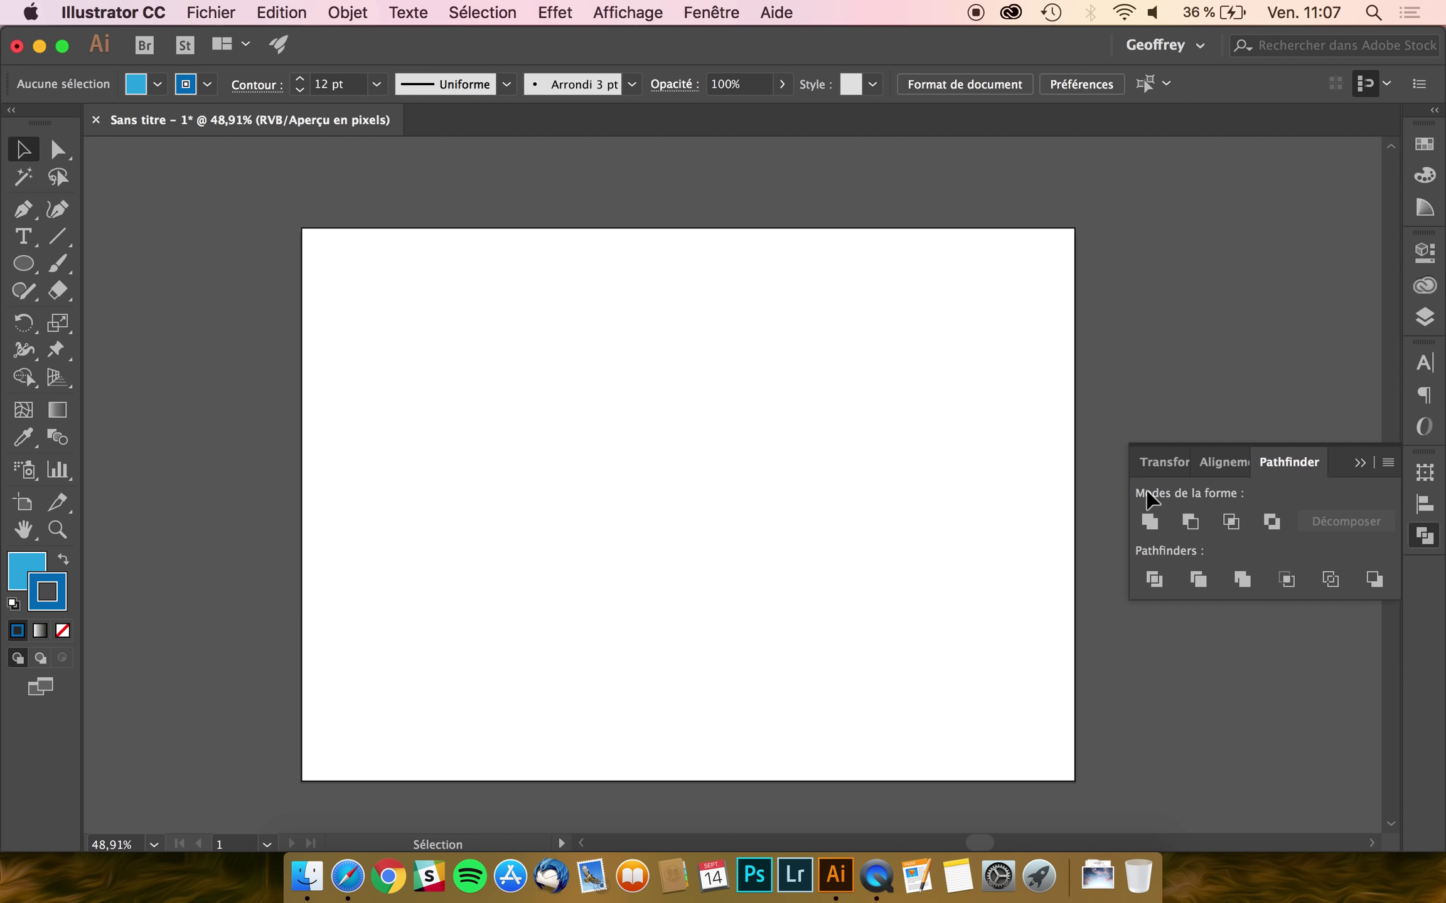
- Keep the Pathfinder panel open with its options showing
left_click(1283, 464)
left_click(1419, 543)
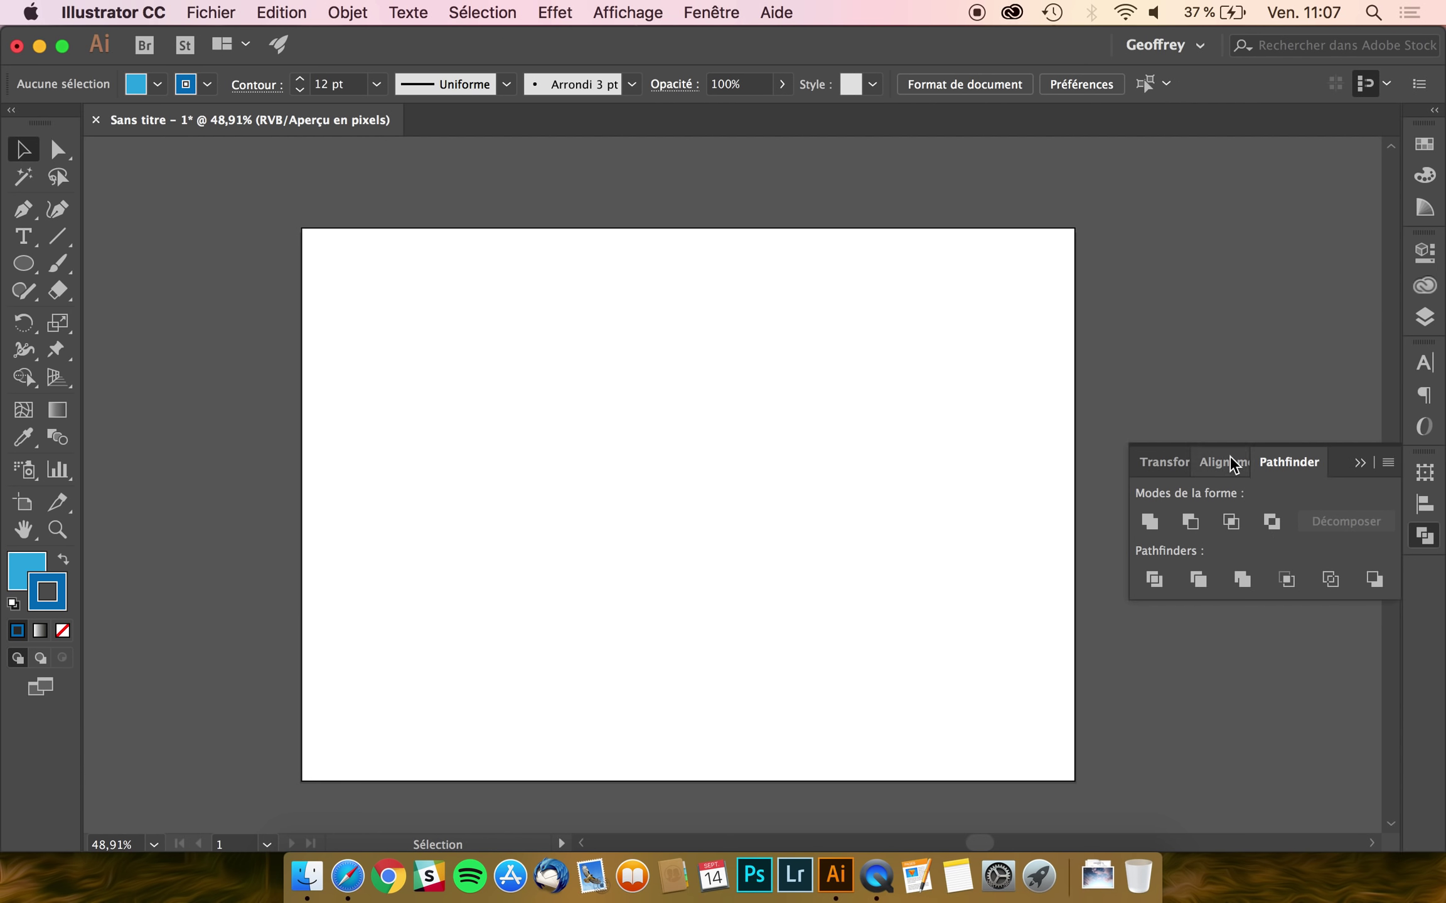
left_click(722, 11)
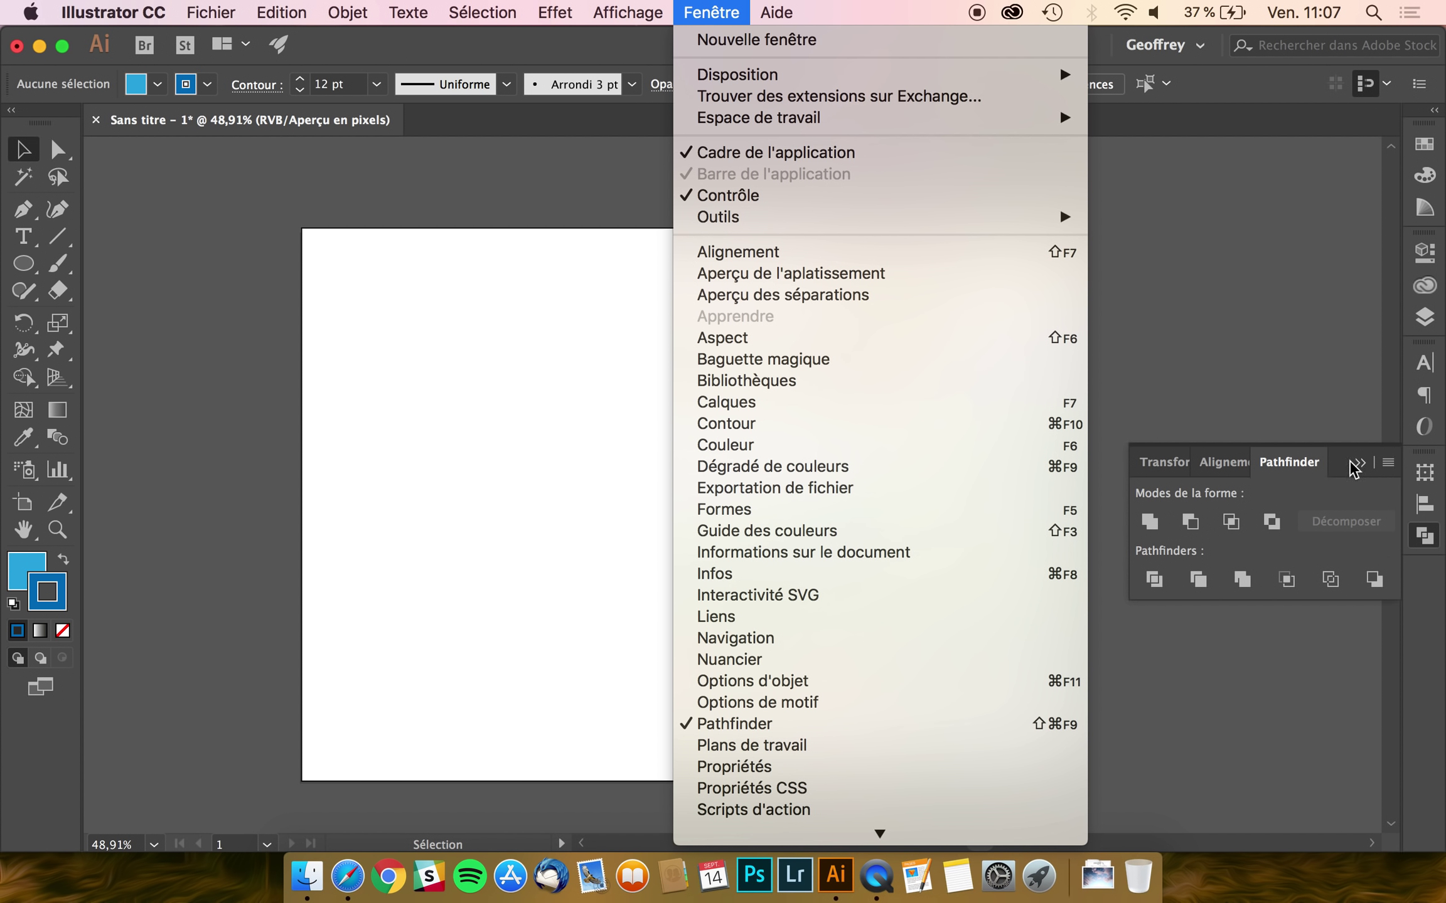
left_click(1283, 468)
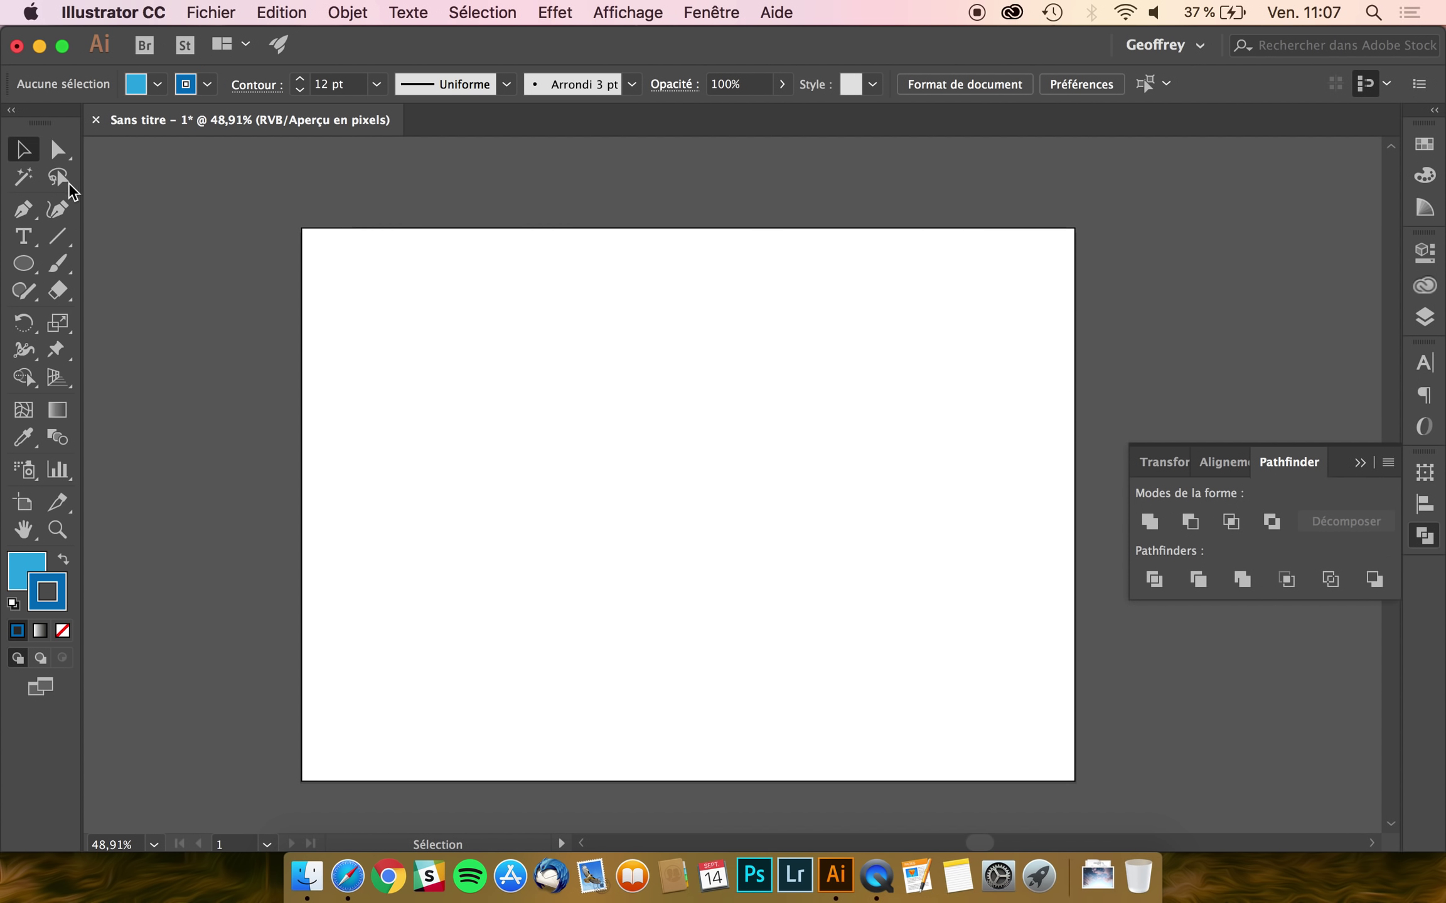
- Draw a wide and a tall crossing rectangle and unite them into a cross
left_click(18, 268)
left_click(127, 265)
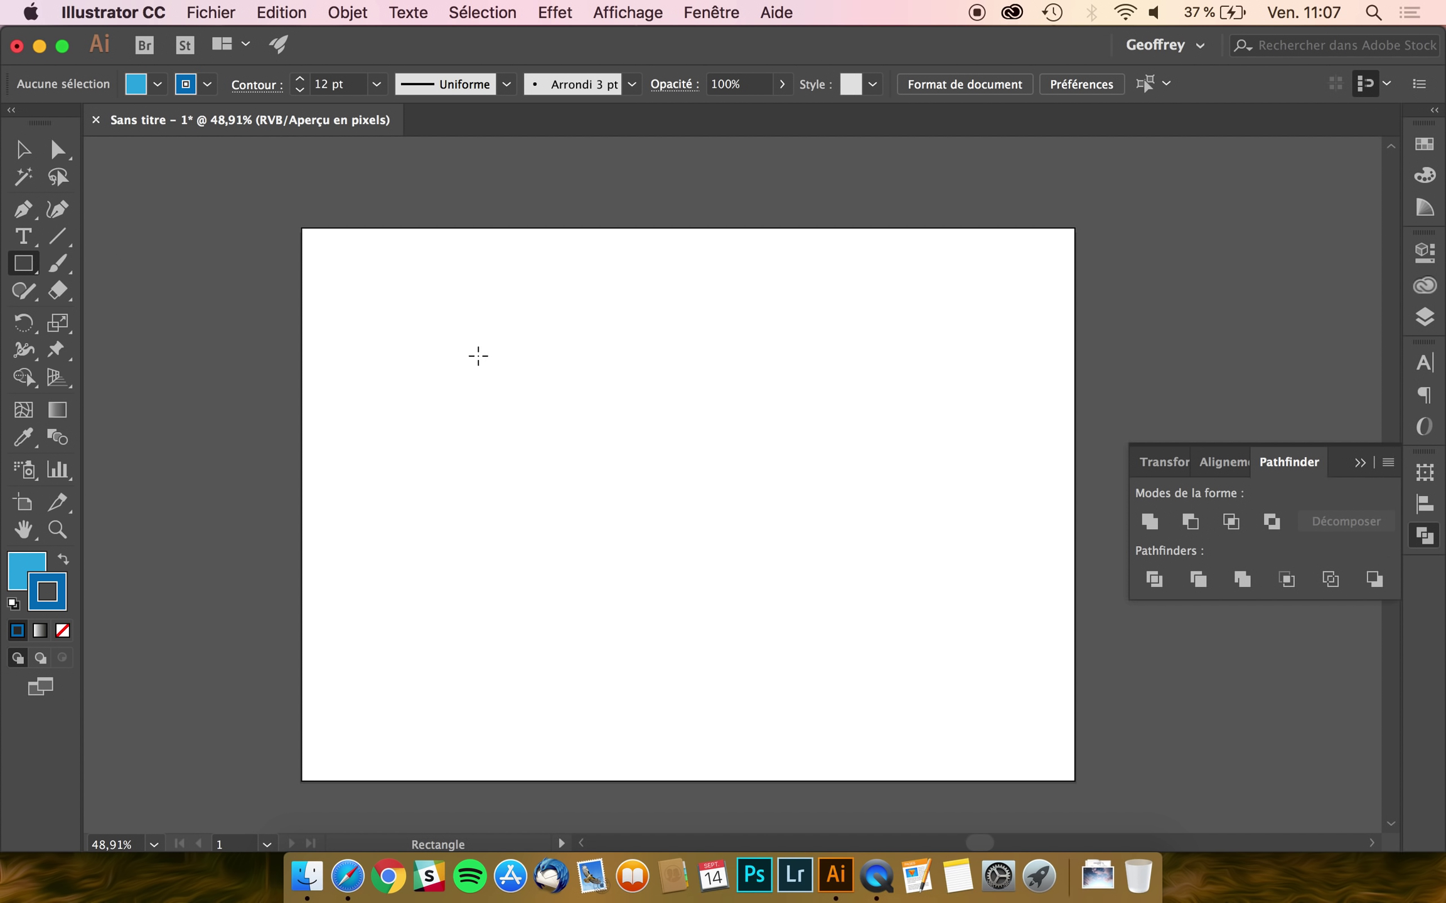
mouse_move(477, 356)
left_mouse_down()
mouse_move(536, 428)
mouse_move(889, 489)
left_mouse_up()
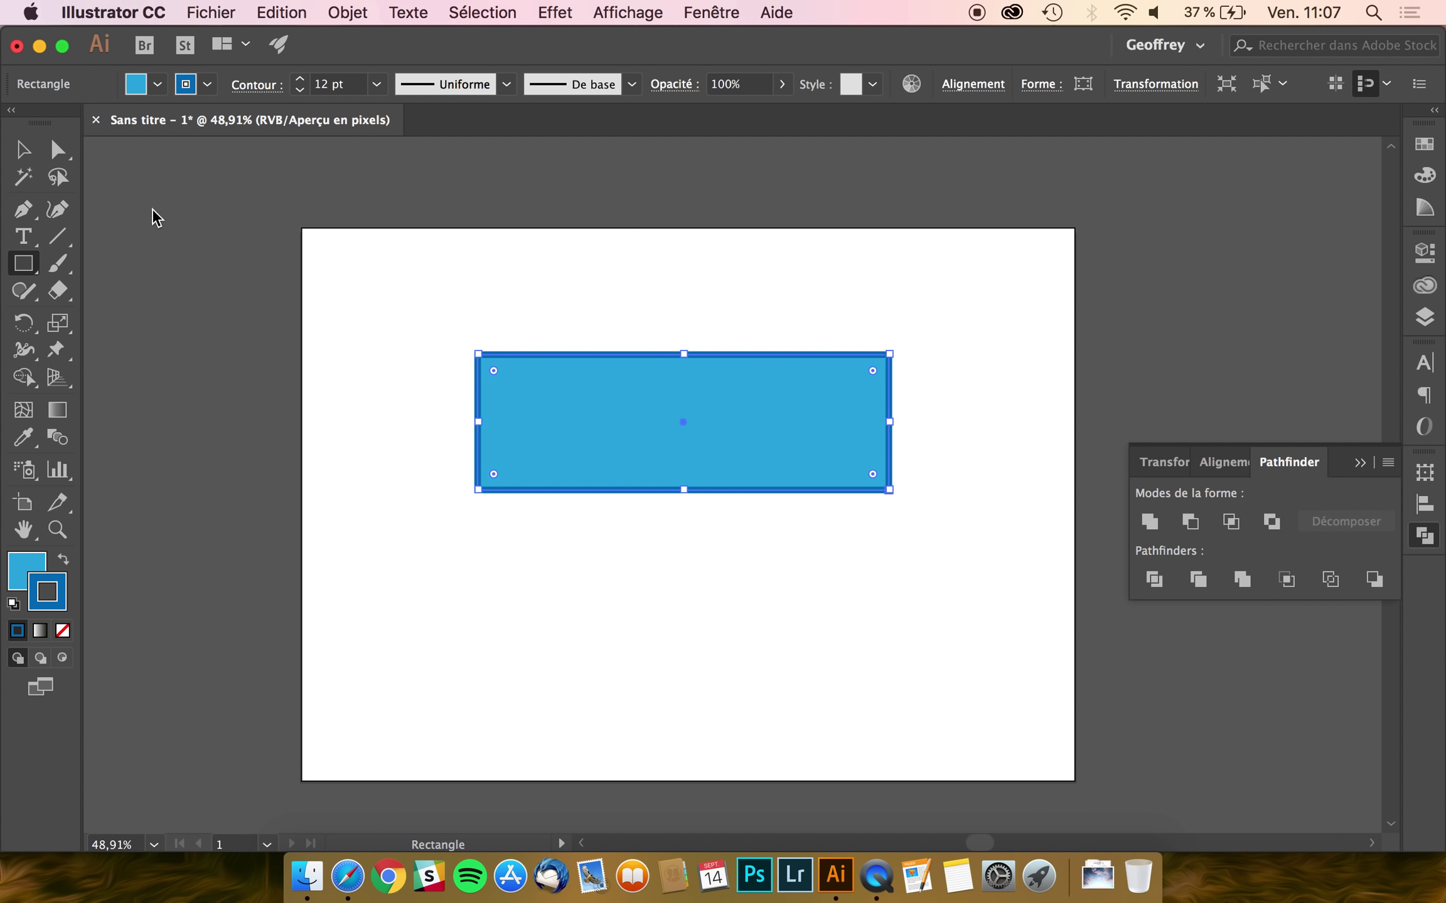
left_click_drag(776, 282, 626, 588)
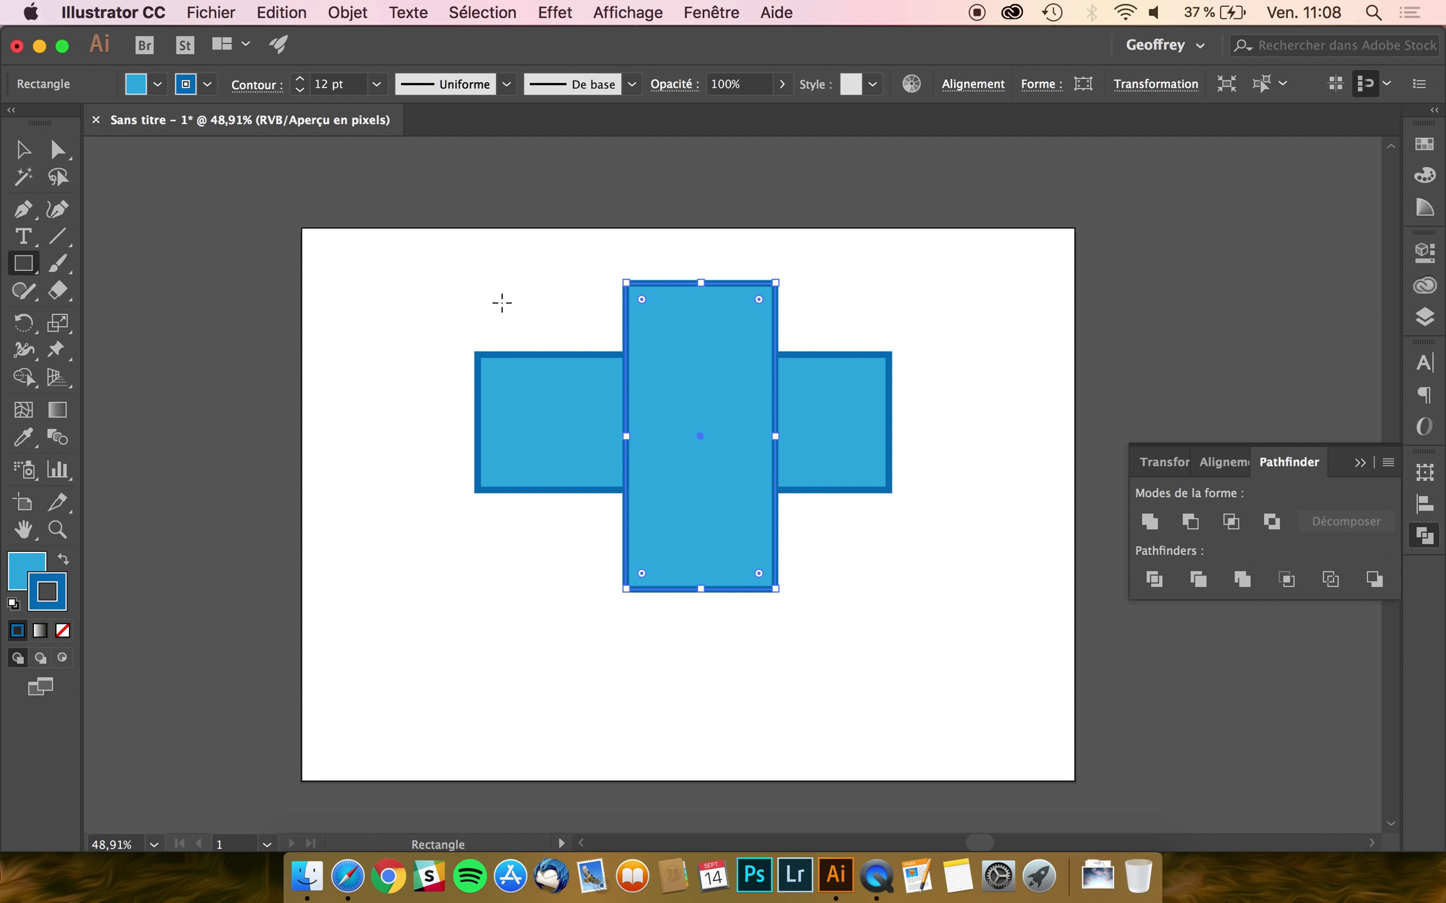
left_click(23, 150)
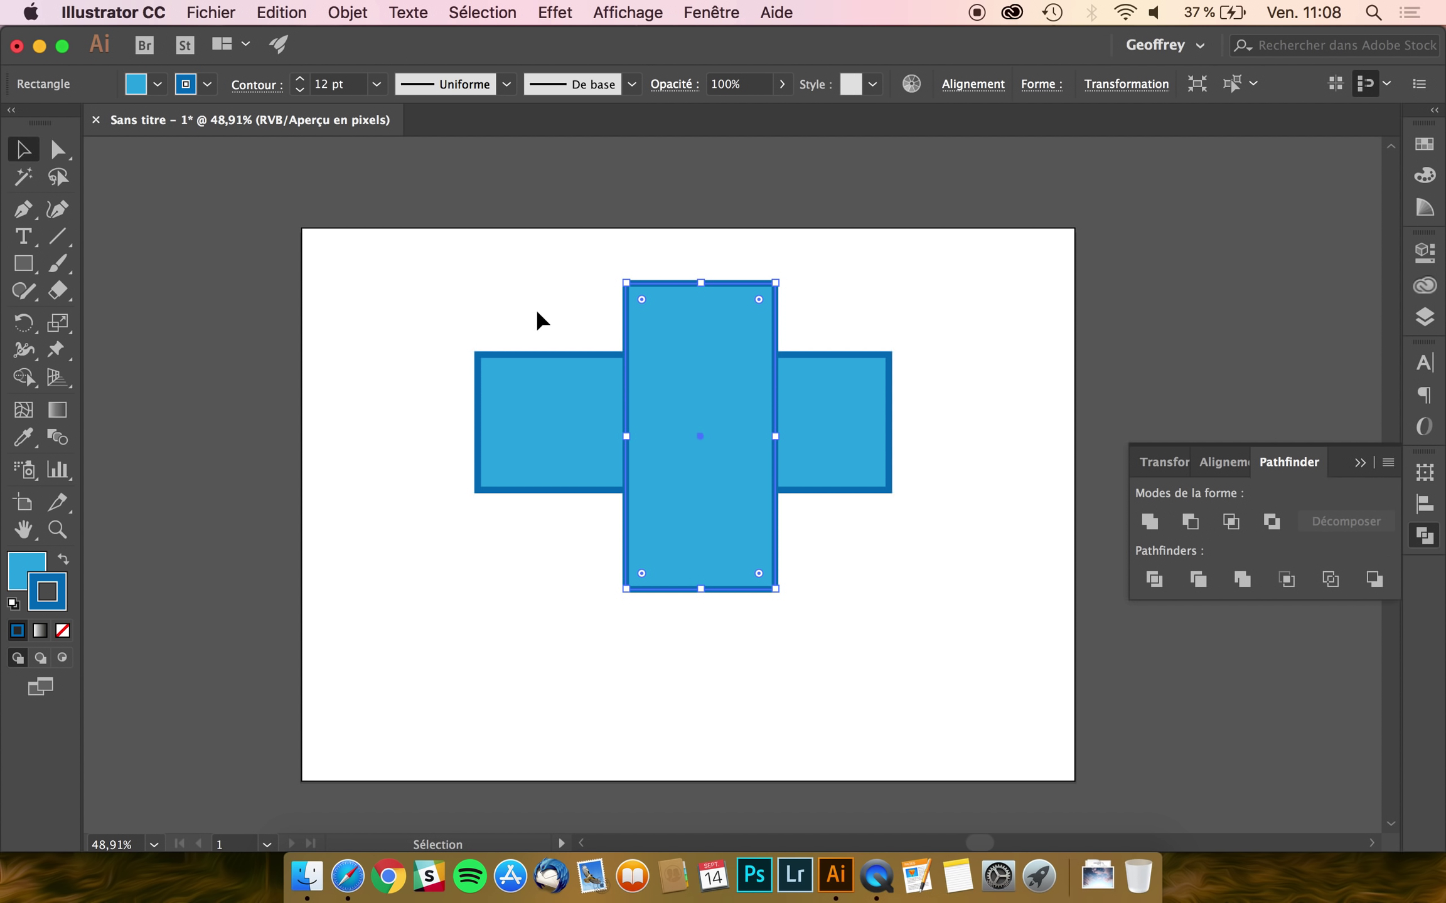
left_click_drag(536, 293, 809, 540)
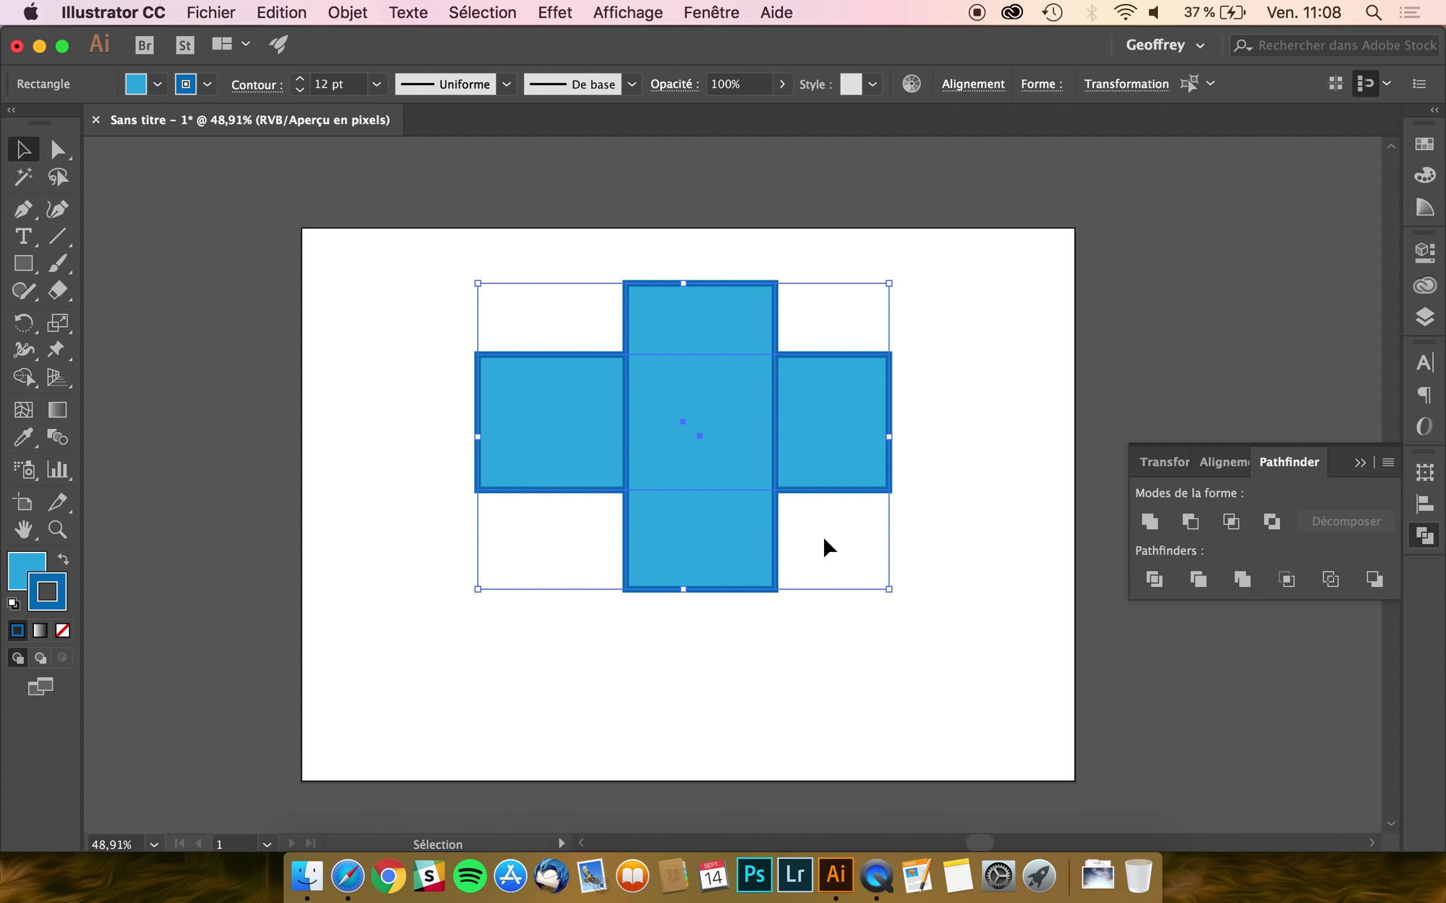
left_click(1158, 524)
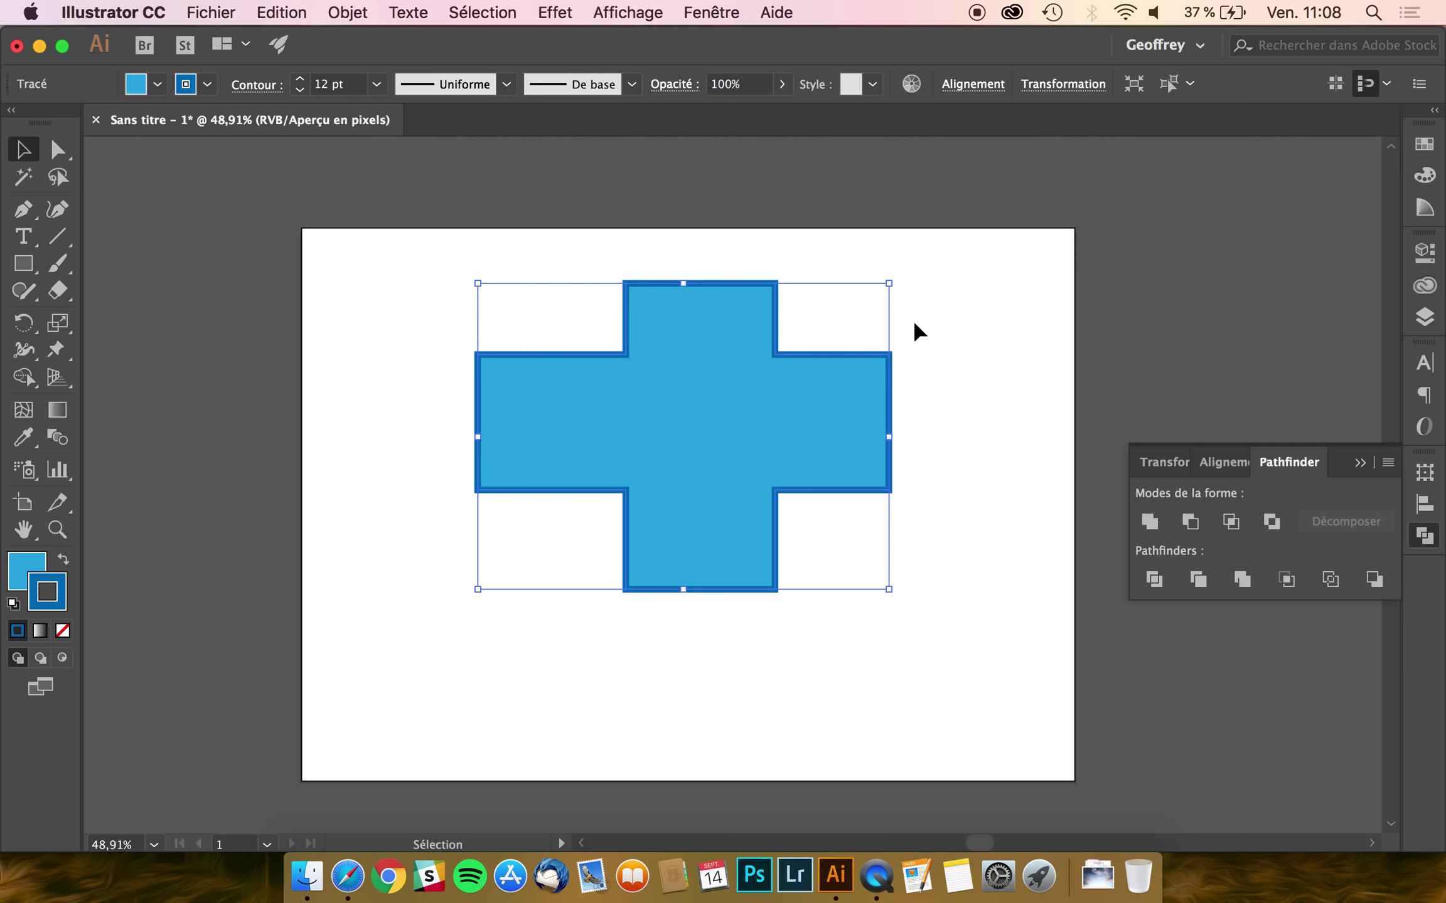
- Undo the merge, shift the horizontal rectangle right, re-unite the cross, then delete it
key("a")
key("v")
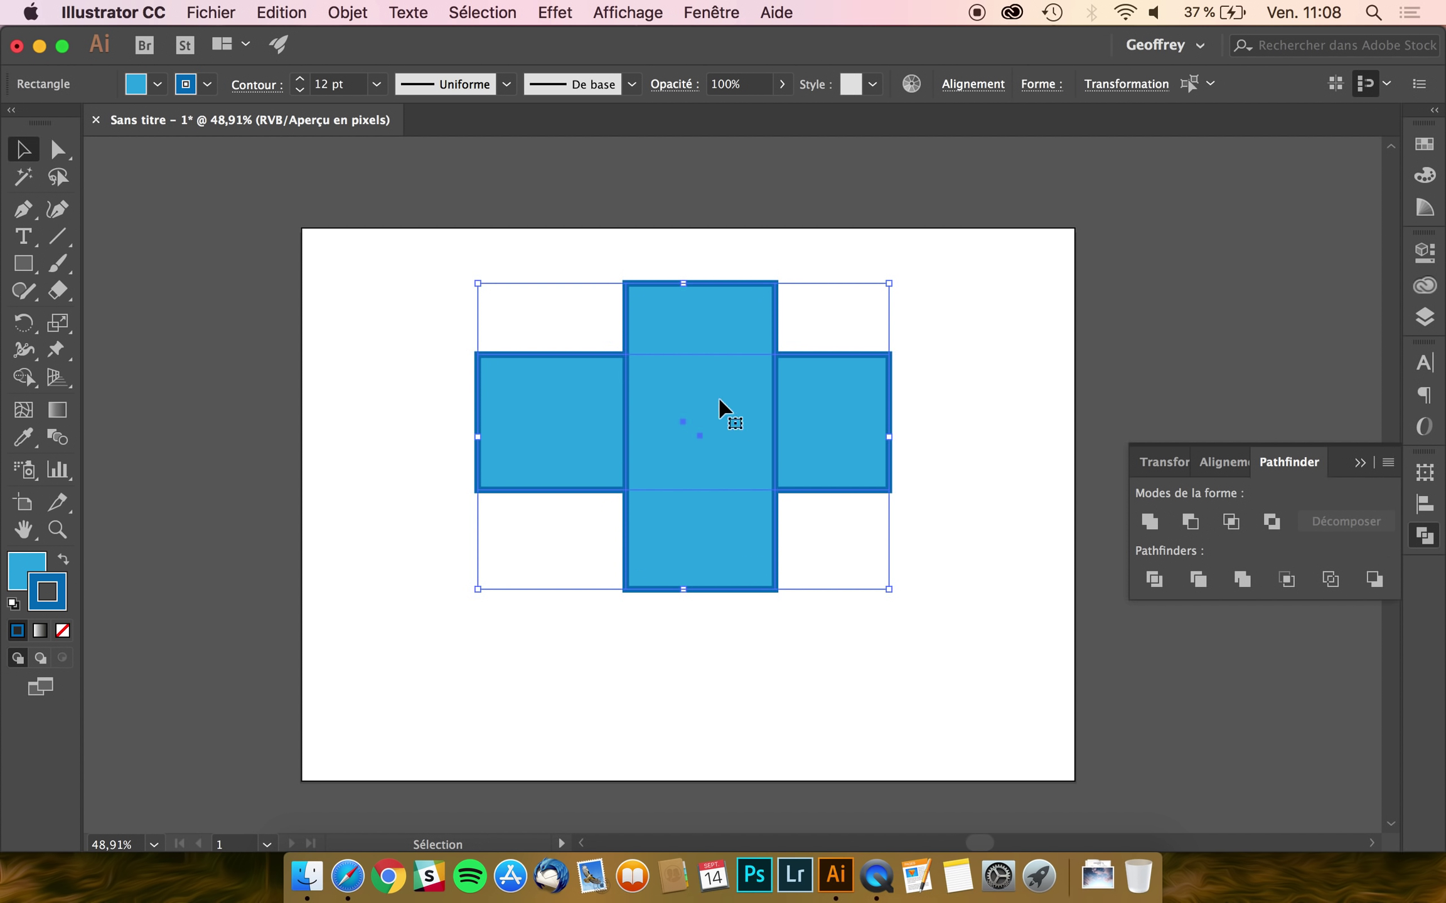
left_click(1070, 346)
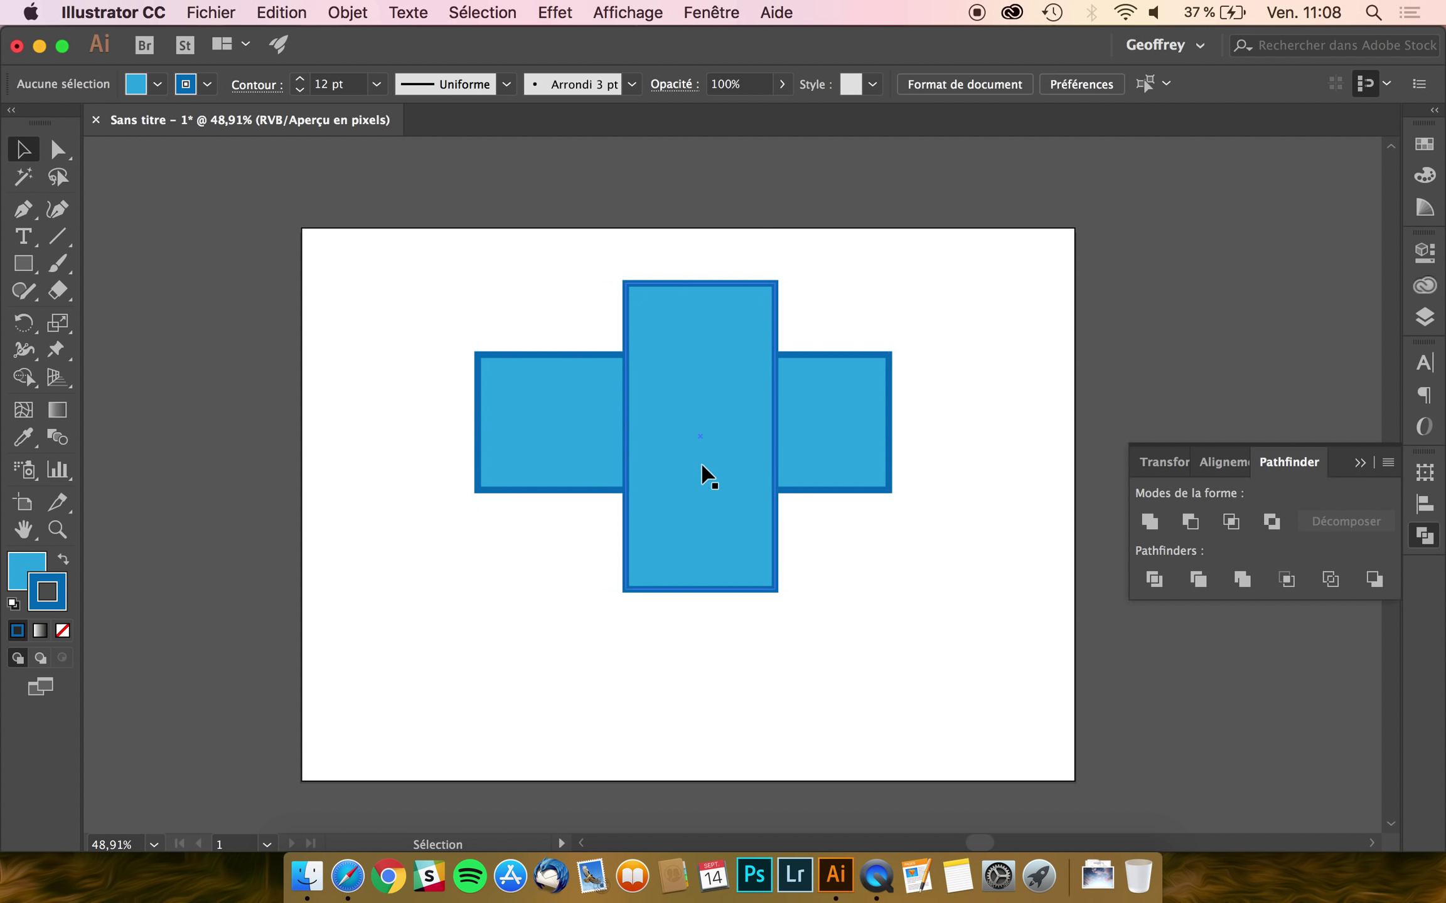
left_click_drag(855, 394, 886, 395)
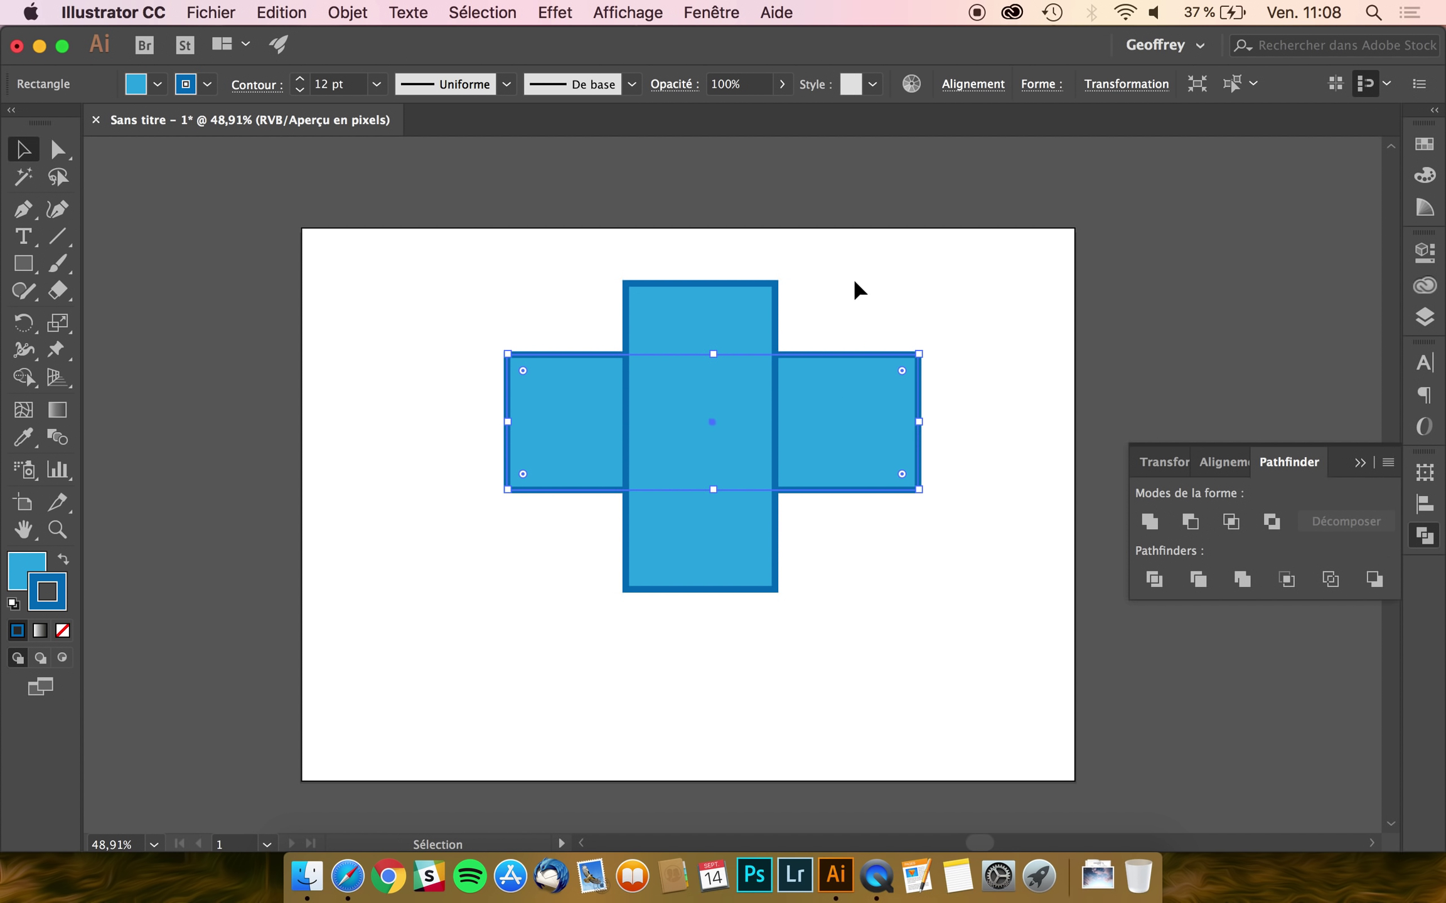
left_click(684, 554, "shift")
left_click(1151, 522)
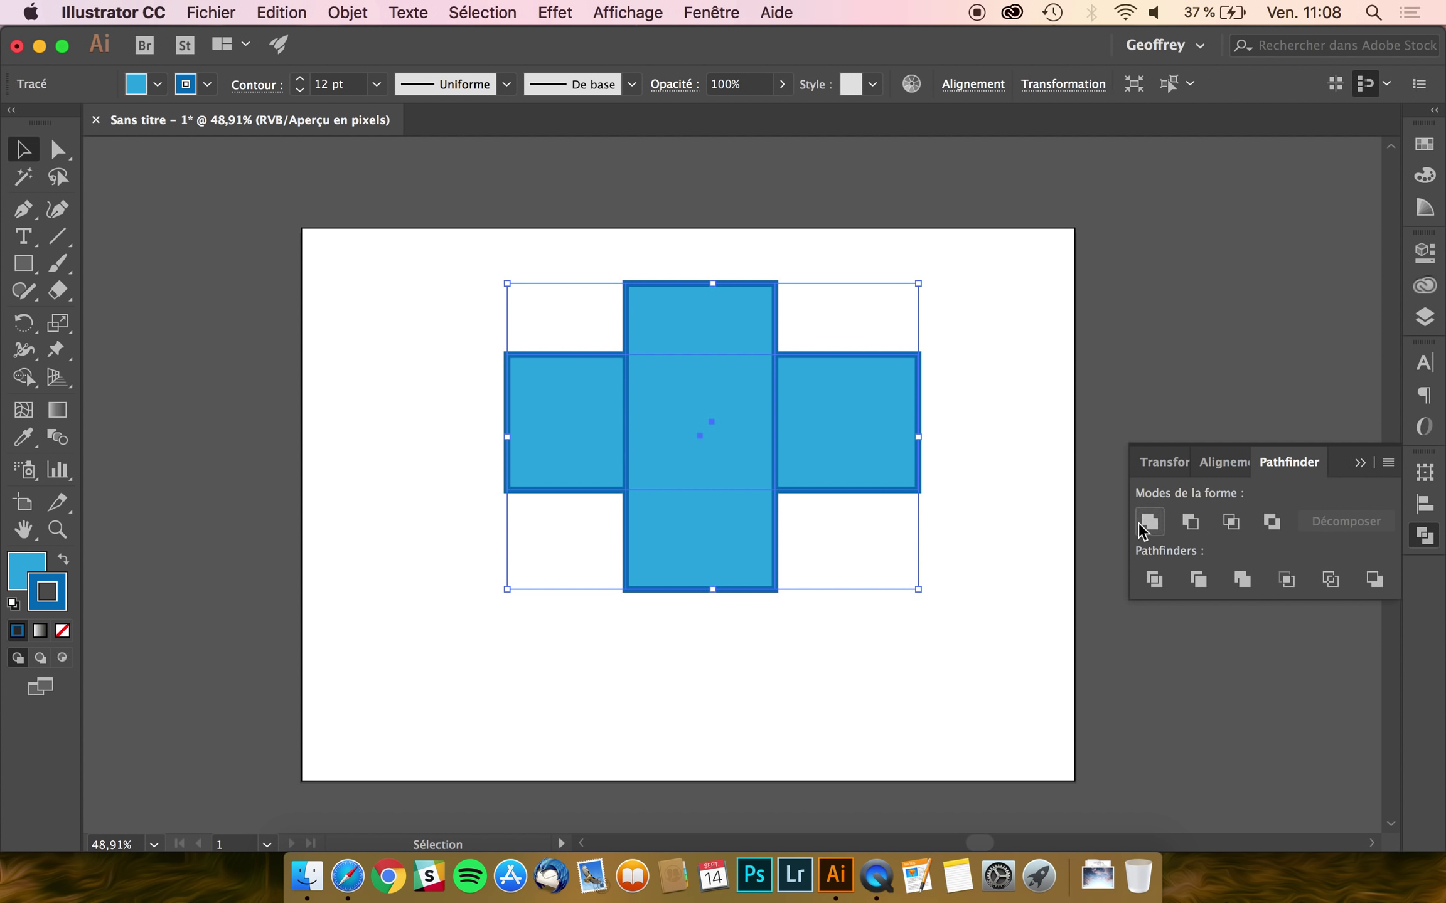
left_click_drag(743, 414, 676, 454)
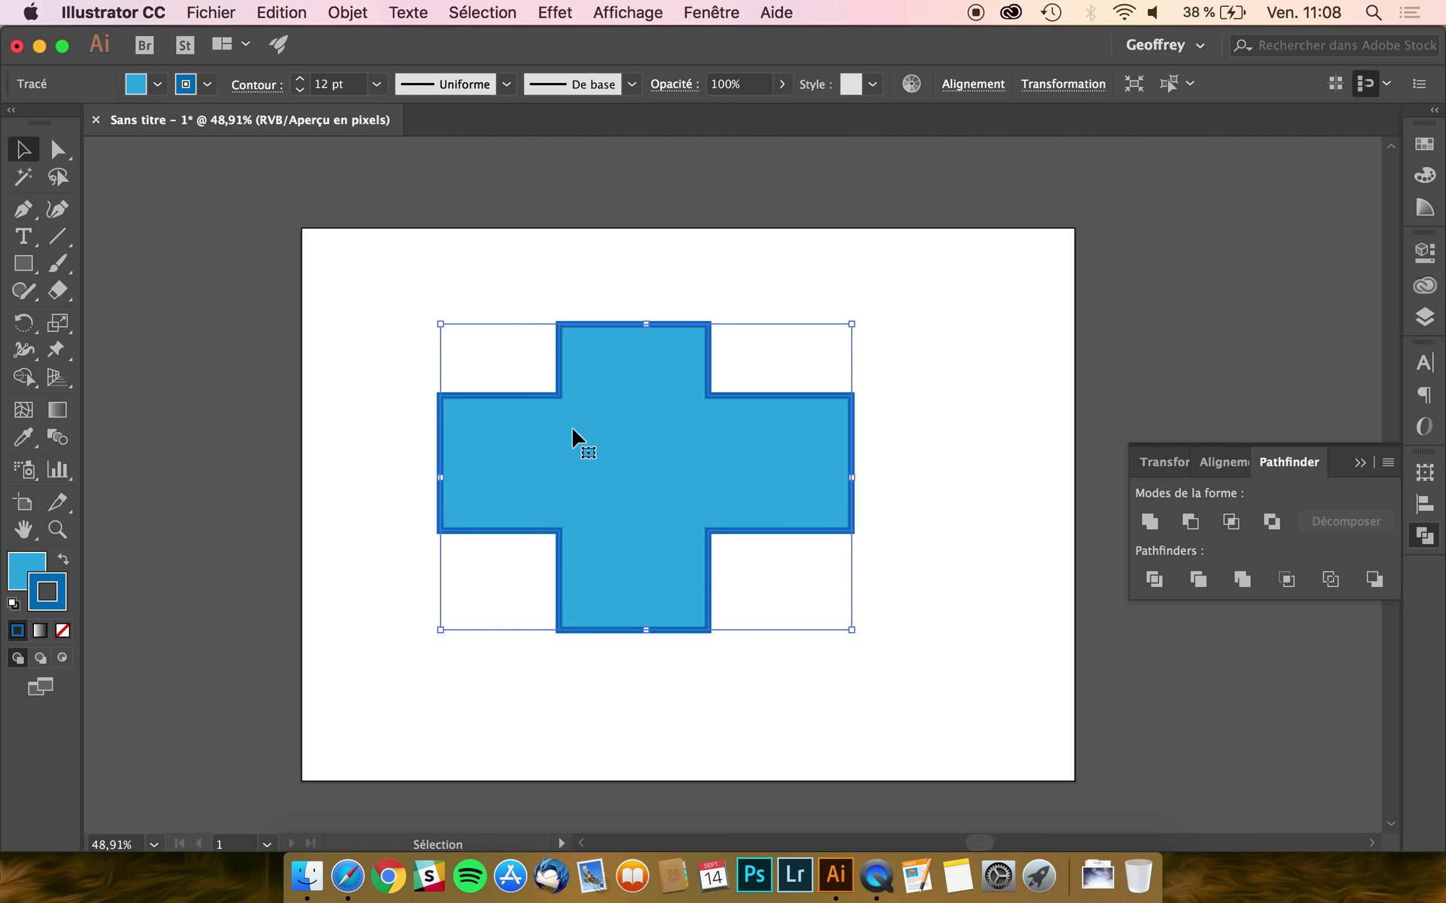
key("Delete")
- Draw a tall rectangle near the left edge with a wide rectangle crossing it
left_click(17, 274)
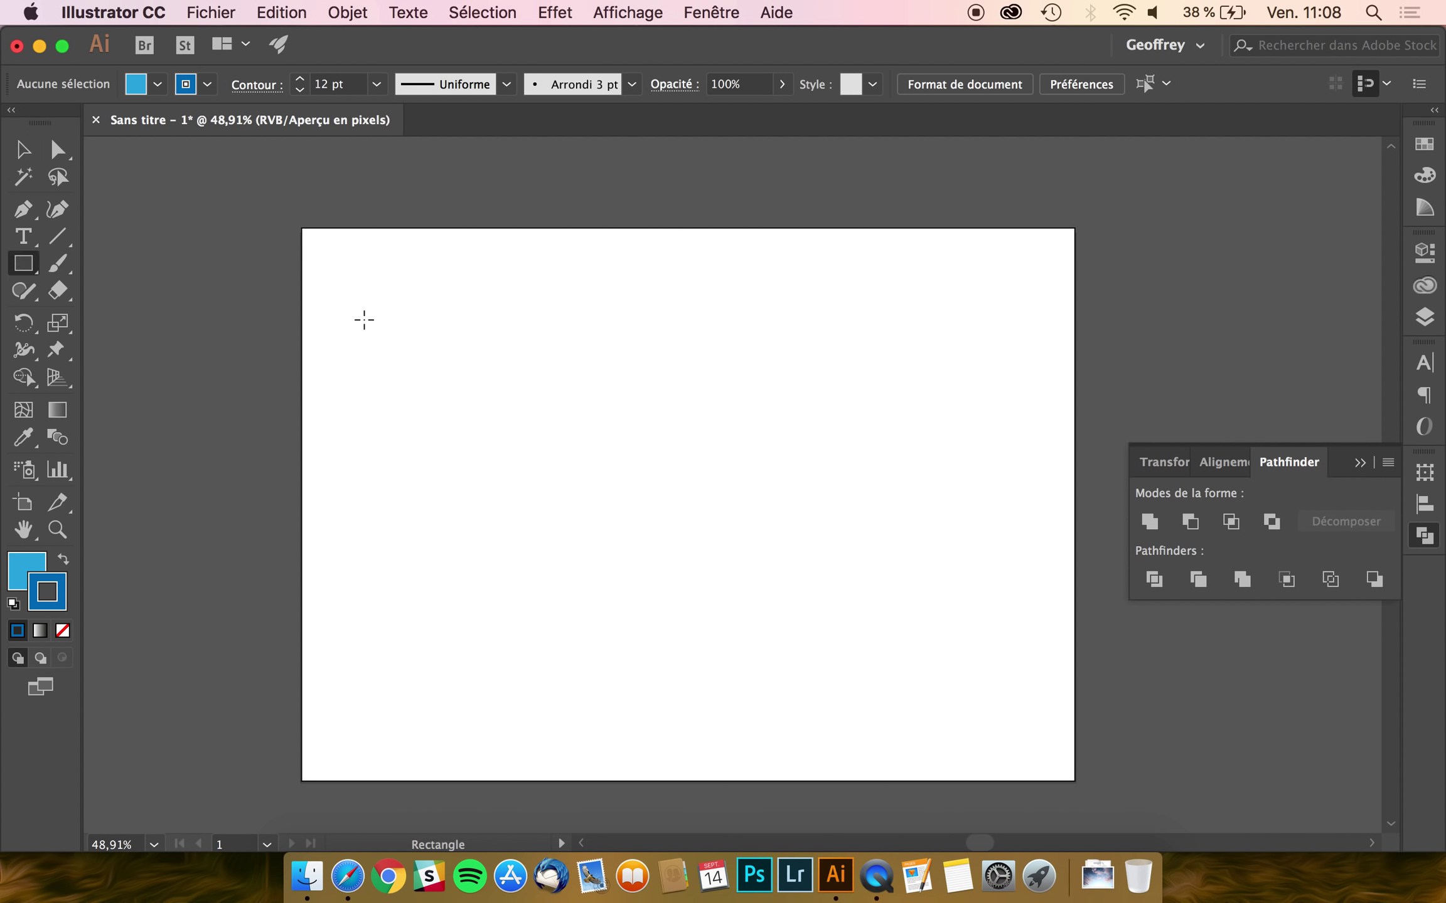
left_click_drag(363, 318, 500, 603)
left_click_drag(577, 377, 312, 496)
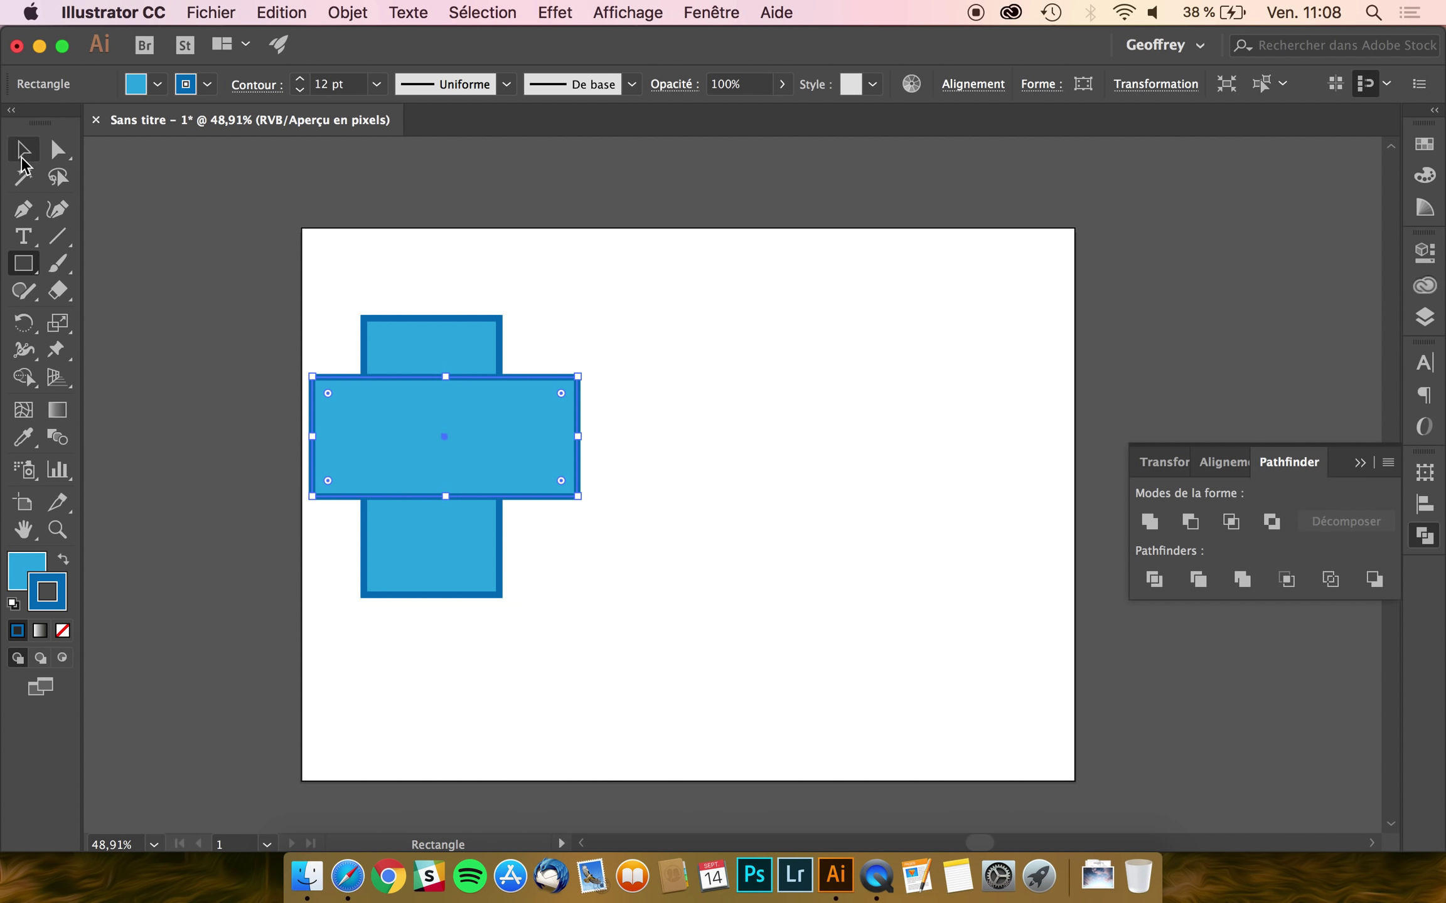
key("v")
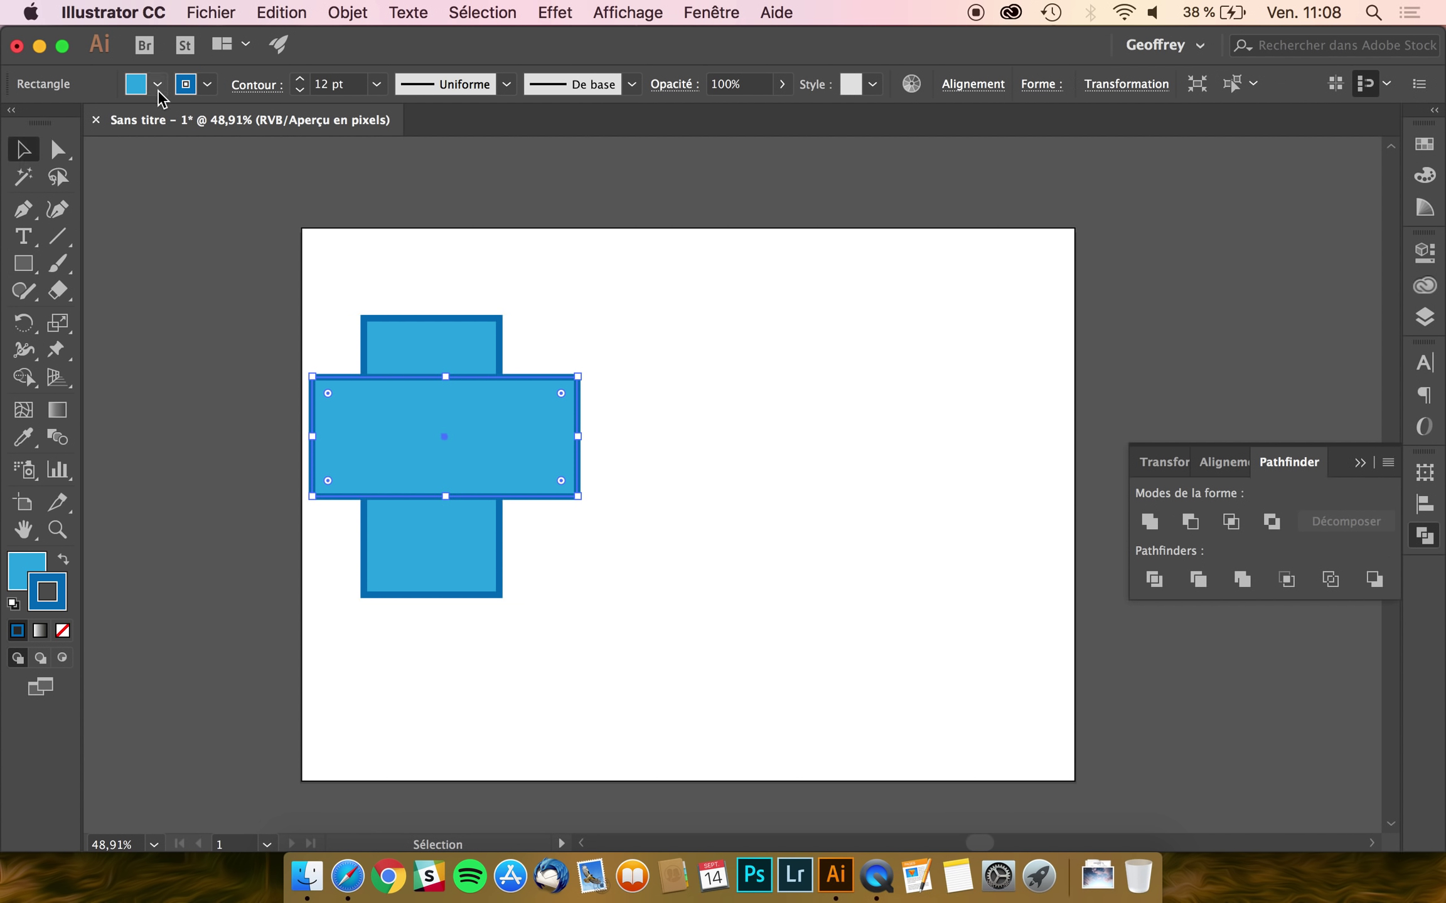
- Give the wide rectangle a dark red fill and an orange-red outline
left_click(157, 83)
left_click(173, 122)
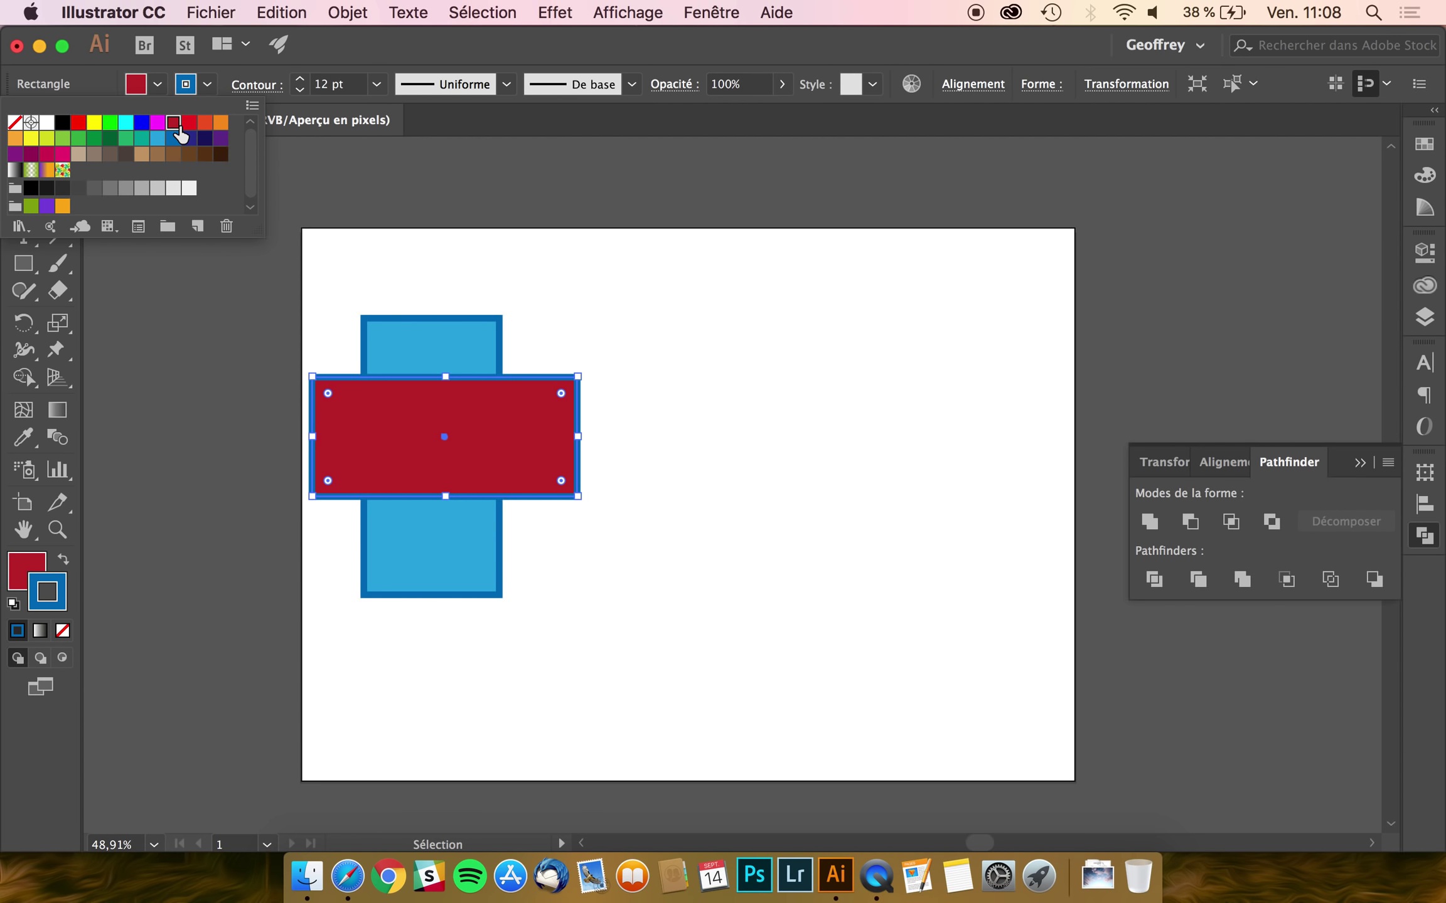
left_click(207, 84)
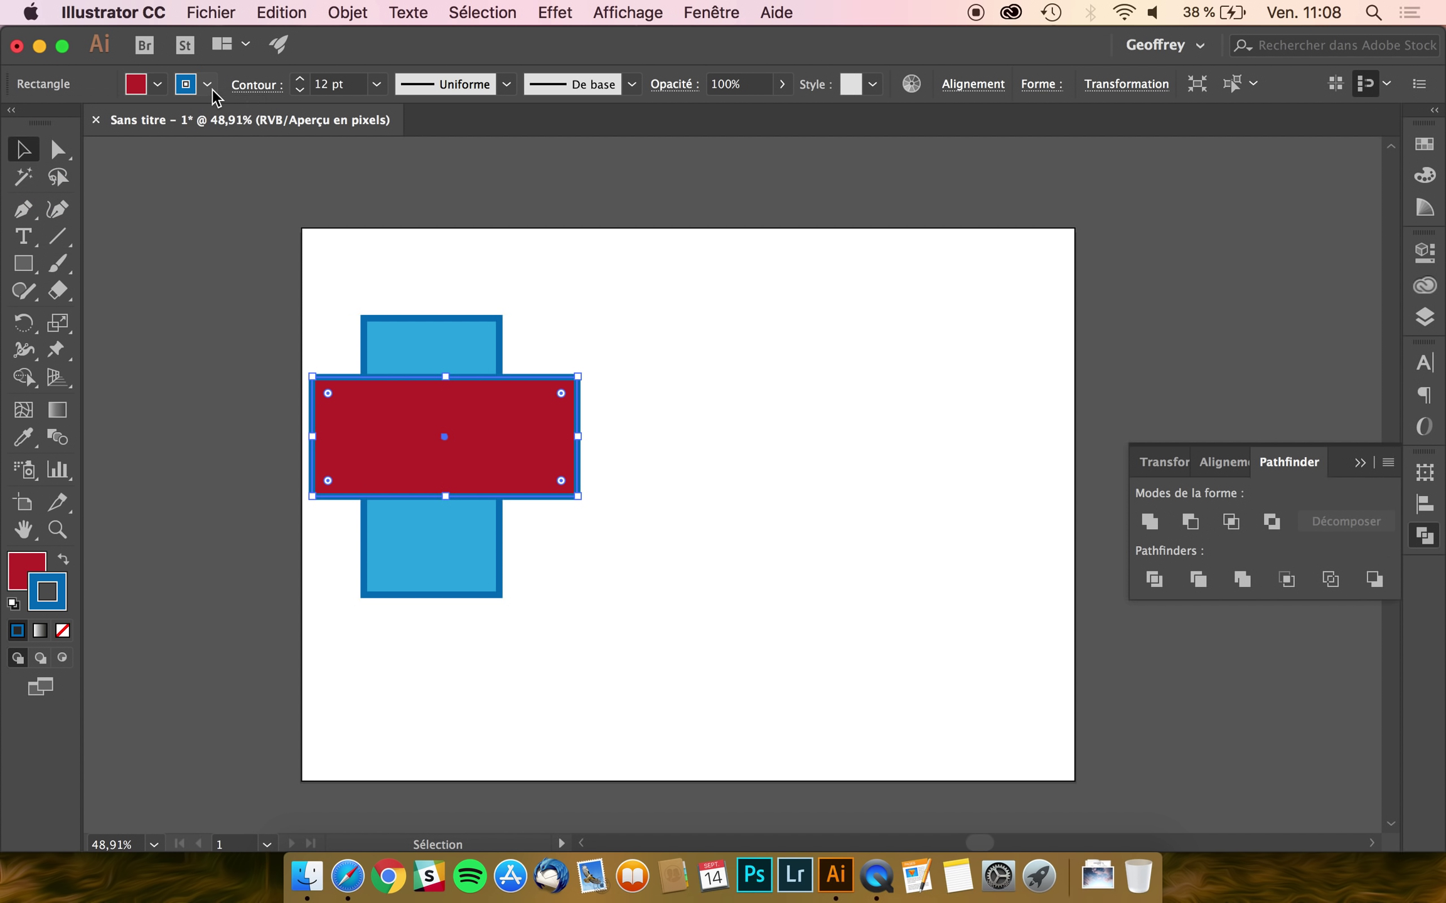
left_click(189, 122)
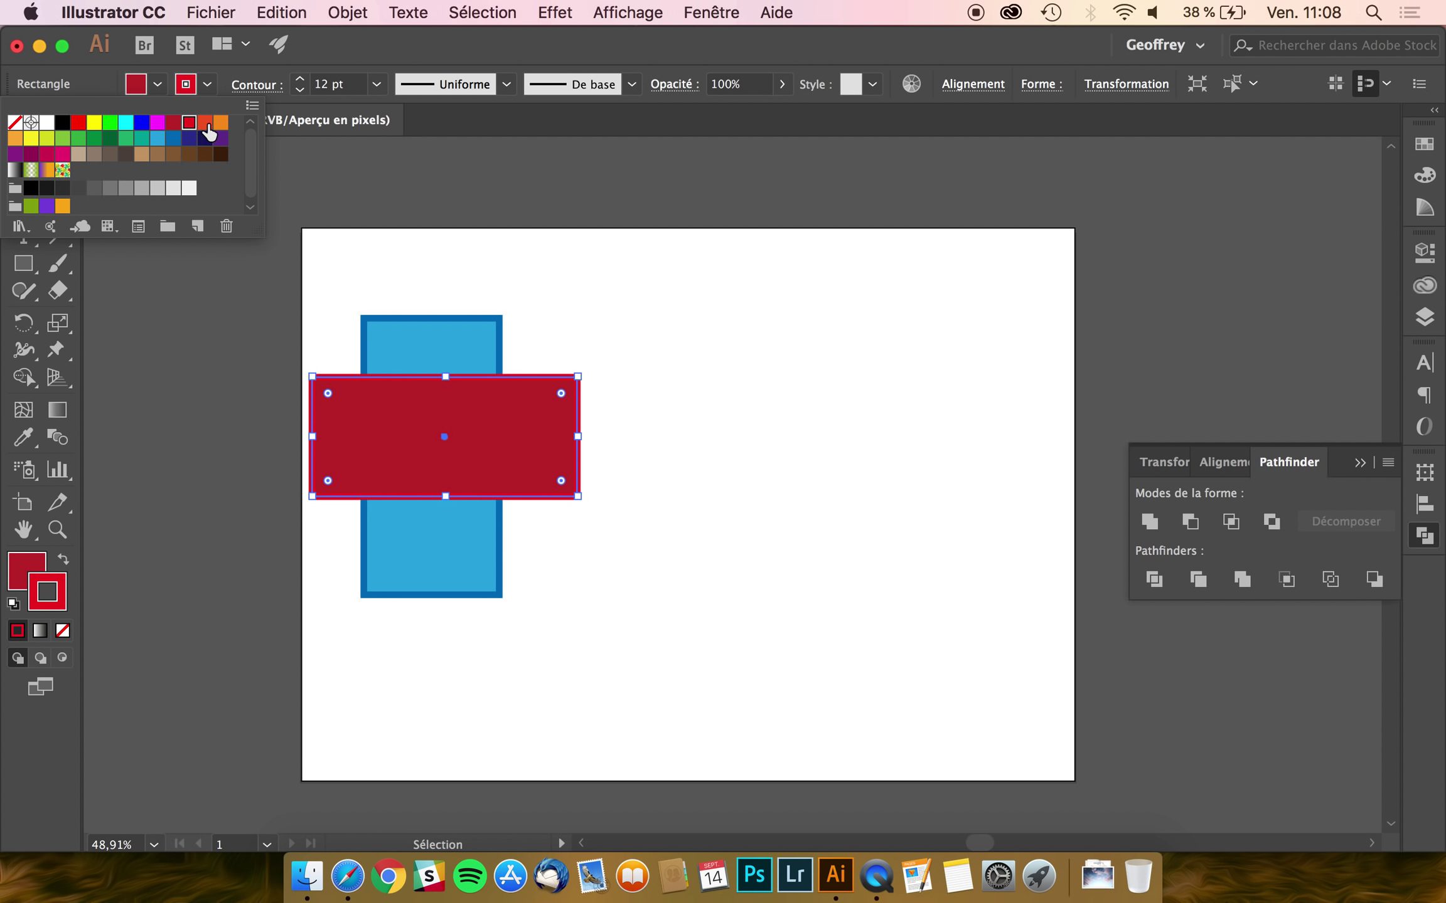
left_click(206, 123)
left_click(543, 308)
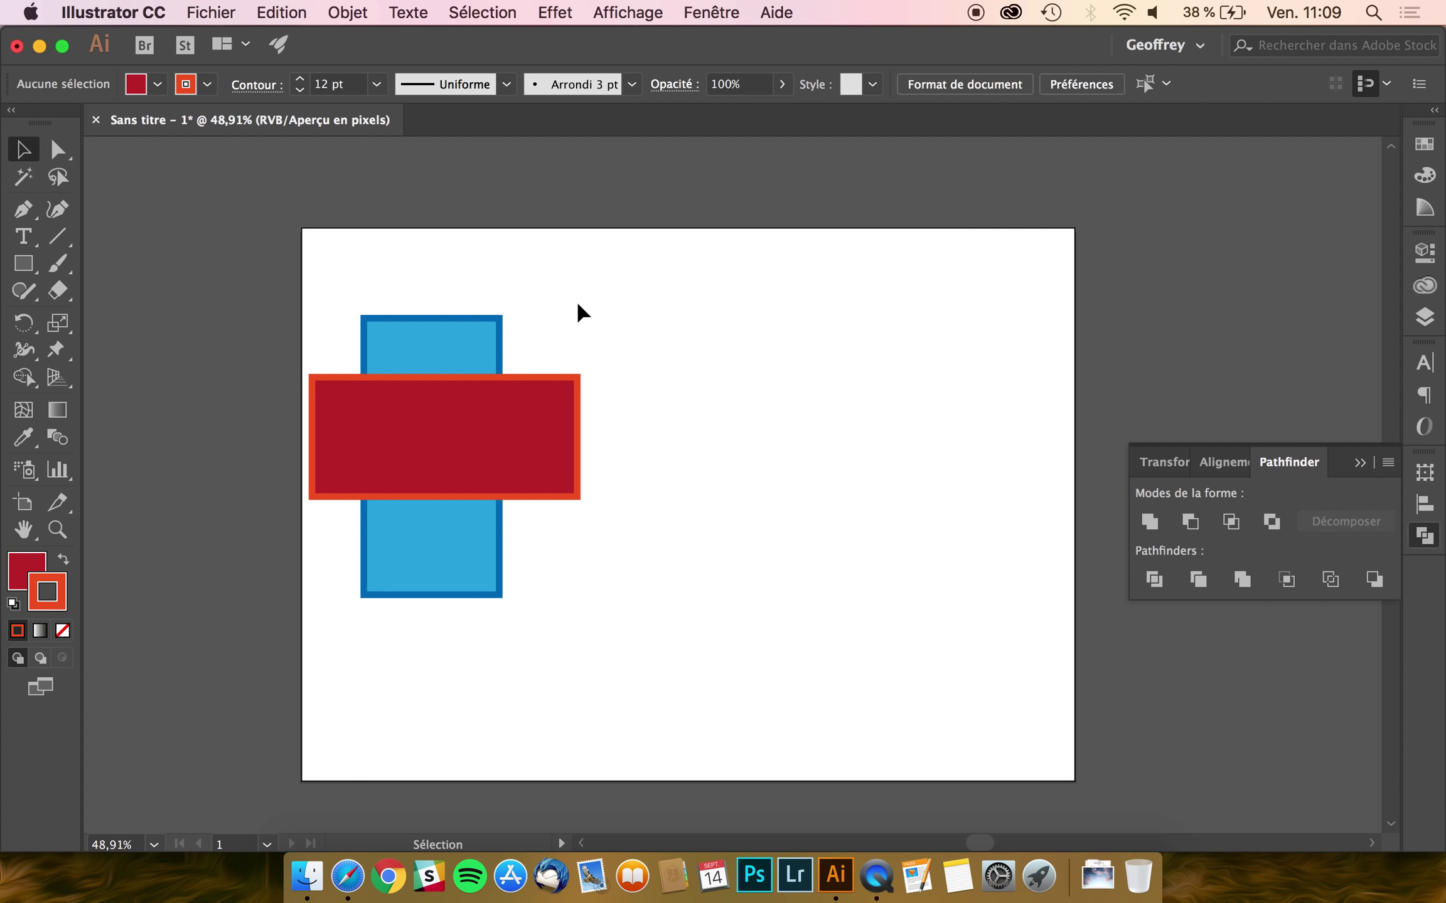
- Unite both rectangles into a red cross, then undo the merge
left_click_drag(590, 298, 393, 593)
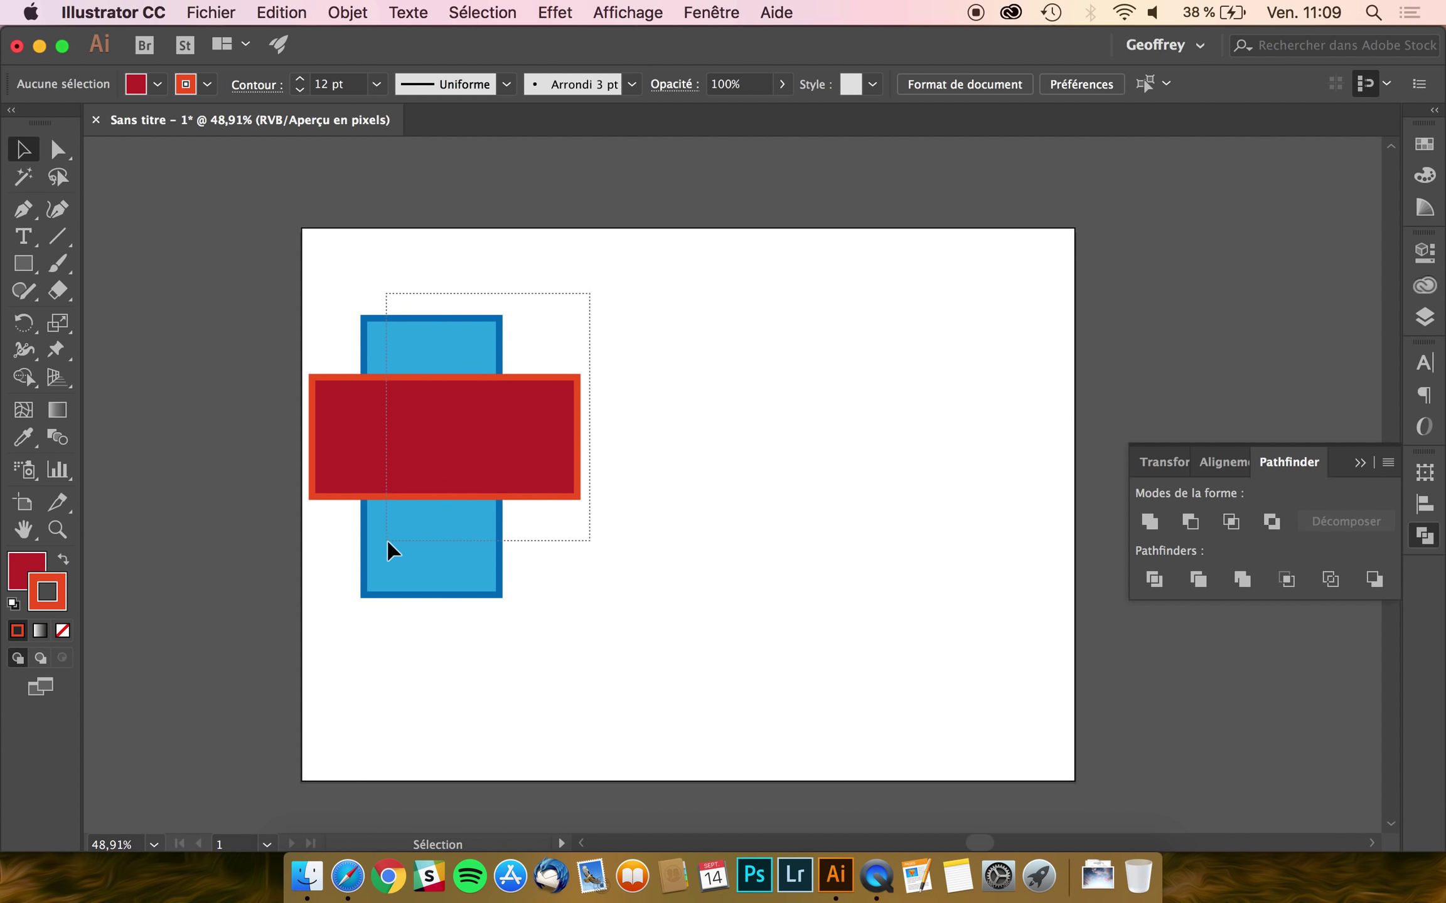
left_click(1149, 521)
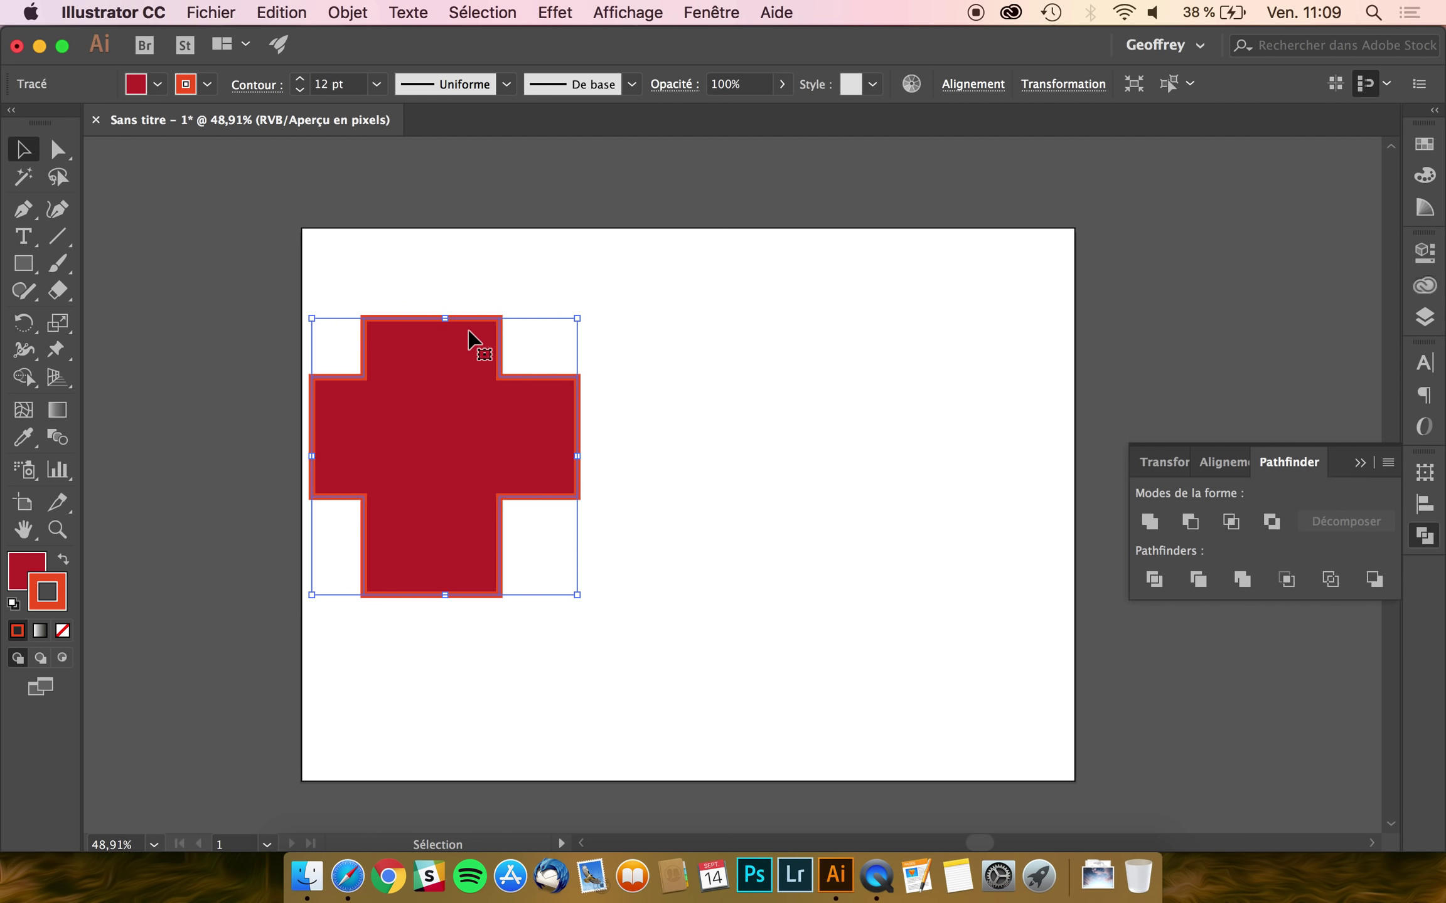
key("super+z")
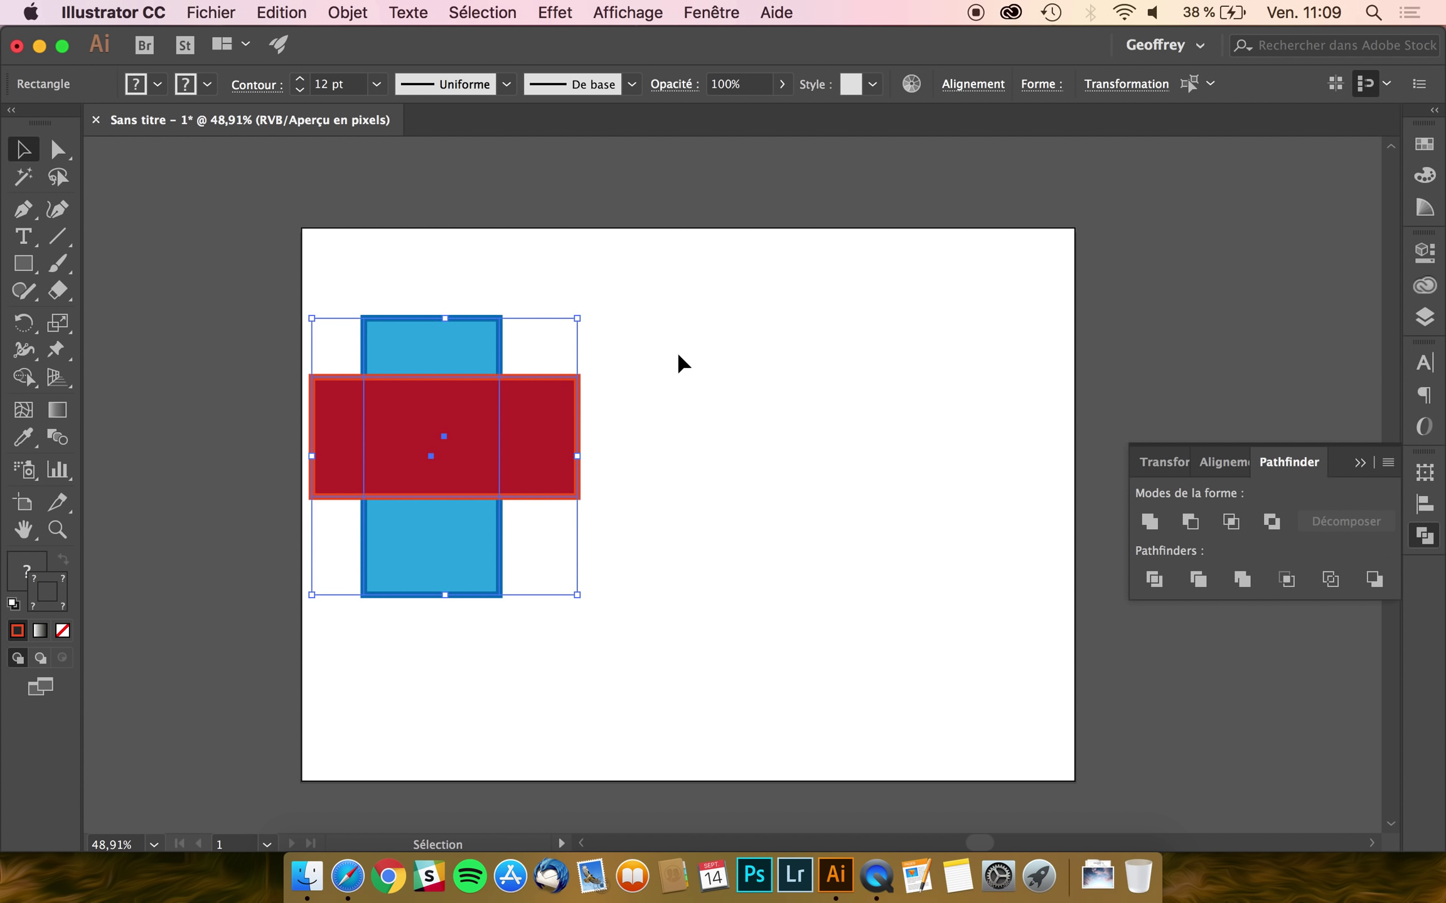
- Bring the blue rectangle to the front, unite them into a blue cross, and delete it
left_click(677, 364)
left_click(436, 342)
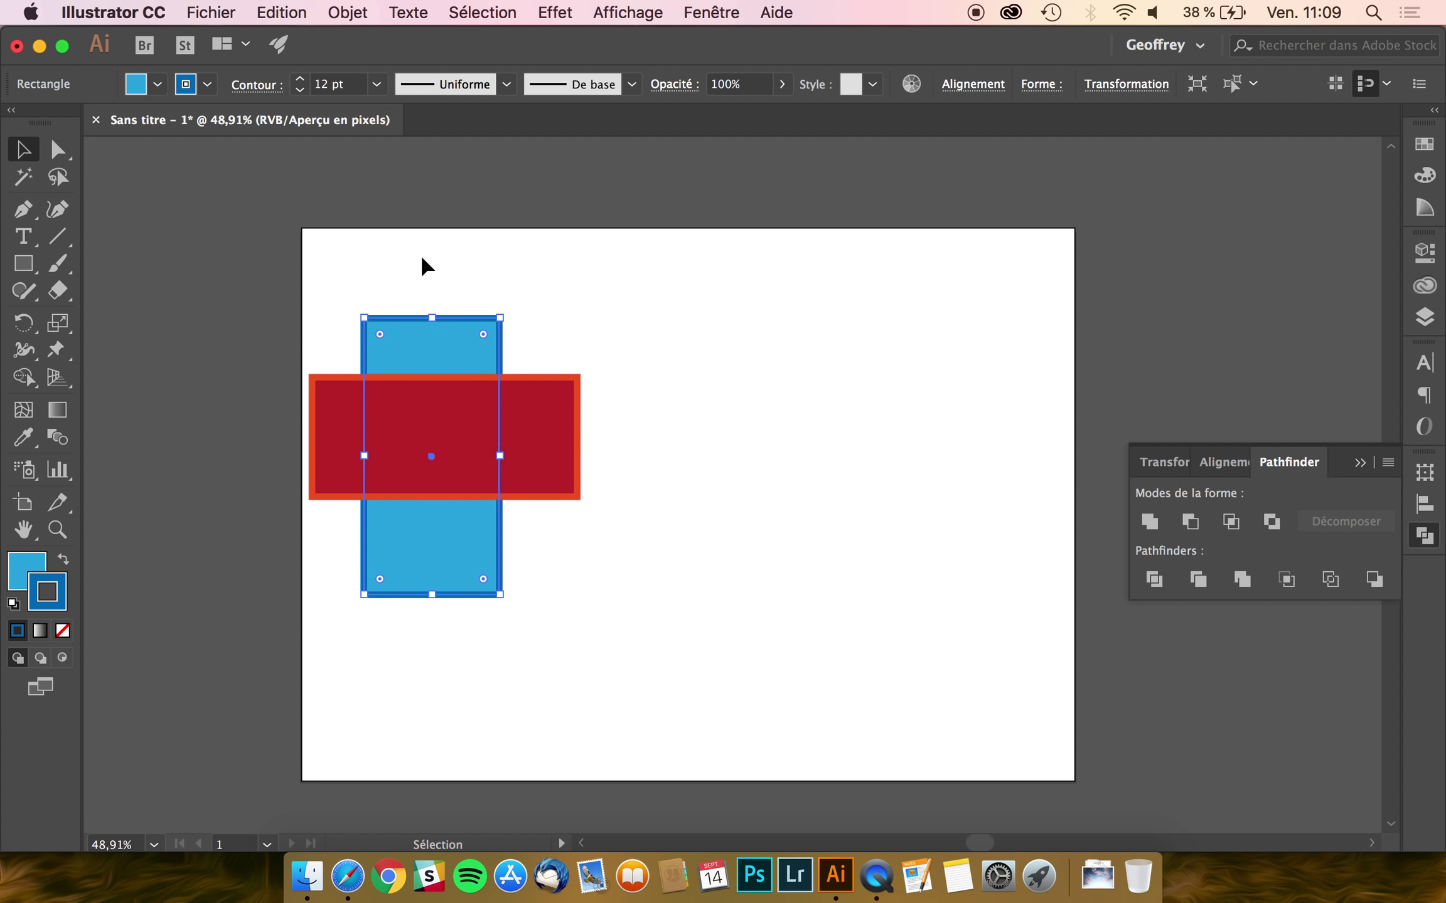
left_click(351, 14)
mouse_move(382, 61)
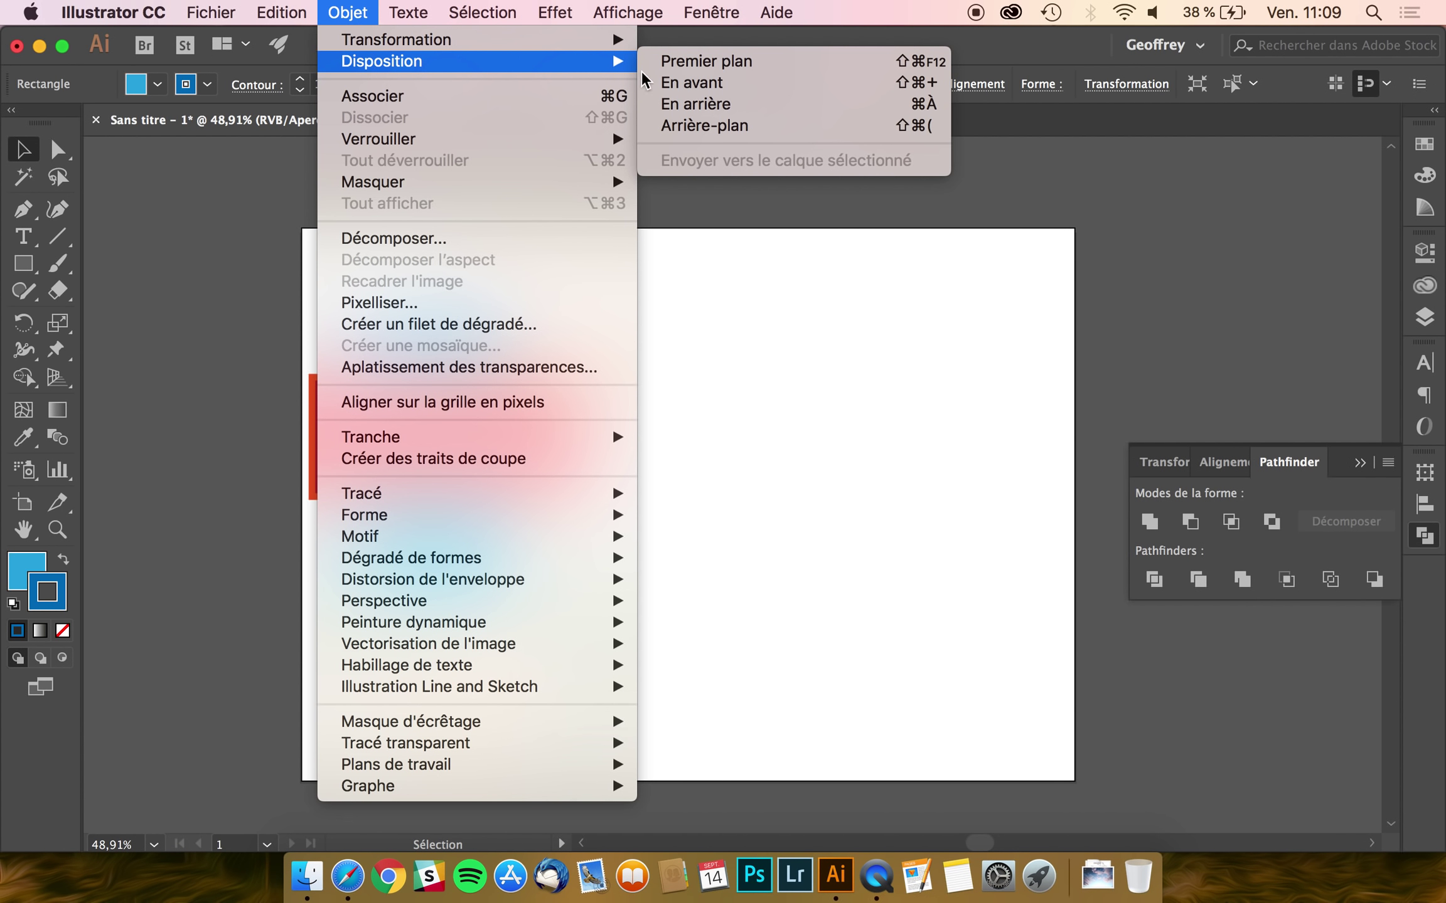
left_click(745, 63)
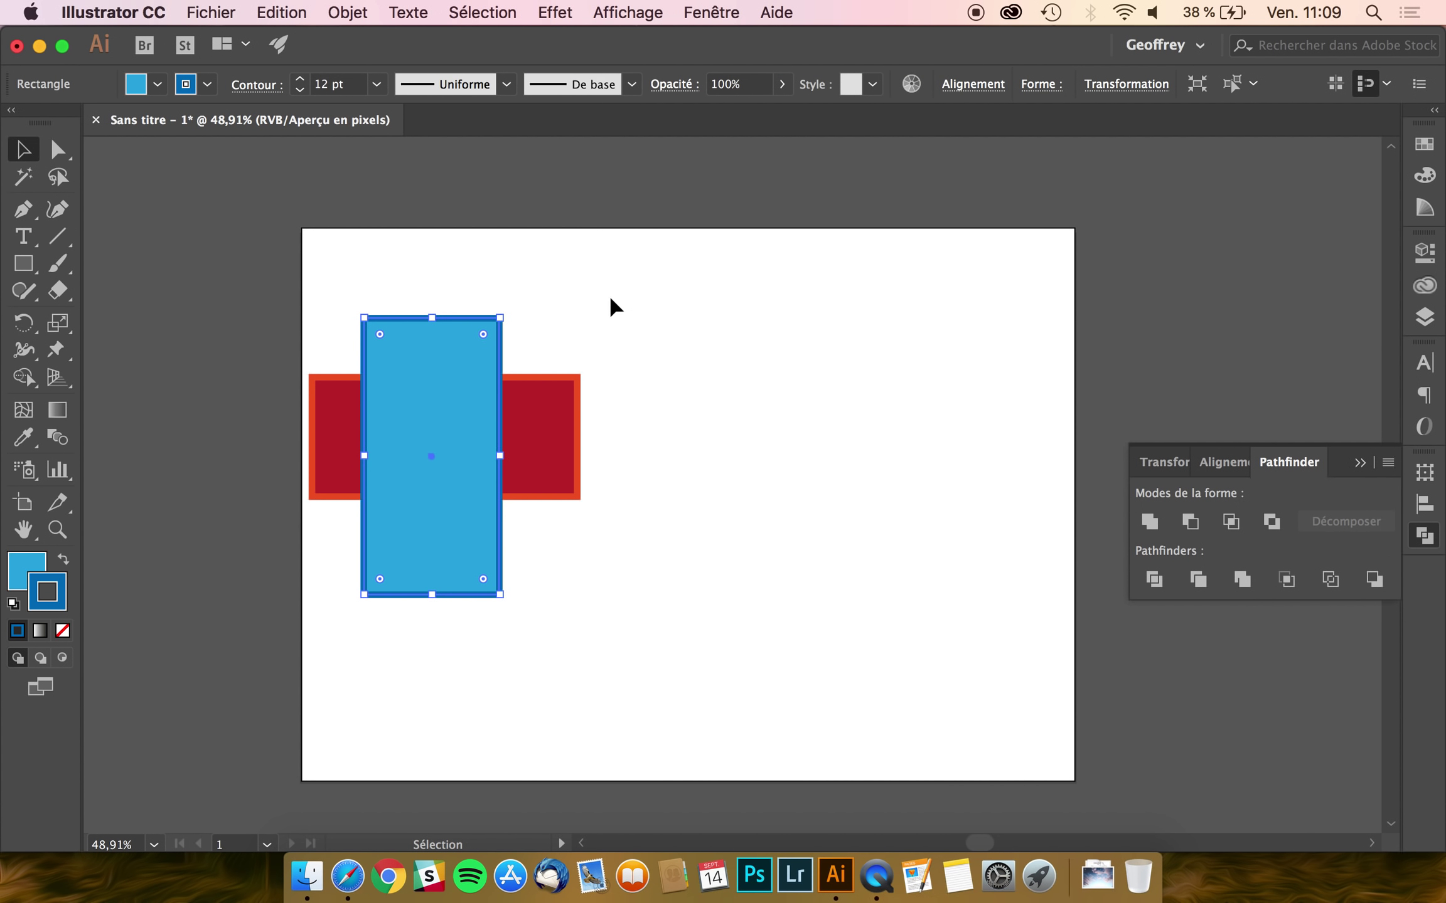
left_click_drag(579, 279, 411, 552)
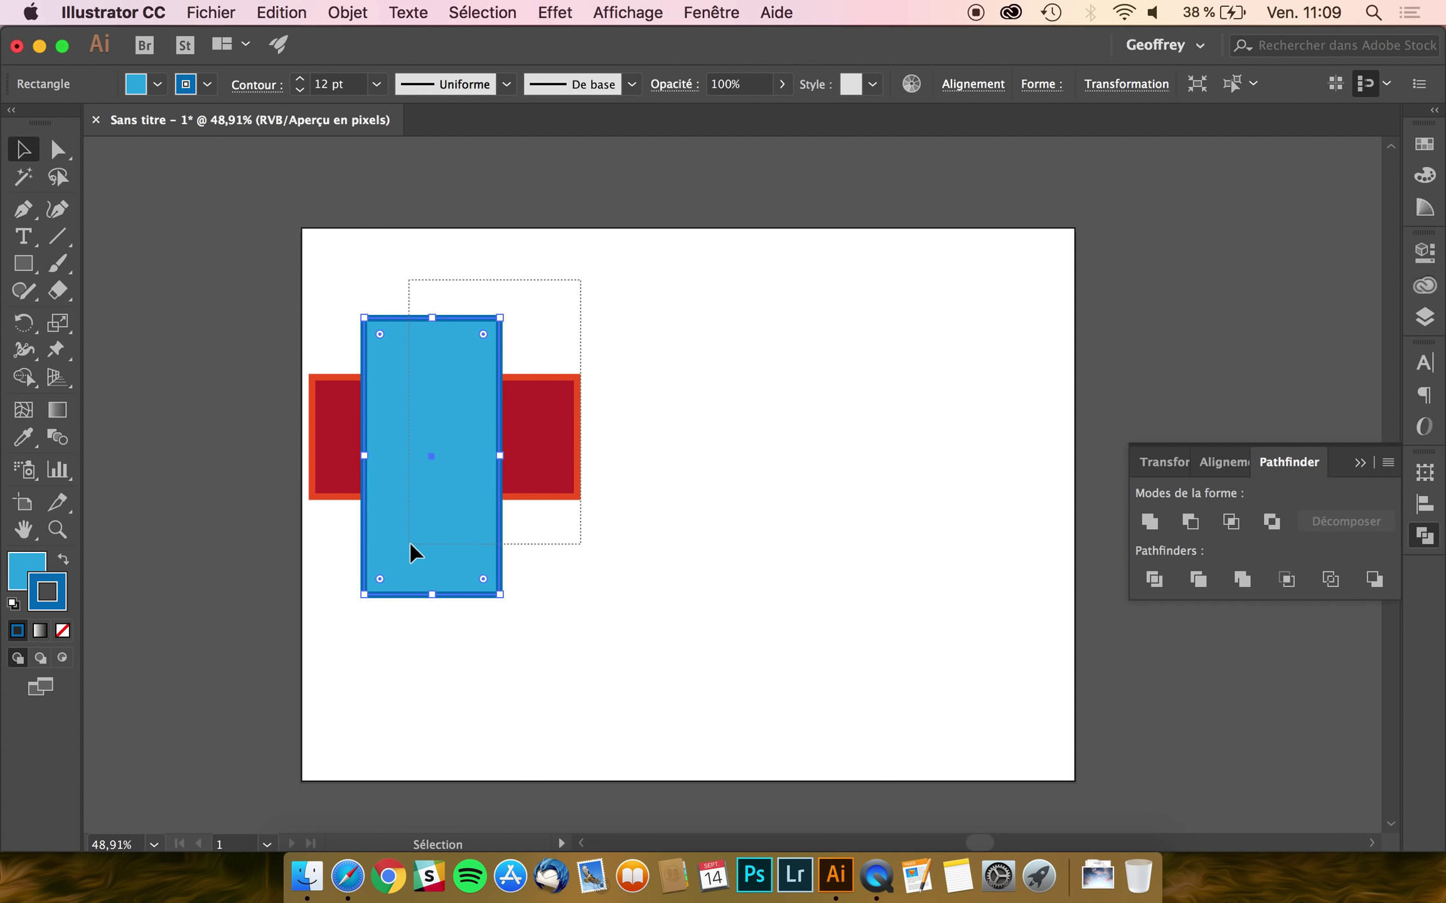
left_click(1150, 521)
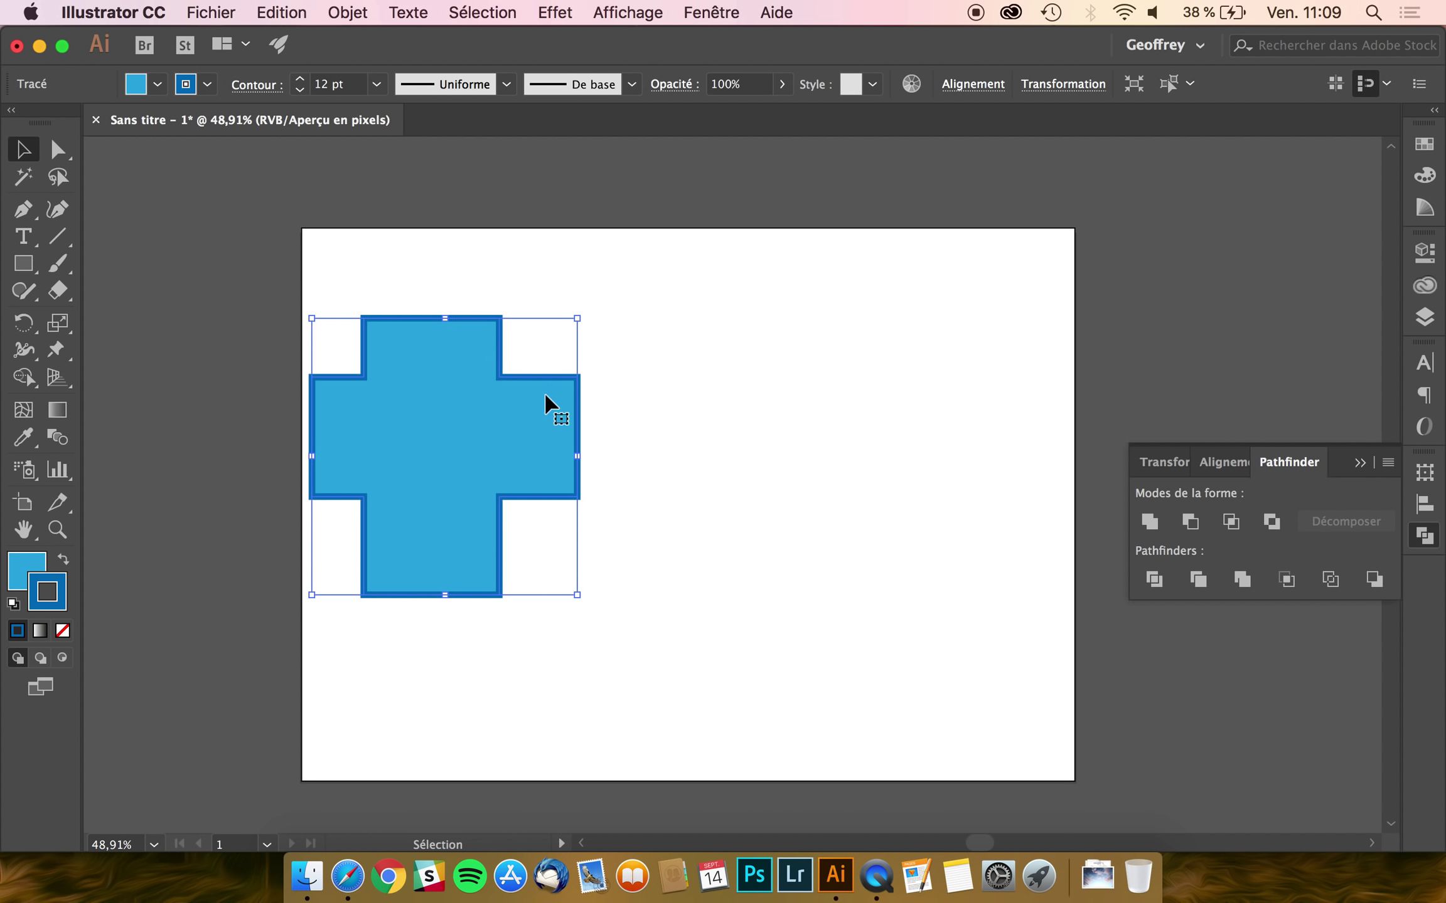
key("Delete")
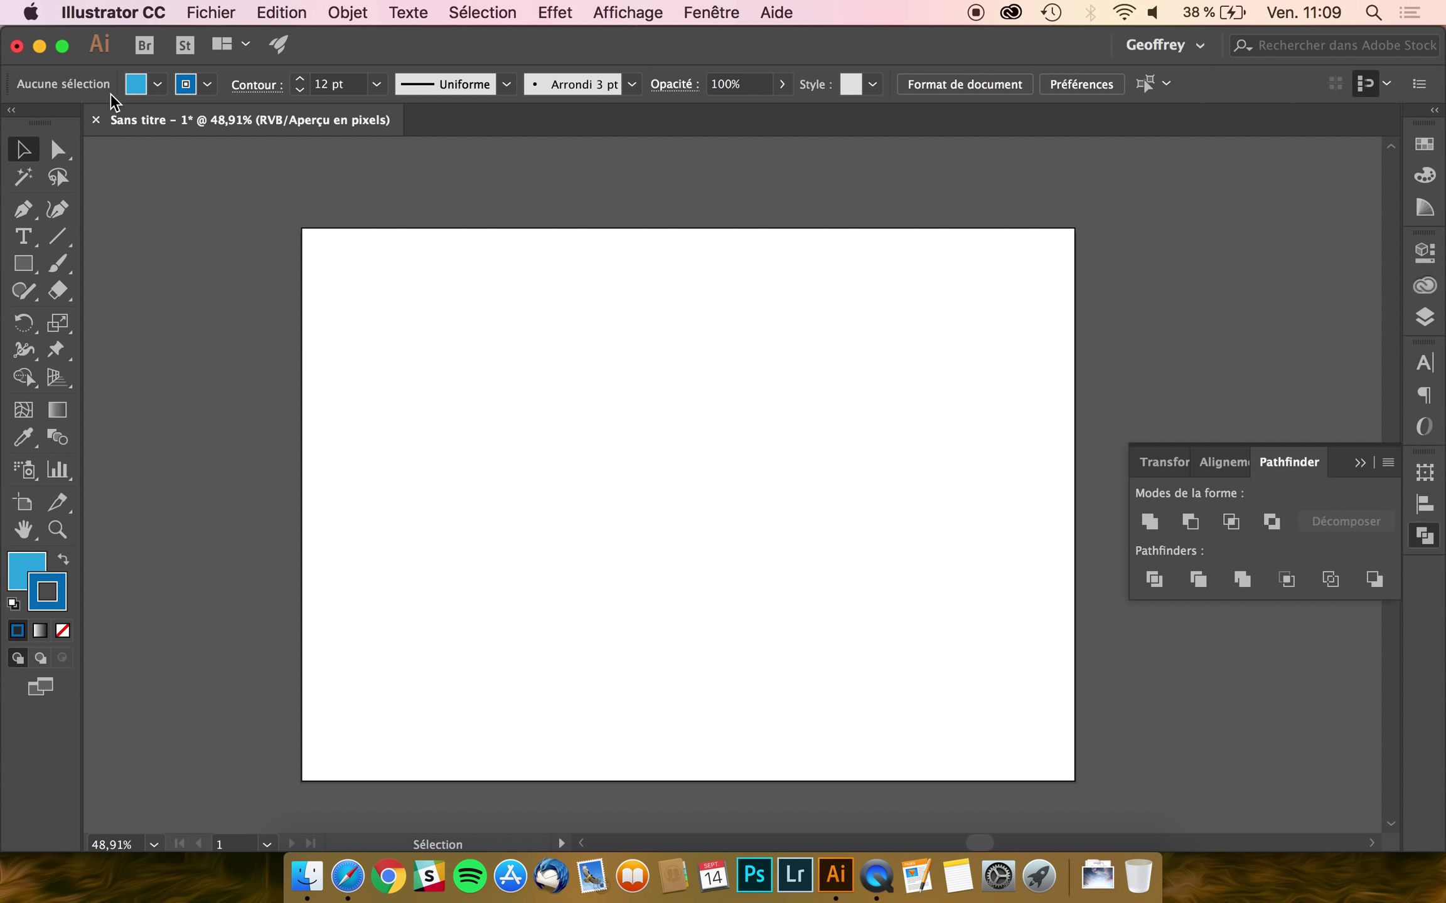
- Draw a square, Alt-drag a copy beside it, and rotate the copy into a diamond
left_click(23, 264)
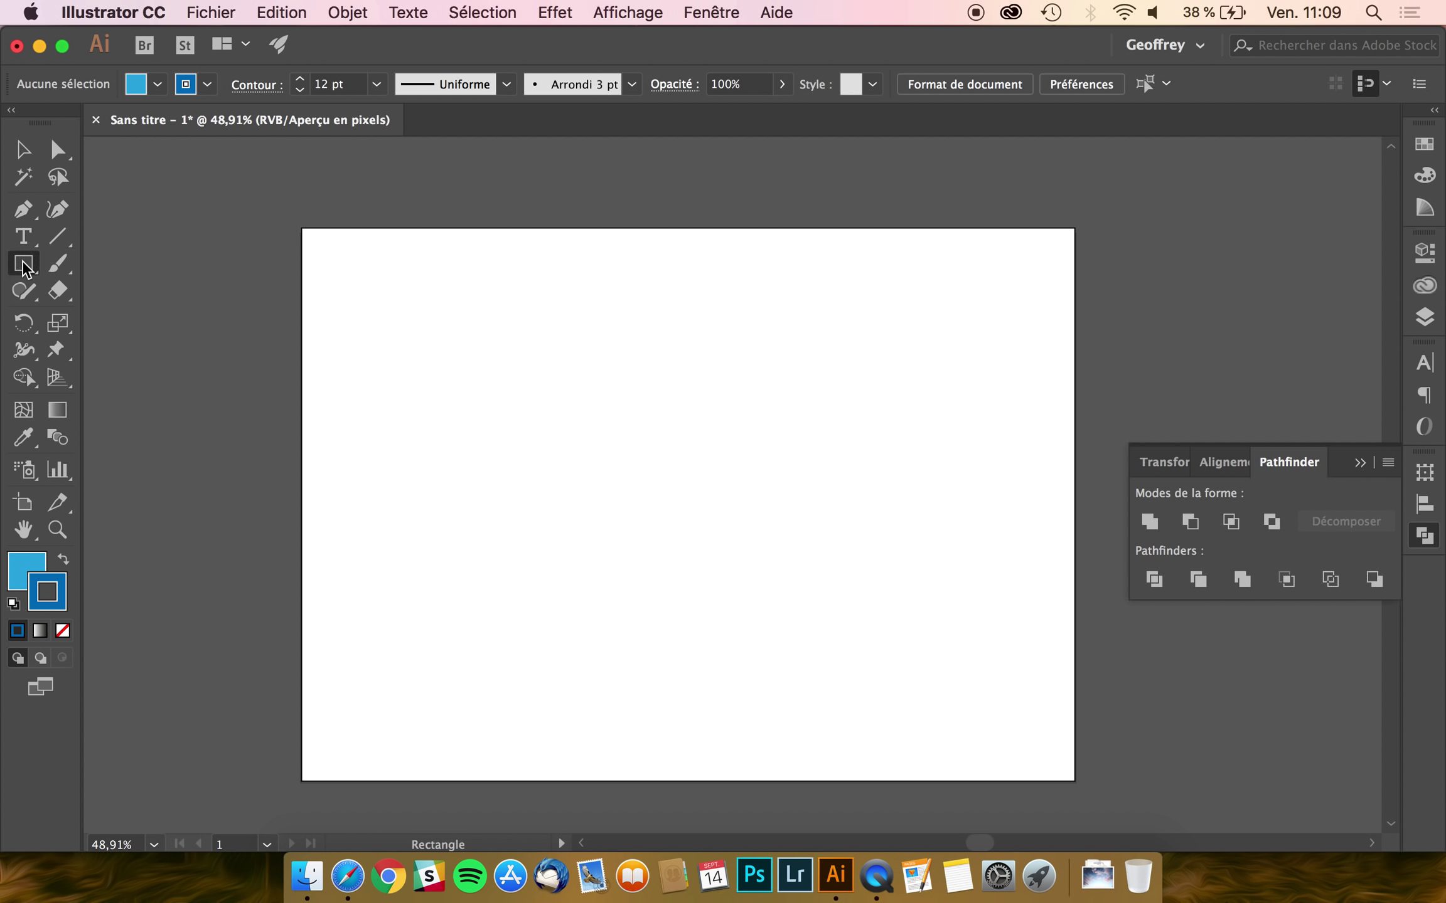
left_click_drag(514, 392, 680, 552)
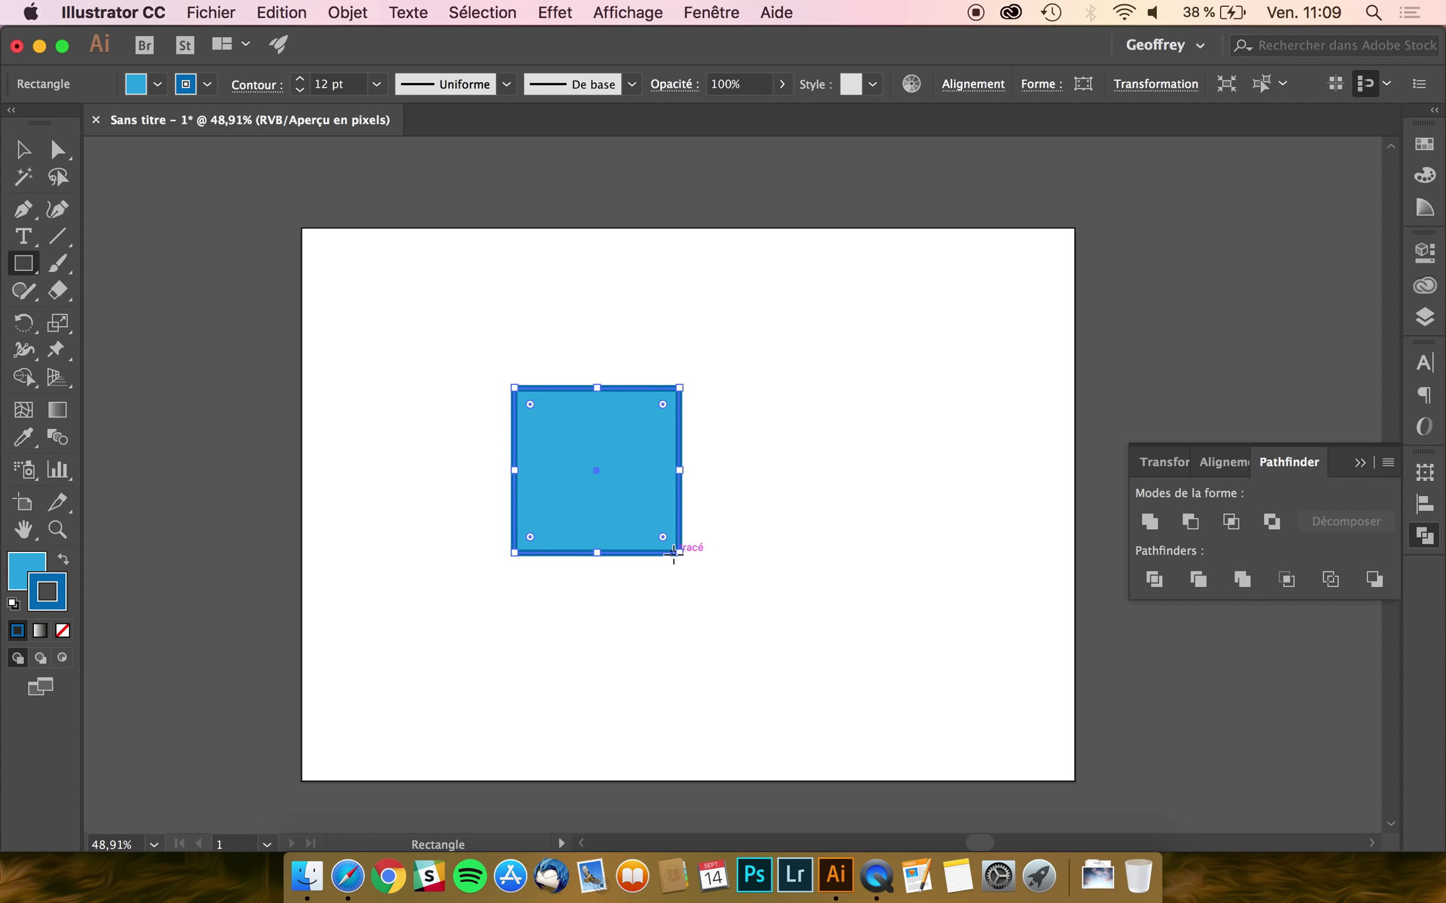
left_click(14, 151)
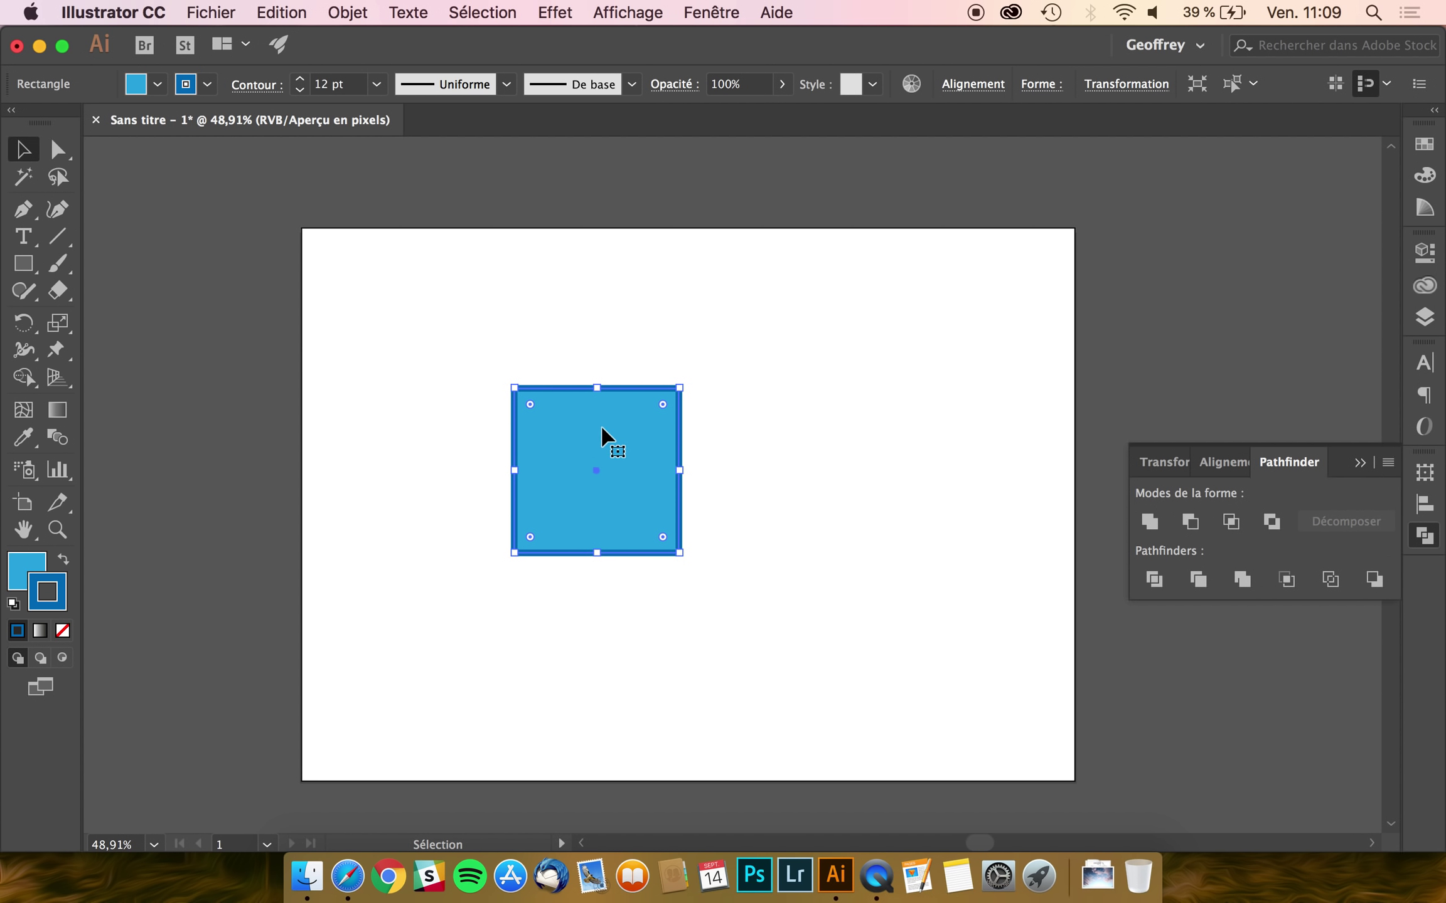
left_click_drag(601, 429, 702, 442)
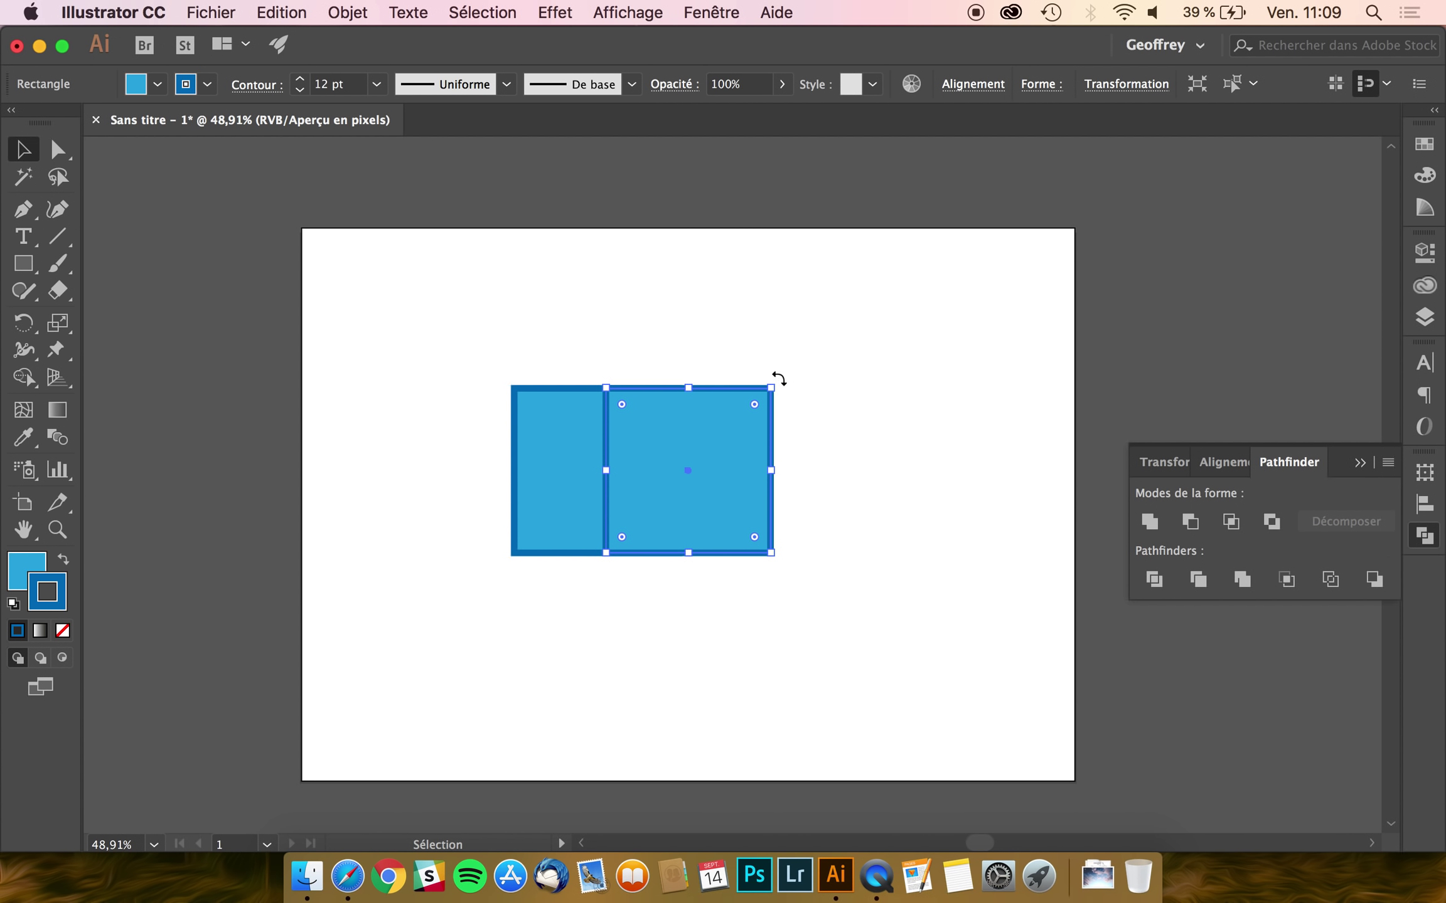
left_click_drag(779, 378, 808, 459)
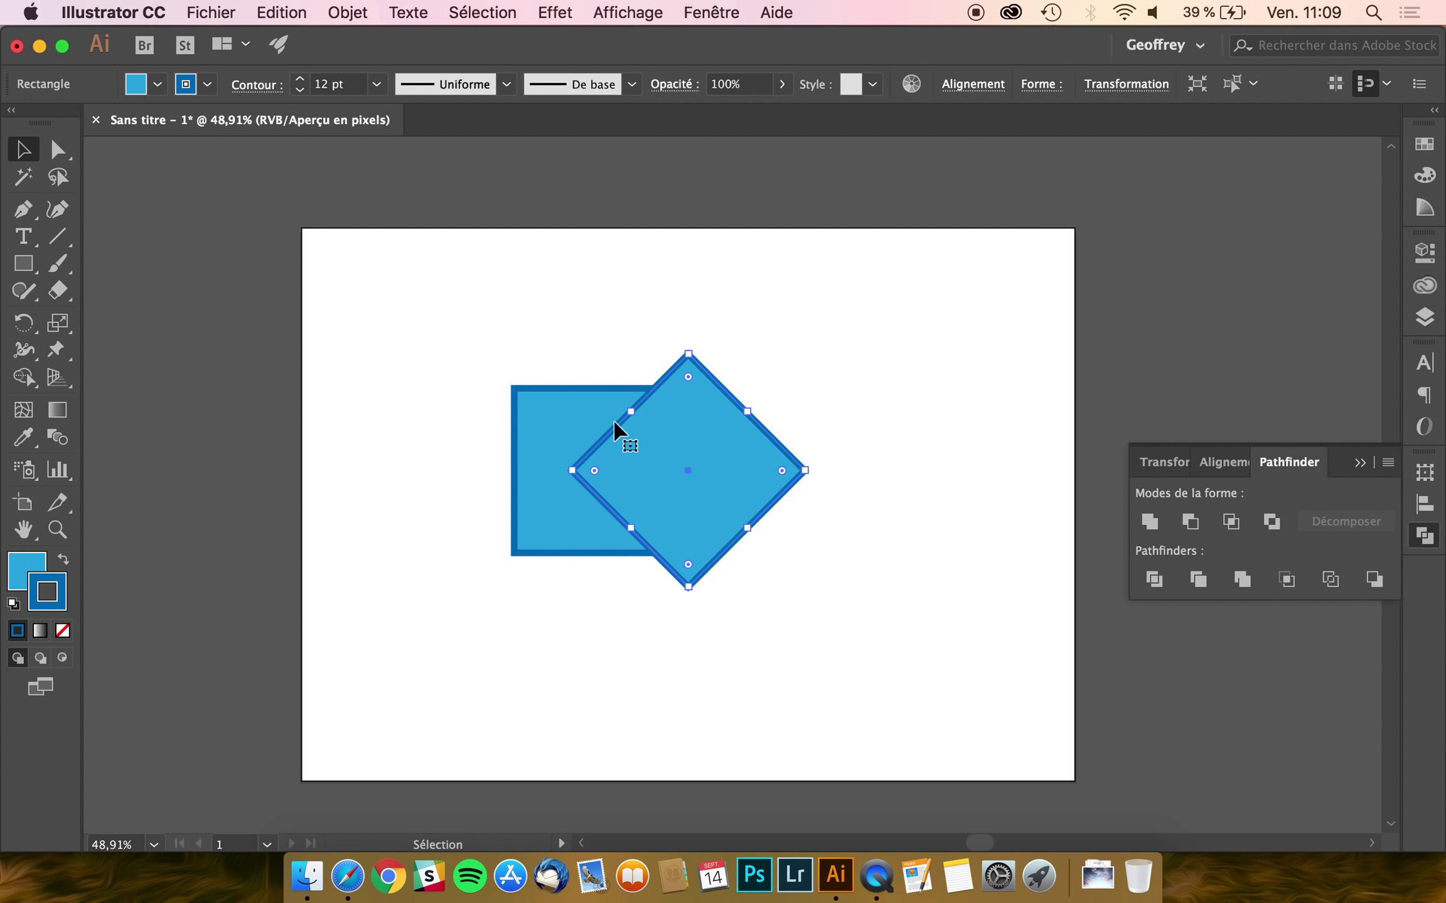
- Select the square and diamond and align their horizontal centres
left_click(567, 419, "shift")
left_click(760, 277)
left_click_drag(835, 298, 472, 589)
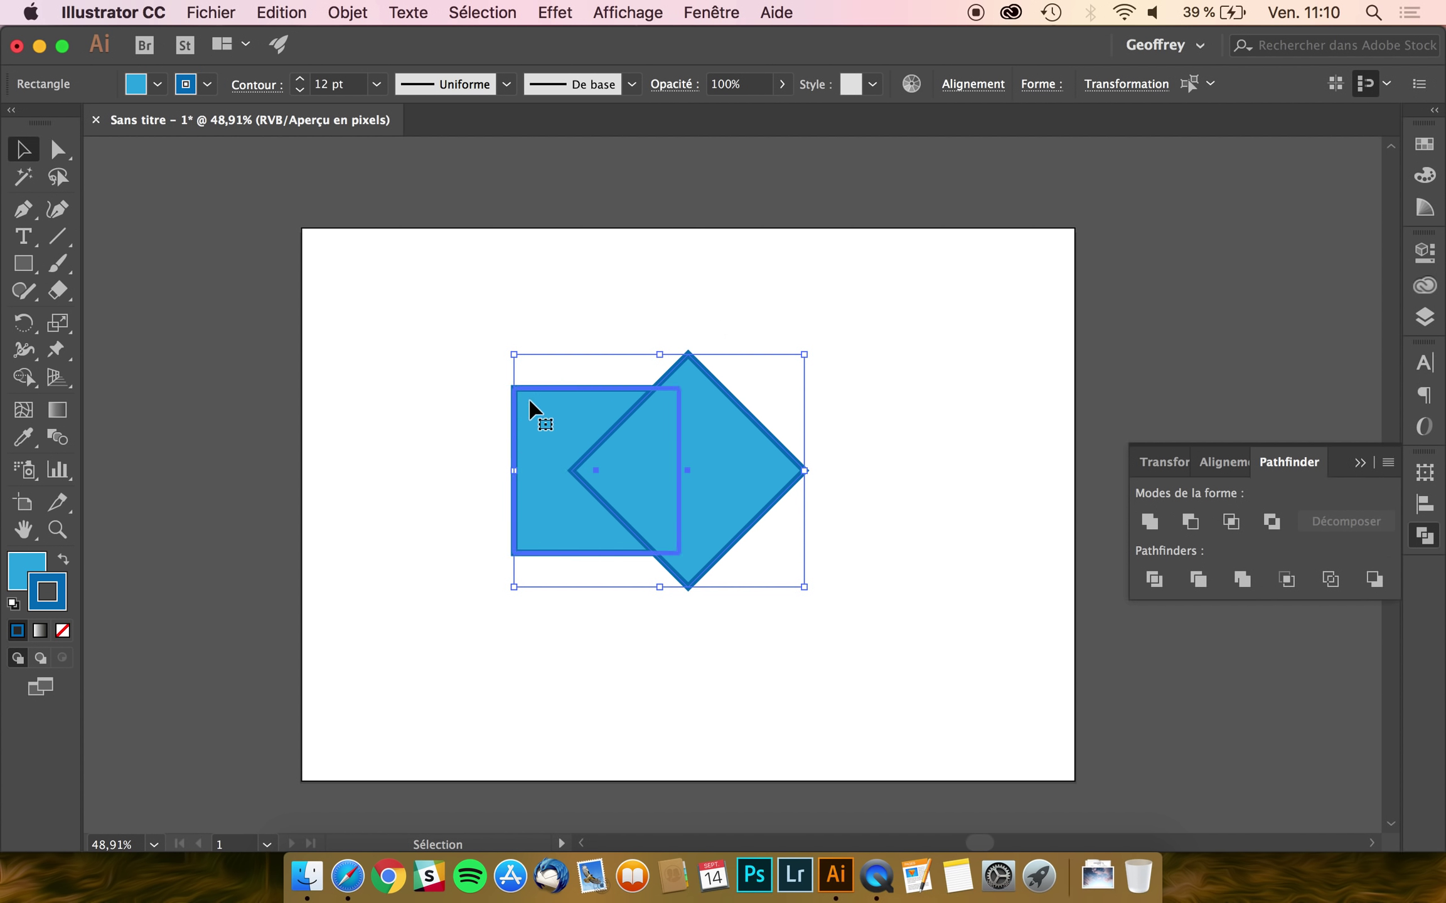
left_click(1227, 468)
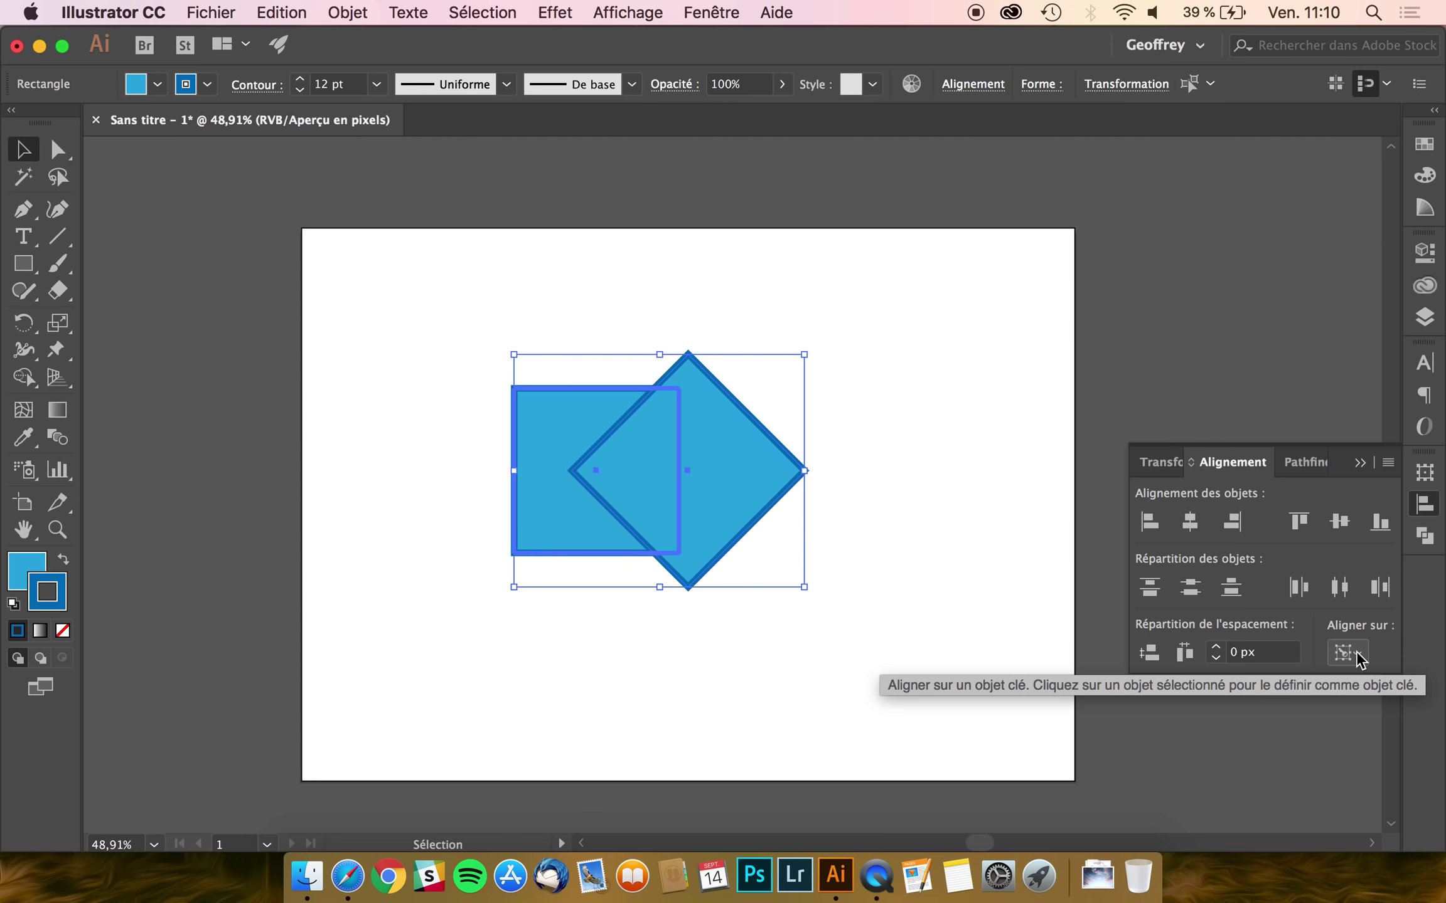
left_click(1190, 522)
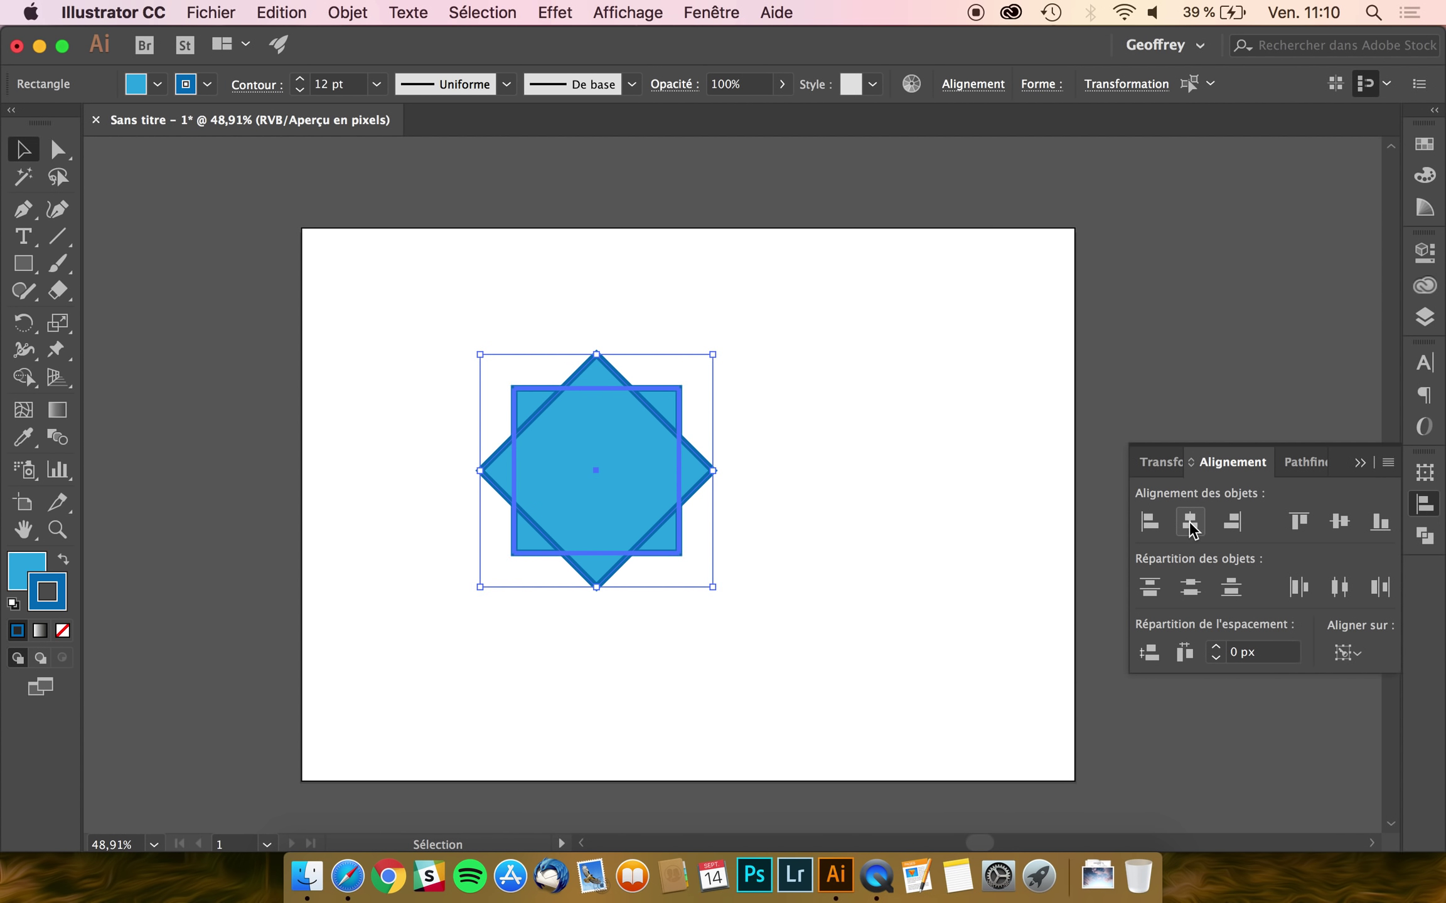
- Unite the square and diamond into an eight-point star, then delete the star
left_click(1308, 464)
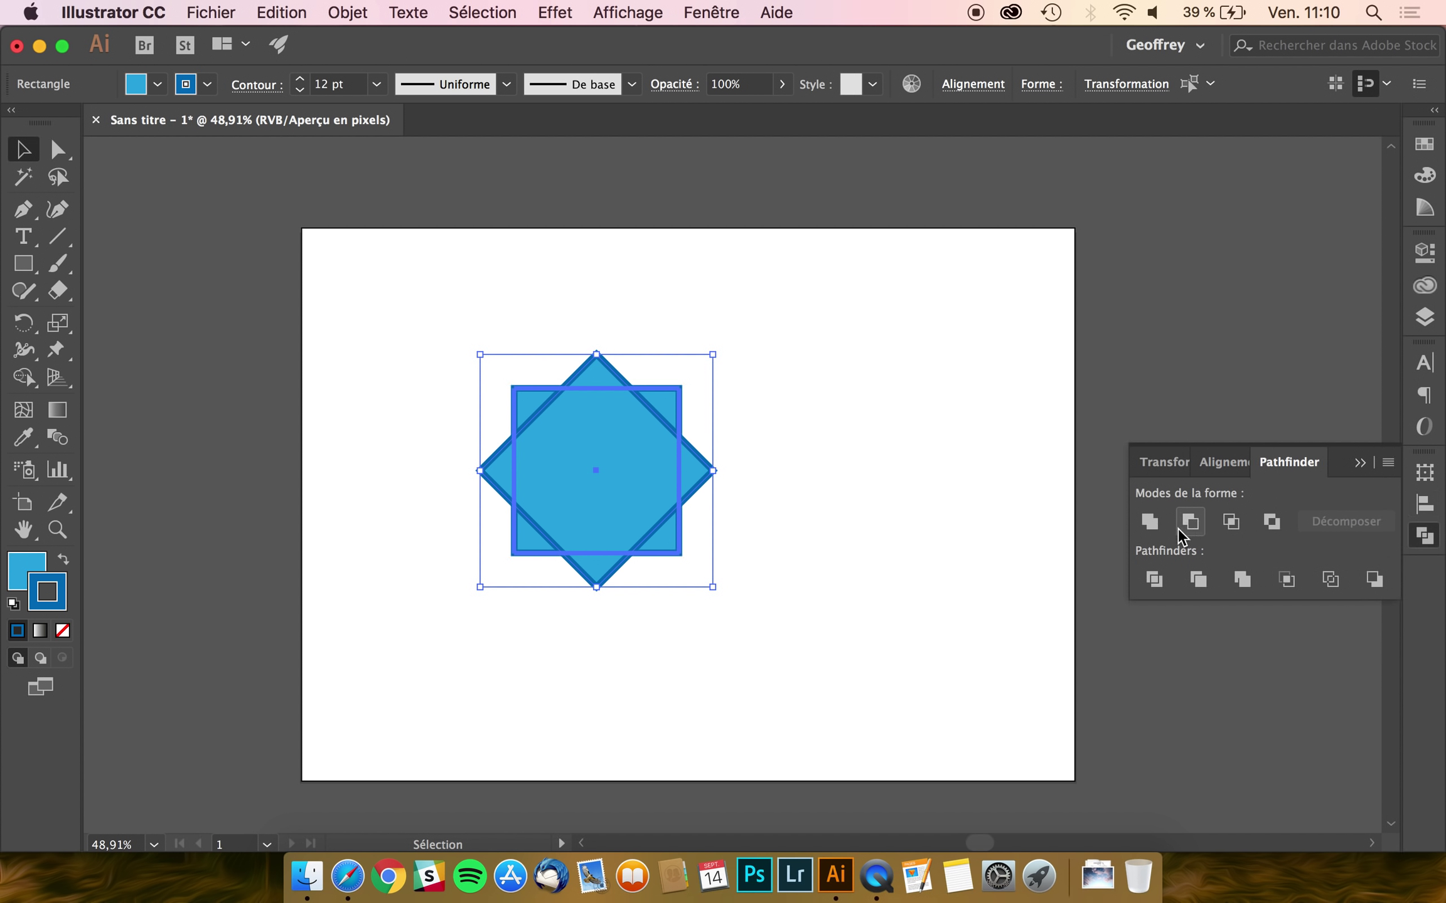
left_click(1149, 521)
left_click(878, 544)
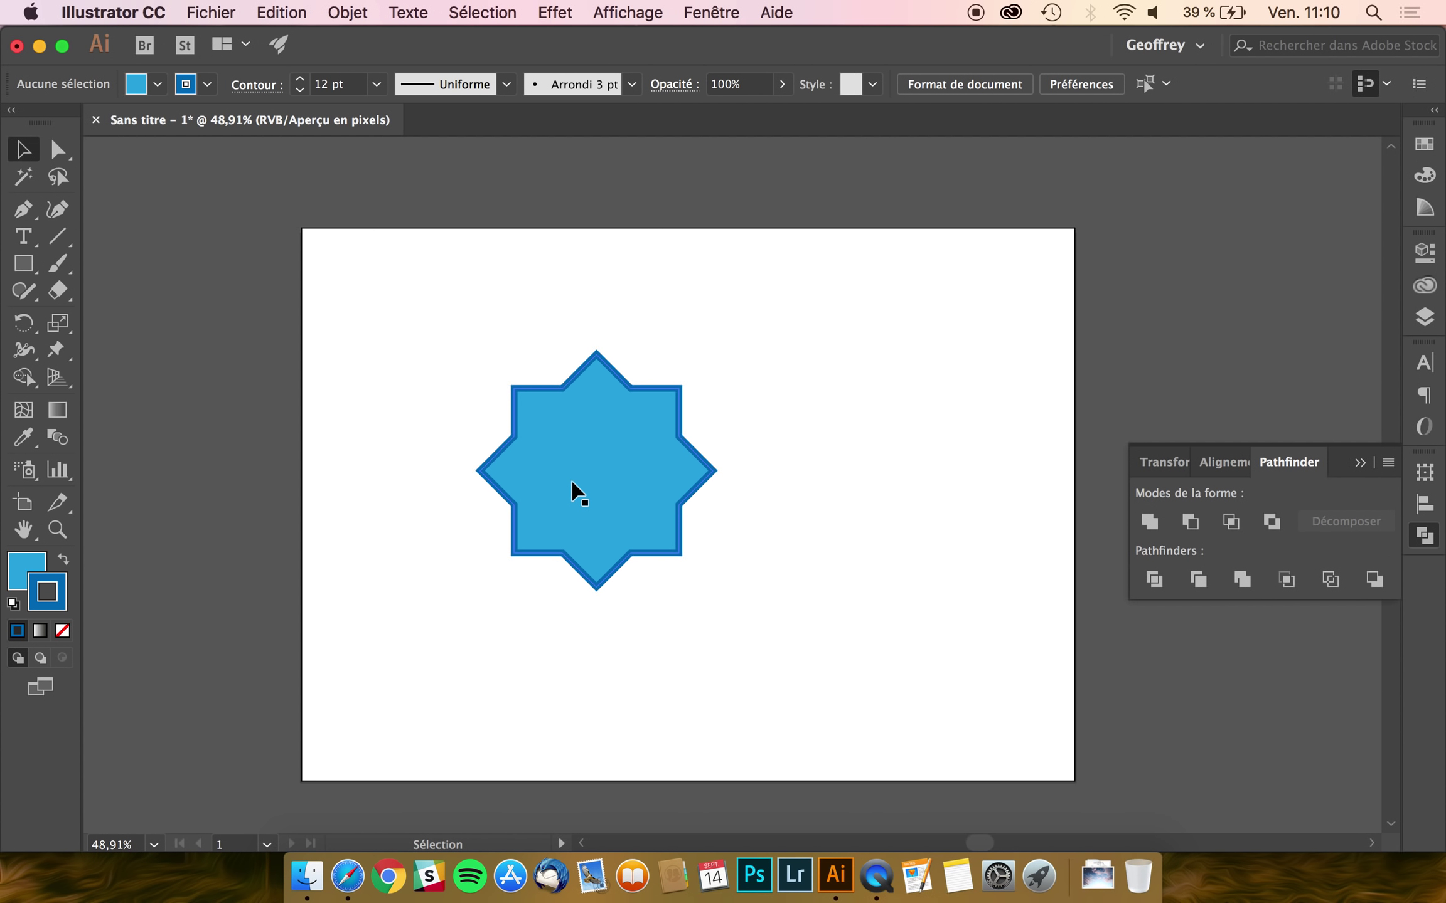
left_click(592, 434)
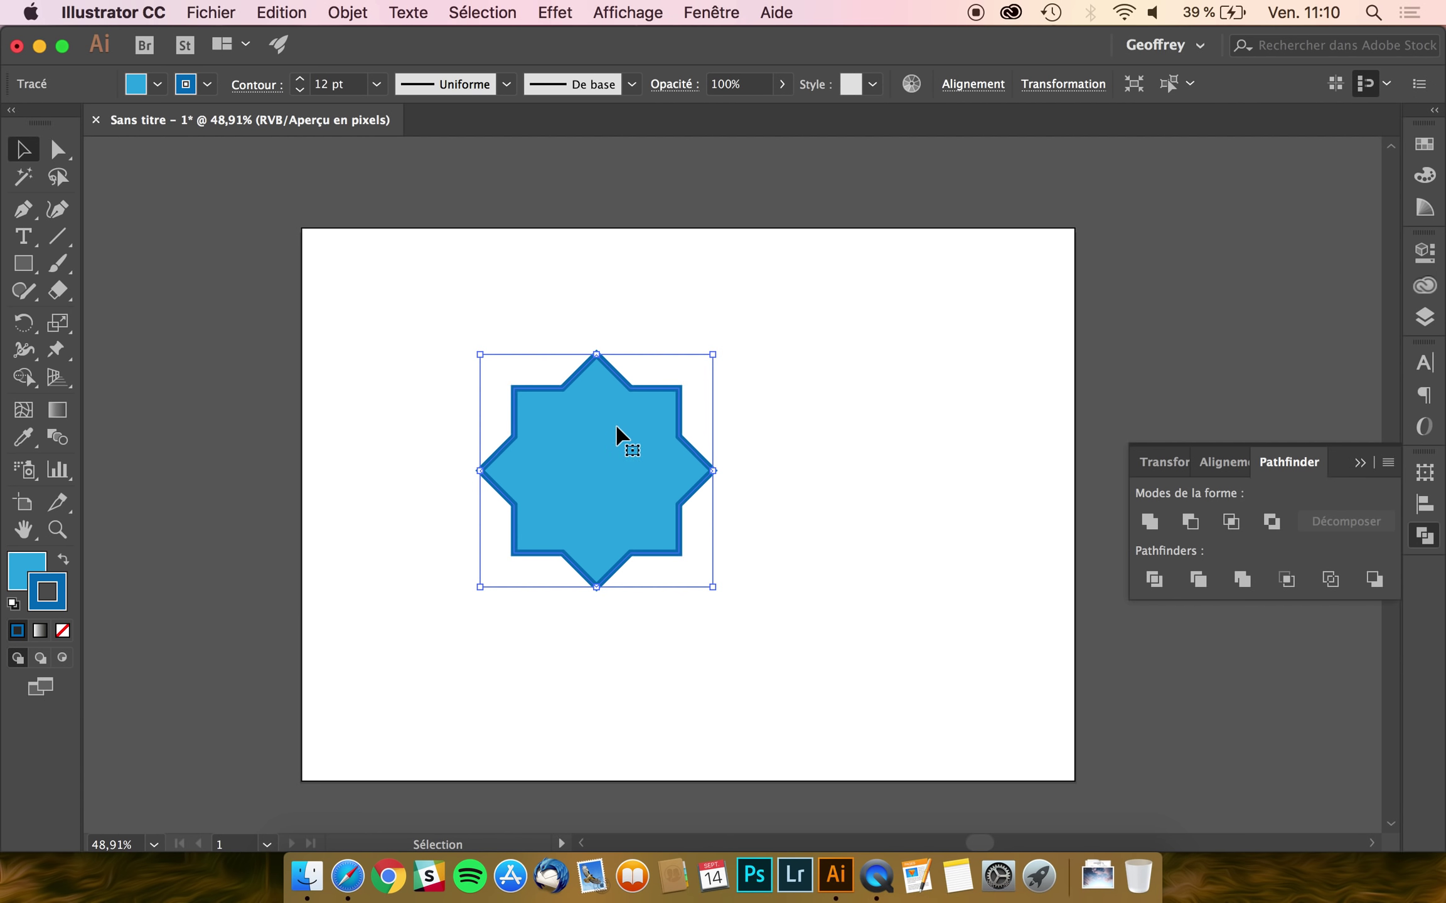
key("Delete")
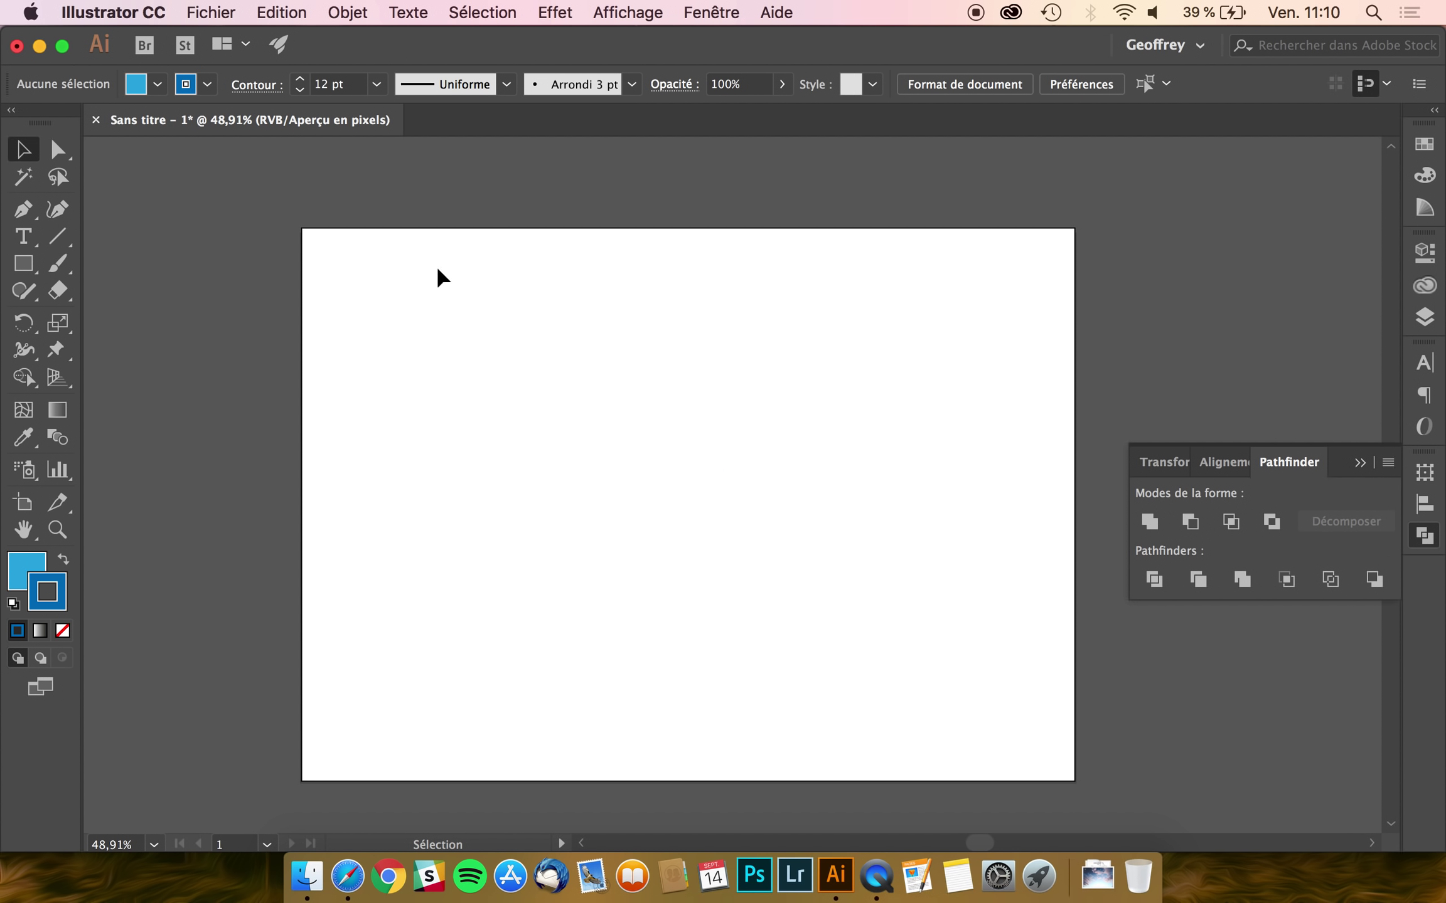
- Draw a circle, Alt-drag an overlapping copy to the right, and apply Minus Front
left_click(24, 267)
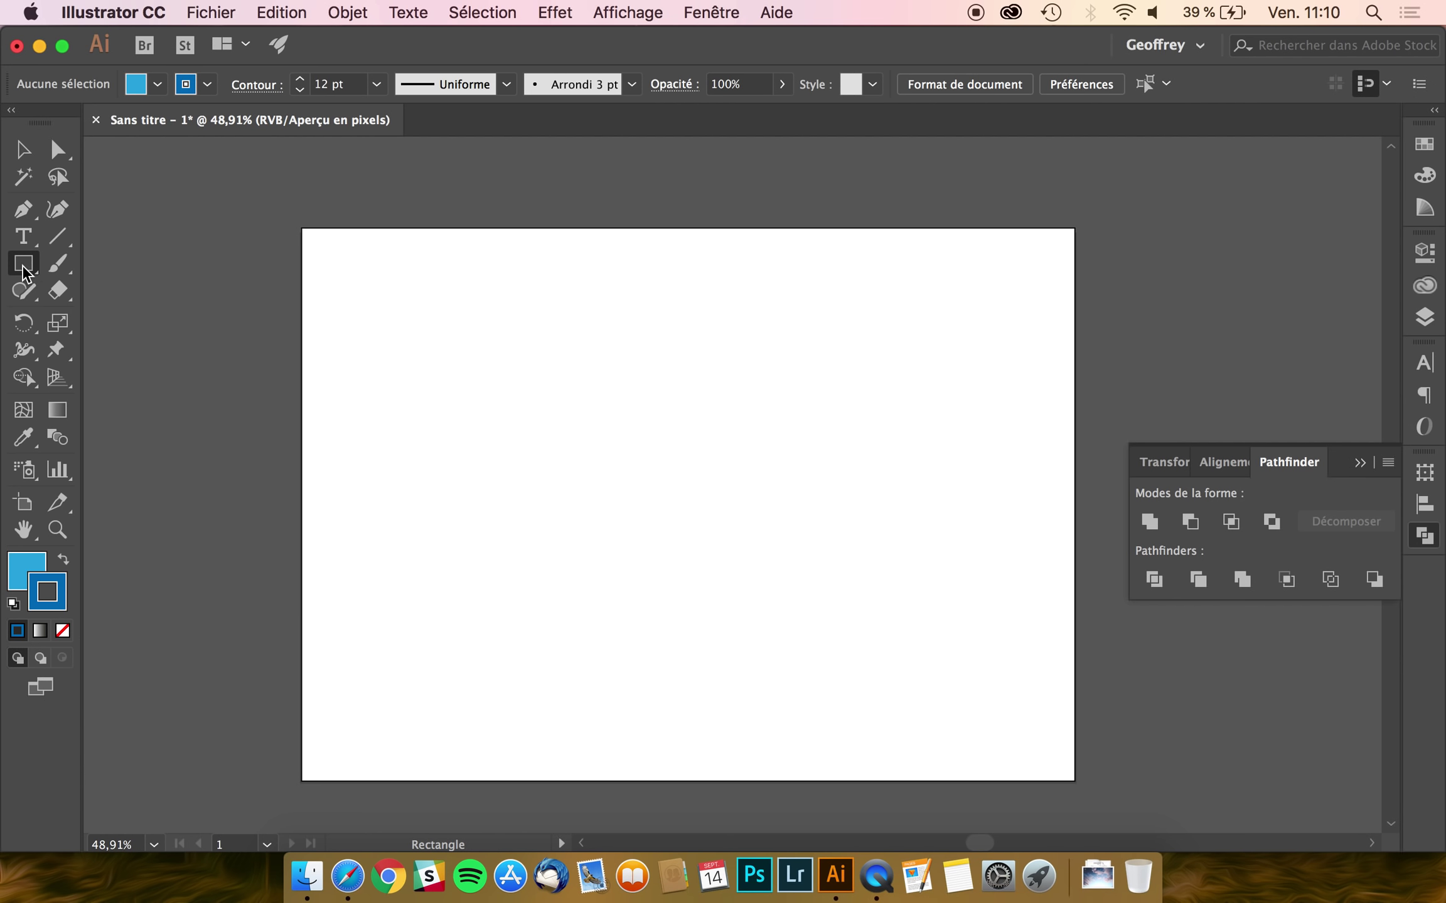
left_click_drag(24, 271, 132, 317)
left_click_drag(483, 389, 658, 598)
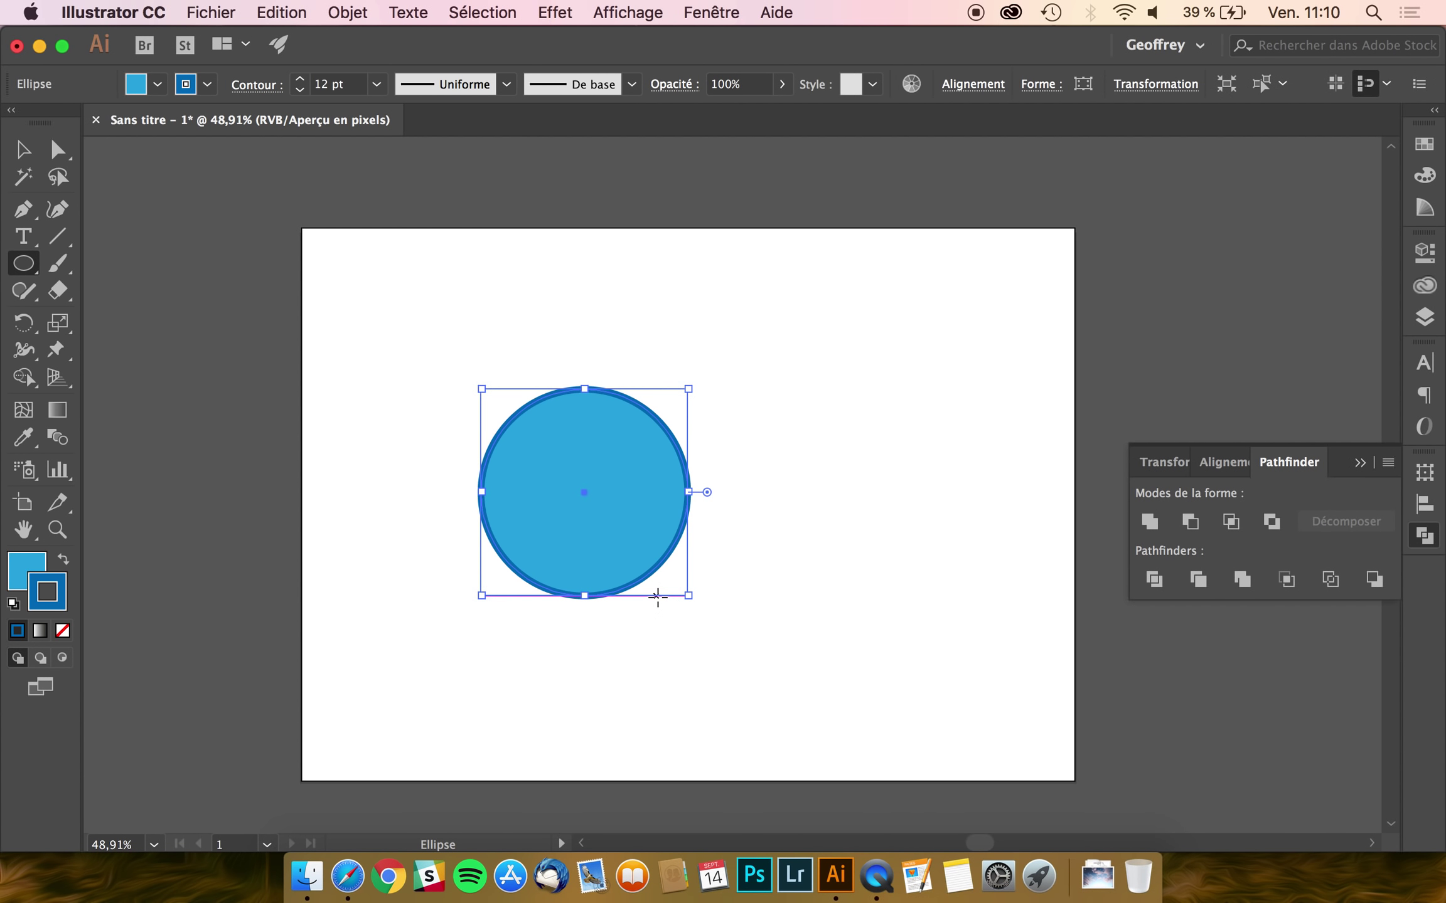
left_click(20, 151)
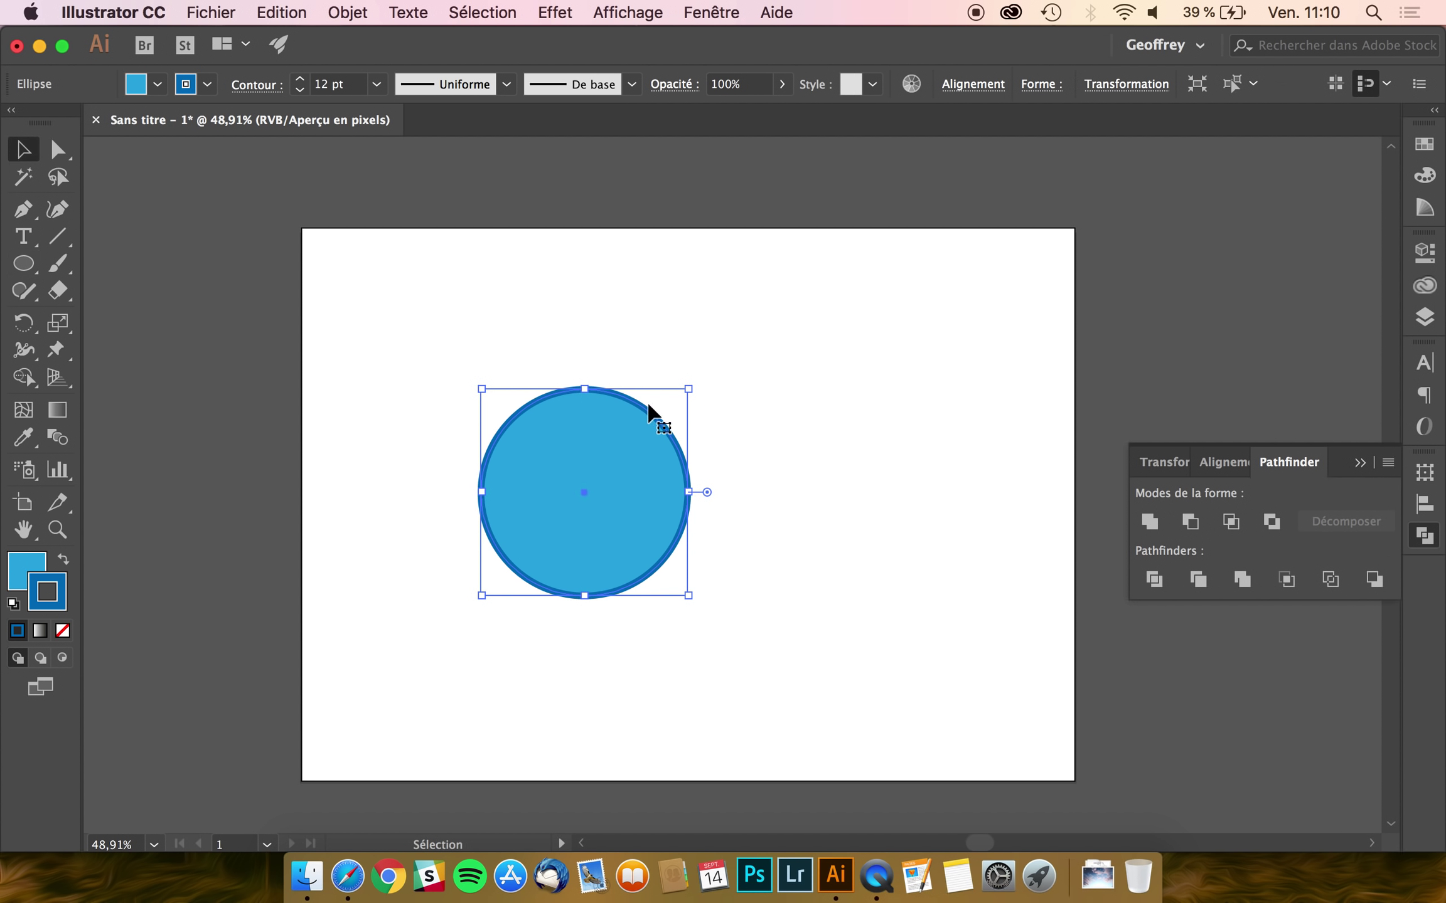
left_click_drag(648, 405, 689, 411)
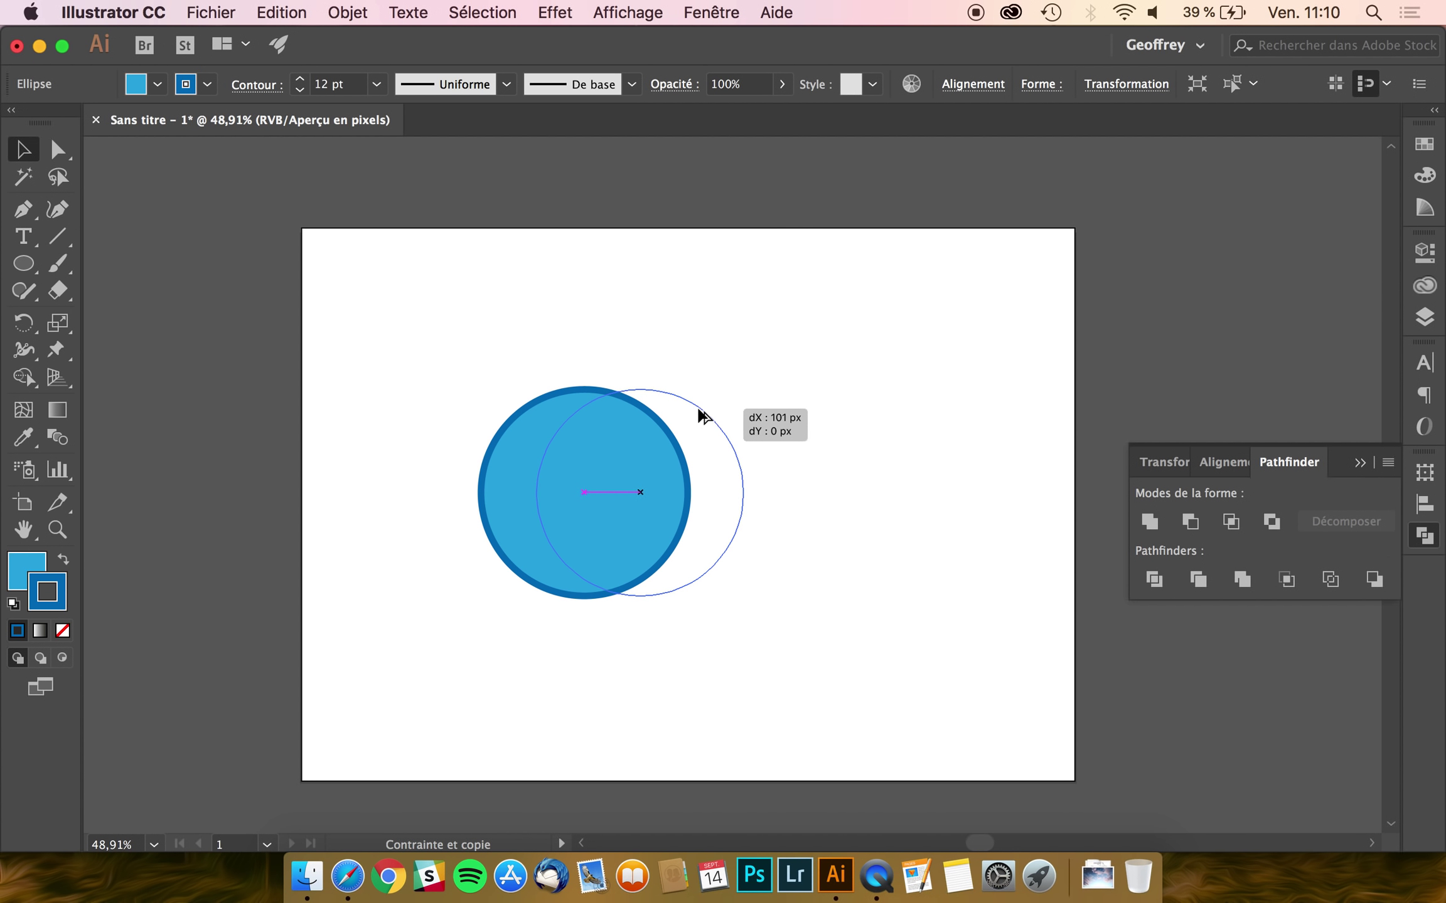
left_click_drag(695, 409, 695, 410)
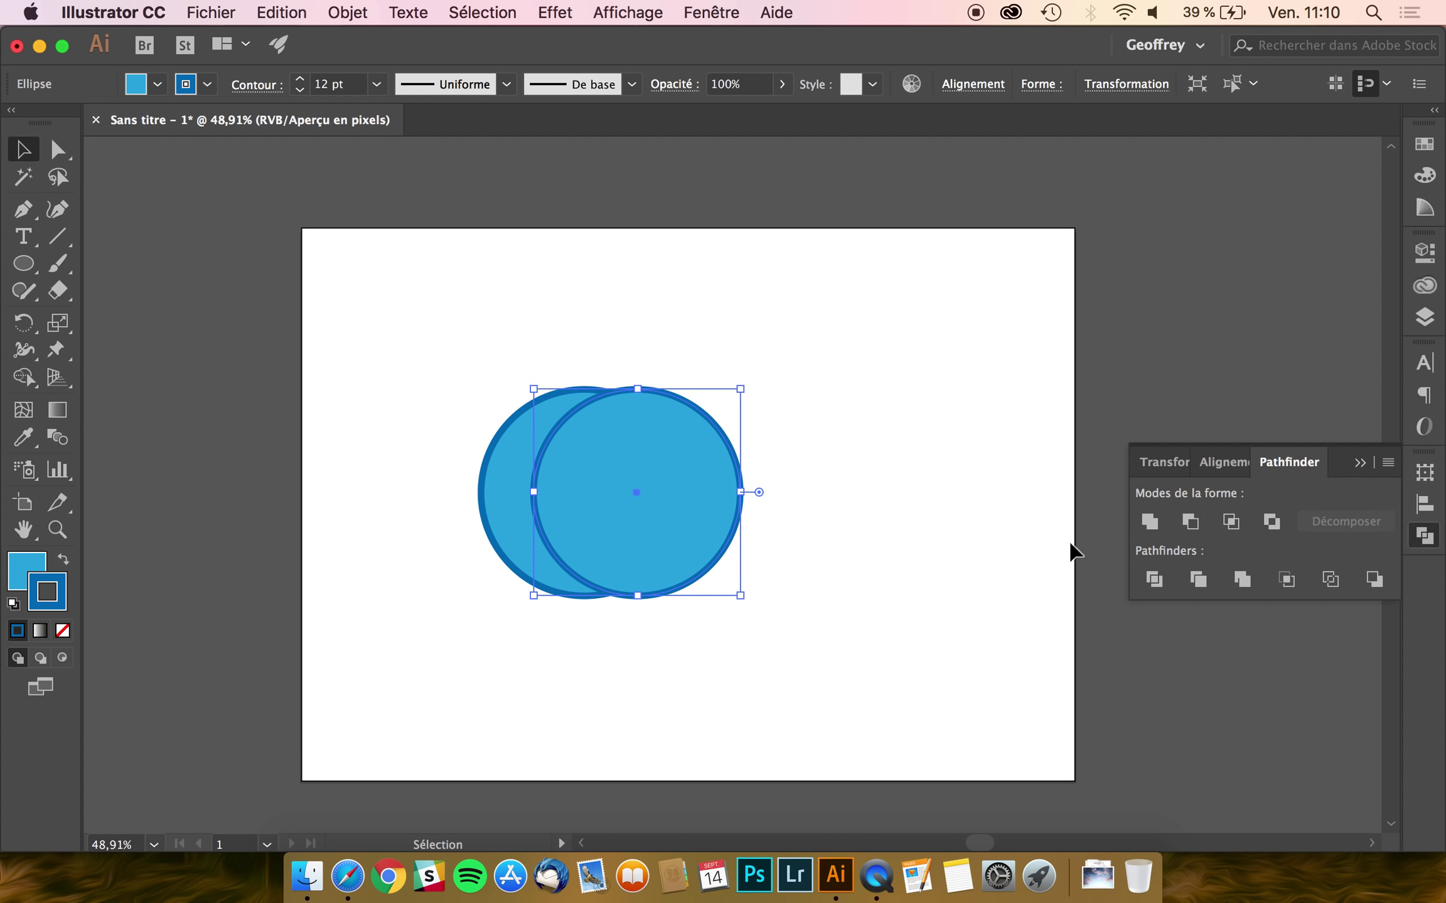
left_click_drag(731, 317, 457, 645)
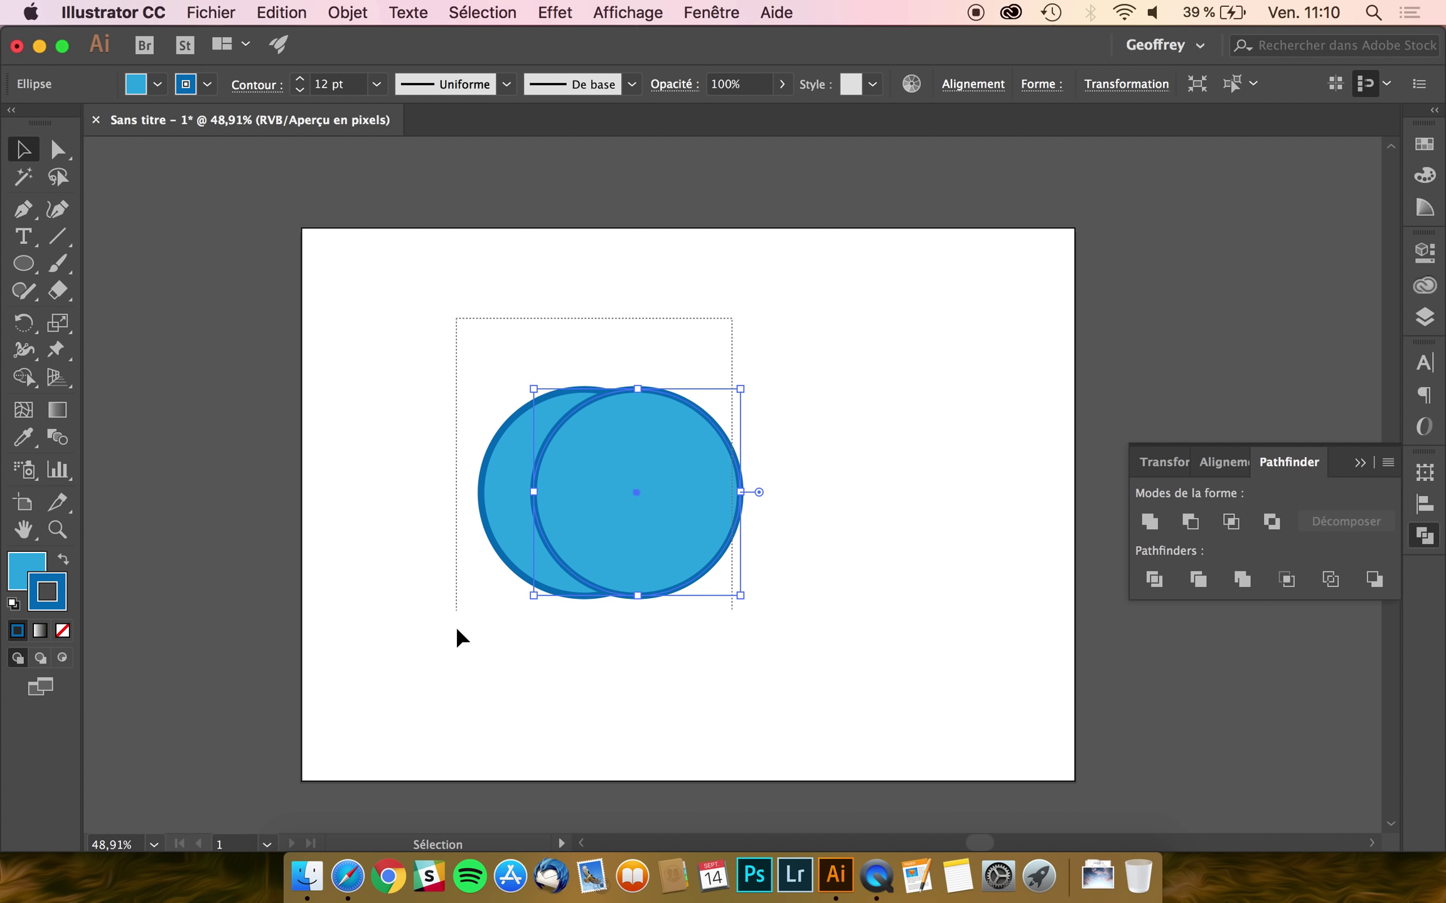
left_click(1190, 522)
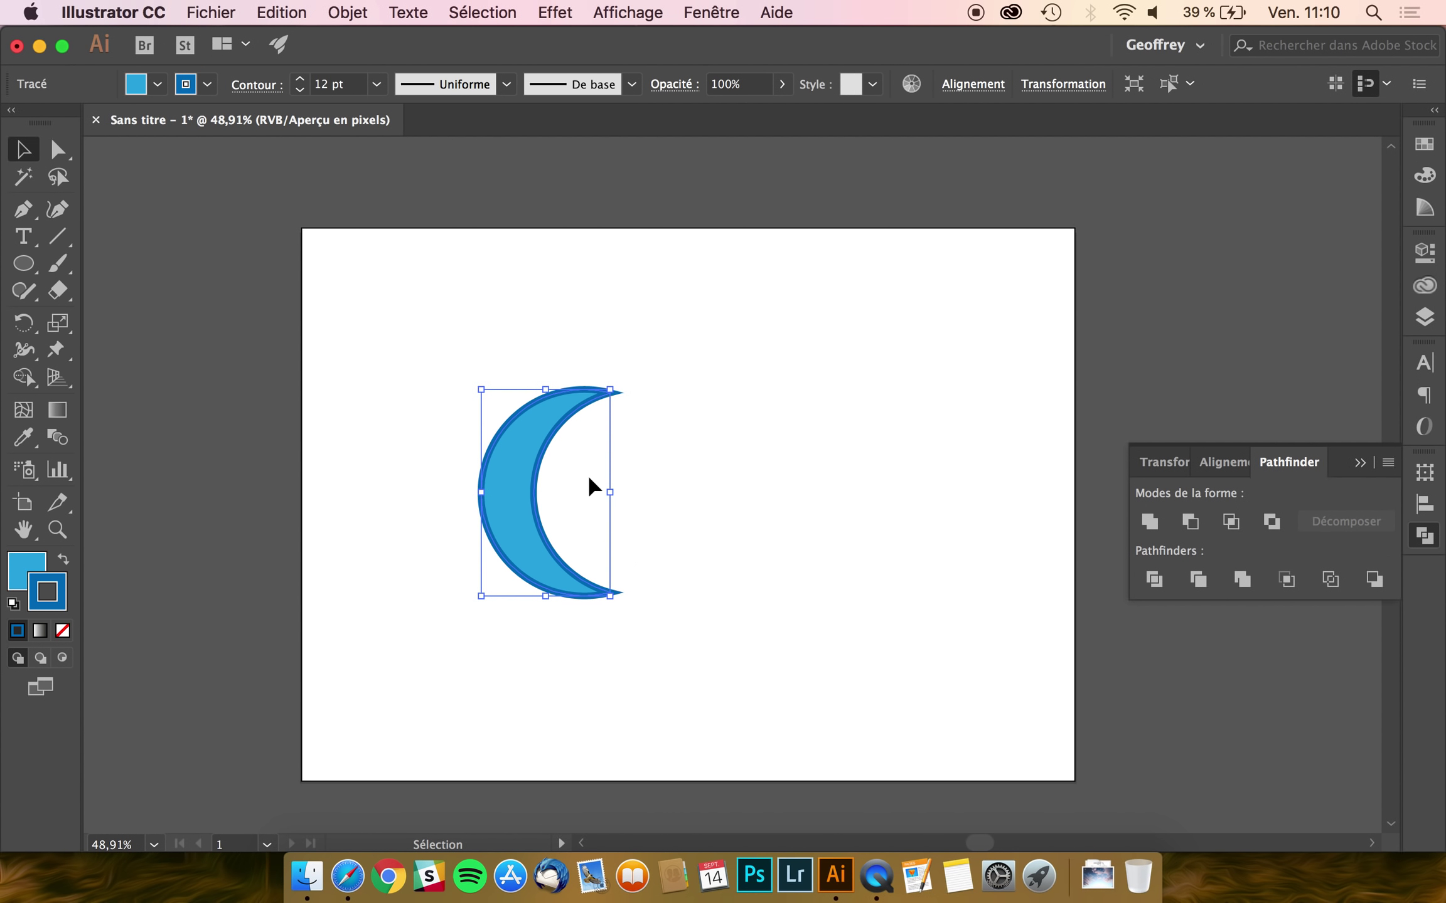
- Restore the two circles, copy the pair to the right, and bring its left circle to the front
key("super+z")
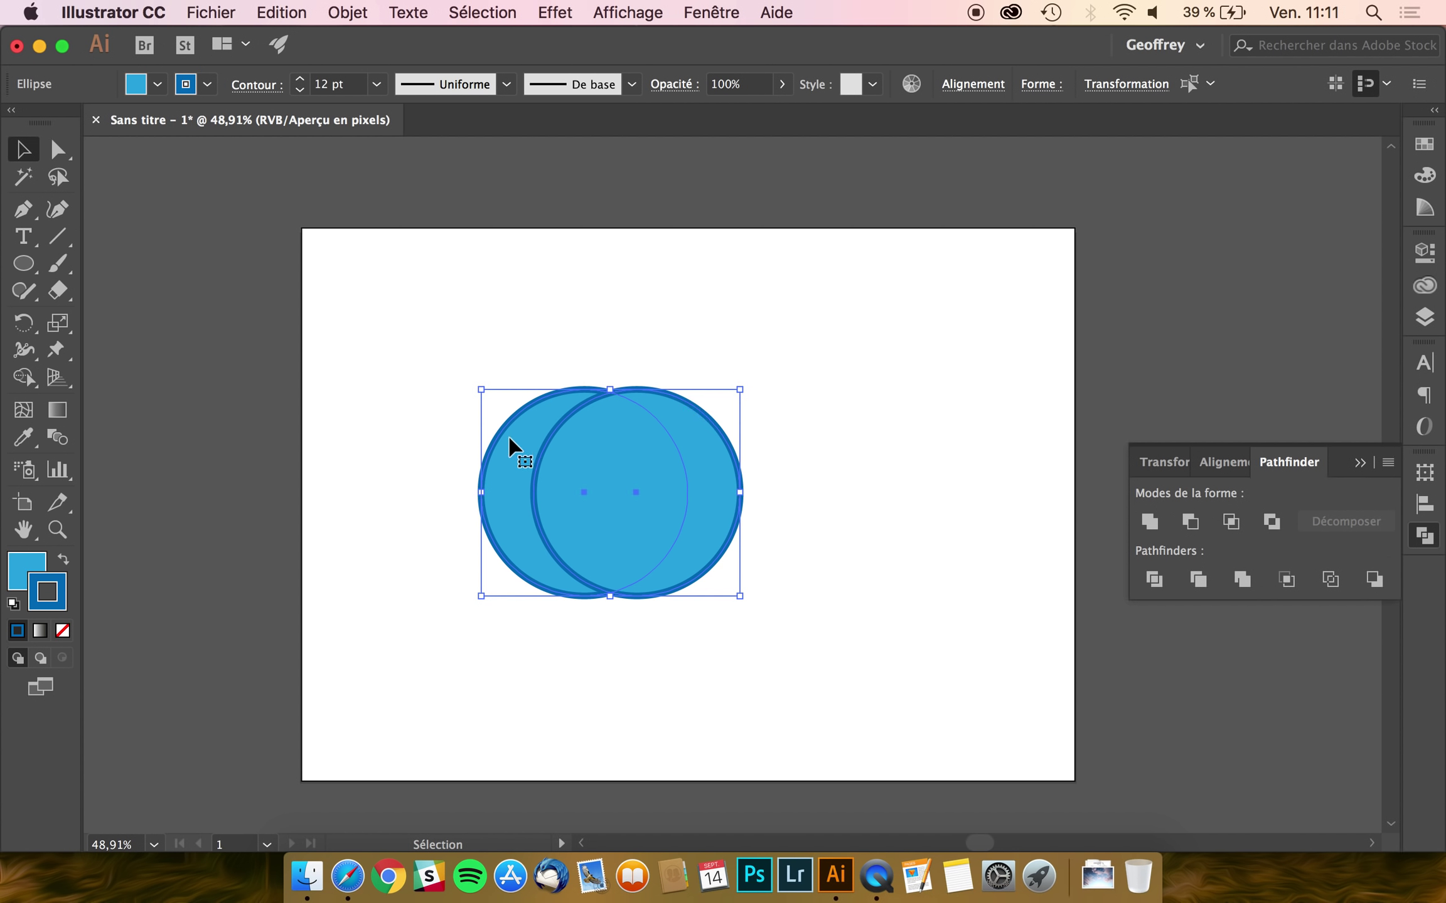
mouse_move(568, 438)
left_mouse_down()
mouse_move(446, 416)
mouse_move(875, 448)
left_mouse_up()
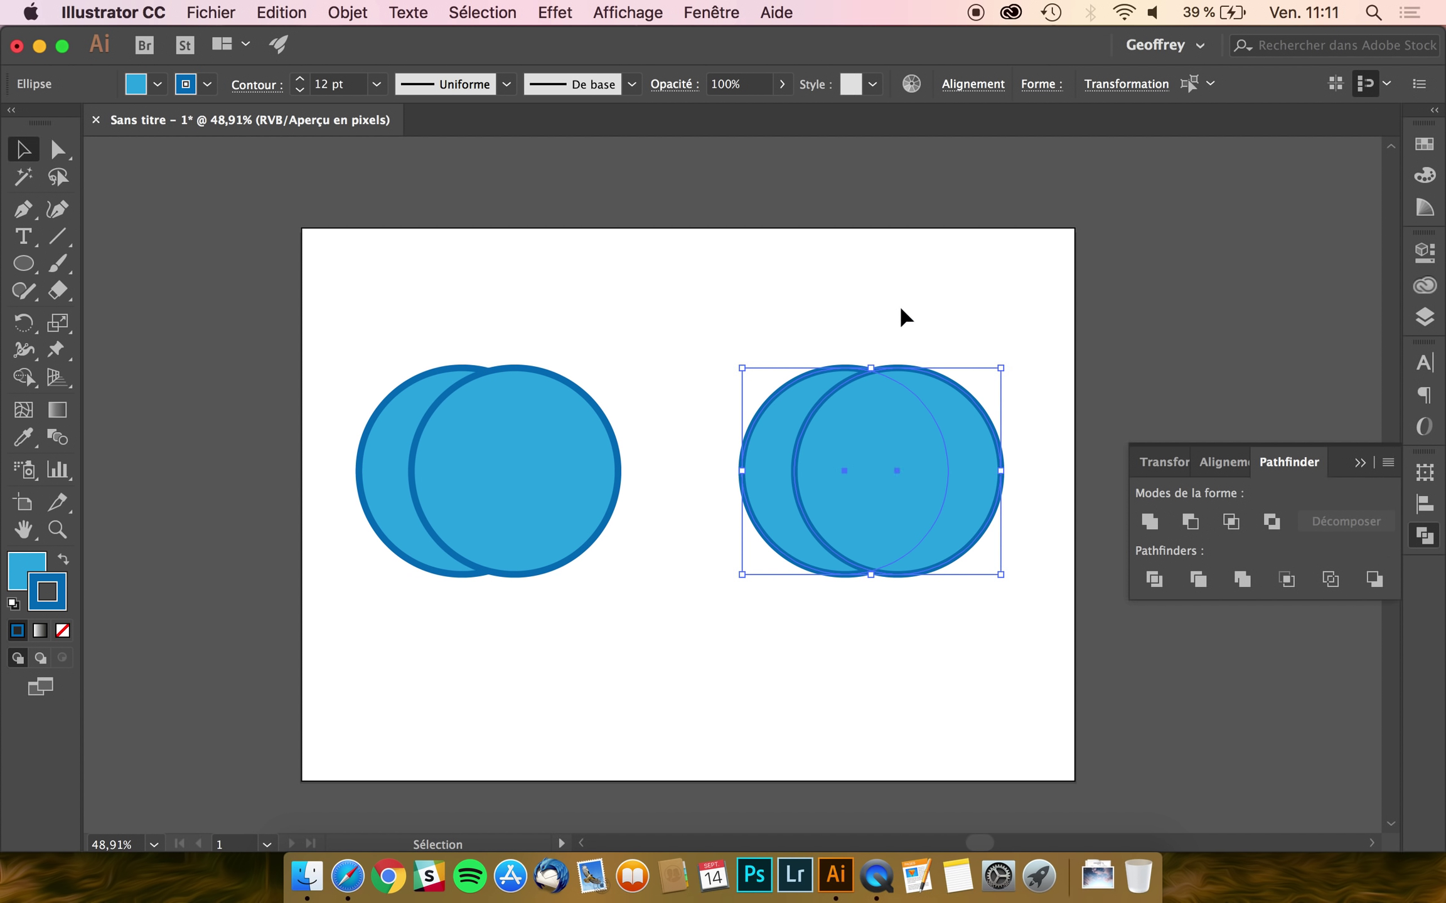
left_click(891, 320)
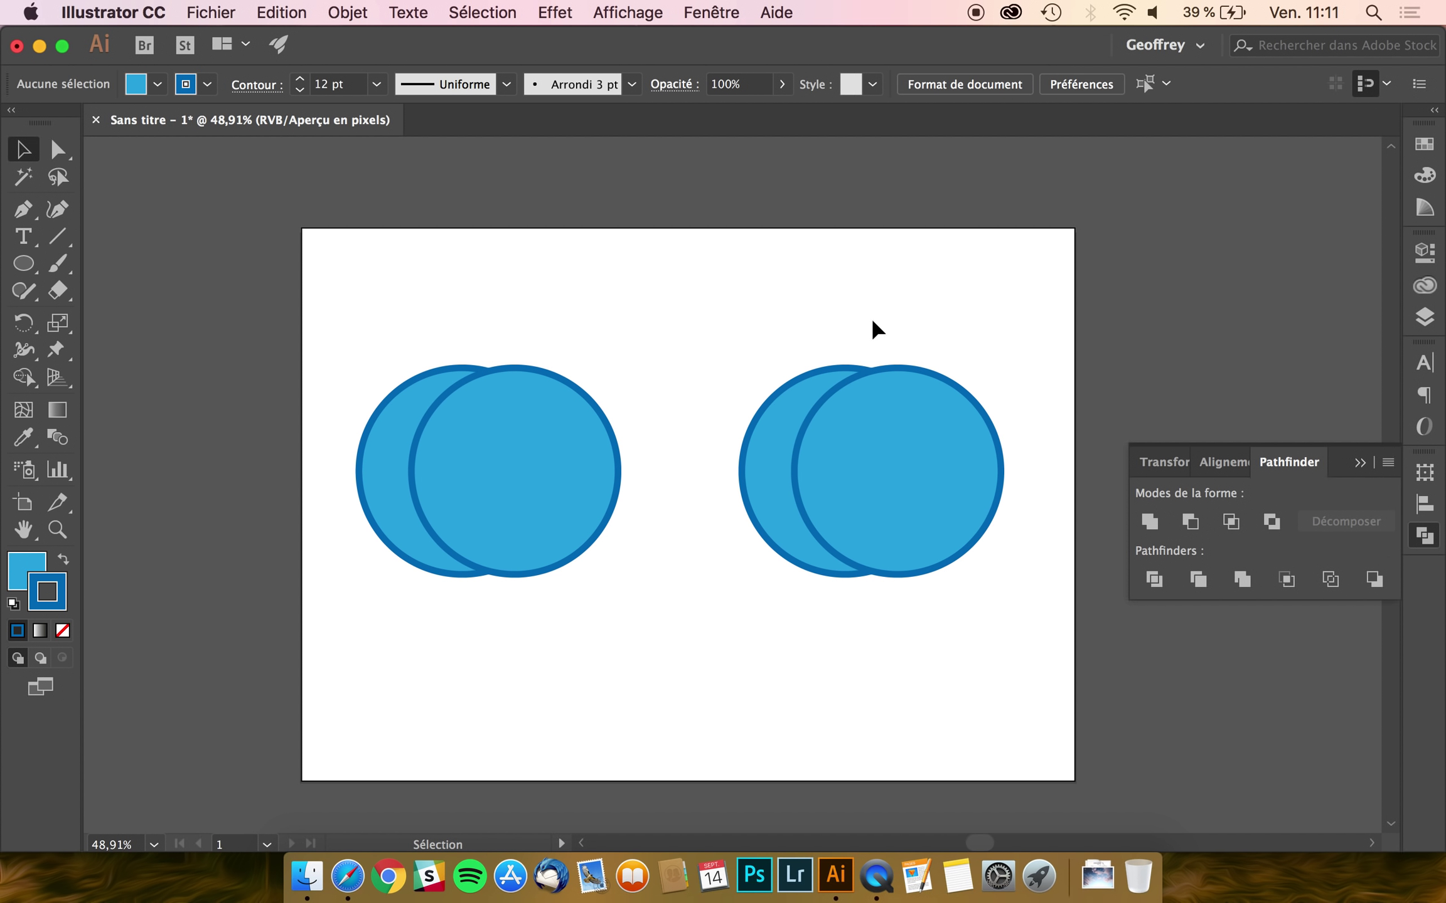
left_click(787, 399)
left_click(362, 11)
mouse_move(381, 60)
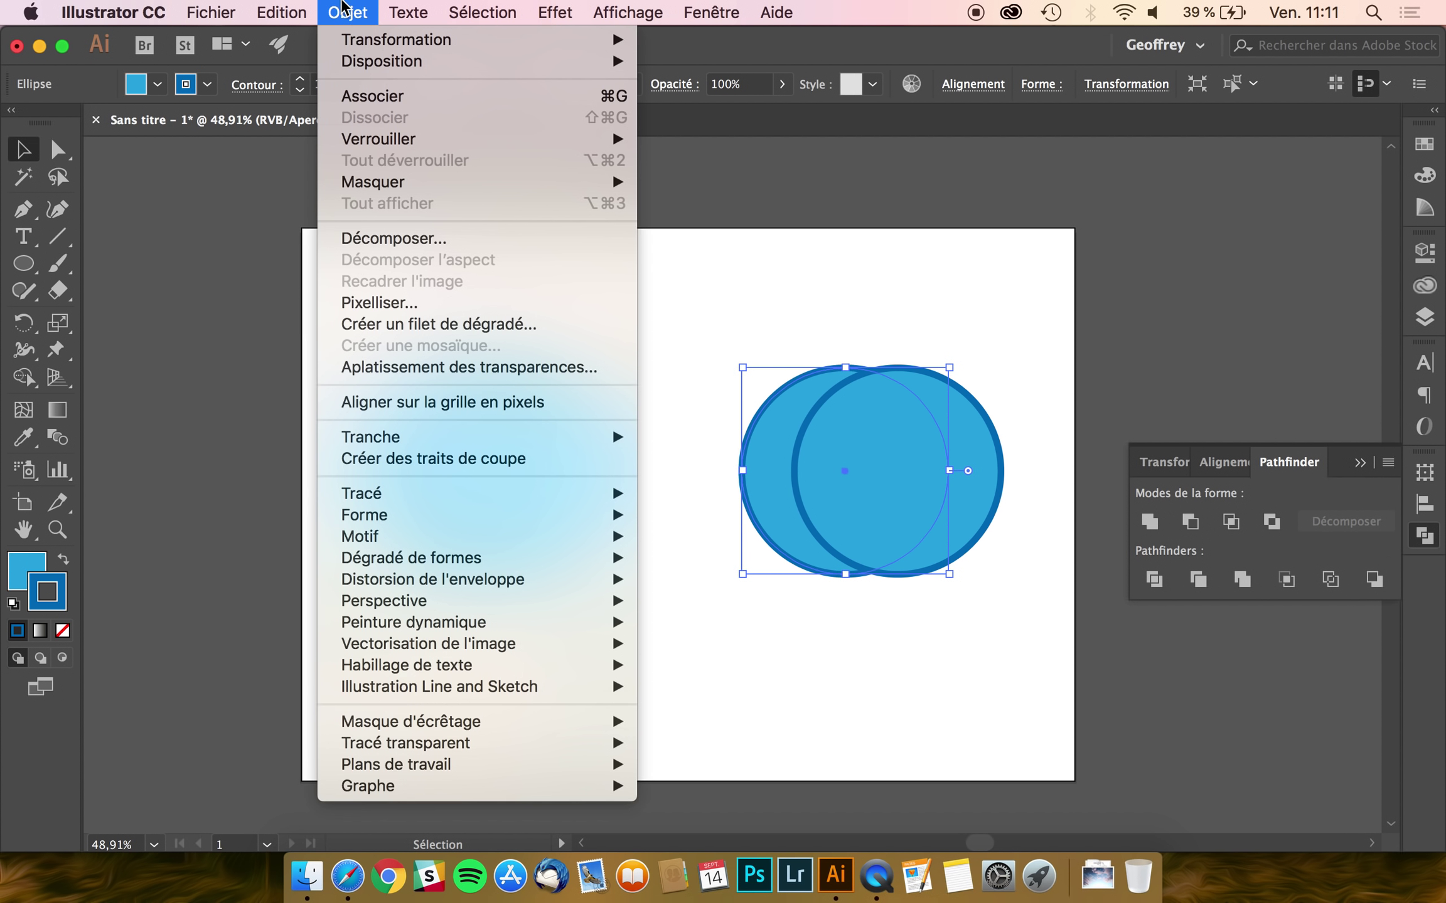
left_click(711, 63)
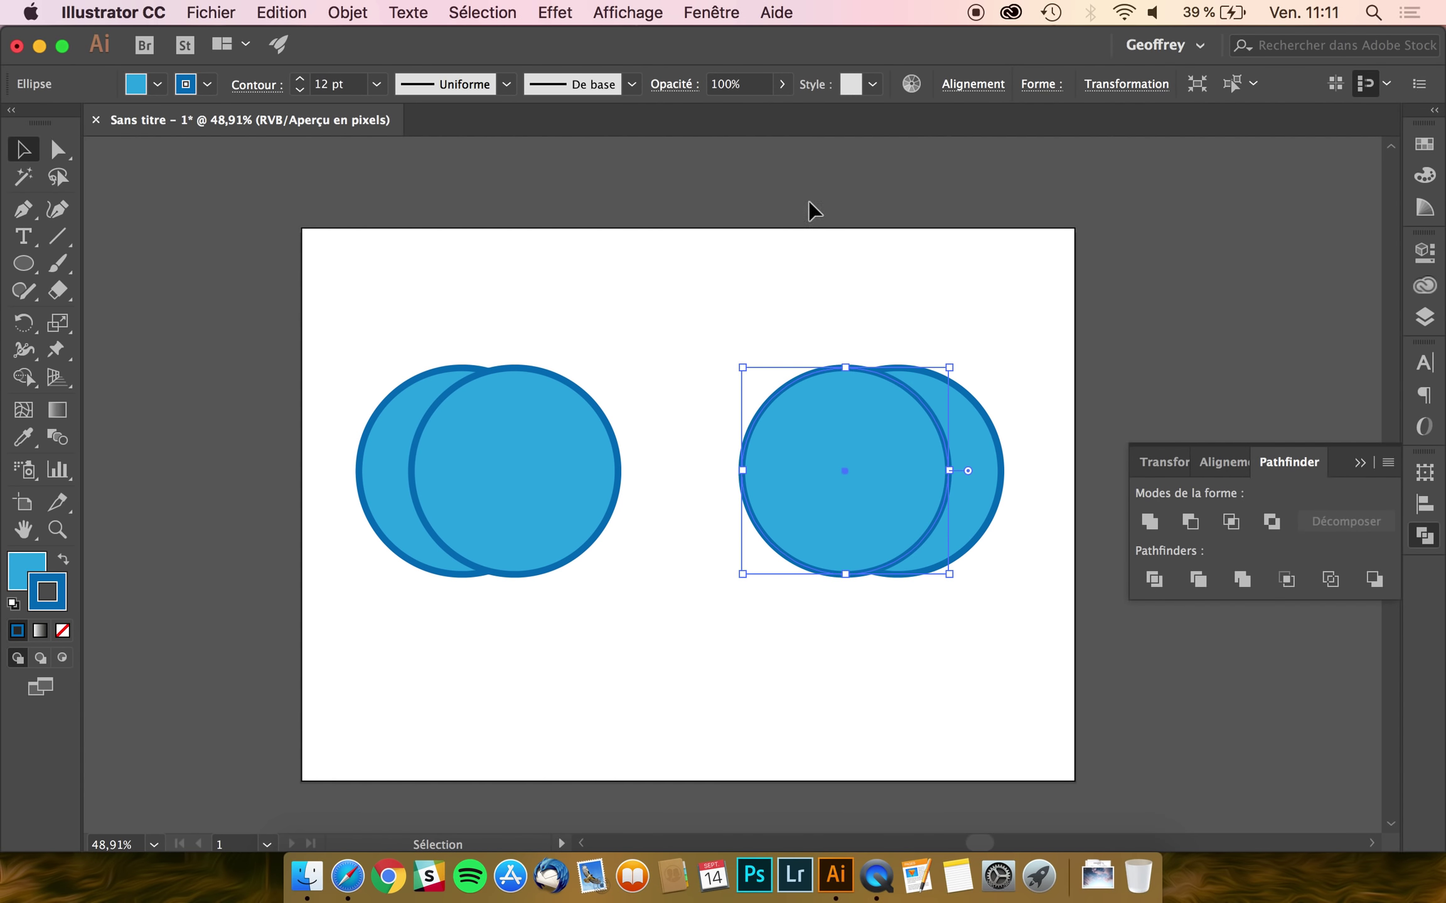
- Apply Minus Front to each pair for right- and left-facing crescents, then delete both
left_click_drag(934, 265, 882, 555)
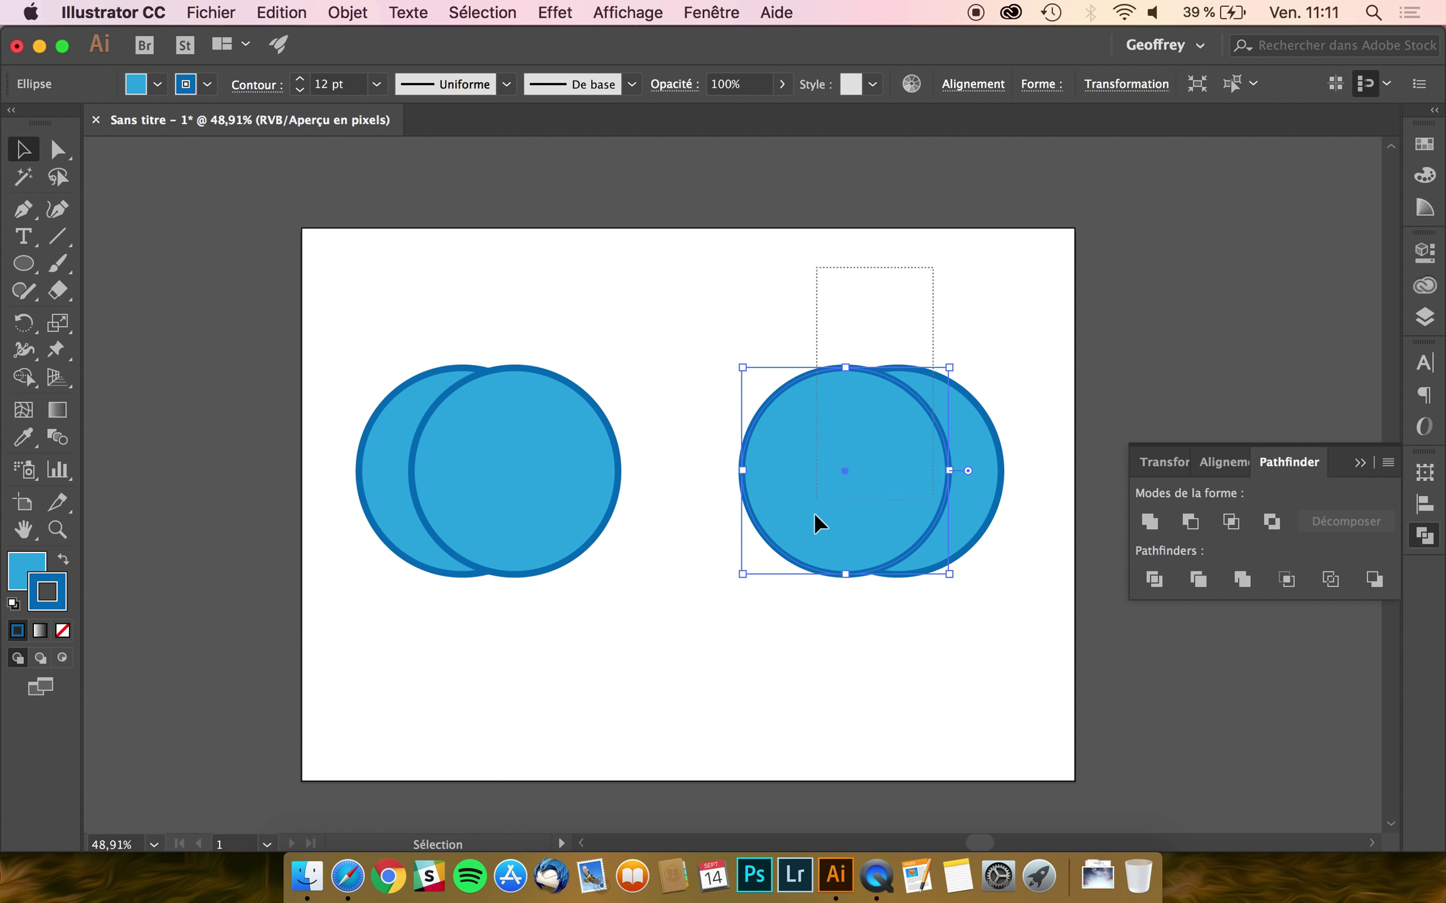
left_click(1190, 524)
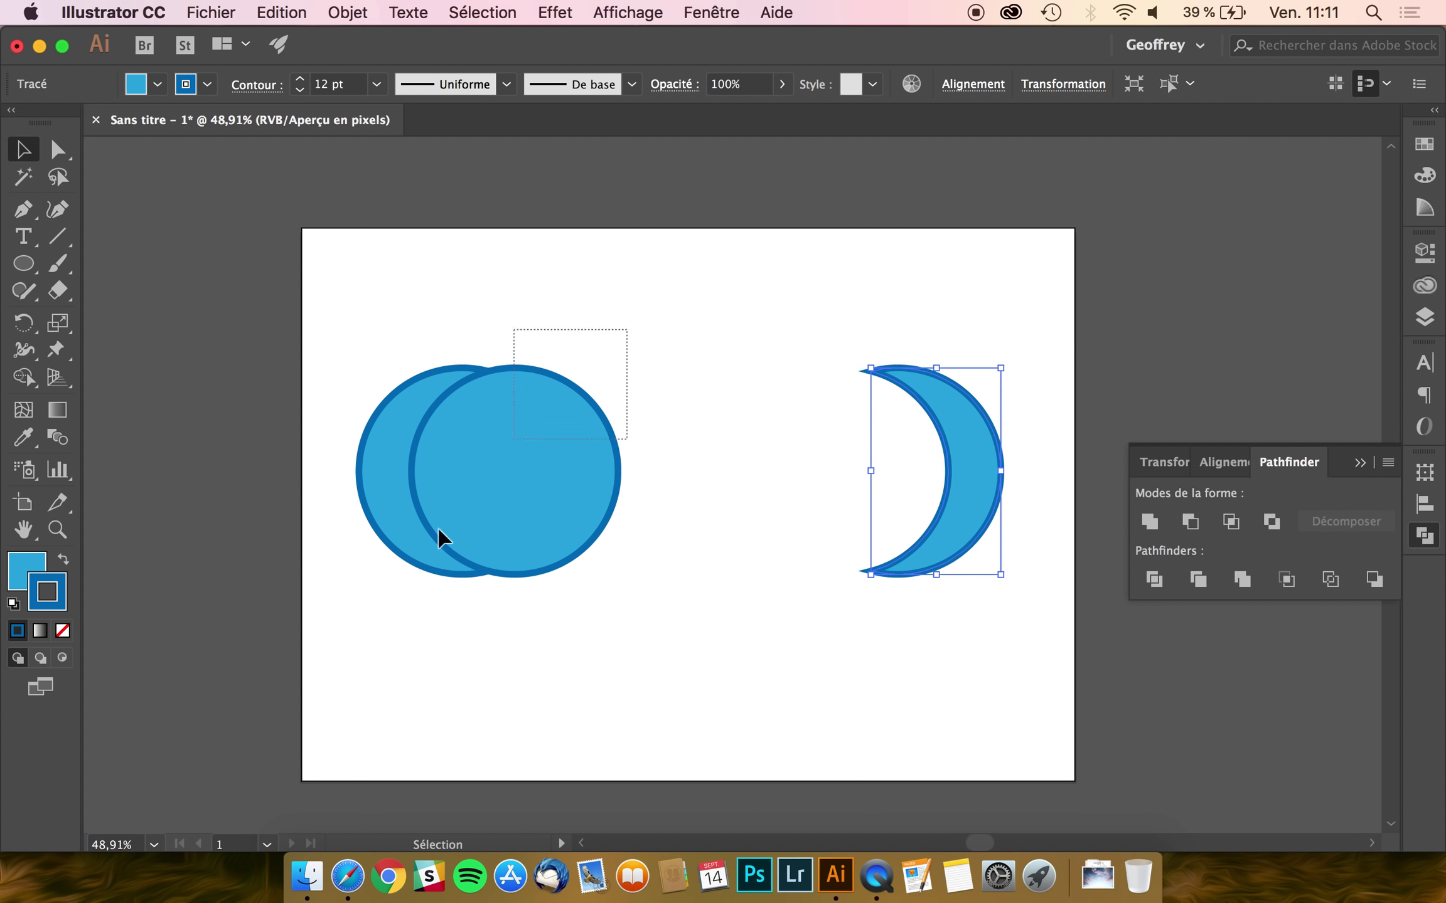
left_click_drag(626, 329, 414, 545)
left_click(1190, 521)
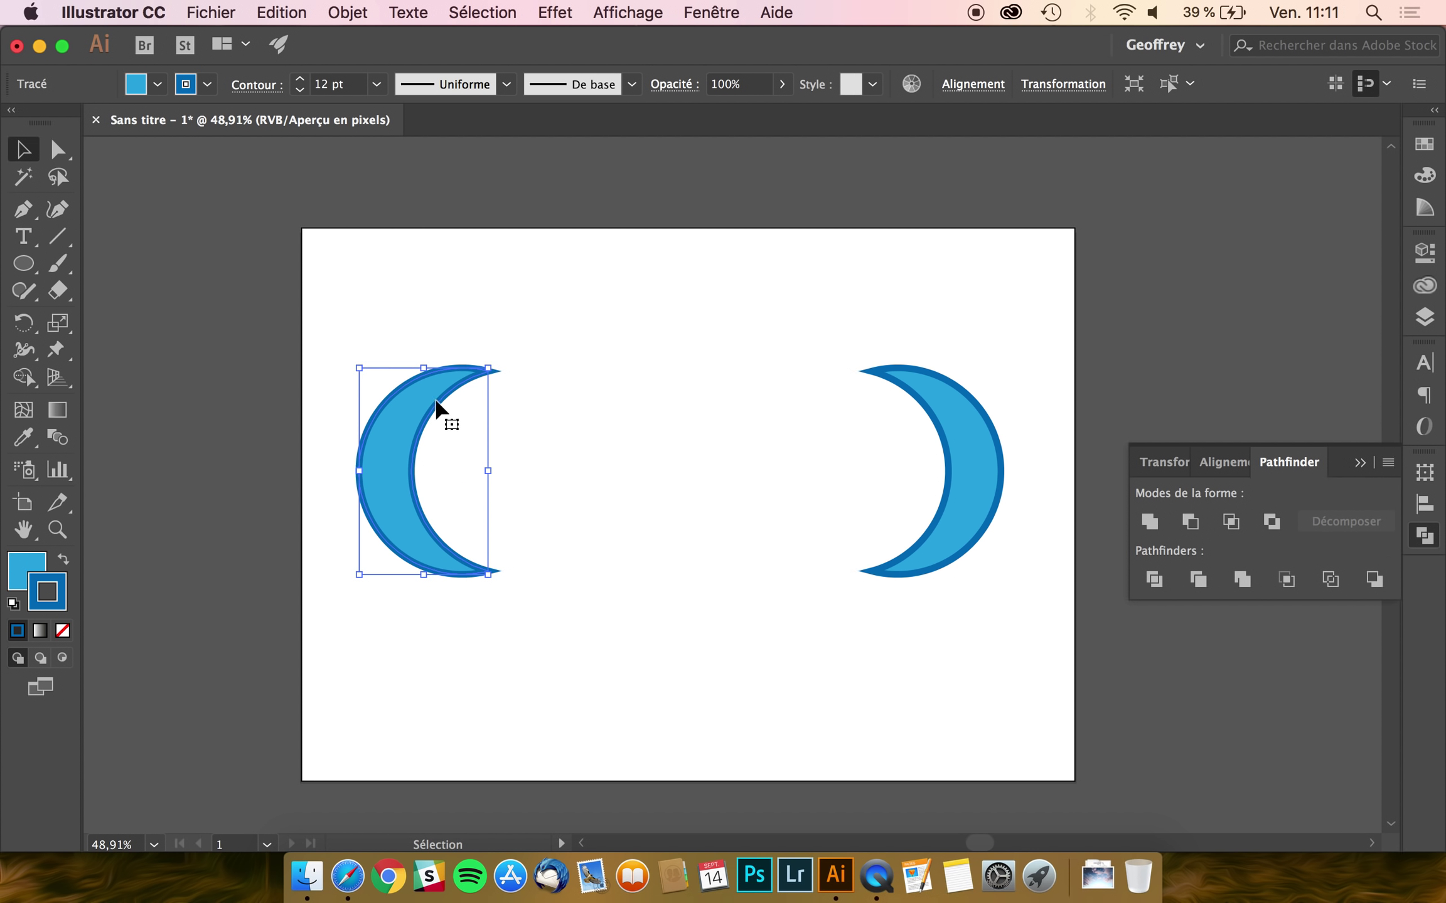
key("BackSpace")
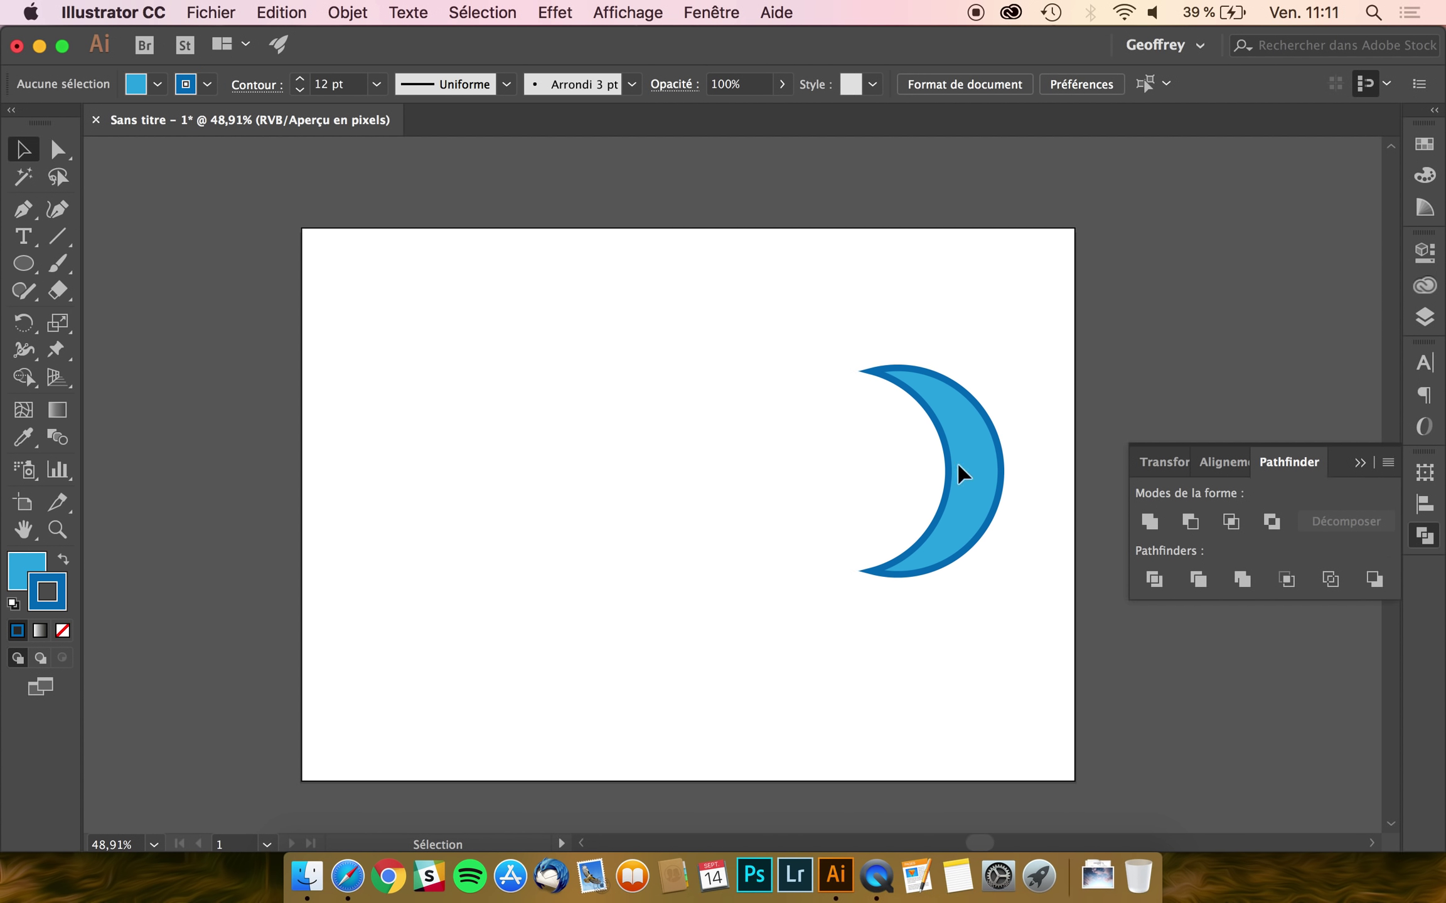
left_click(997, 469)
key("BackSpace")
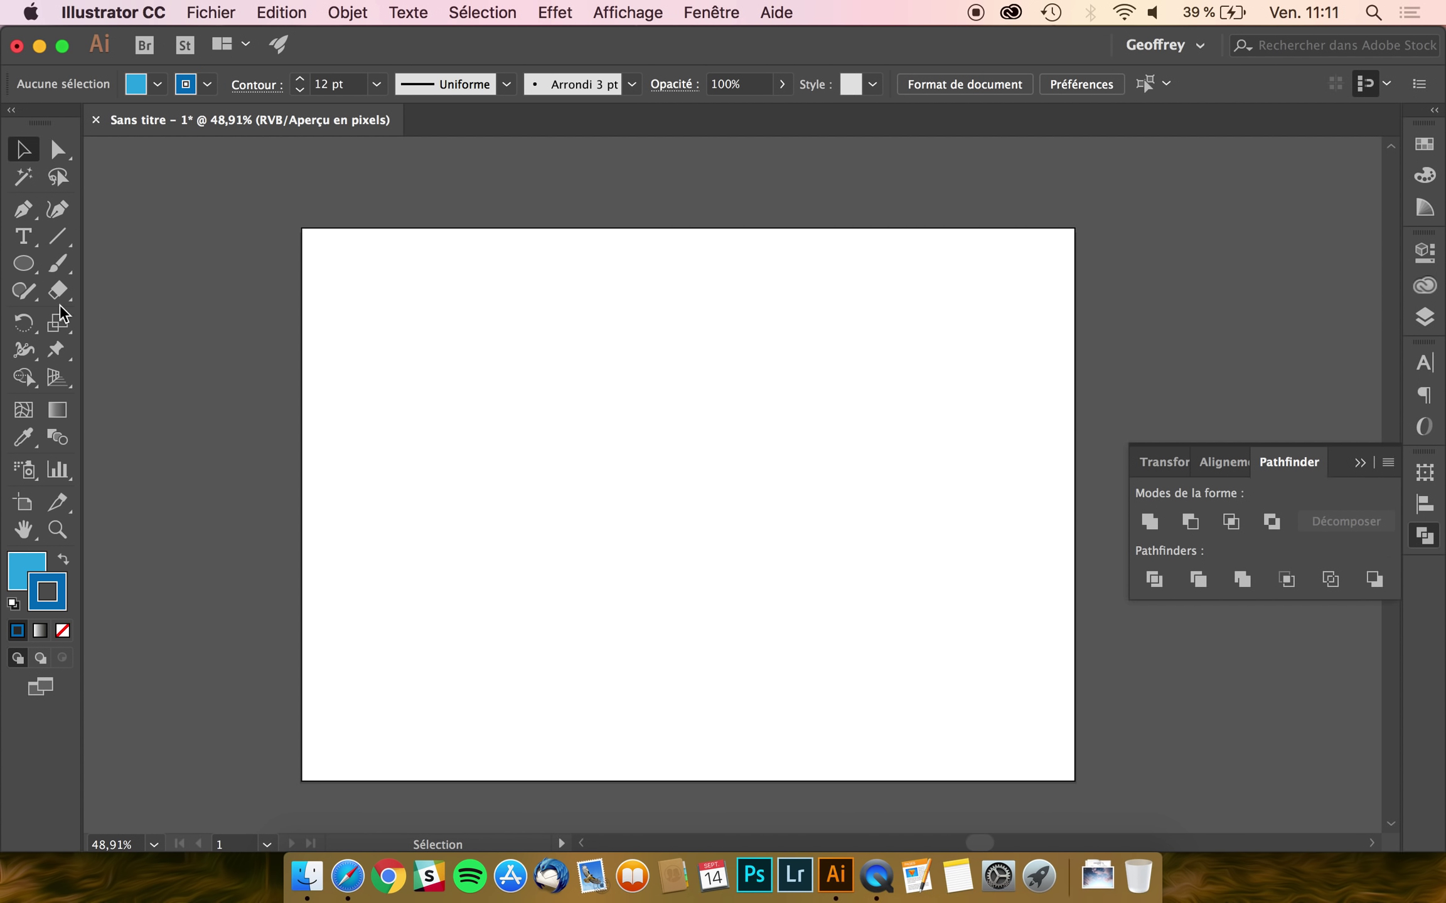
- Draw a circle with an overlapping copy to its right and Intersect them into a lens
left_click(33, 265)
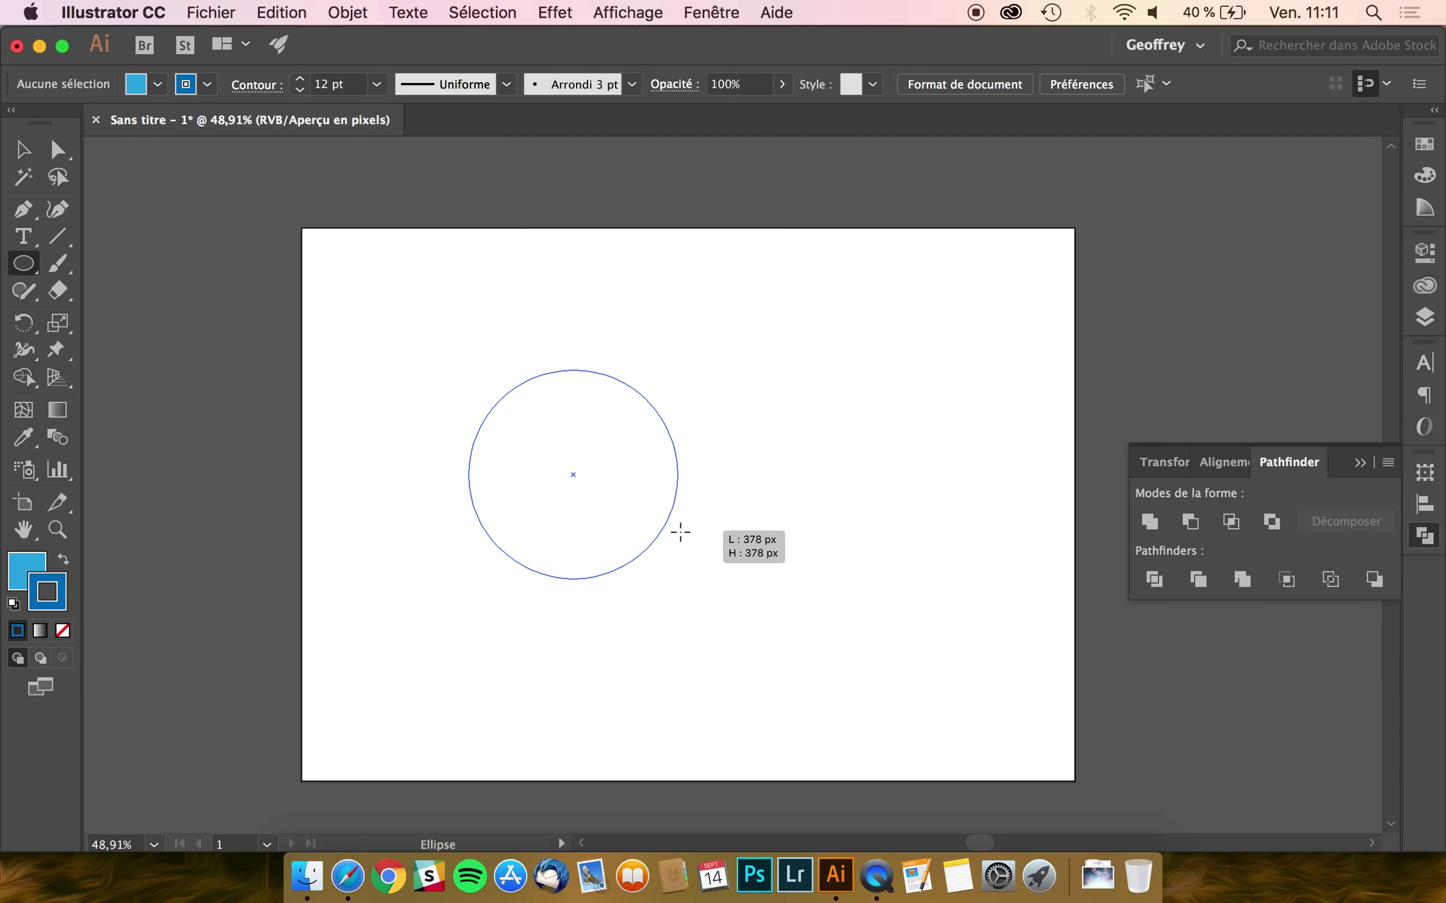
left_click_drag(470, 371, 679, 580)
left_click(24, 151)
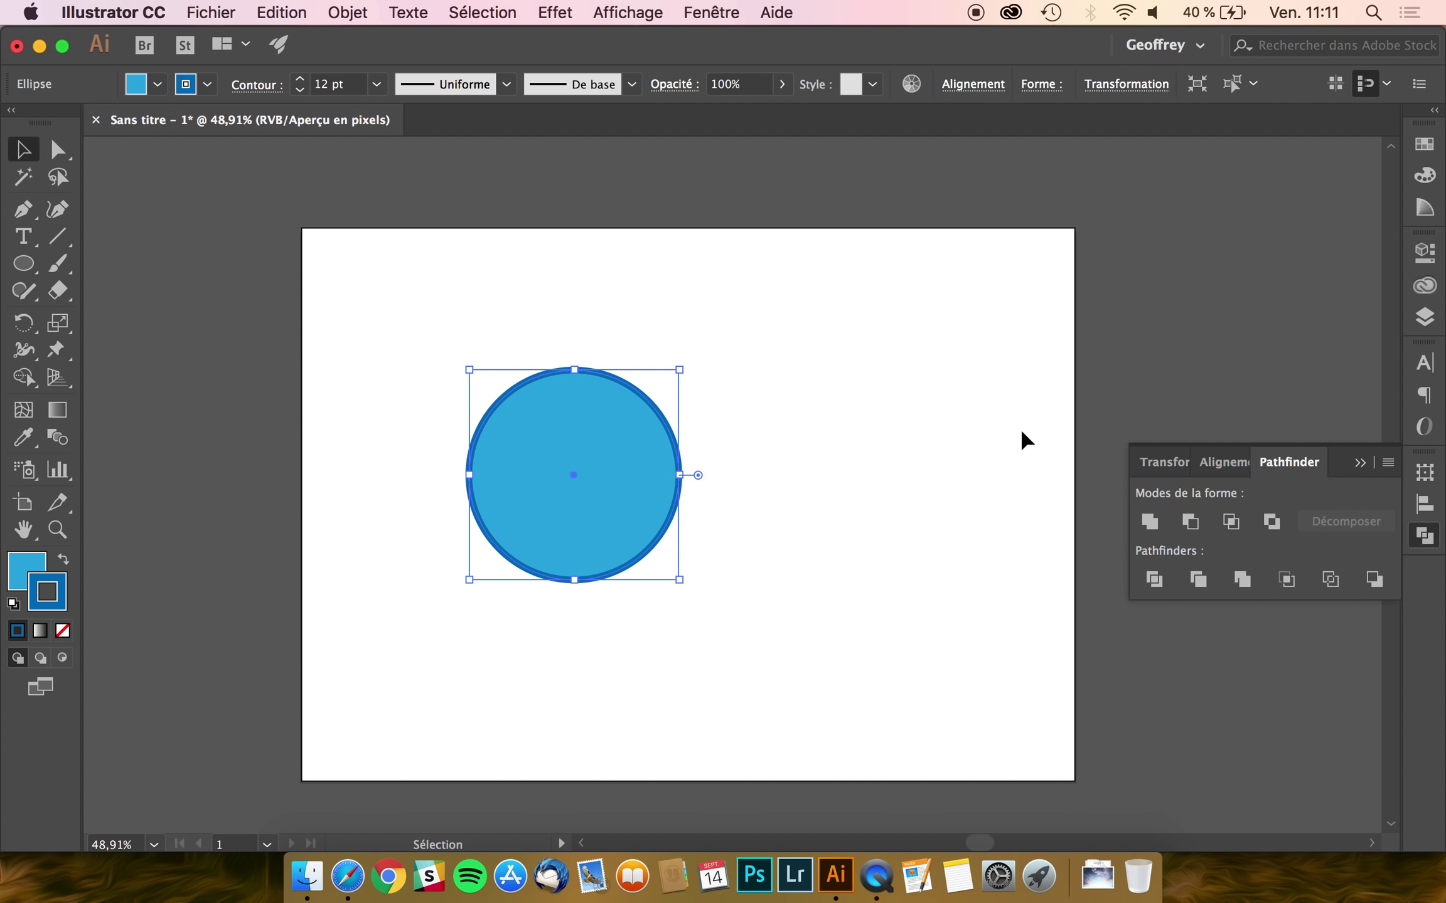
left_click(770, 393)
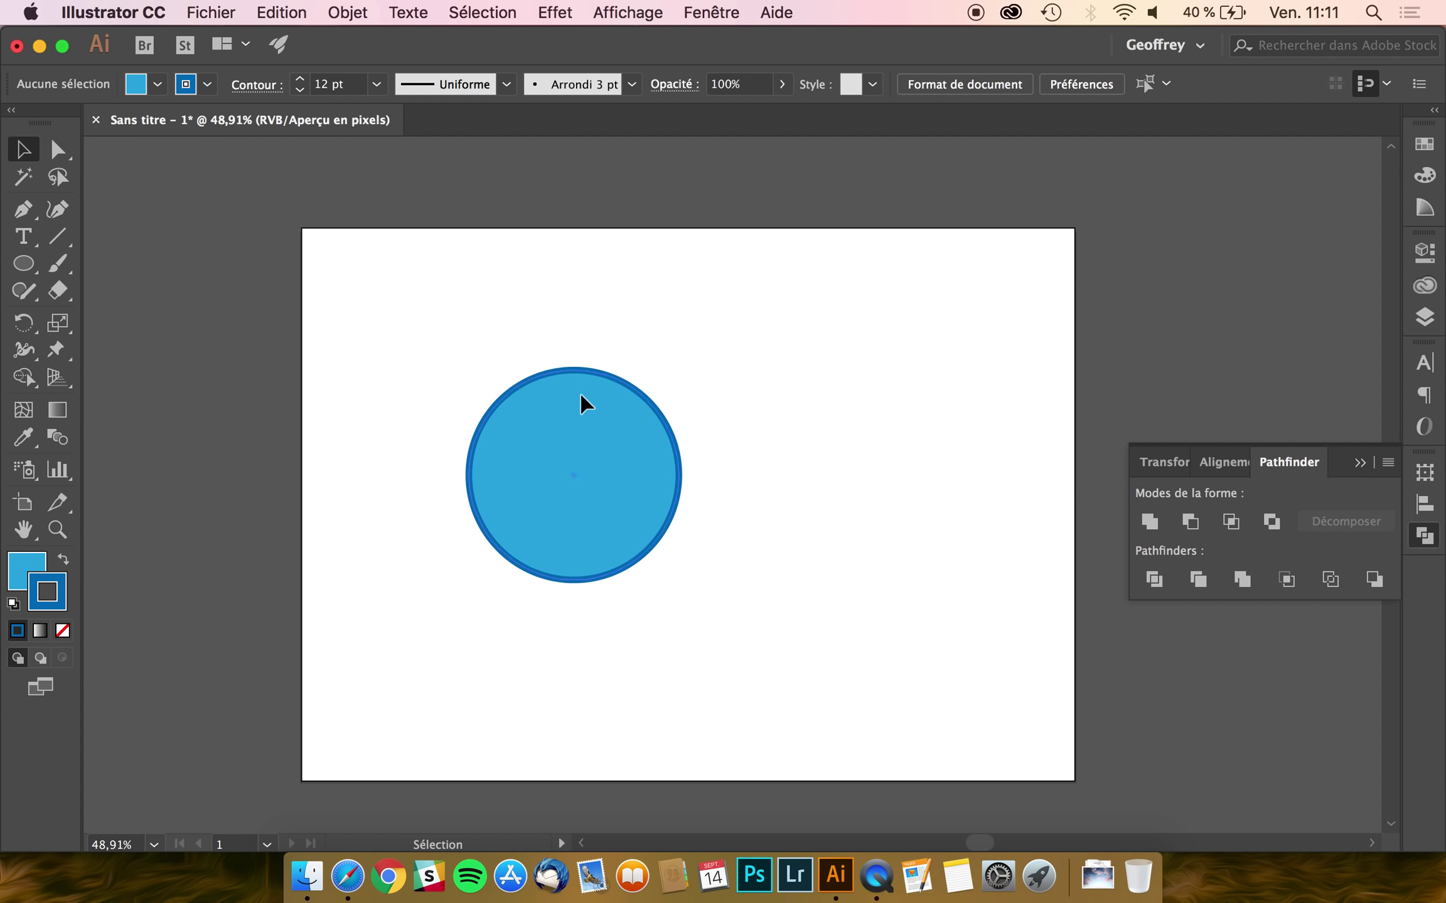
mouse_move(582, 403)
left_mouse_down()
mouse_move(709, 402)
mouse_move(690, 400)
left_mouse_up()
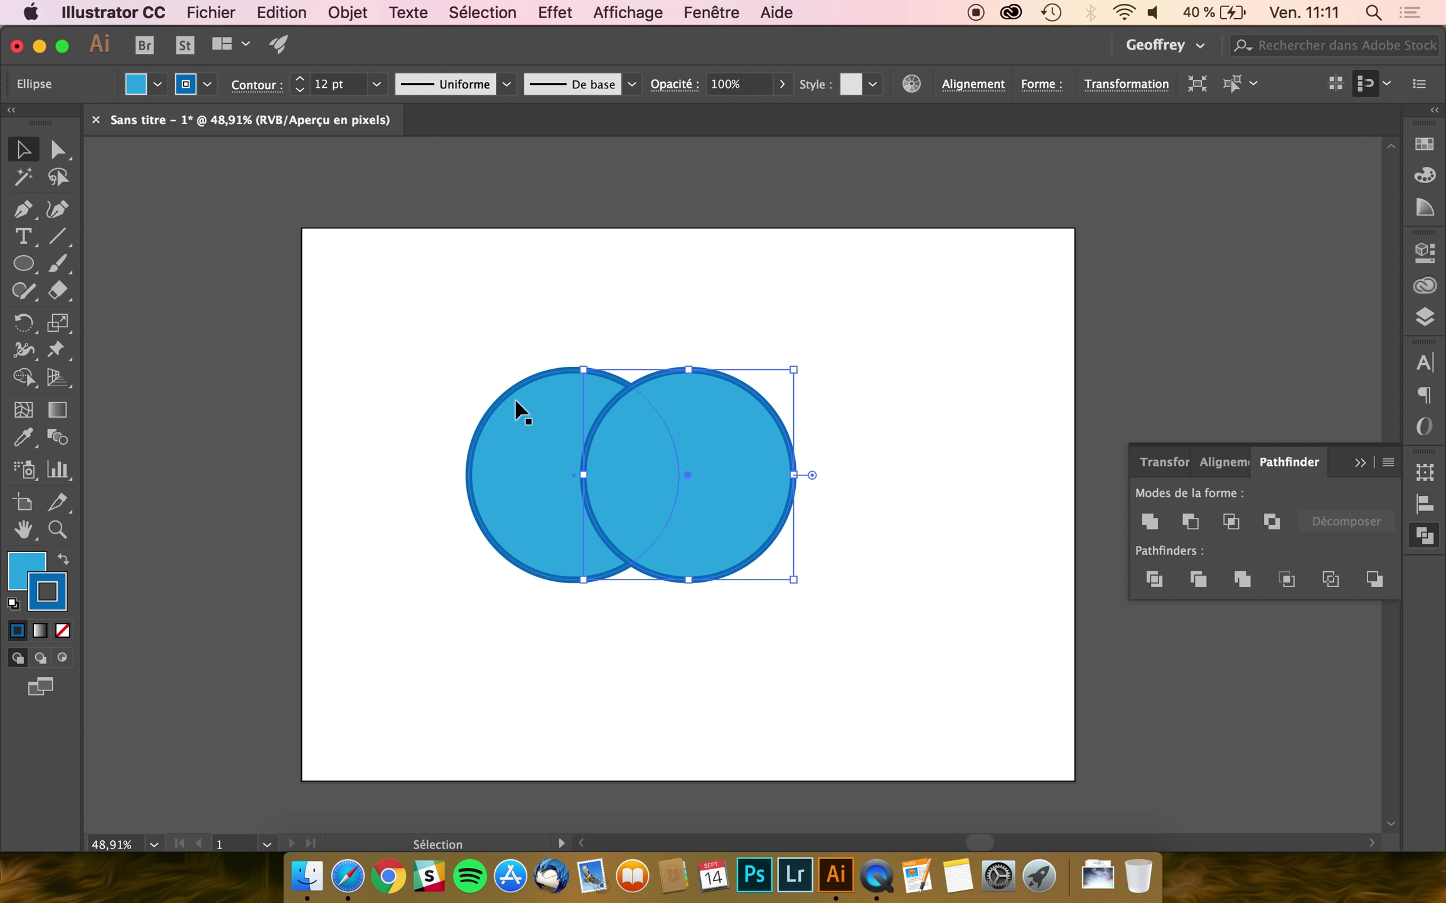
left_click_drag(797, 321, 500, 555)
left_click(1231, 521)
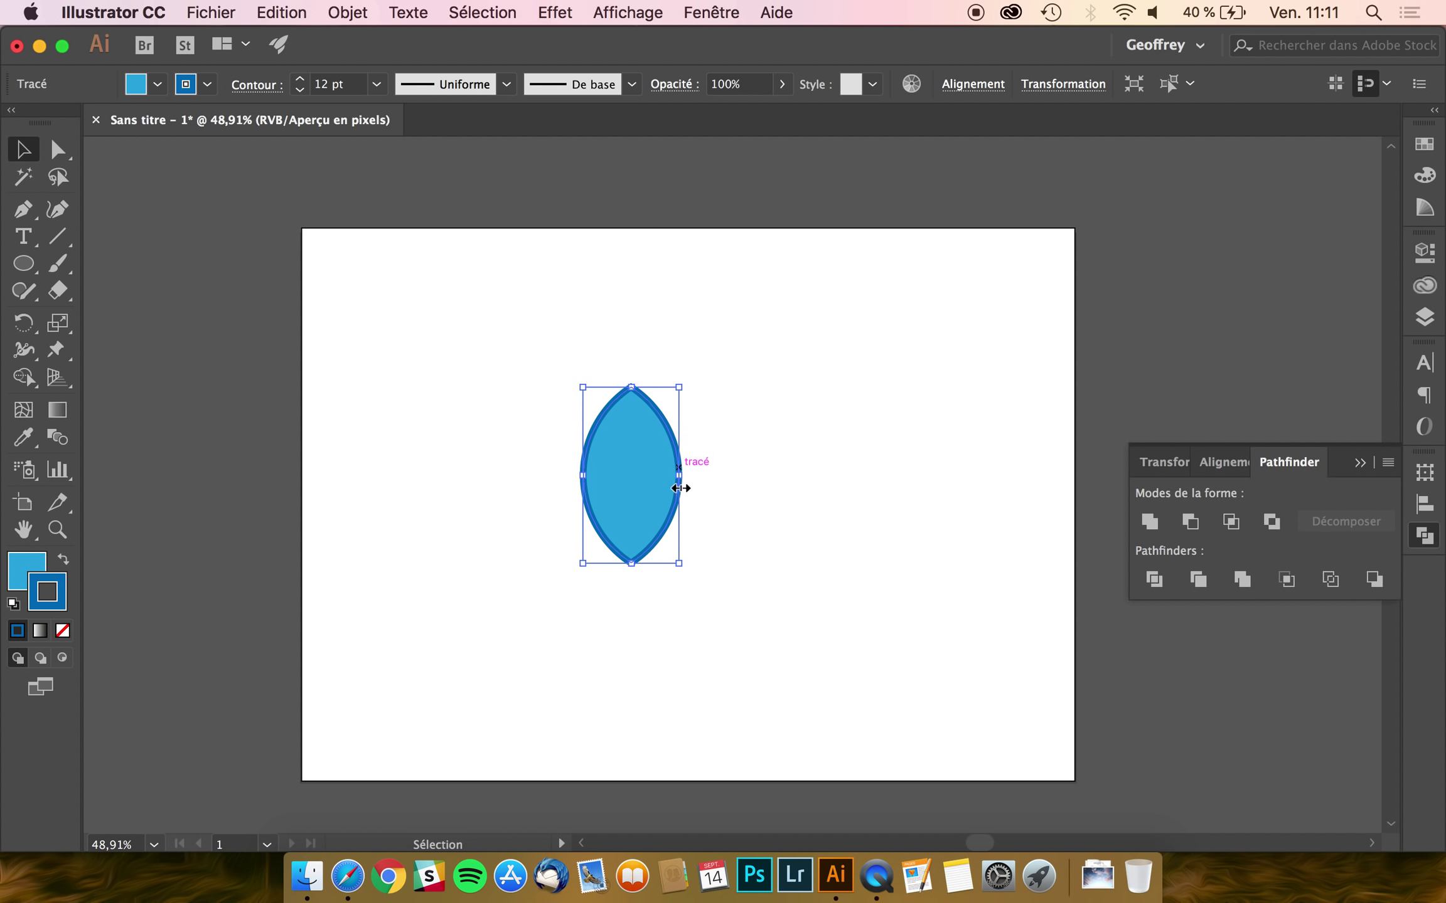
- Undo the intersection, Exclude the two circles' overlap, then delete the resulting shape
key("a")
key("ctrl+z")
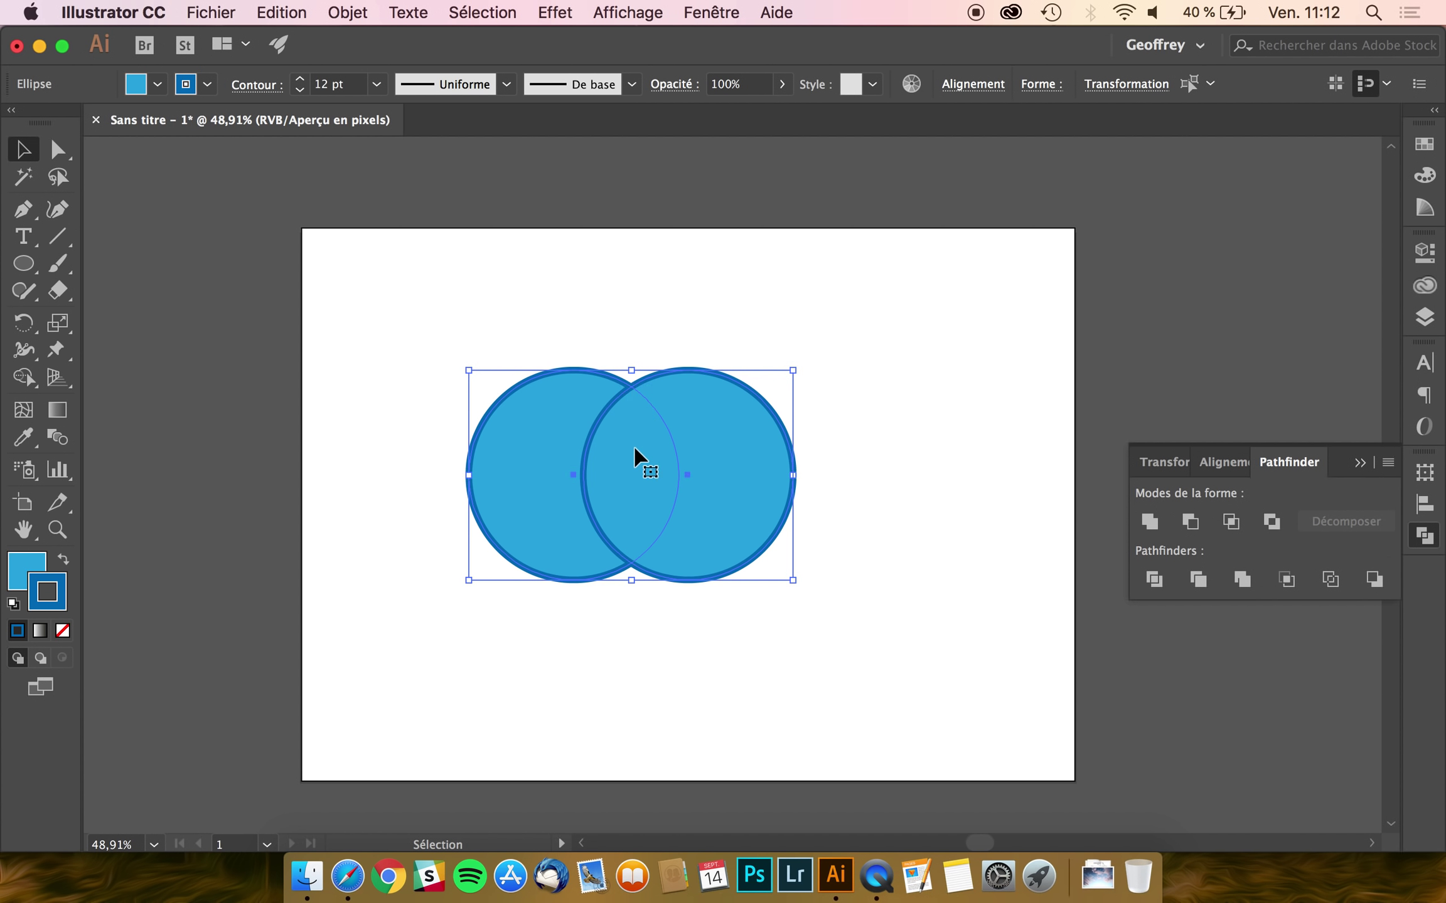
left_click(1272, 524)
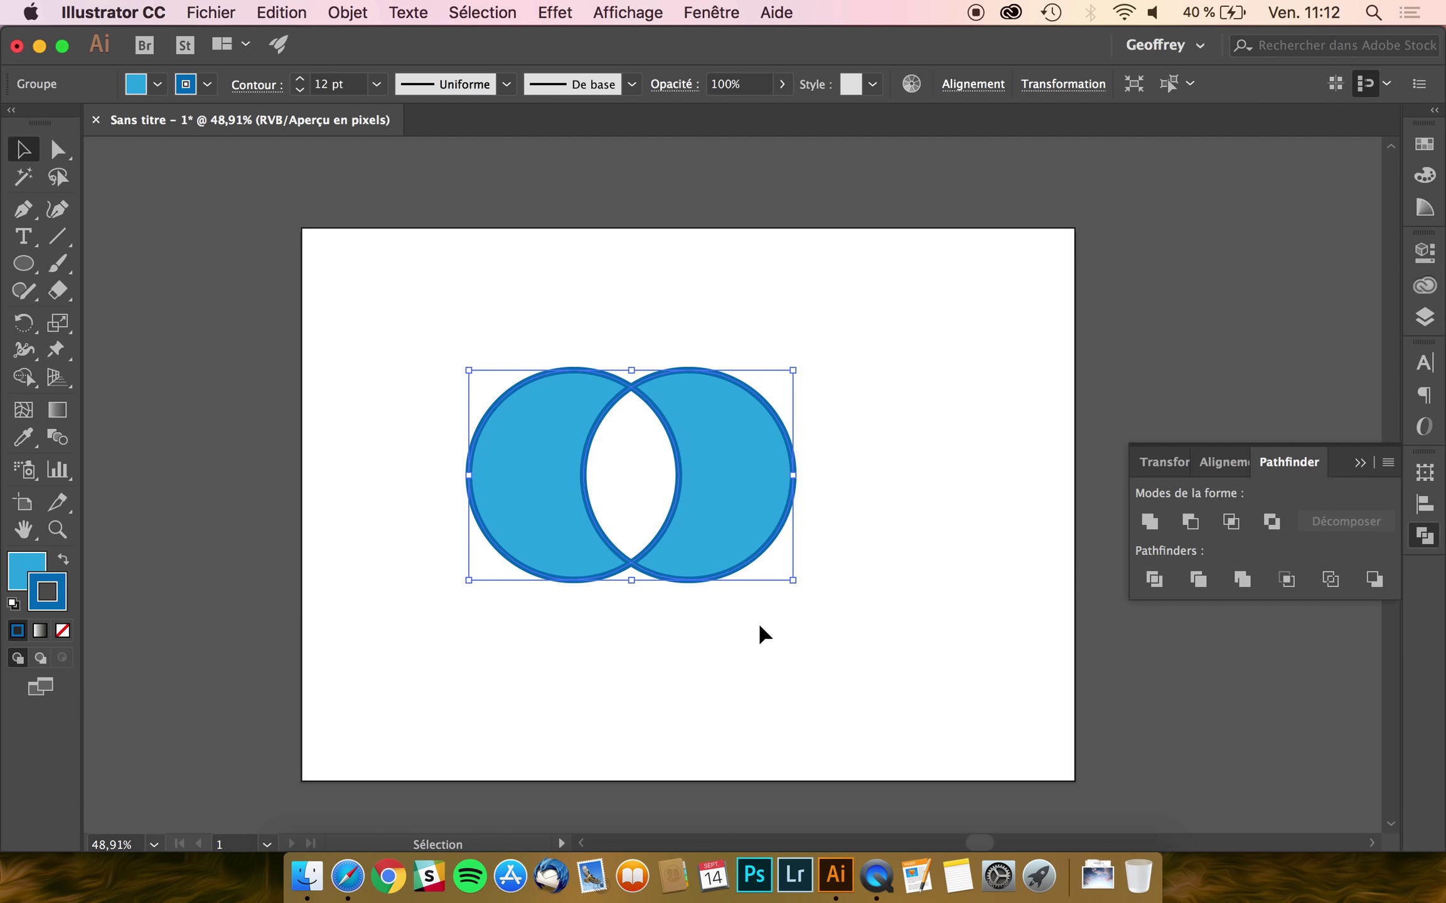
key("Delete")
left_click(24, 268)
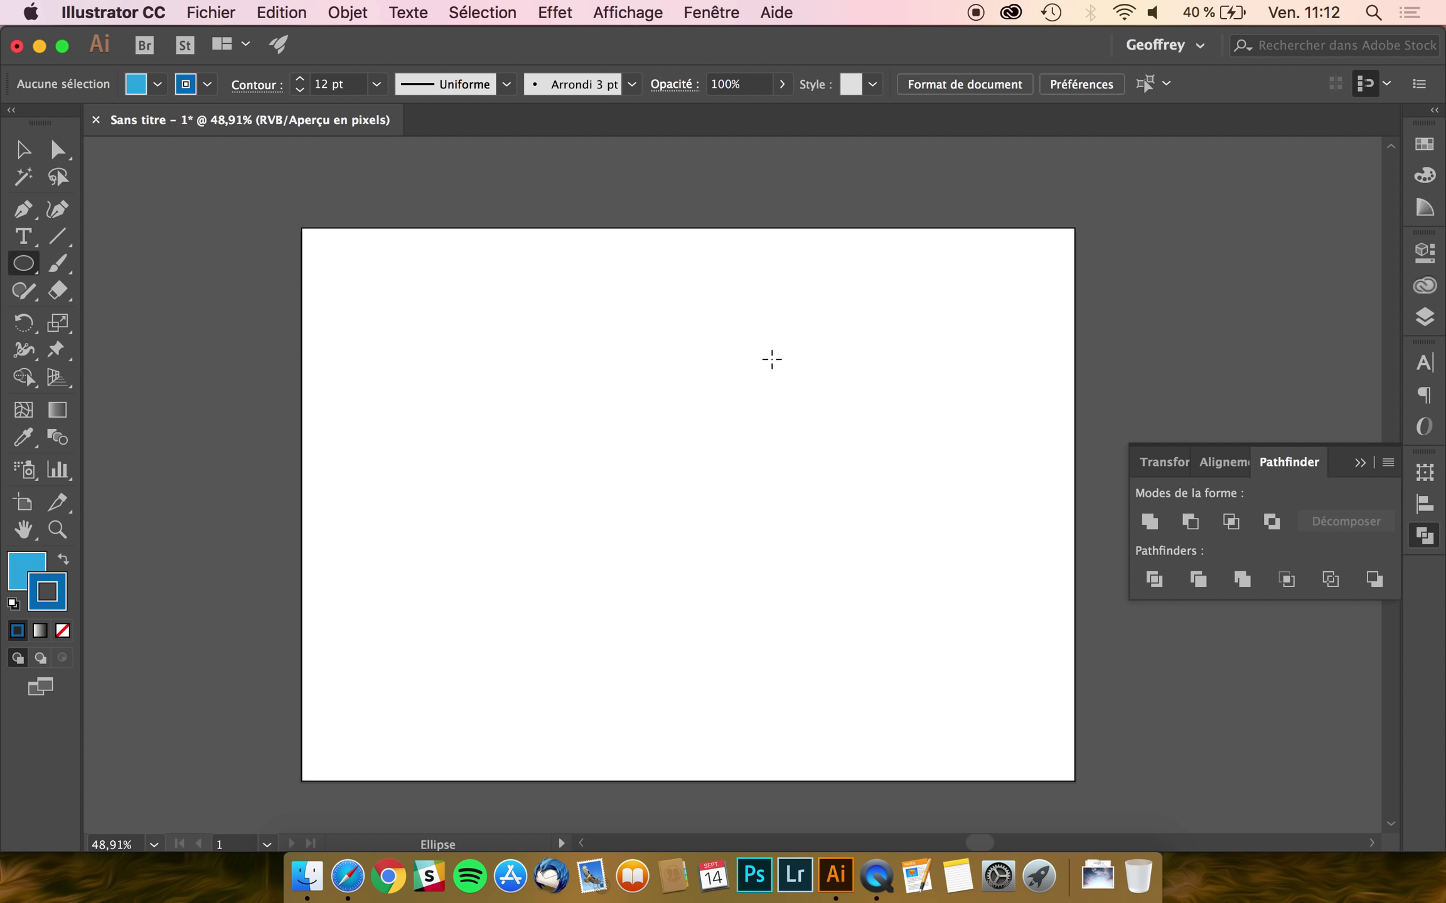
- Draw a tall and a wide crossing ellipse and unite them
left_click_drag(766, 332, 601, 604)
mouse_move(939, 415)
left_mouse_down()
mouse_move(457, 488)
mouse_move(453, 504)
left_mouse_up()
left_click(23, 149)
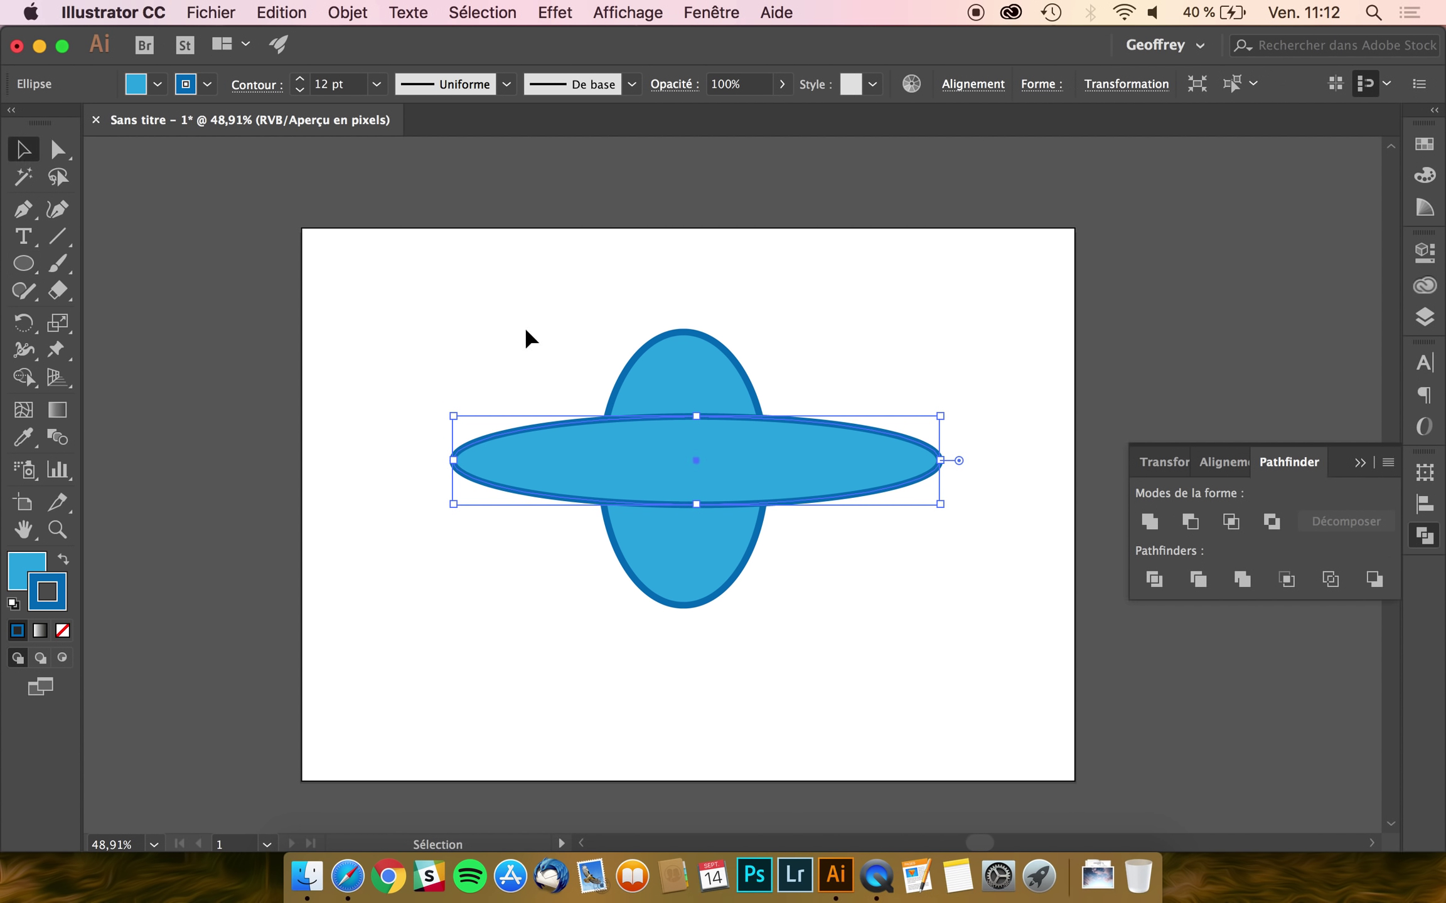
left_click_drag(526, 332, 832, 563)
left_click(1150, 521)
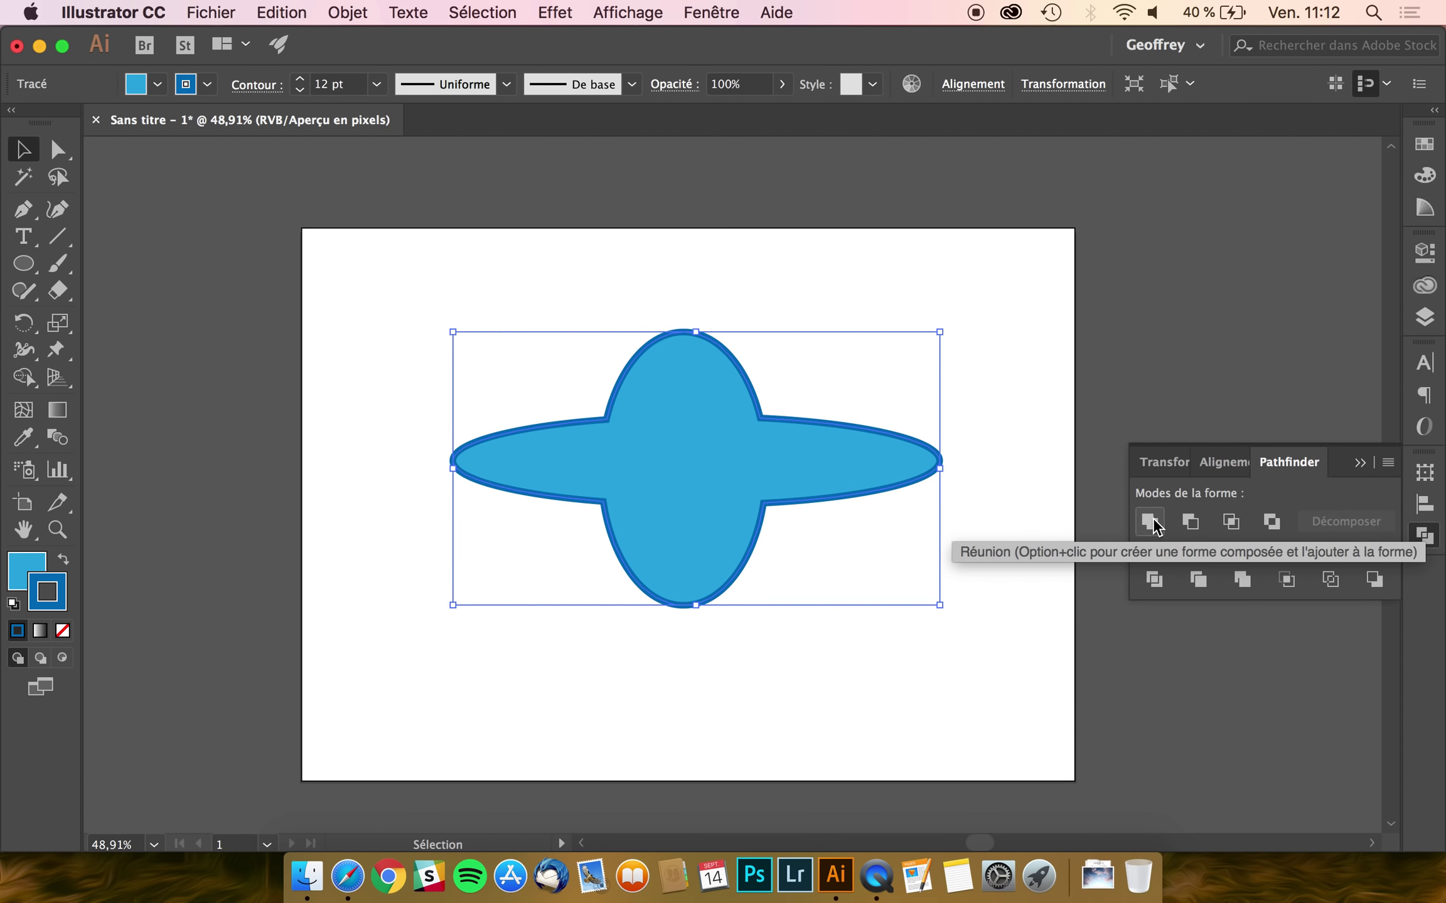
- Restore the separate ellipses and Option-click Unite to make an editable compound shape
left_click(810, 413)
left_click_drag(810, 433, 810, 458)
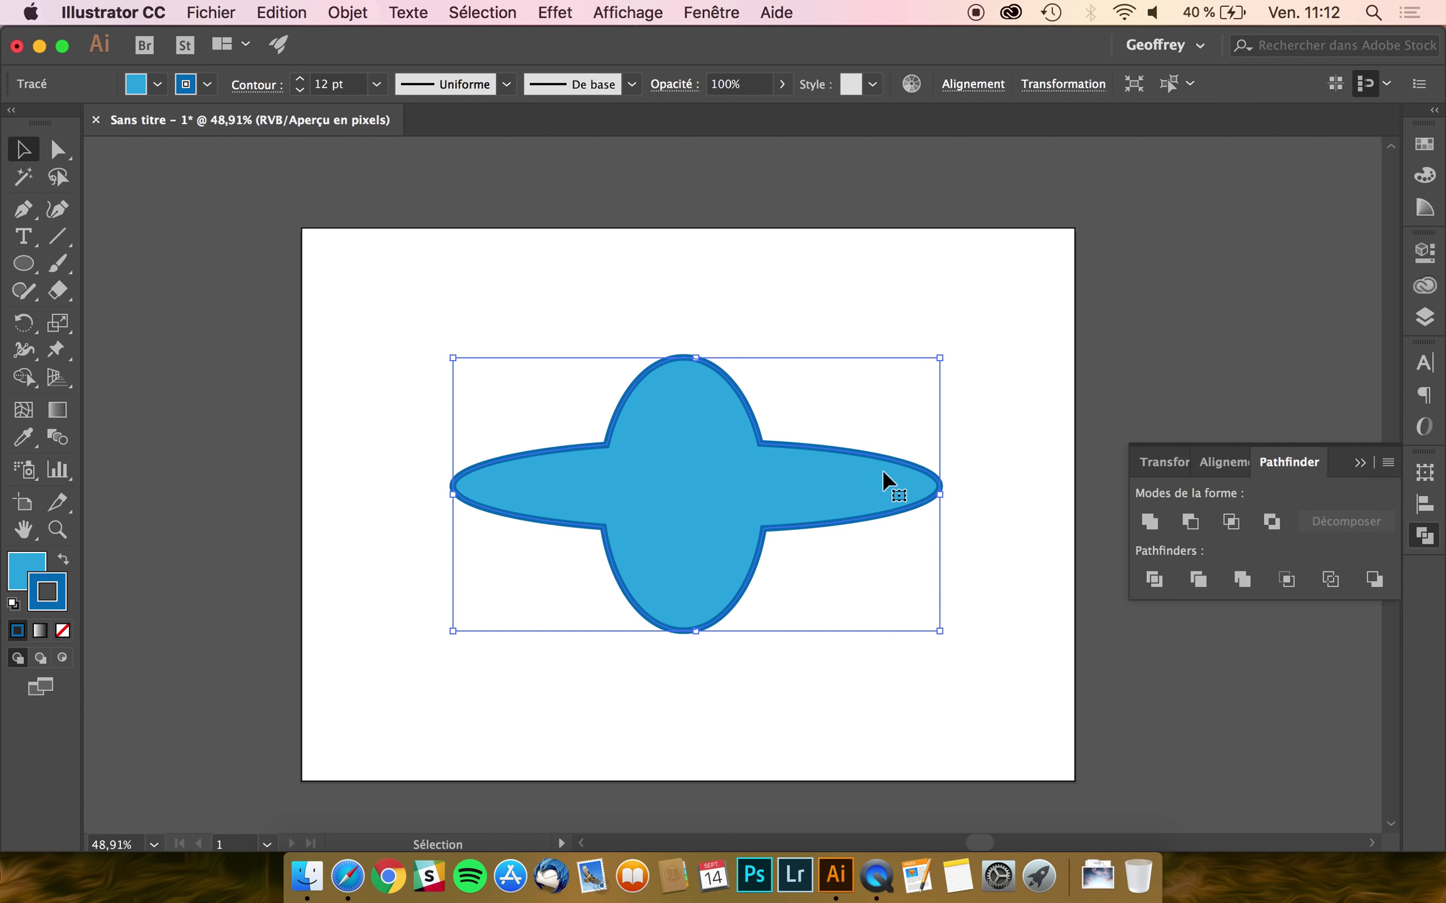
key("super+z")
key("super+z")
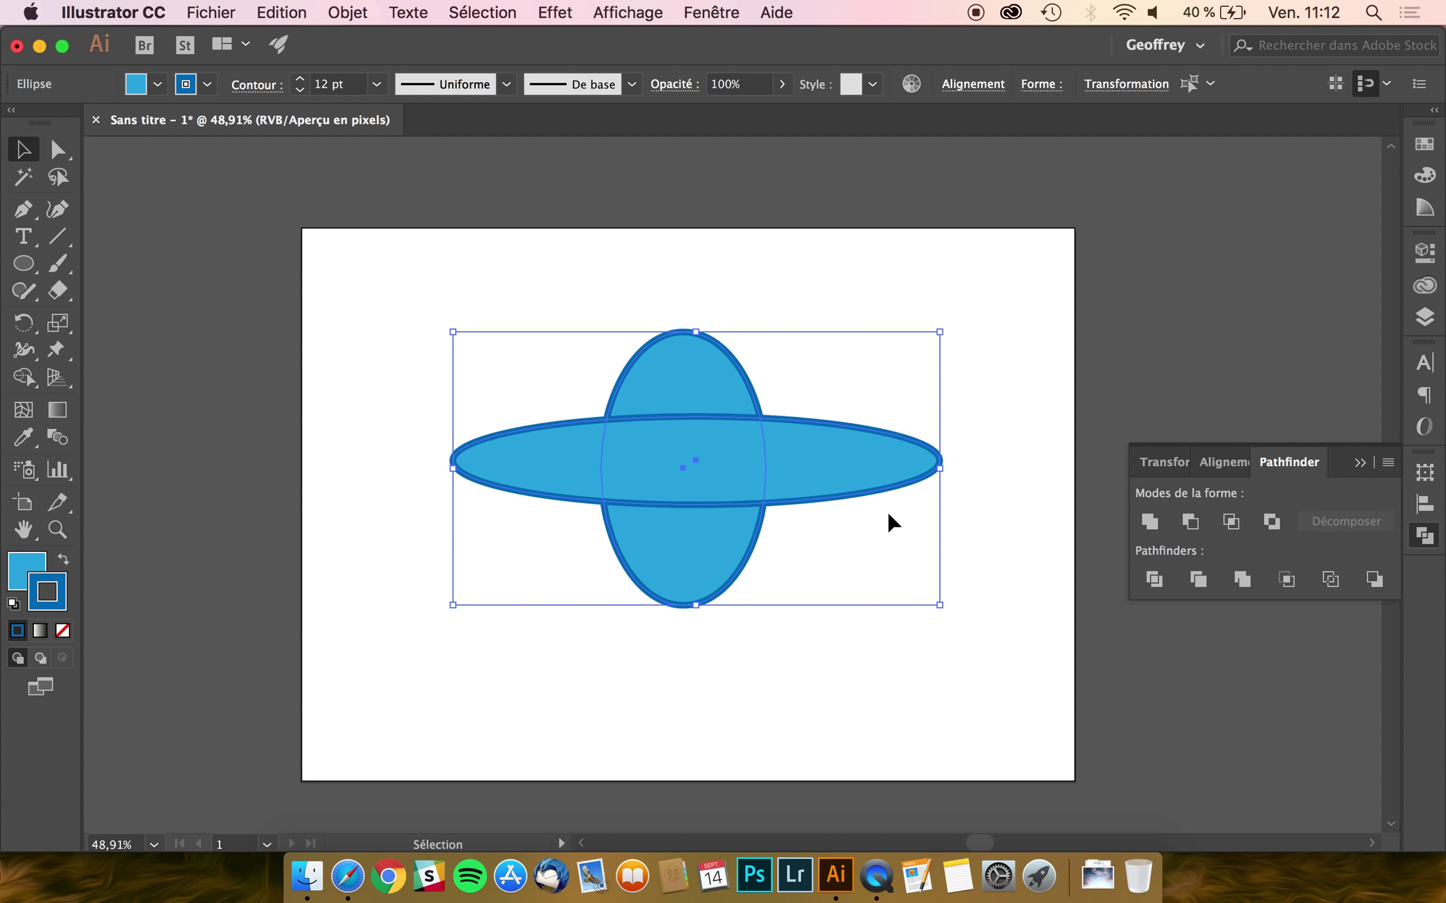
left_click(884, 277)
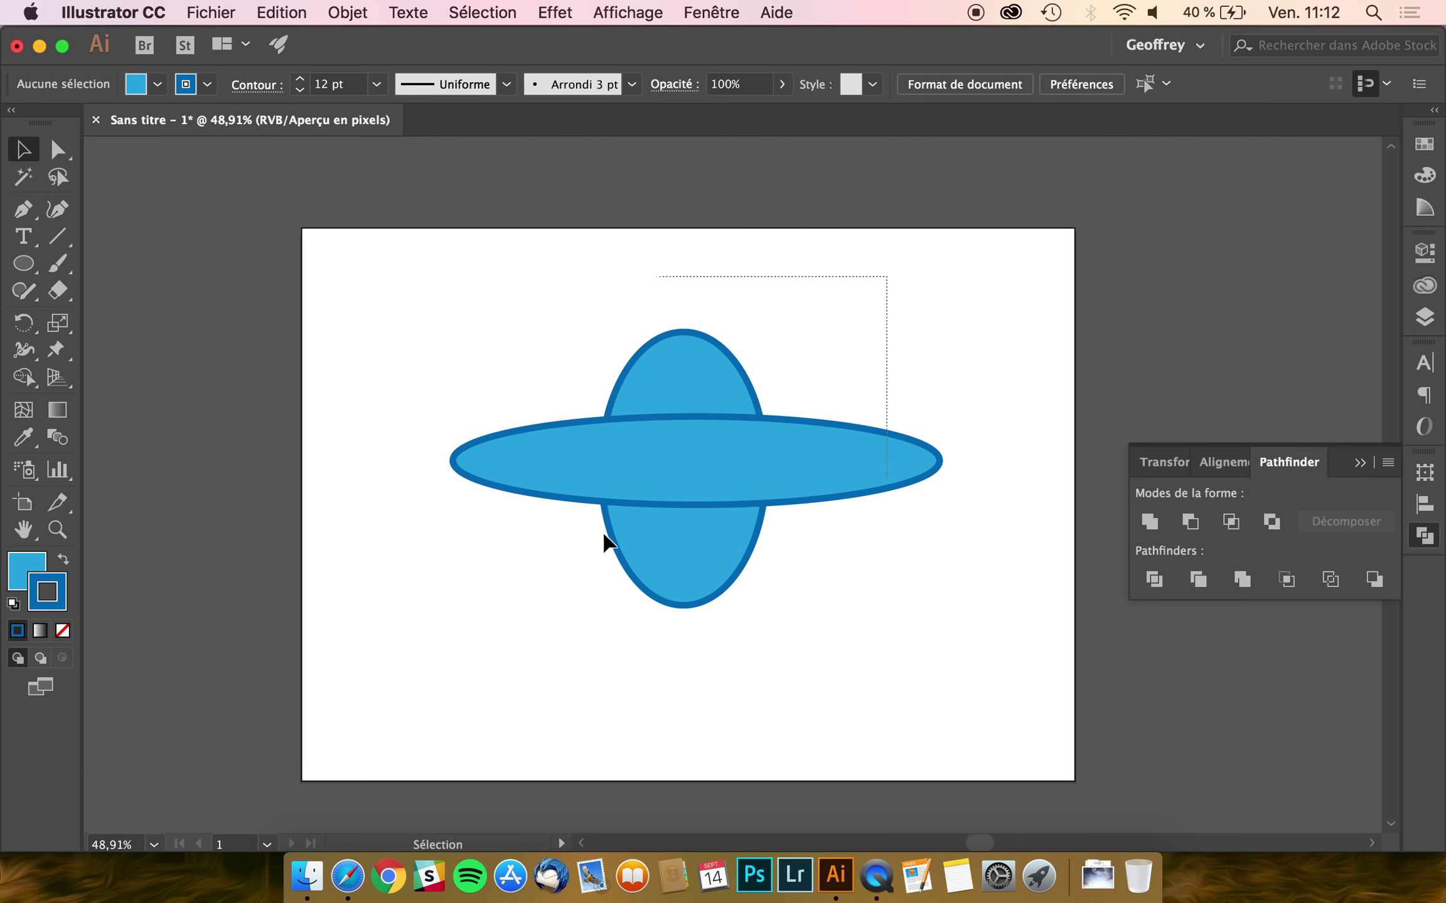
left_click_drag(885, 276, 557, 579)
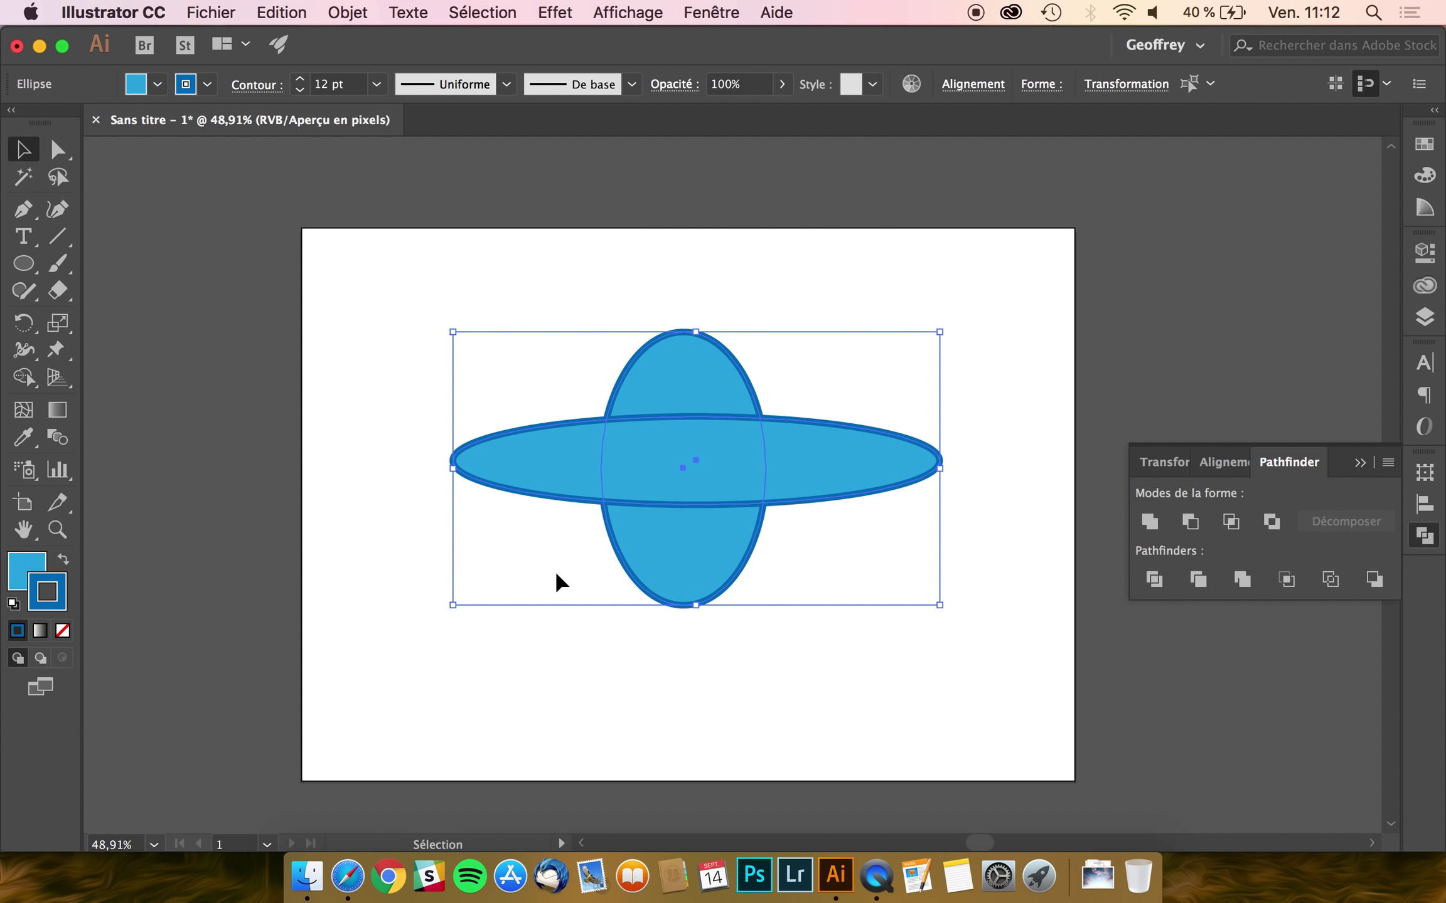
left_click(1148, 521, "alt")
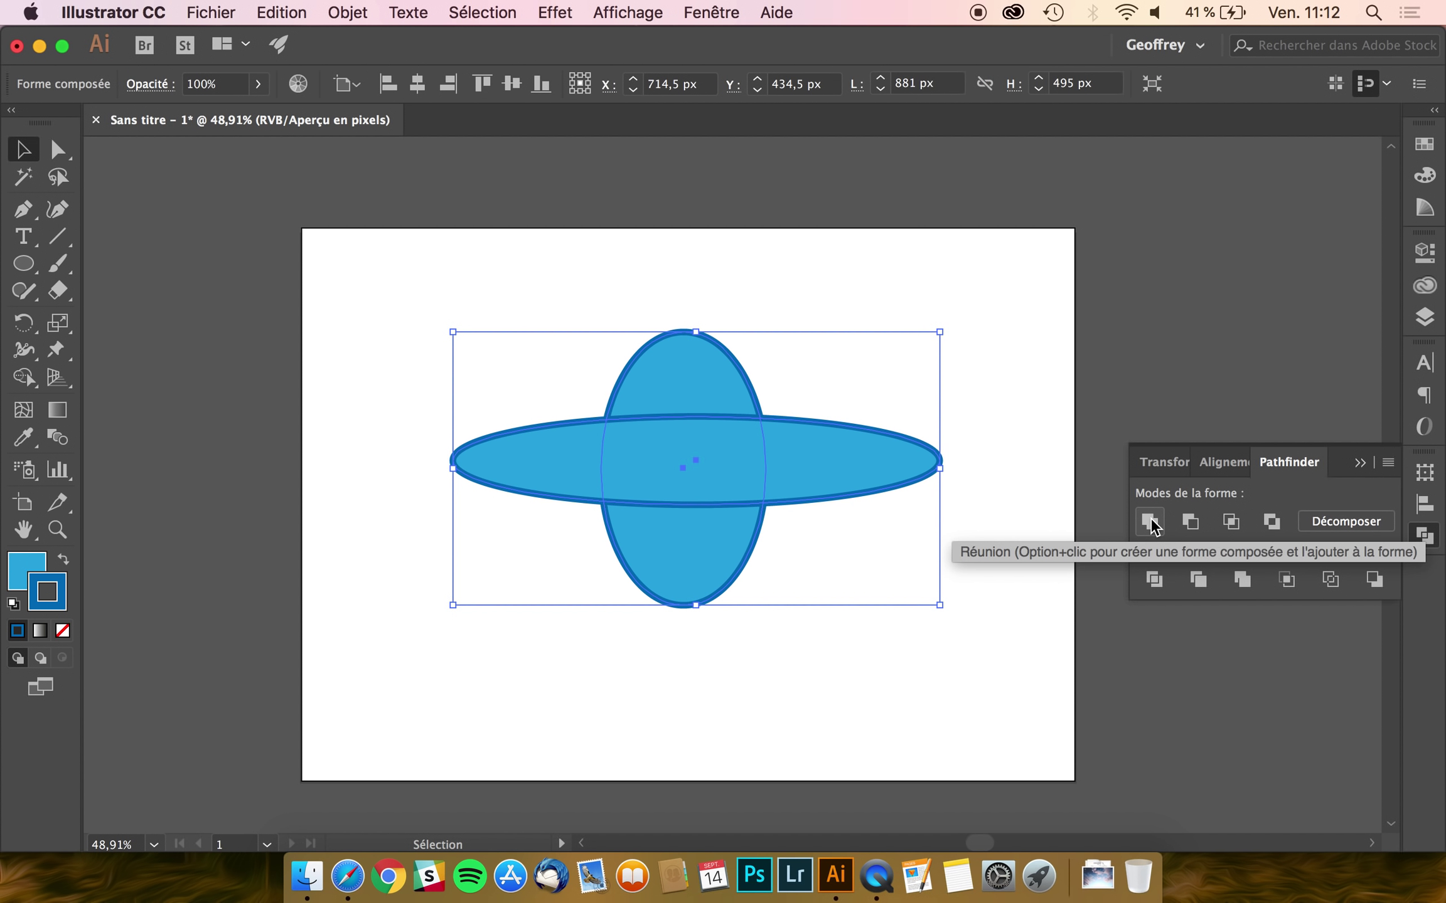
left_click(800, 366)
- In isolation mode, reposition the tall and wide ellipses inside the compound shape, then exit
left_click(728, 392)
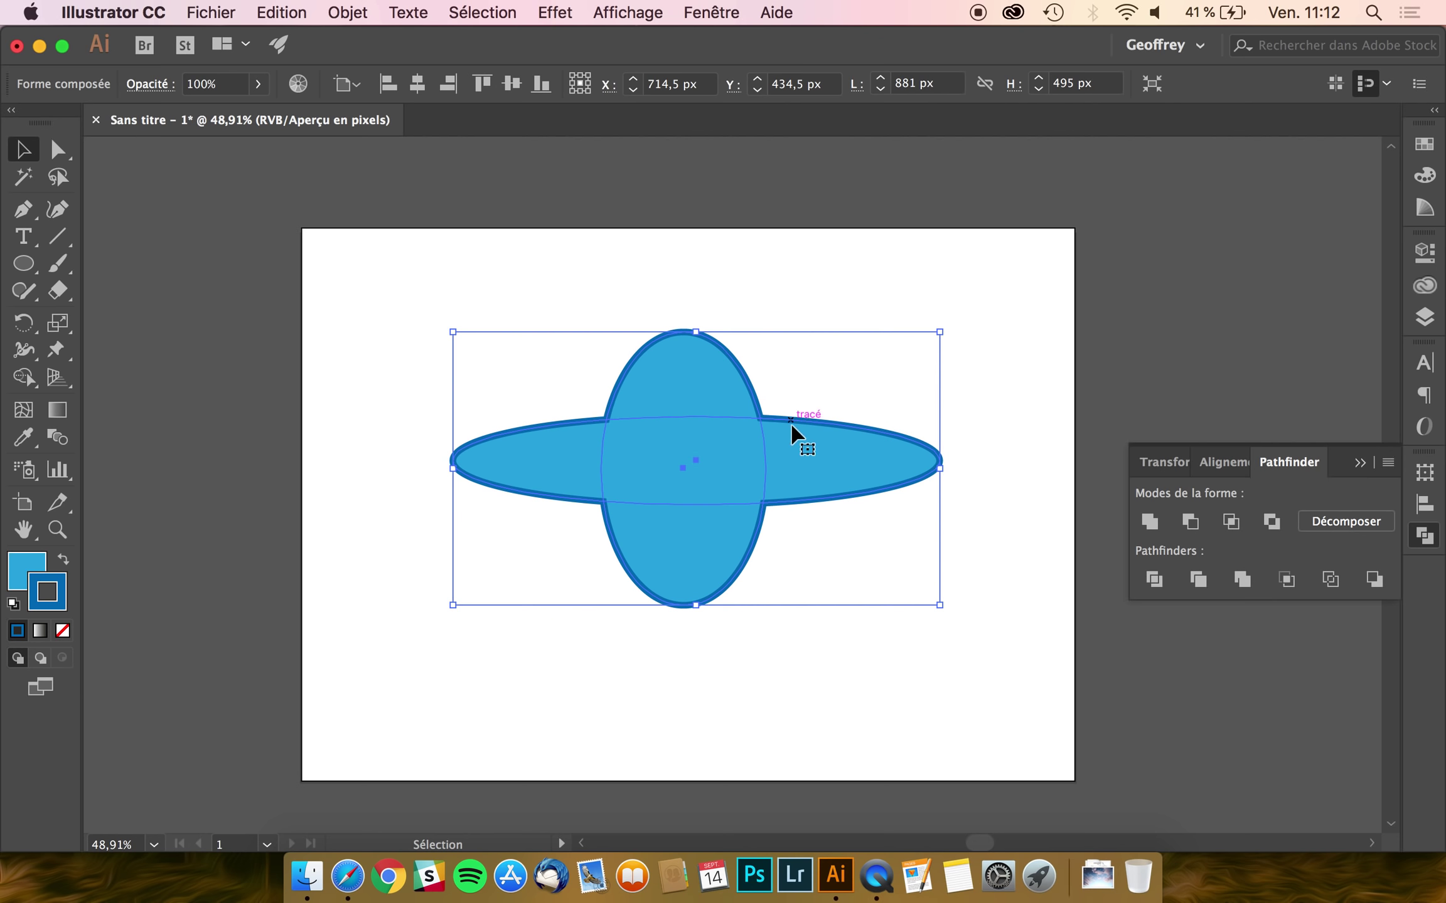
left_click_drag(792, 426, 799, 424)
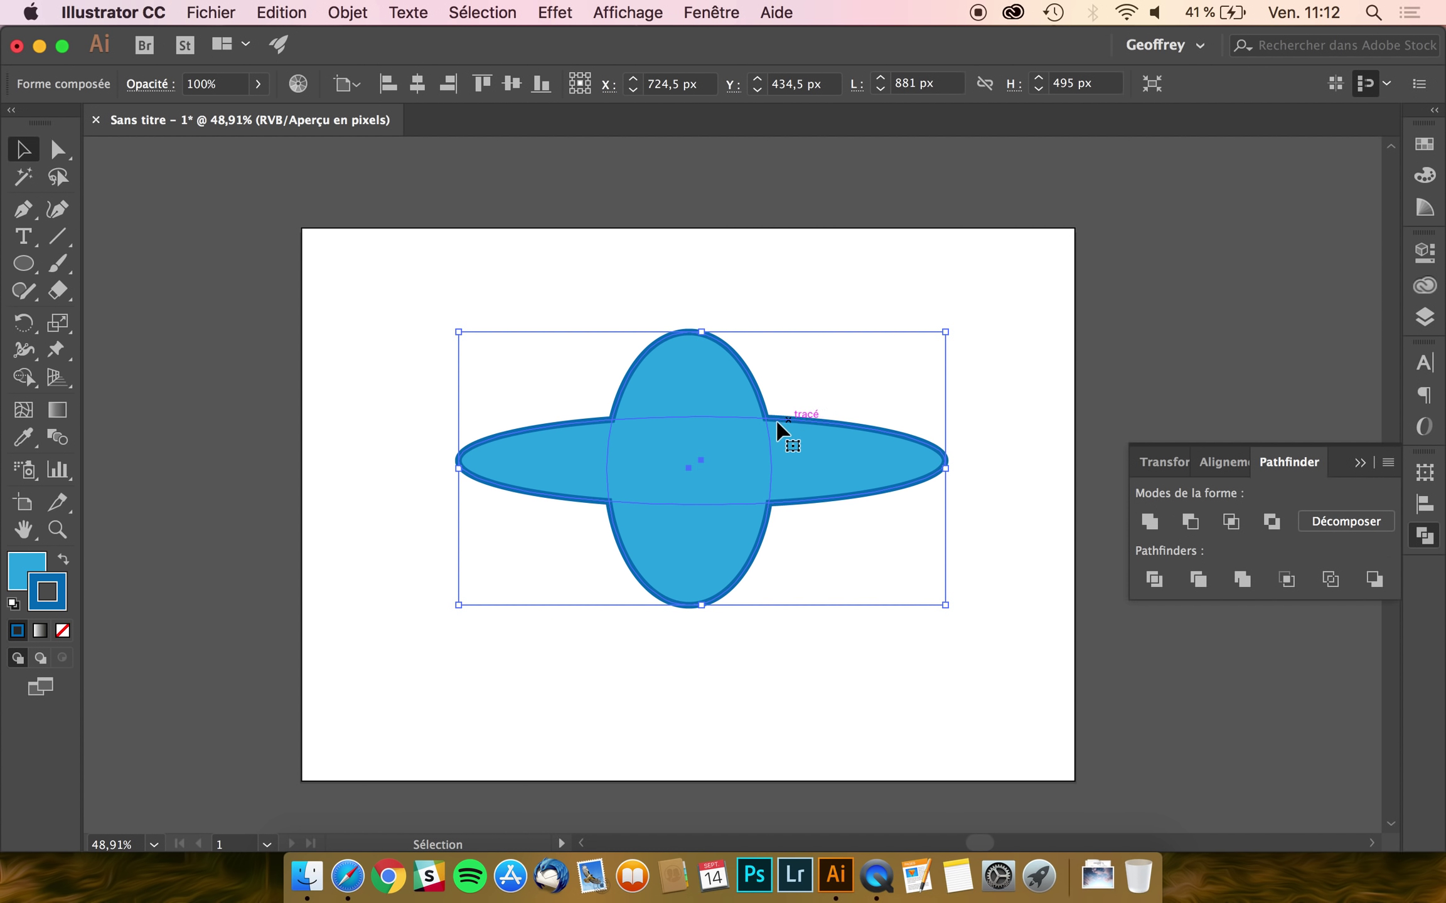
double_click(750, 380)
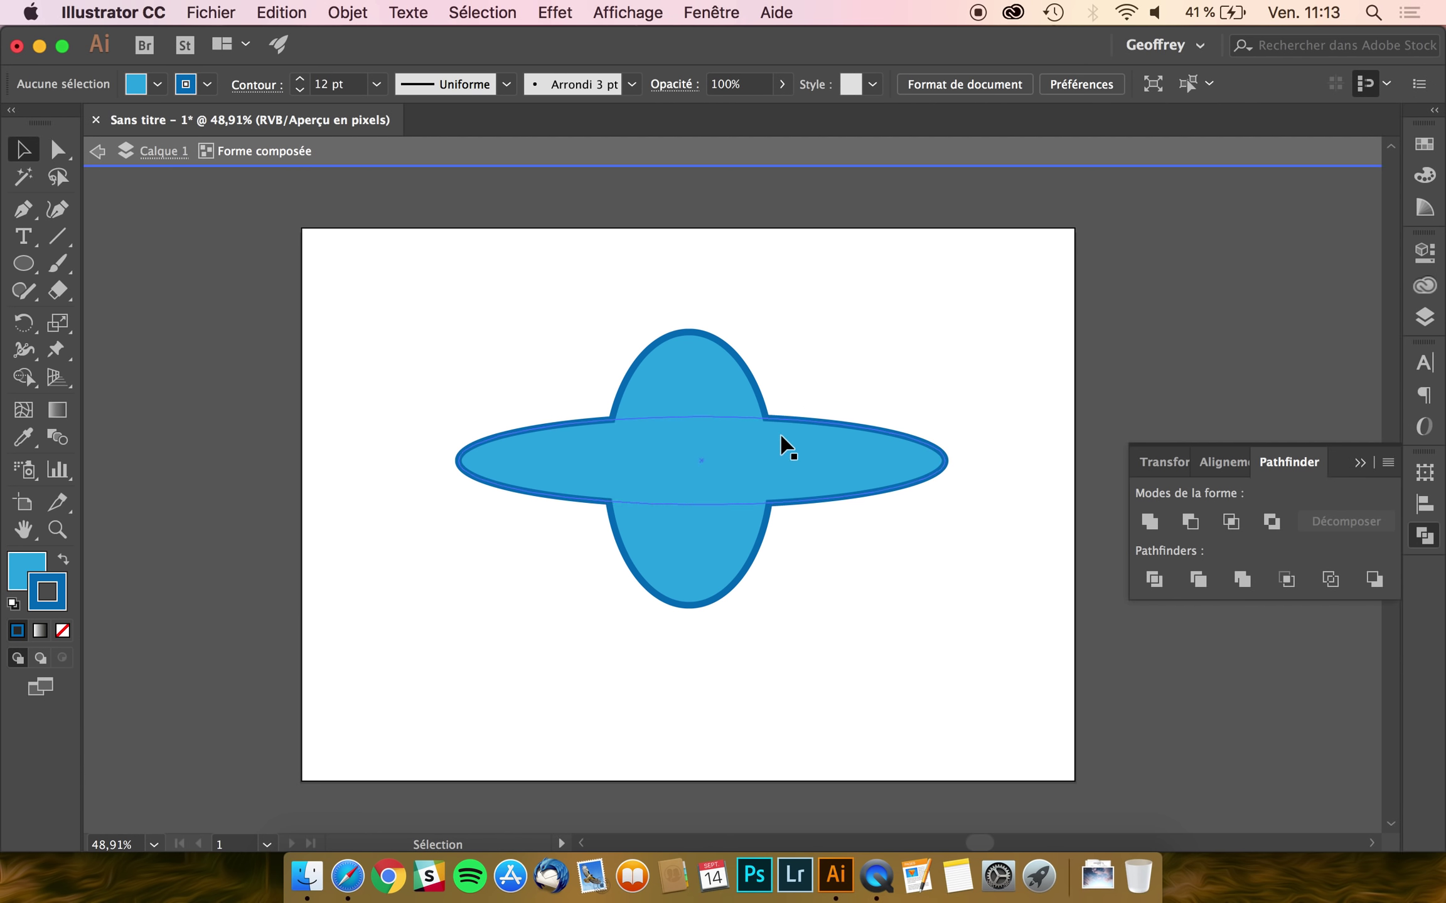
mouse_move(754, 388)
left_mouse_down()
mouse_move(816, 391)
mouse_move(667, 358)
left_mouse_up()
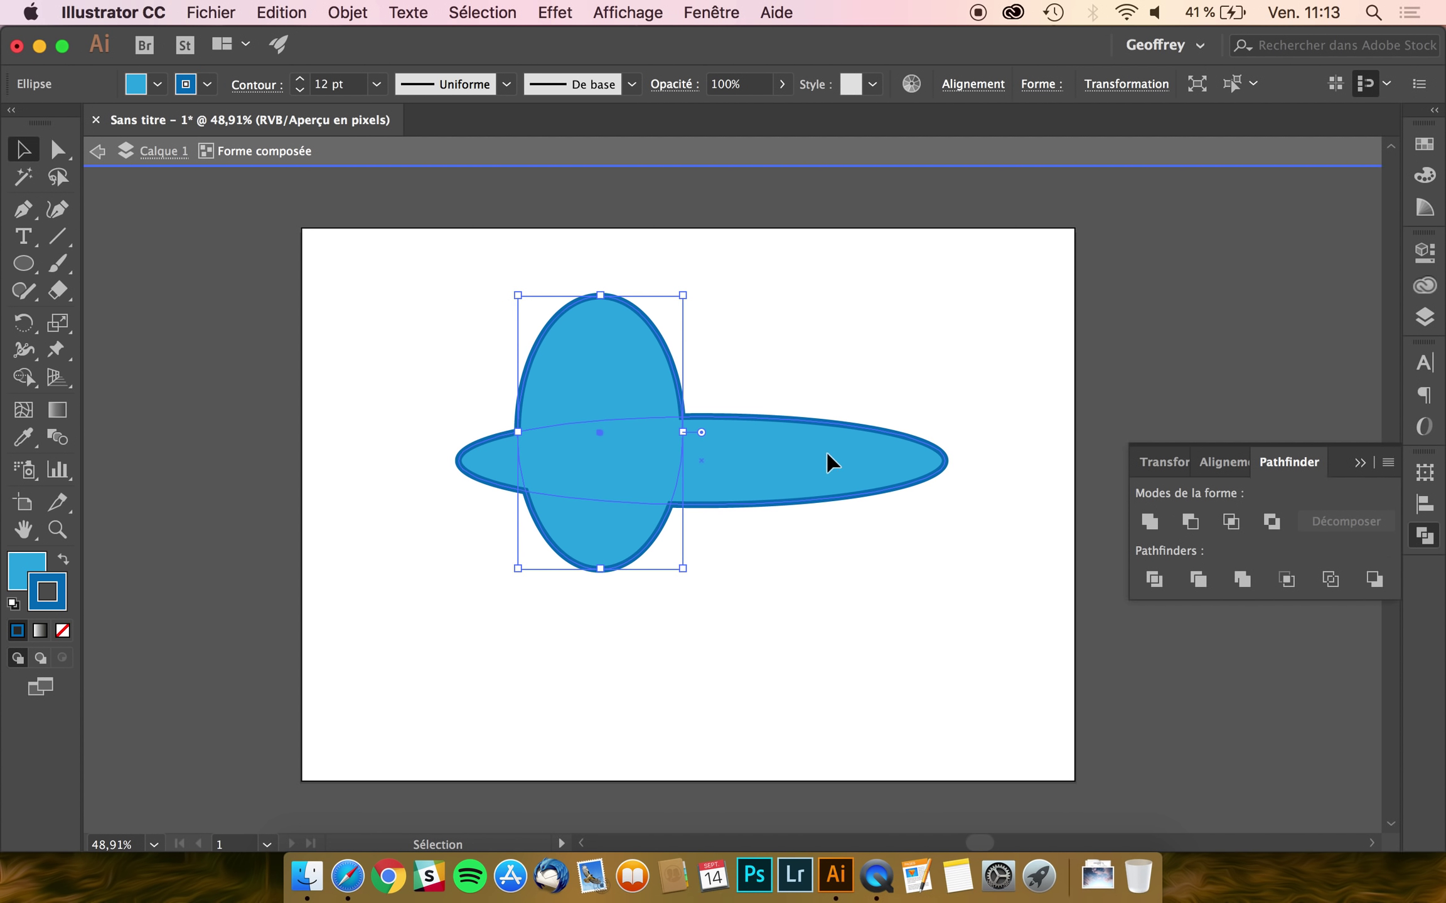
mouse_move(827, 455)
left_mouse_down()
mouse_move(722, 447)
mouse_move(846, 506)
mouse_move(706, 454)
left_mouse_up()
left_click_drag(562, 321, 621, 363)
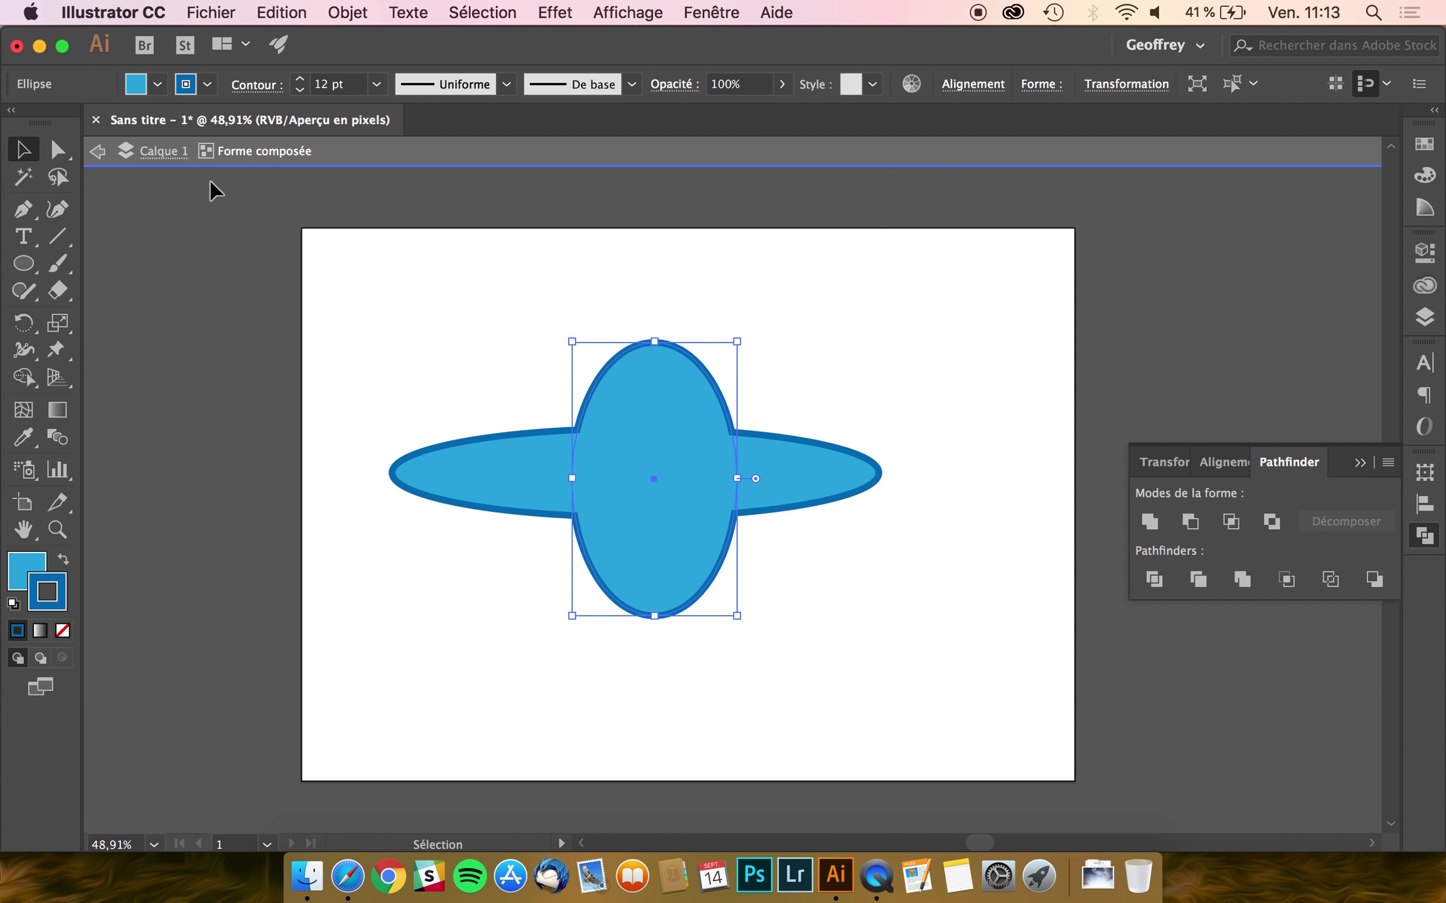
left_click(98, 151)
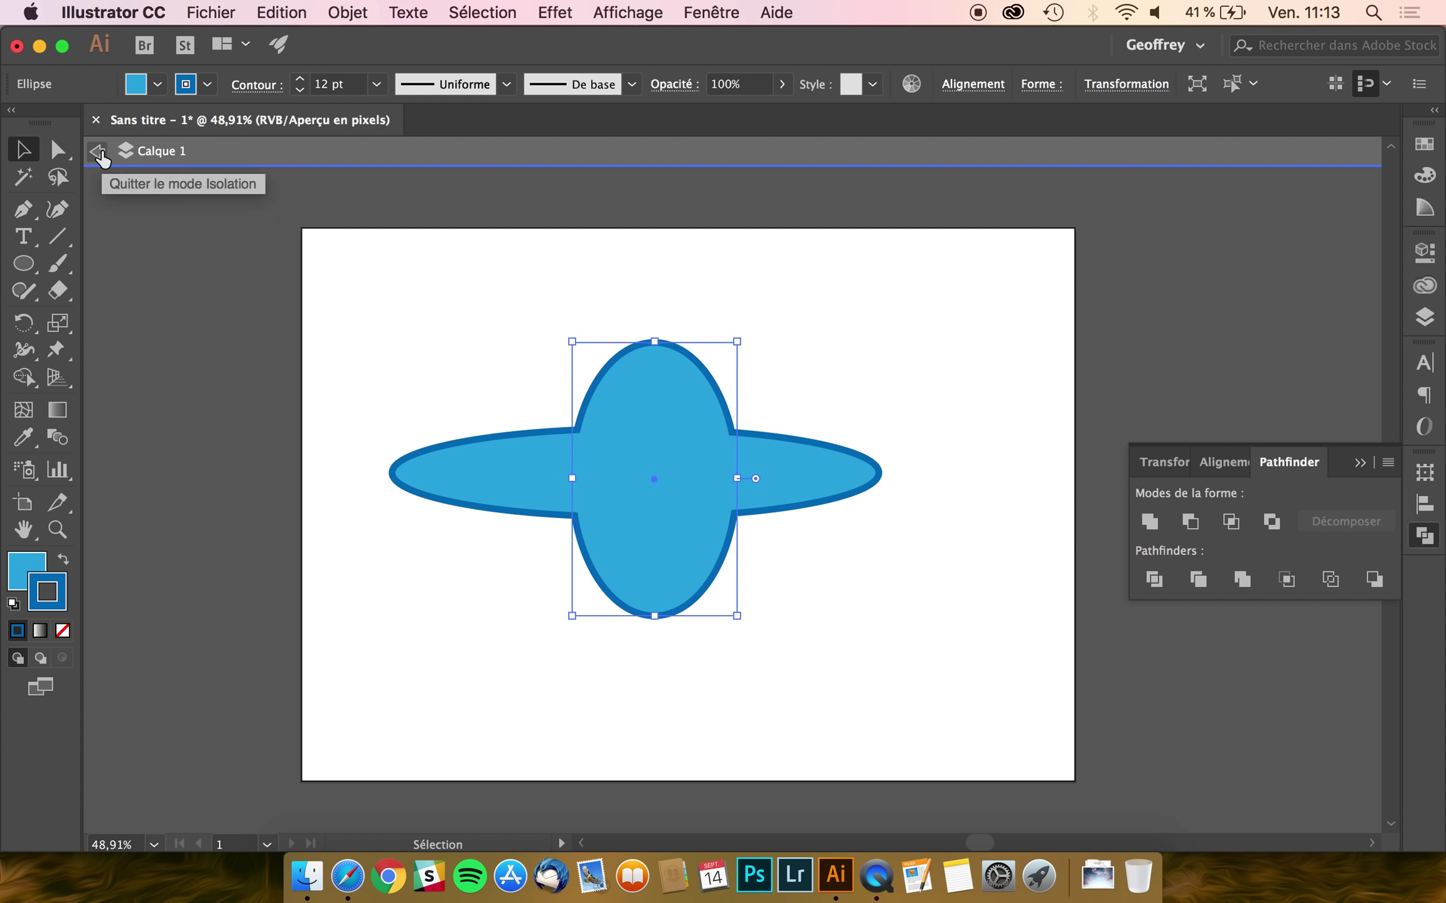
left_click(546, 317)
double_click(403, 281)
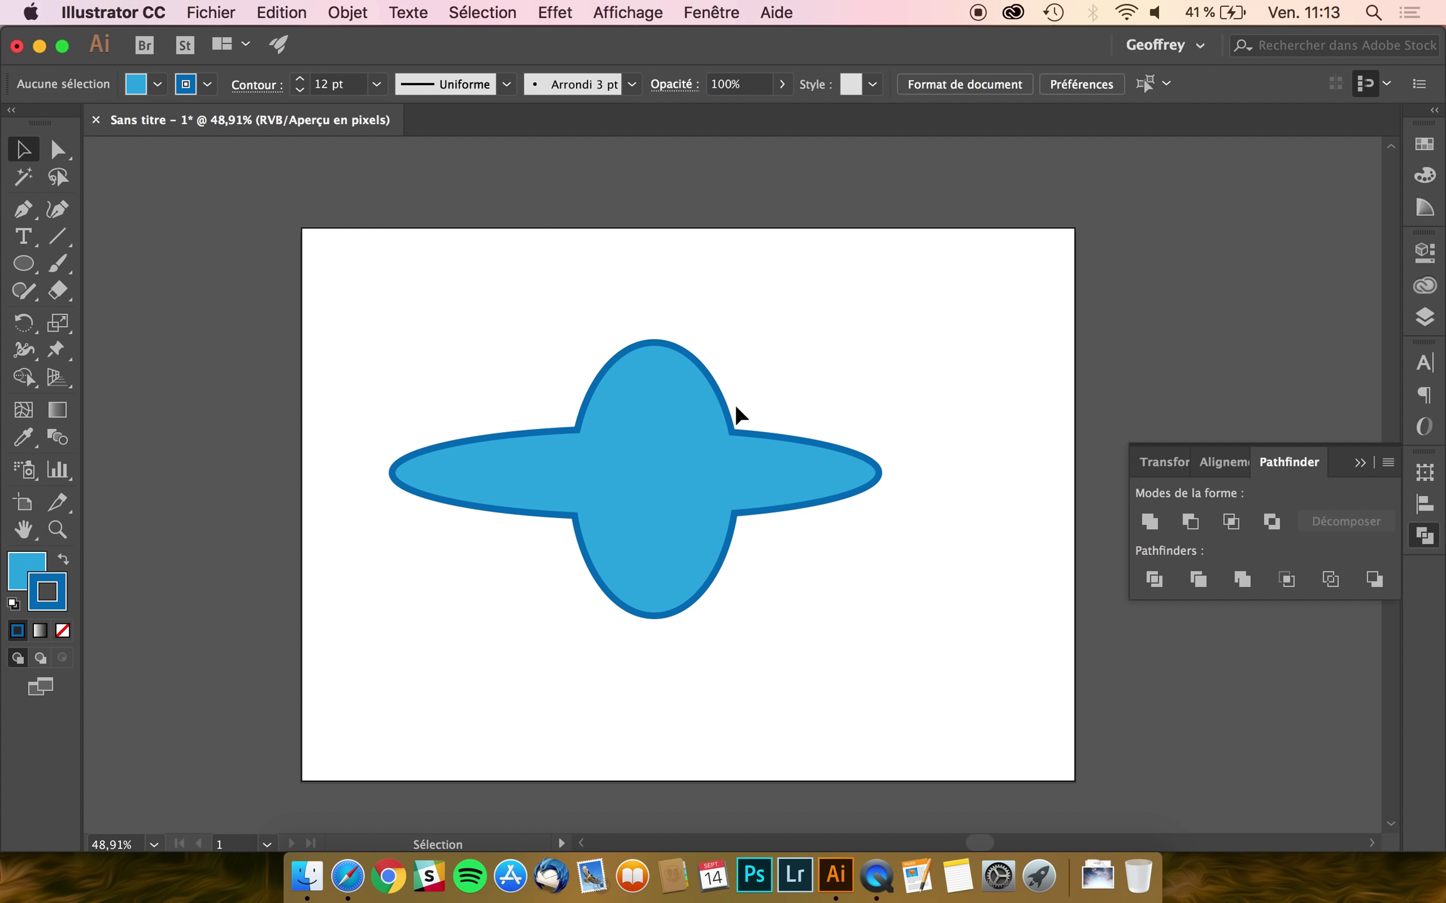
- Move the compound shape right and down, expand it, then revert to an editable compound shape
left_click_drag(702, 419, 754, 440)
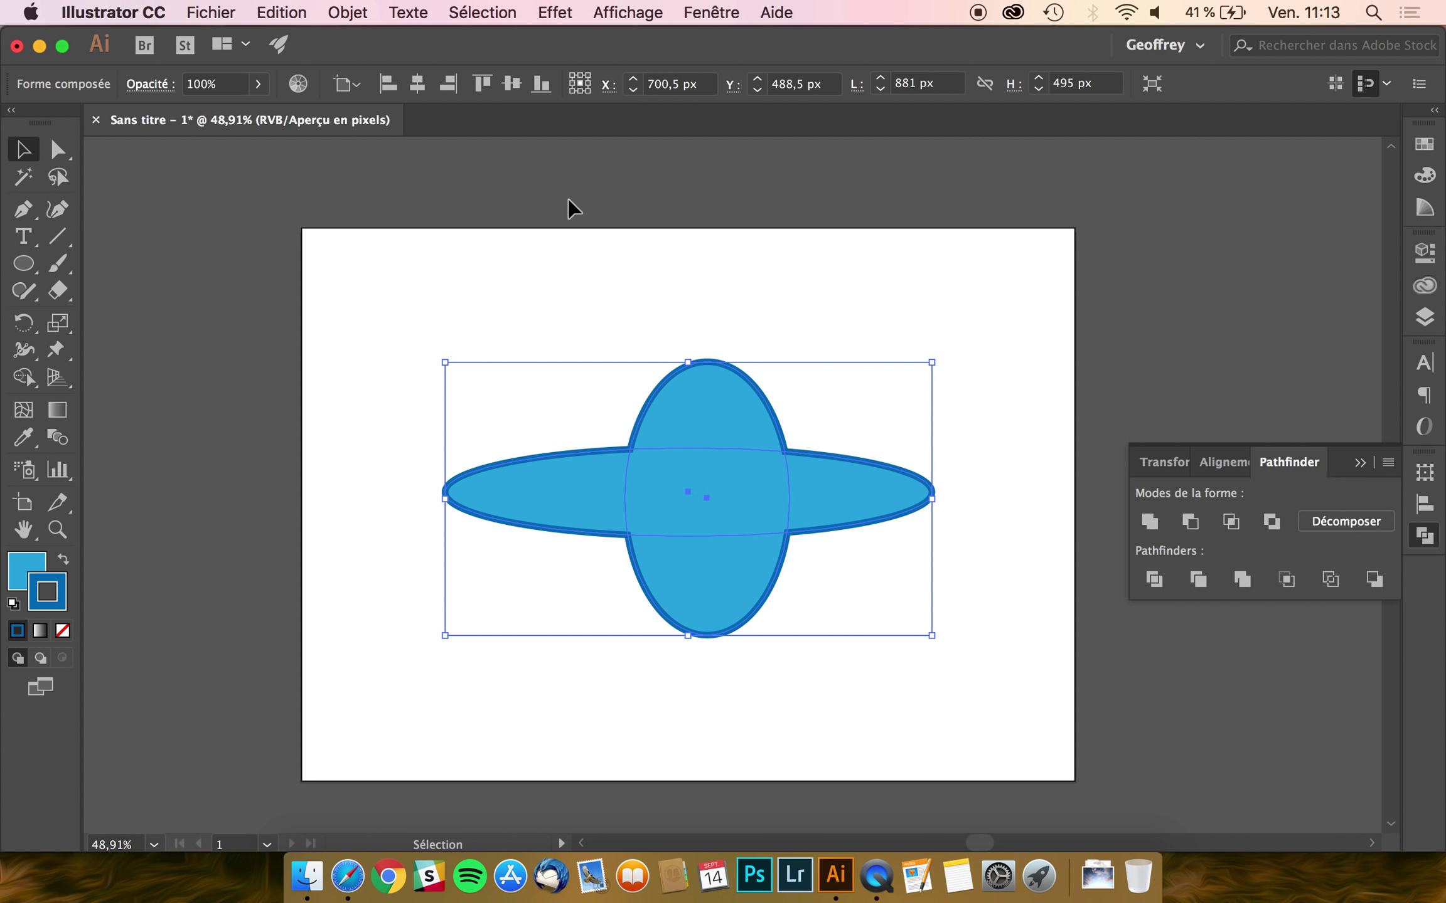
left_click(823, 391)
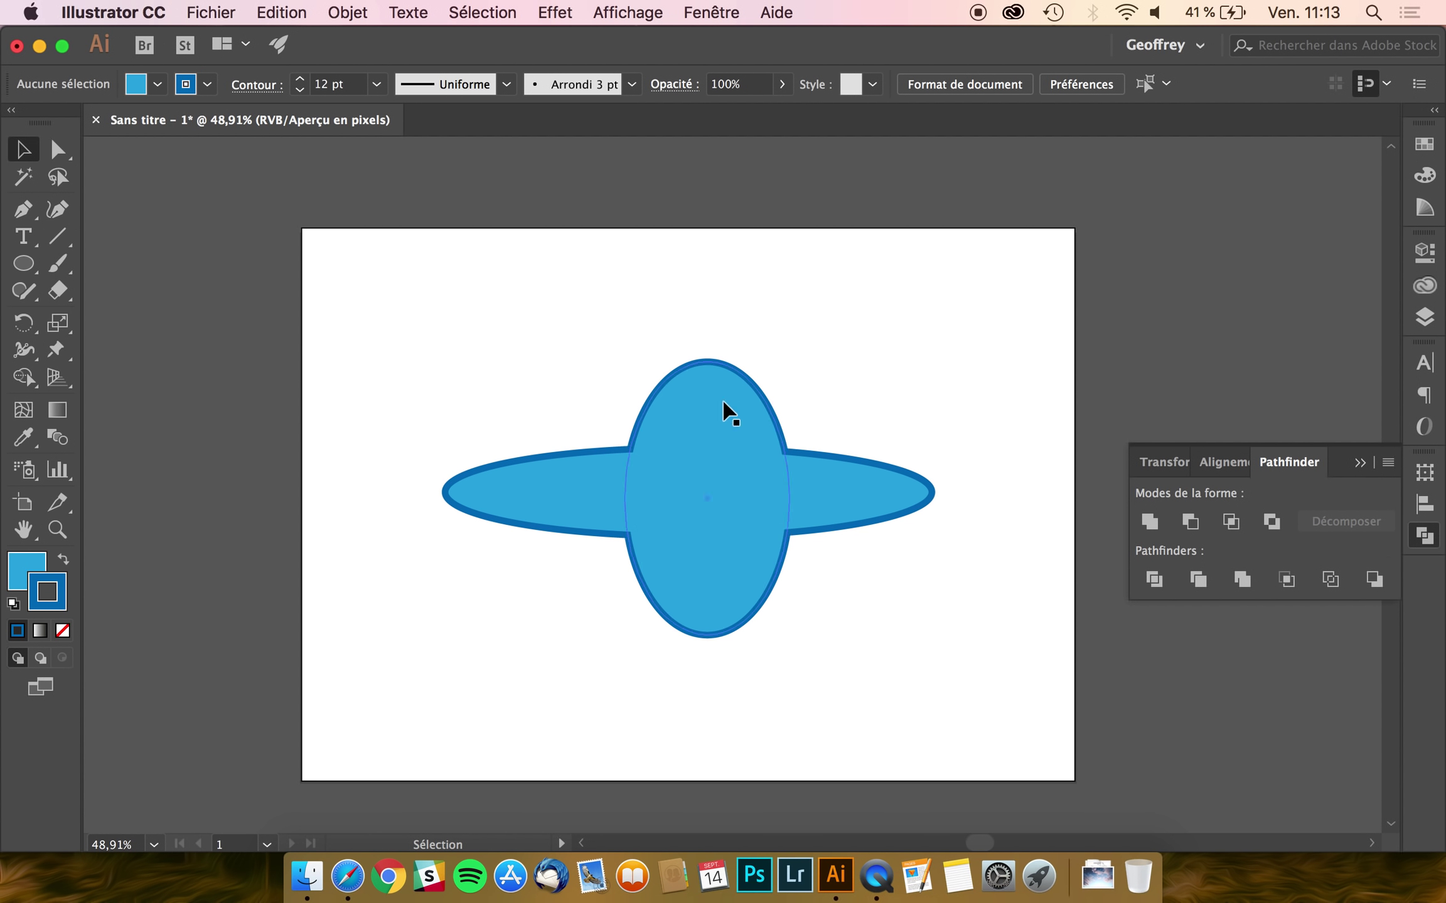
left_click(752, 379)
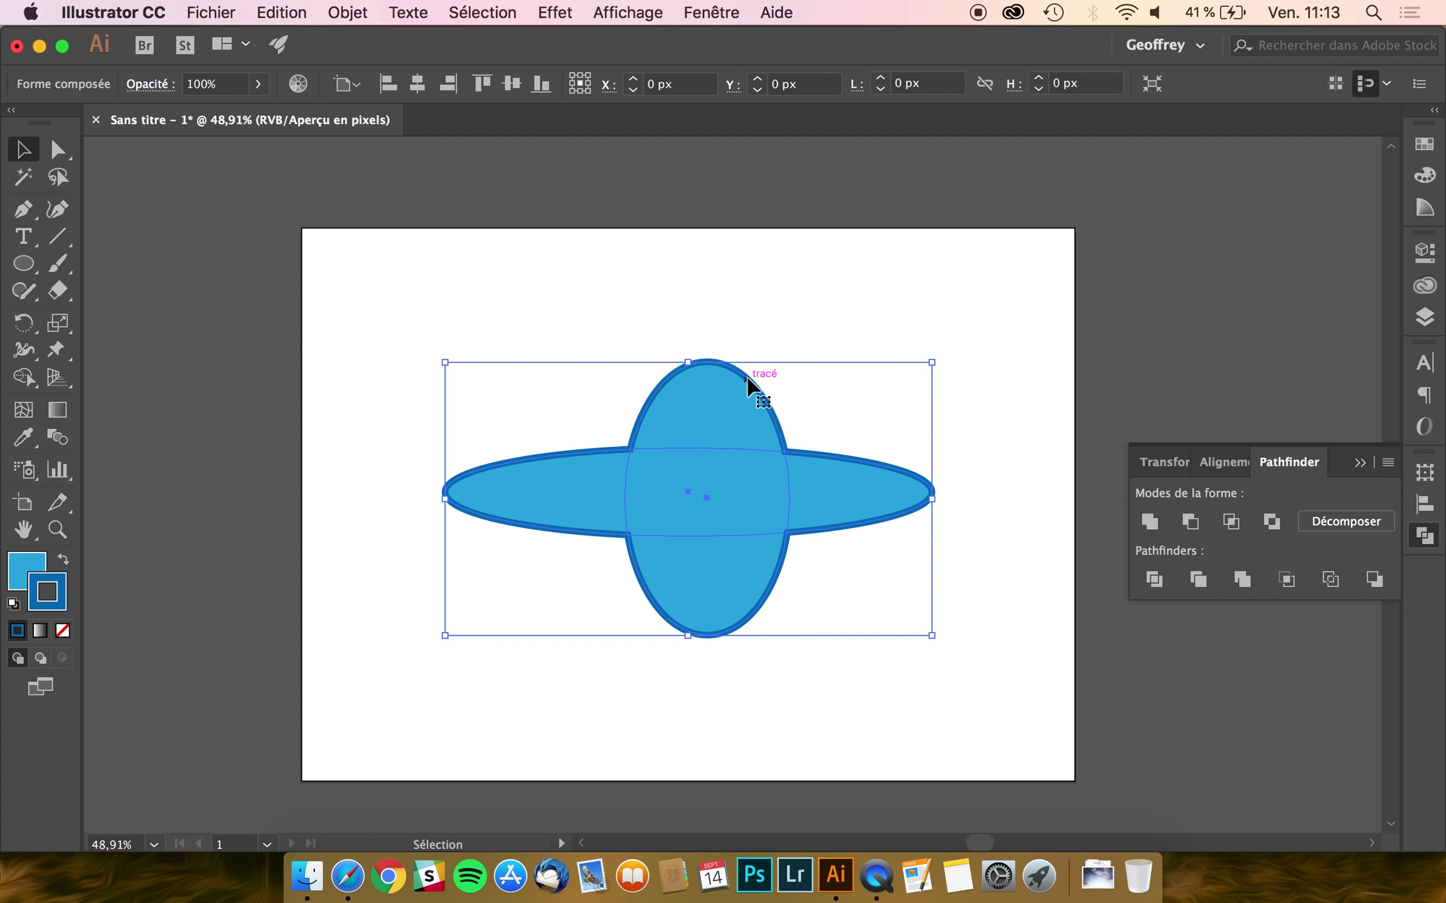
left_click(1354, 521)
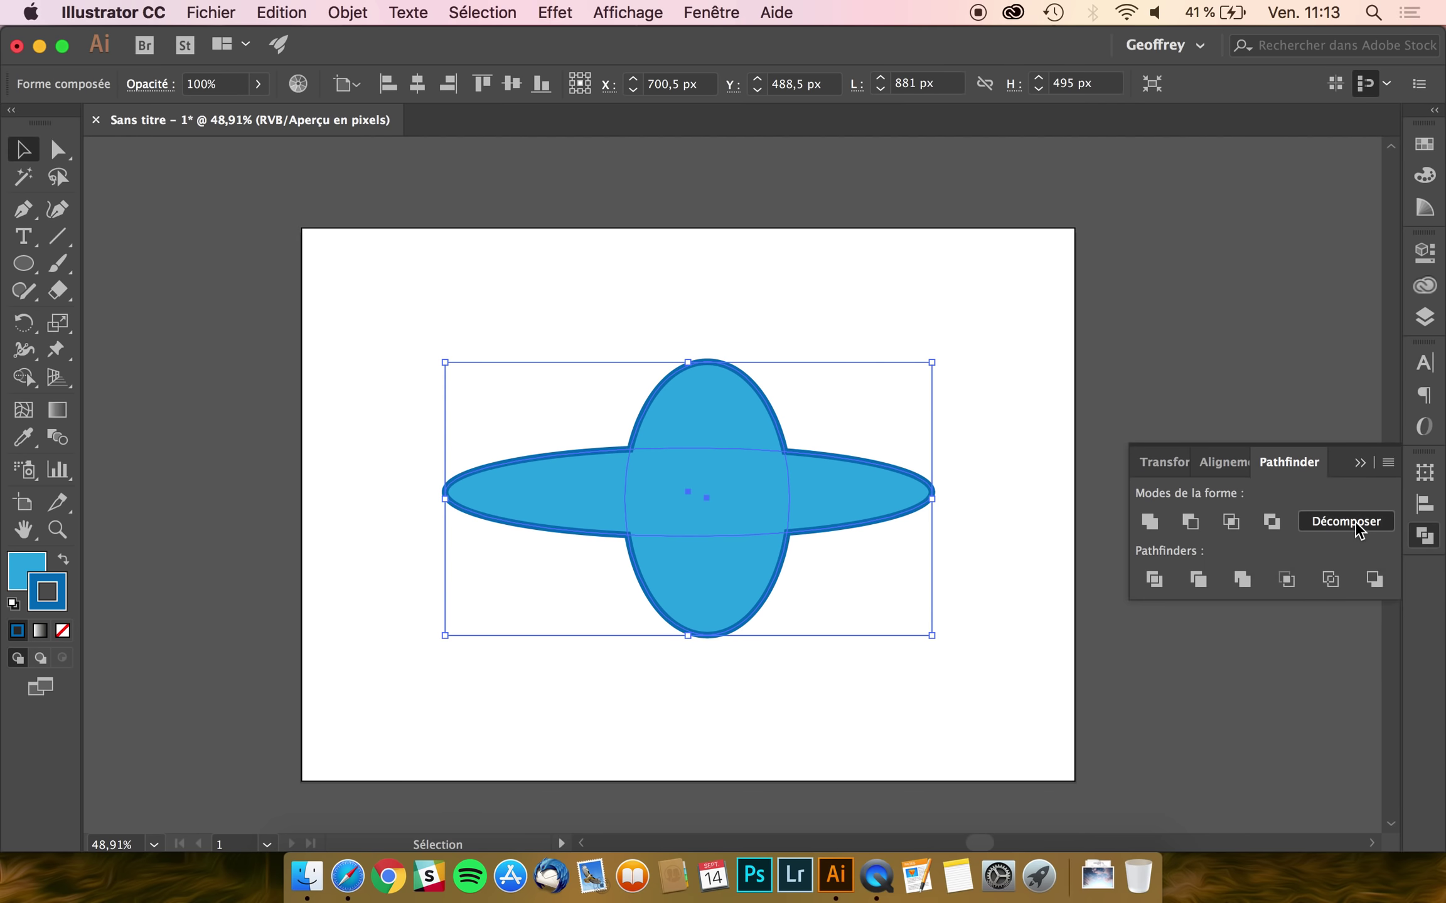
left_click(1155, 522, "alt")
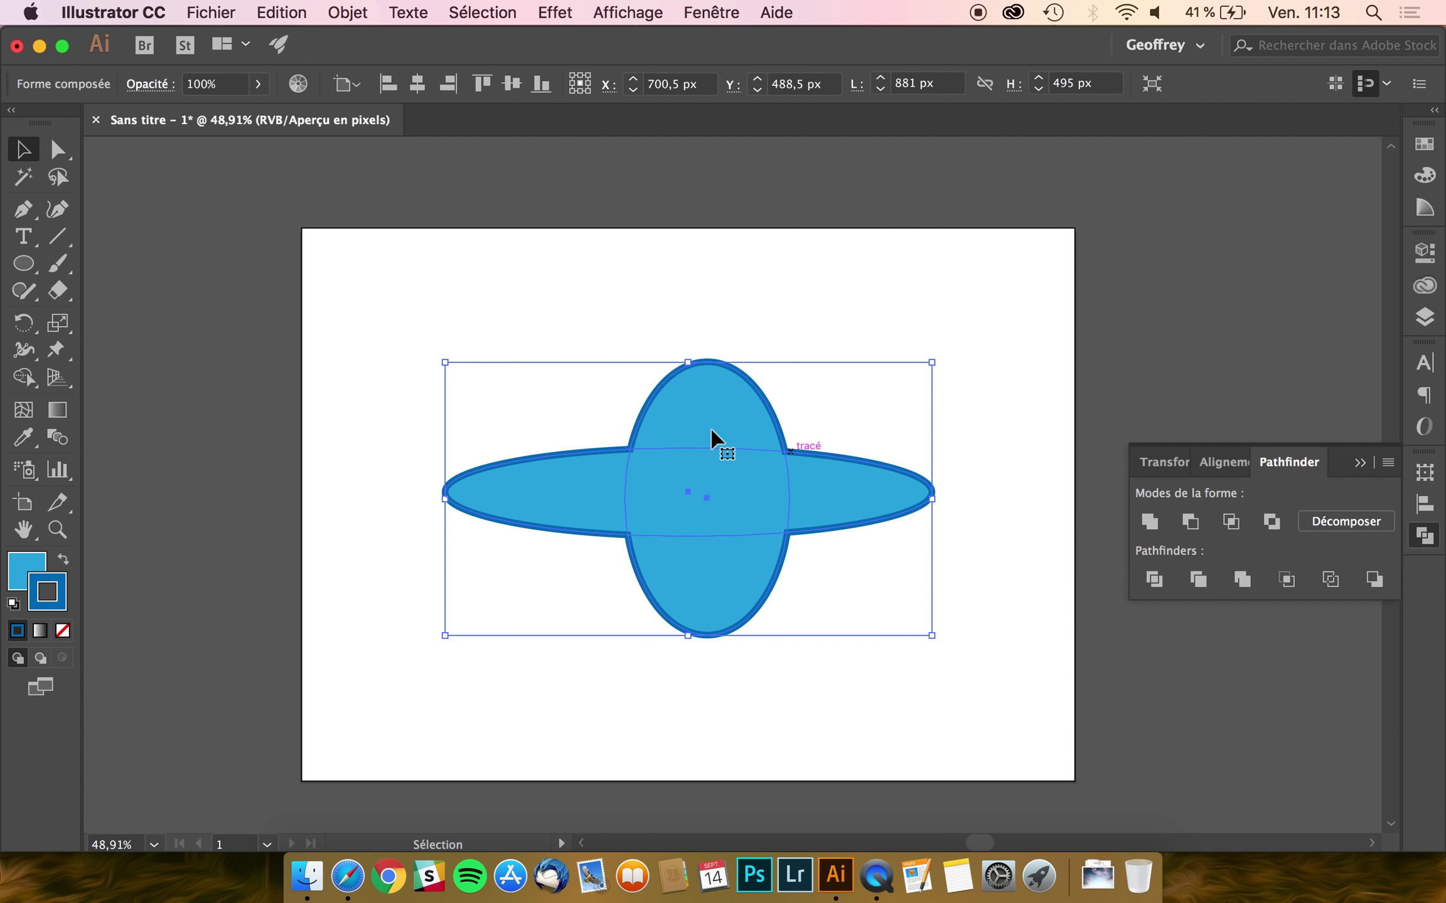
left_click(347, 13)
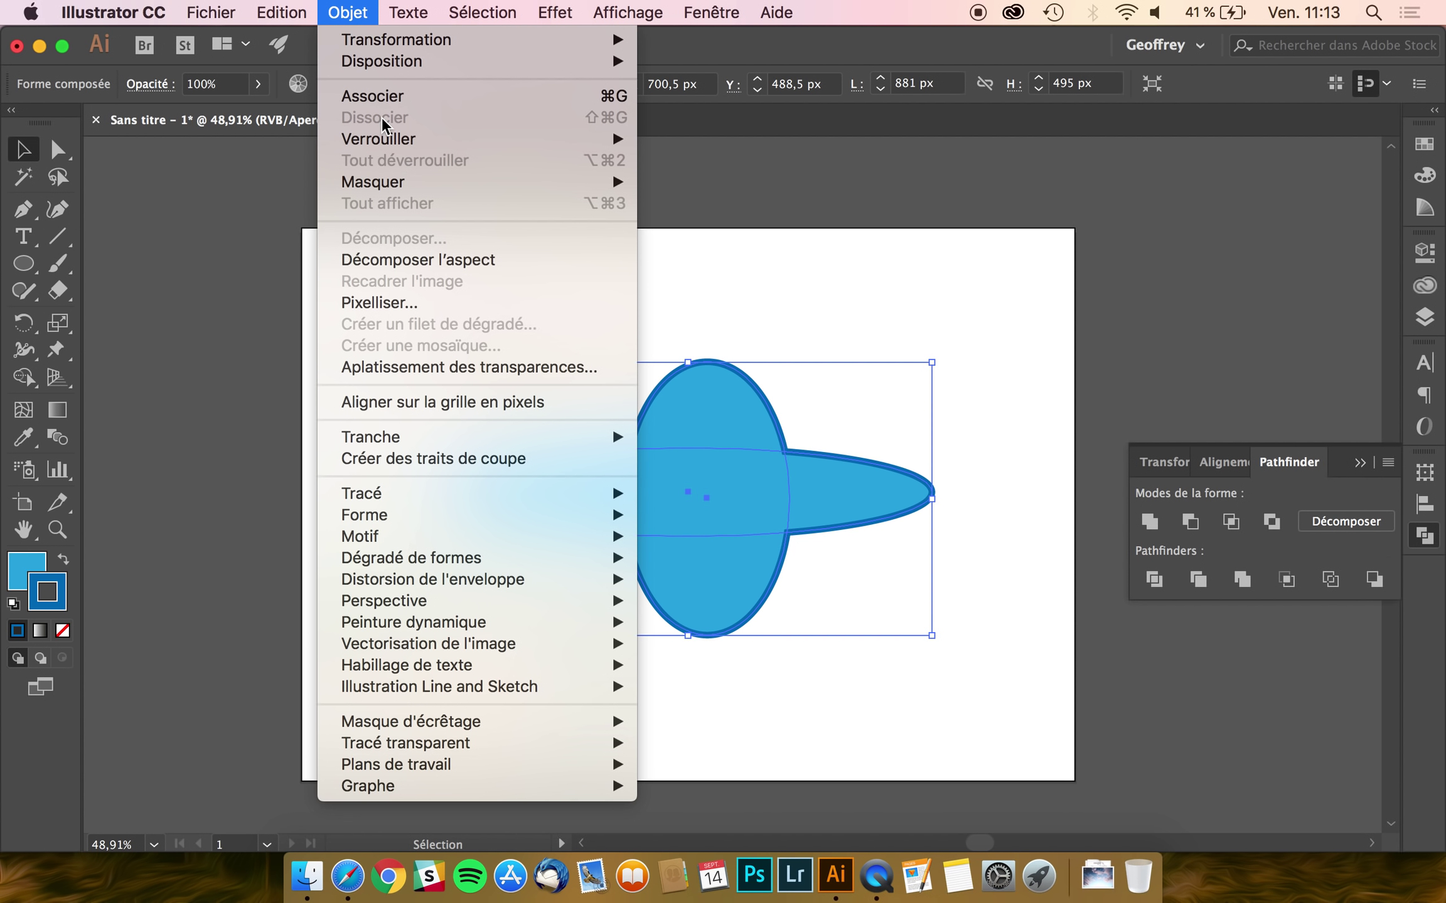
left_click(349, 15)
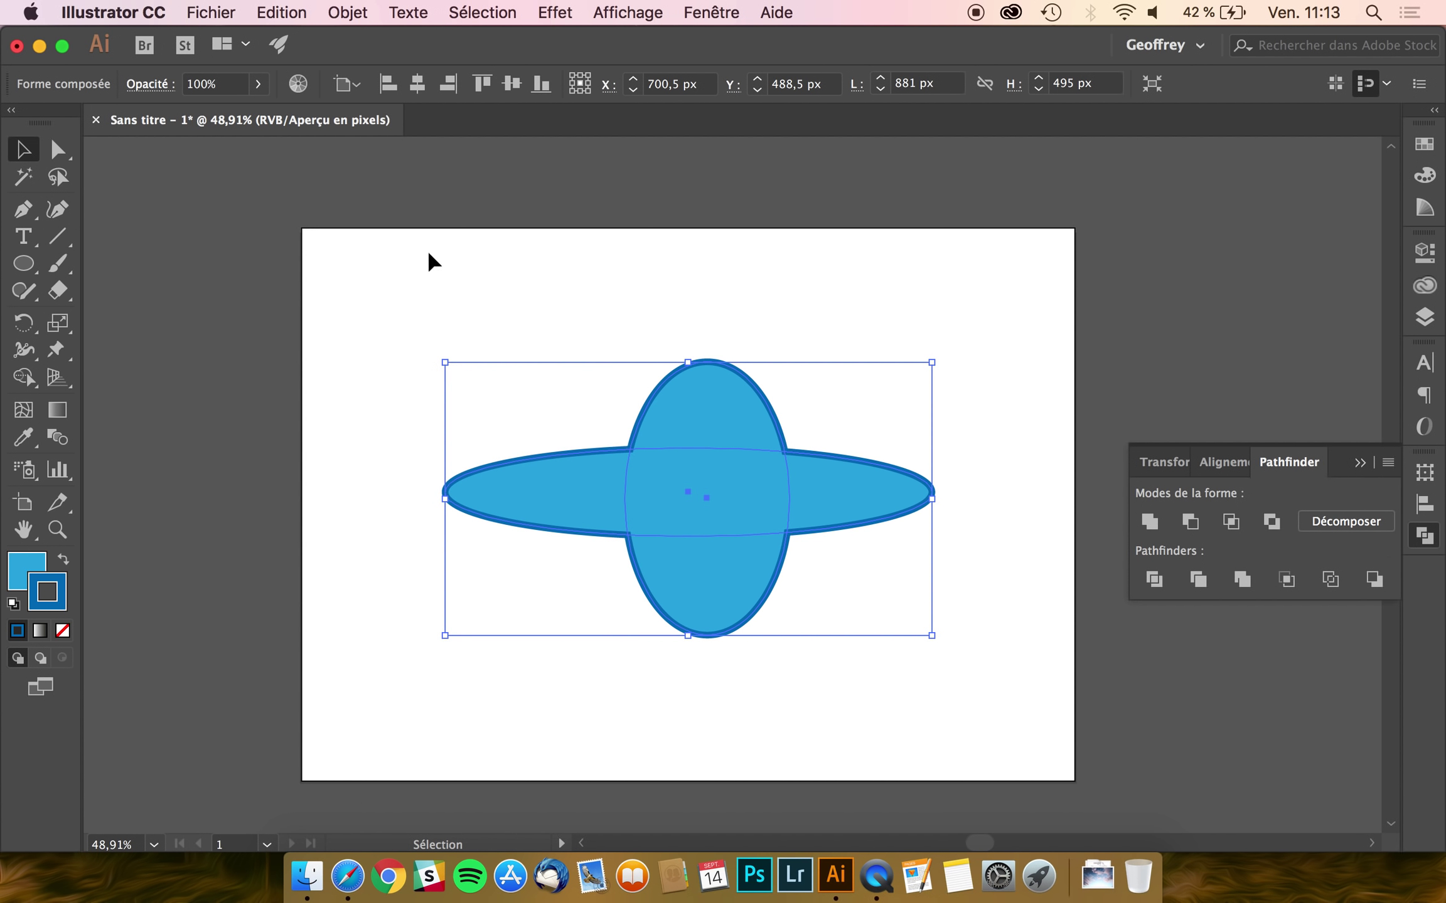
left_click(529, 312)
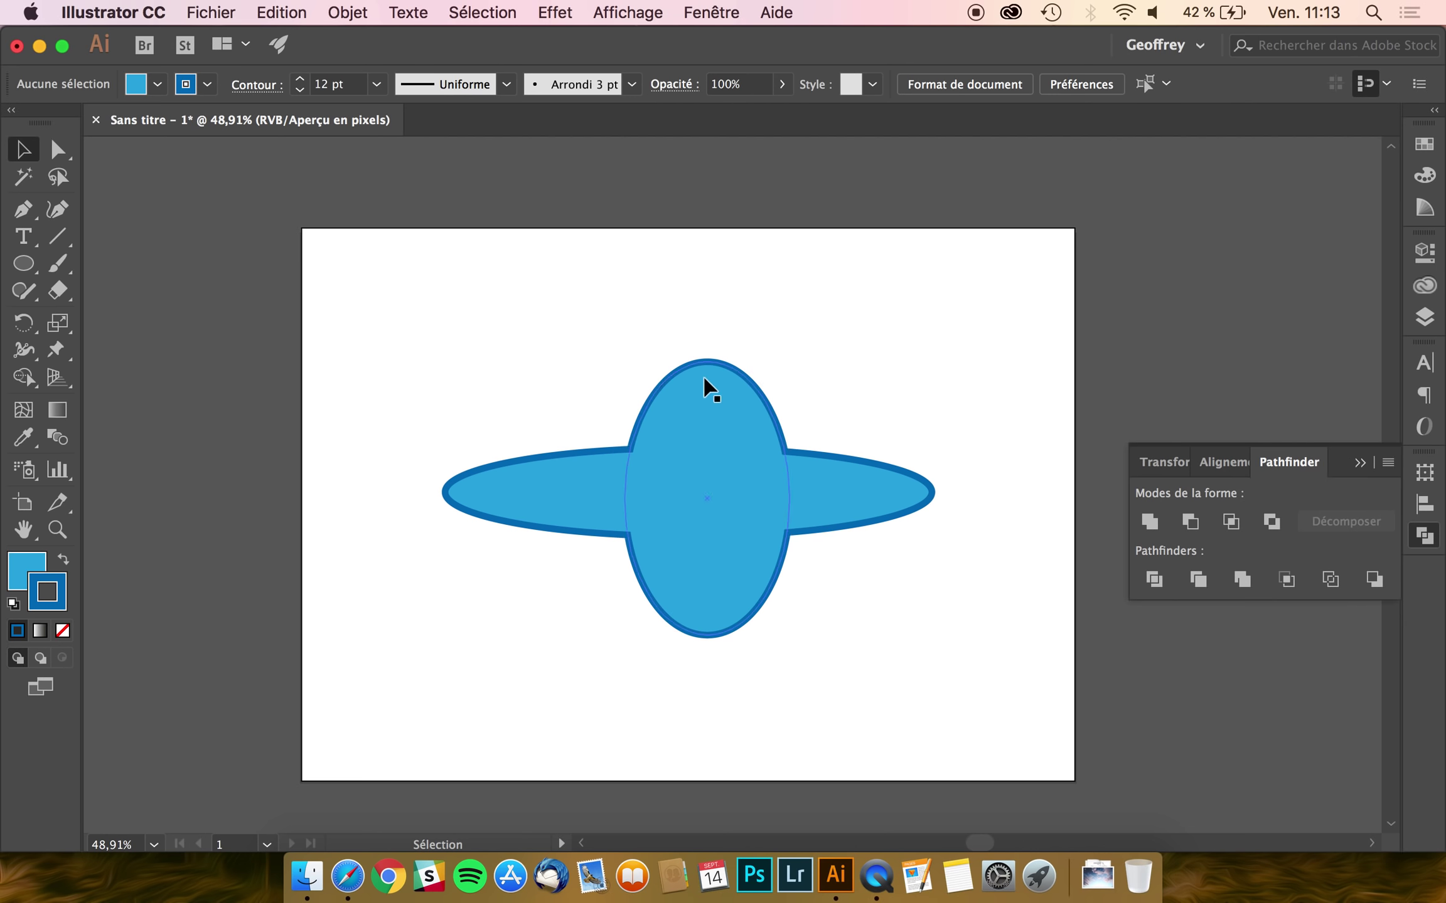
left_click(750, 386)
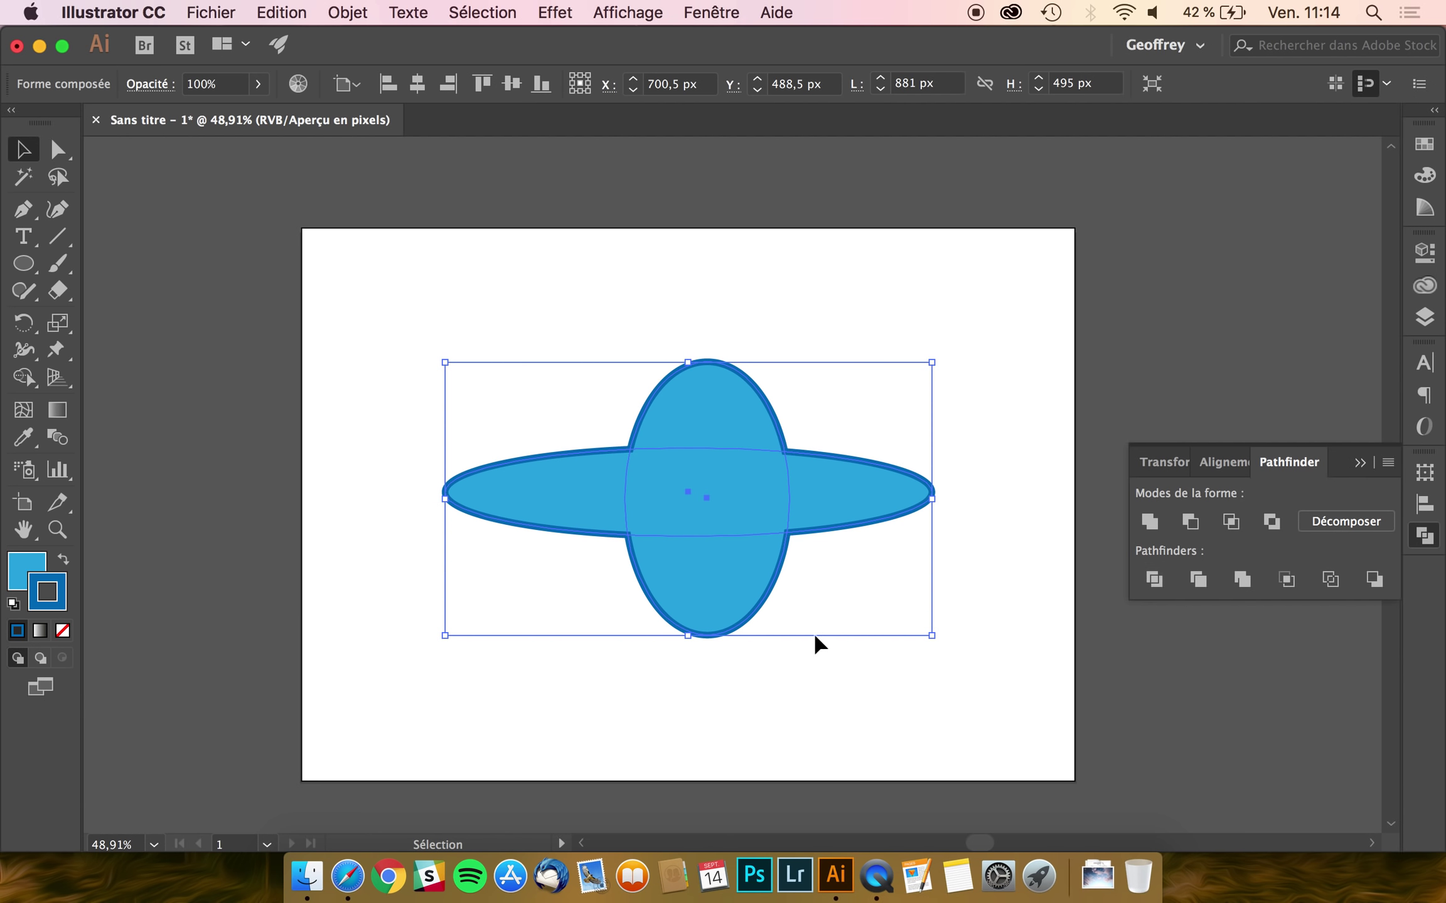
left_click(820, 415)
- Attempt Divide on the ellipse shape and dismiss the no-result warning
left_click_drag(890, 372, 532, 691)
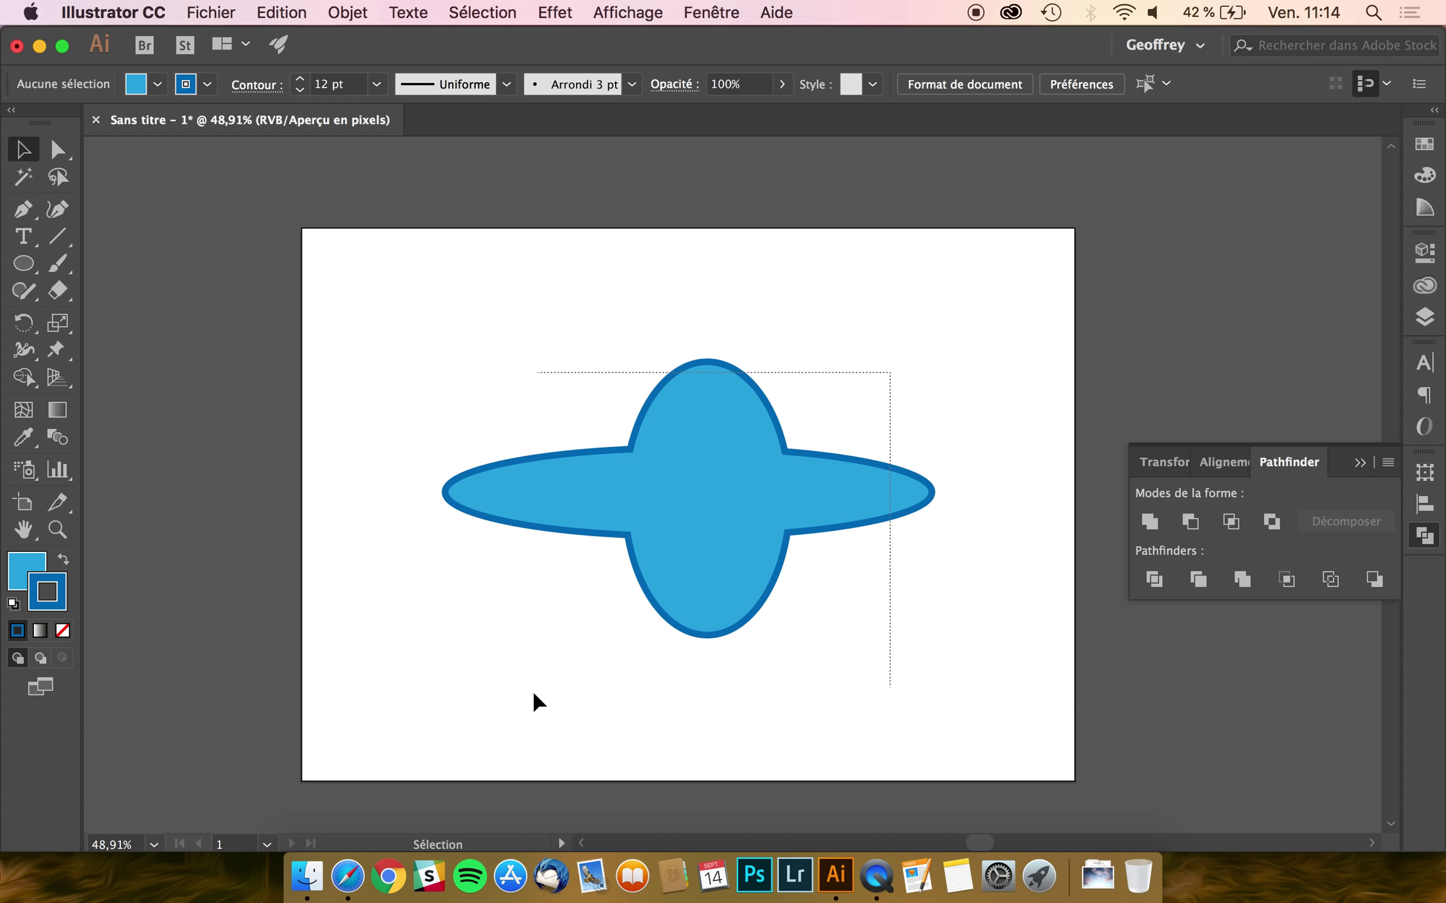
left_click(1154, 580)
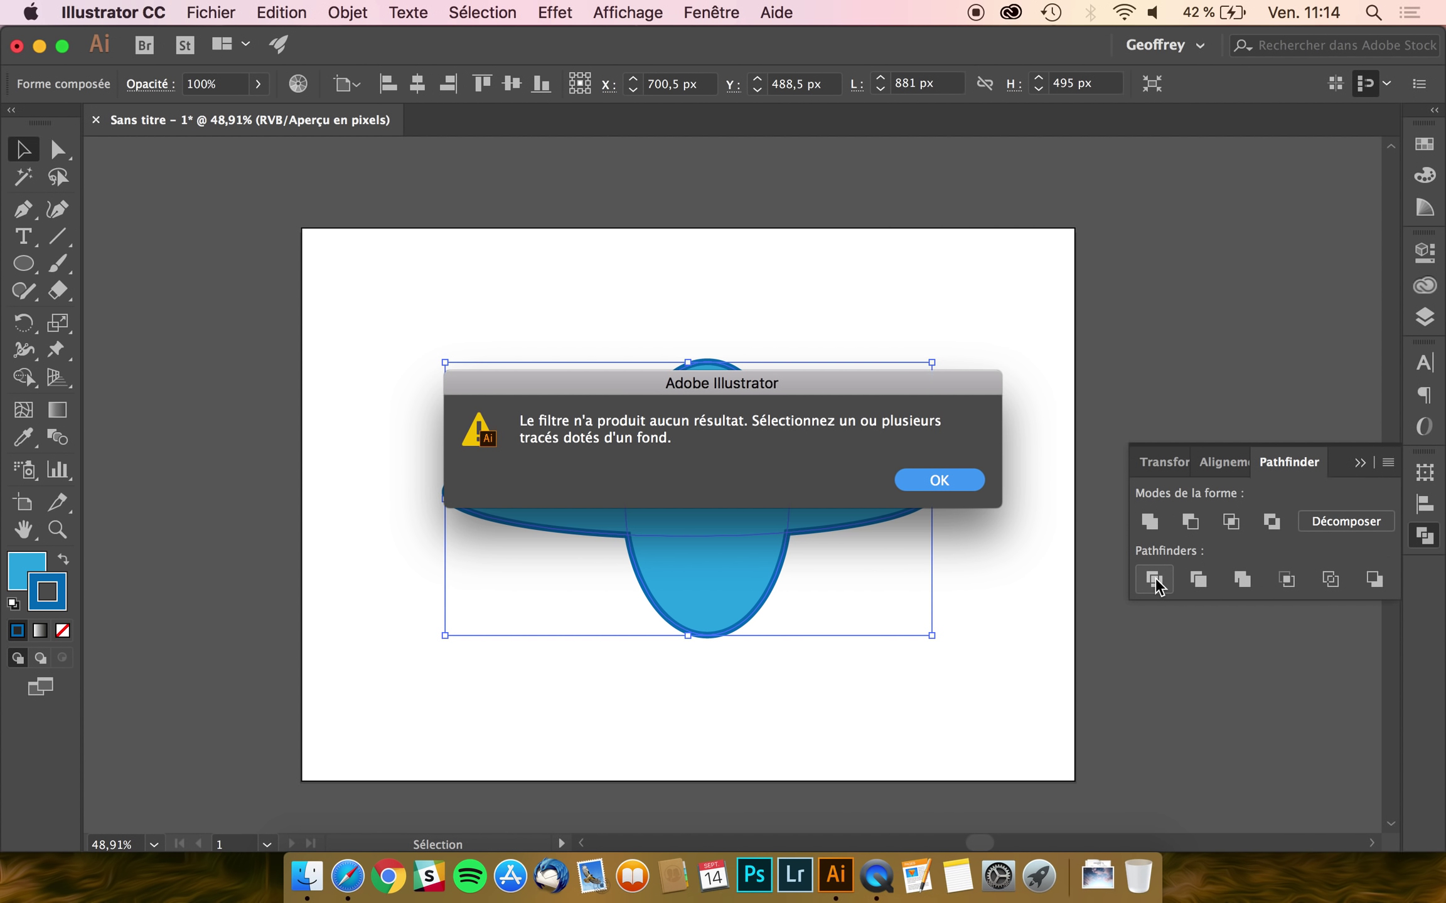
left_click(922, 480)
left_click(236, 380)
- Undo the shape's earlier move and rearrangements, exit isolation, and reselect the whole shape
left_click(728, 429)
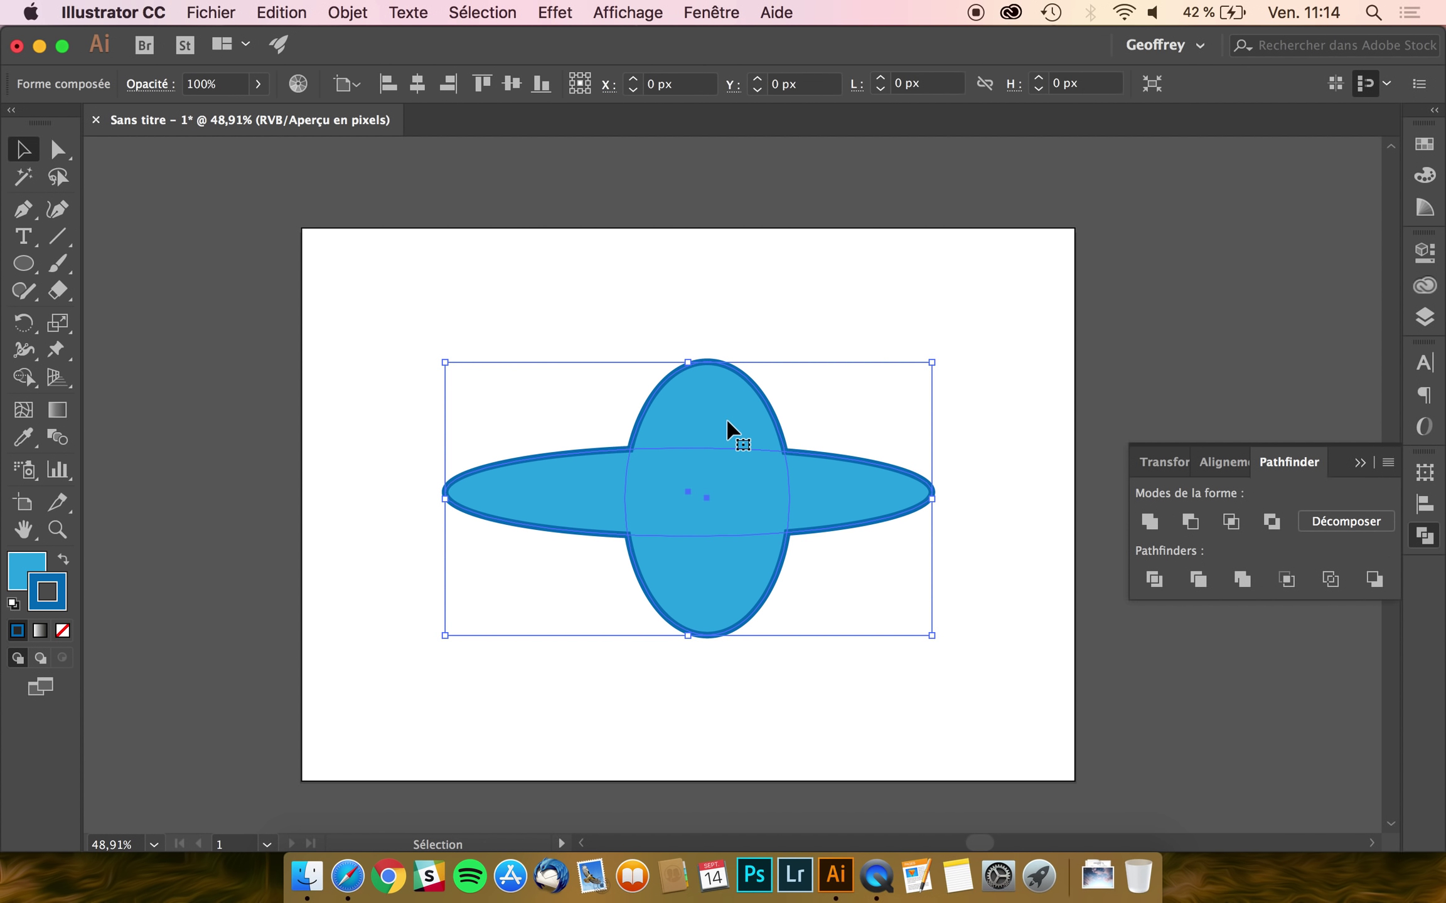
key("super+z")
key("super+z")
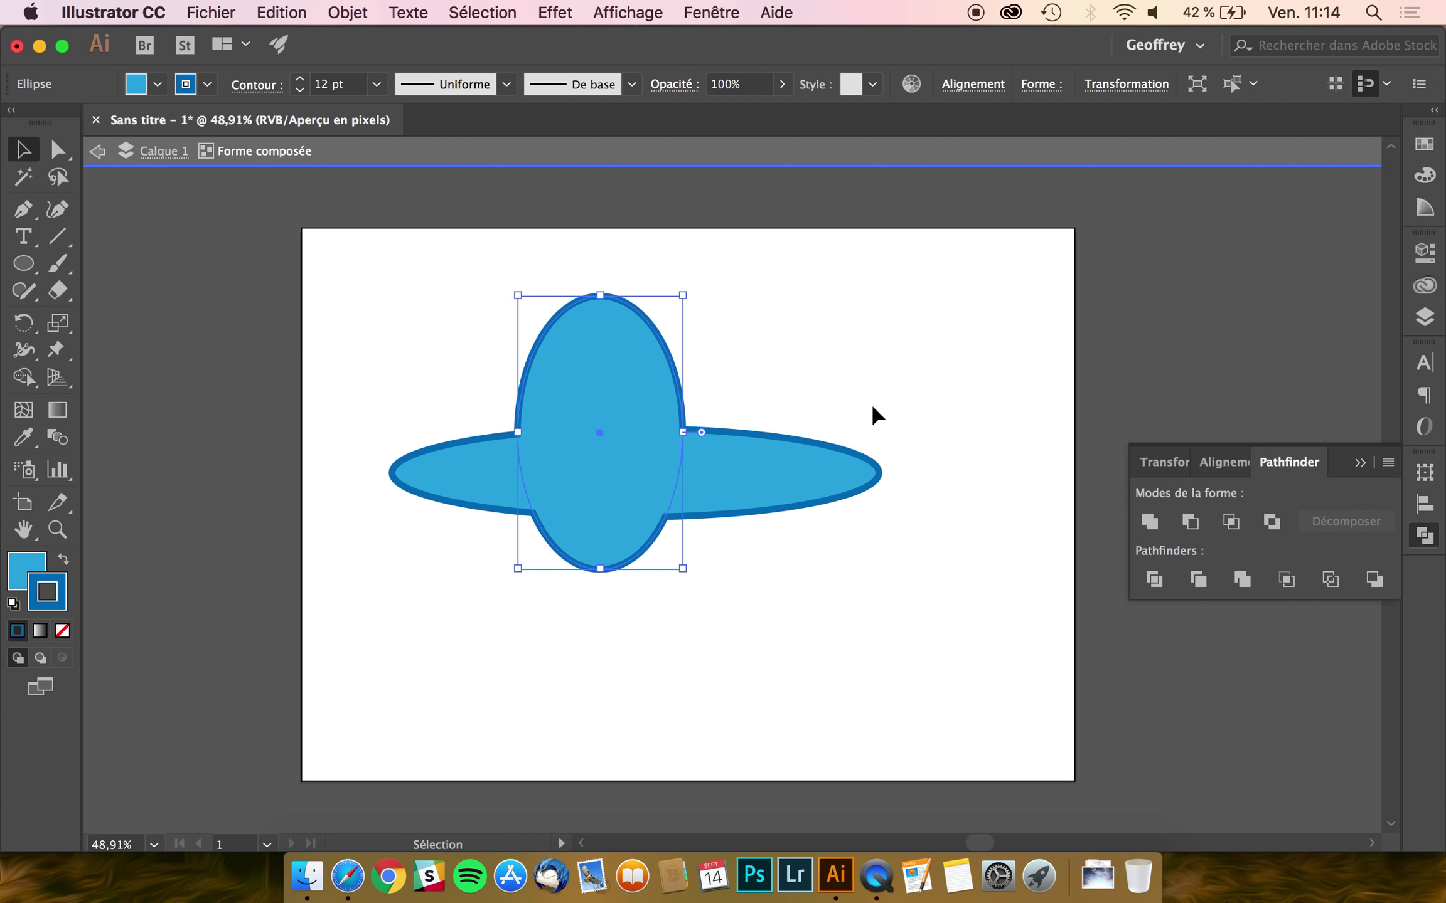
key("super+z")
left_click(308, 370)
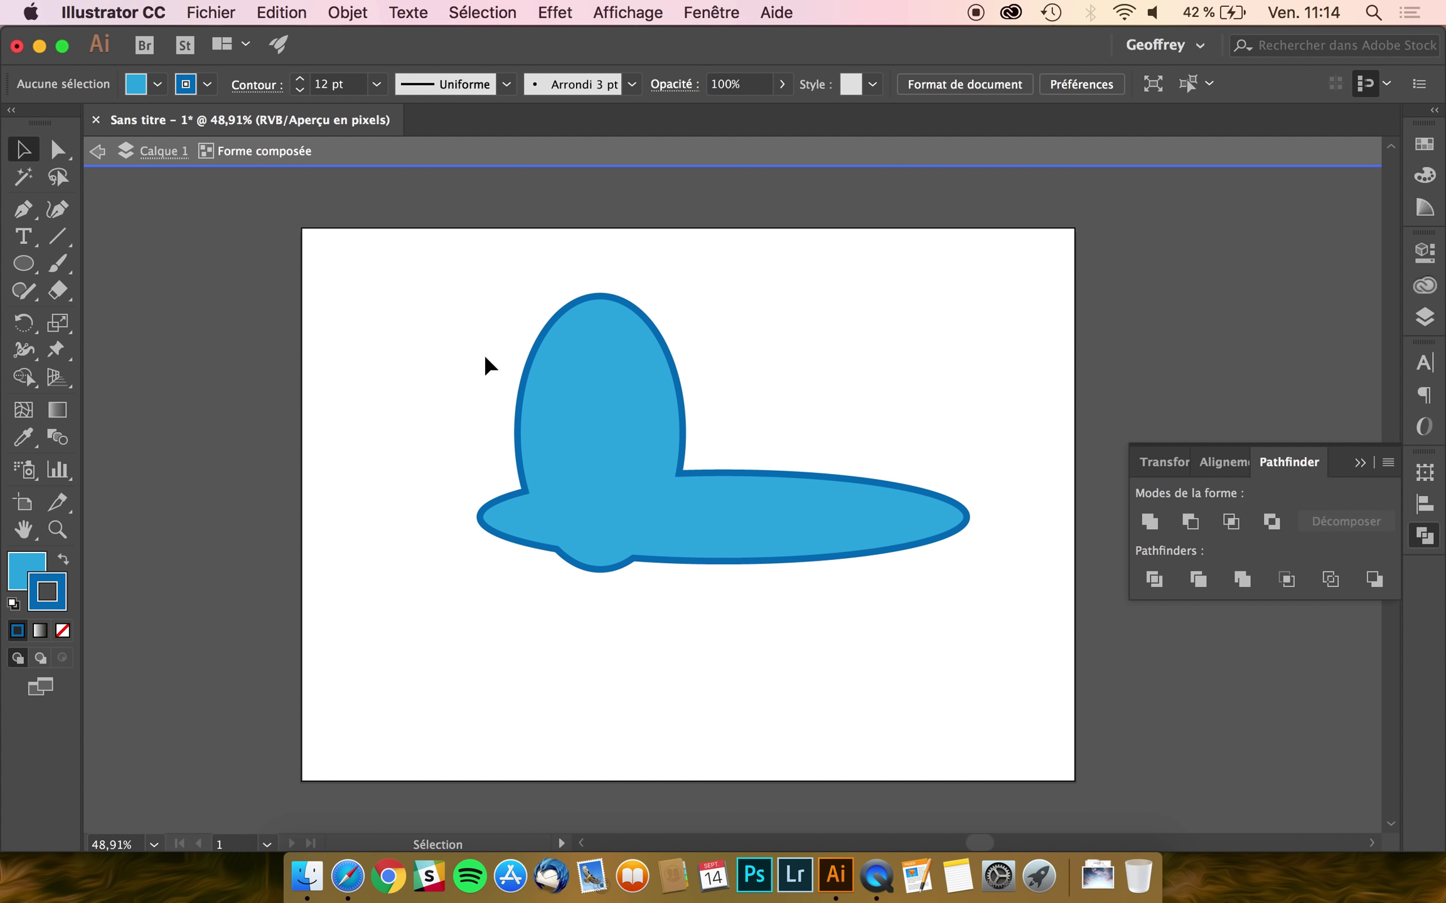
double_click(483, 358)
left_click(618, 402)
- Delete the old shape, draw wide and tall crossing ellipses, and Divide them into pieces
key("Delete")
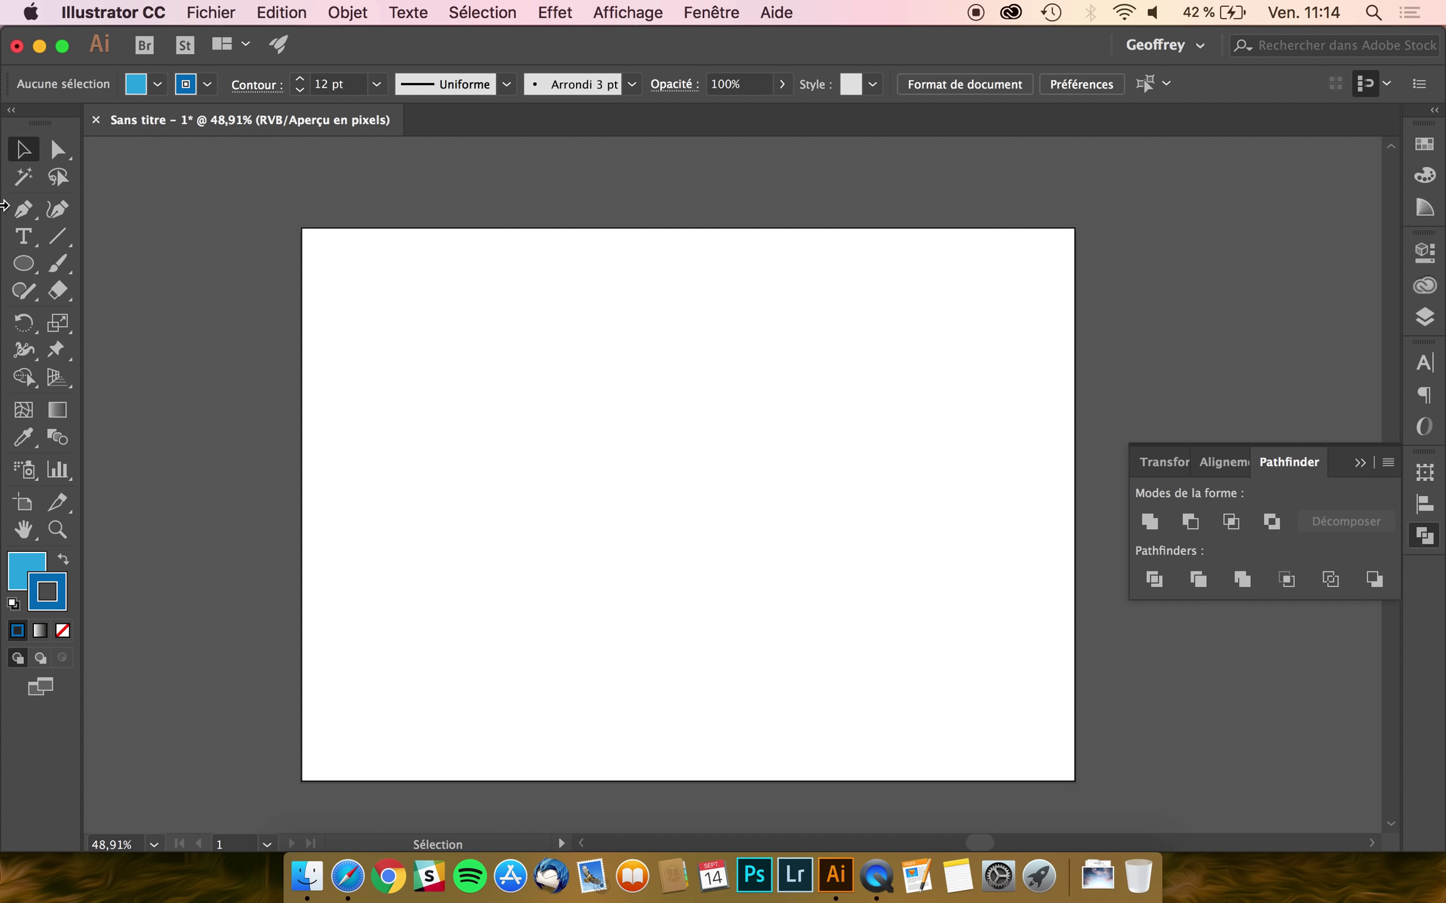
left_click(24, 264)
left_click_drag(916, 412, 460, 511)
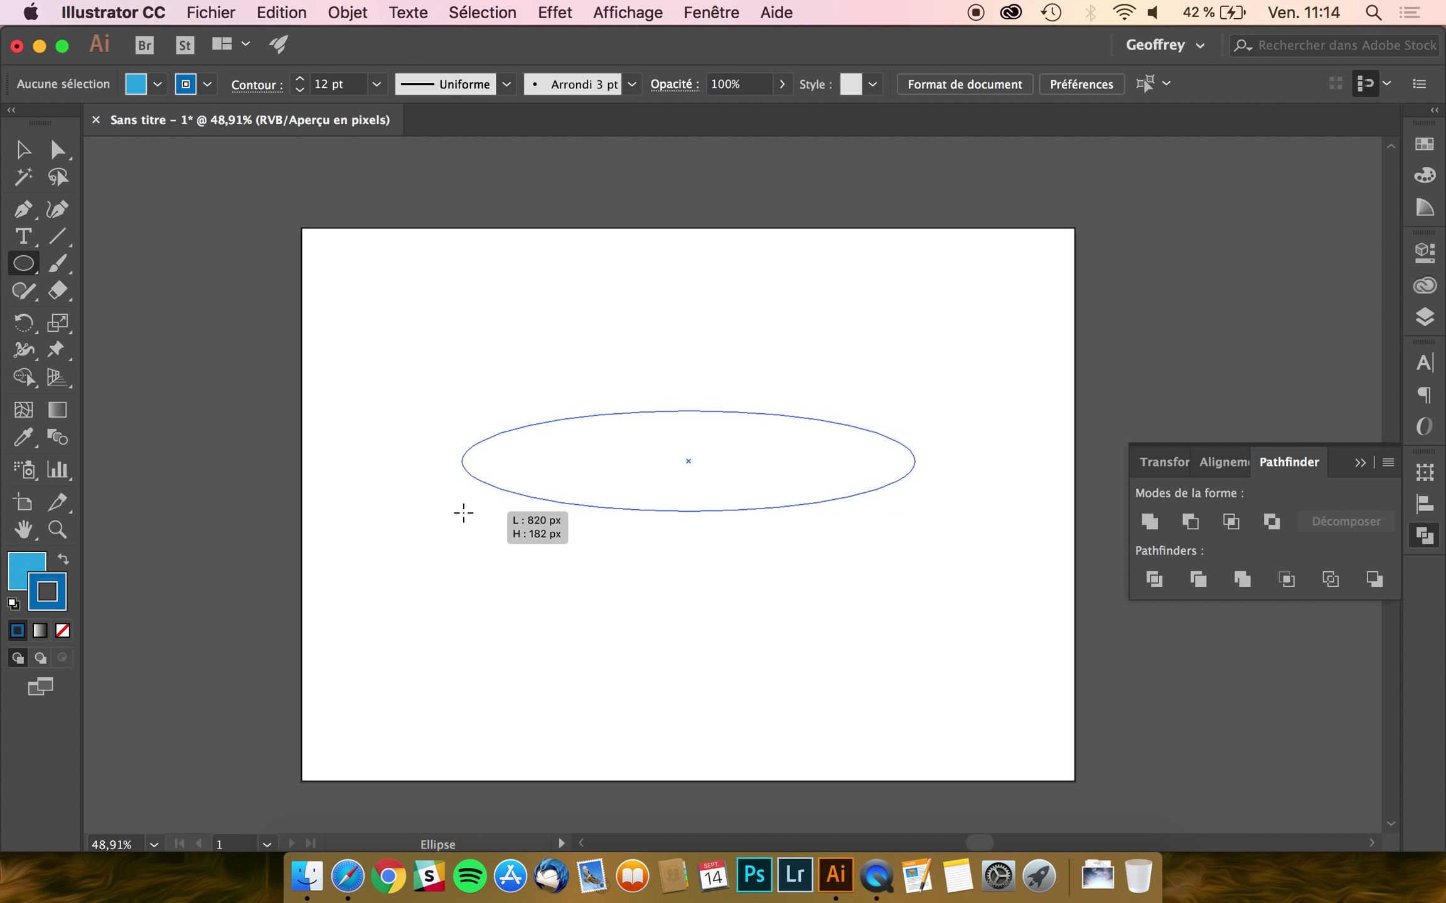
left_click_drag(777, 295, 603, 678)
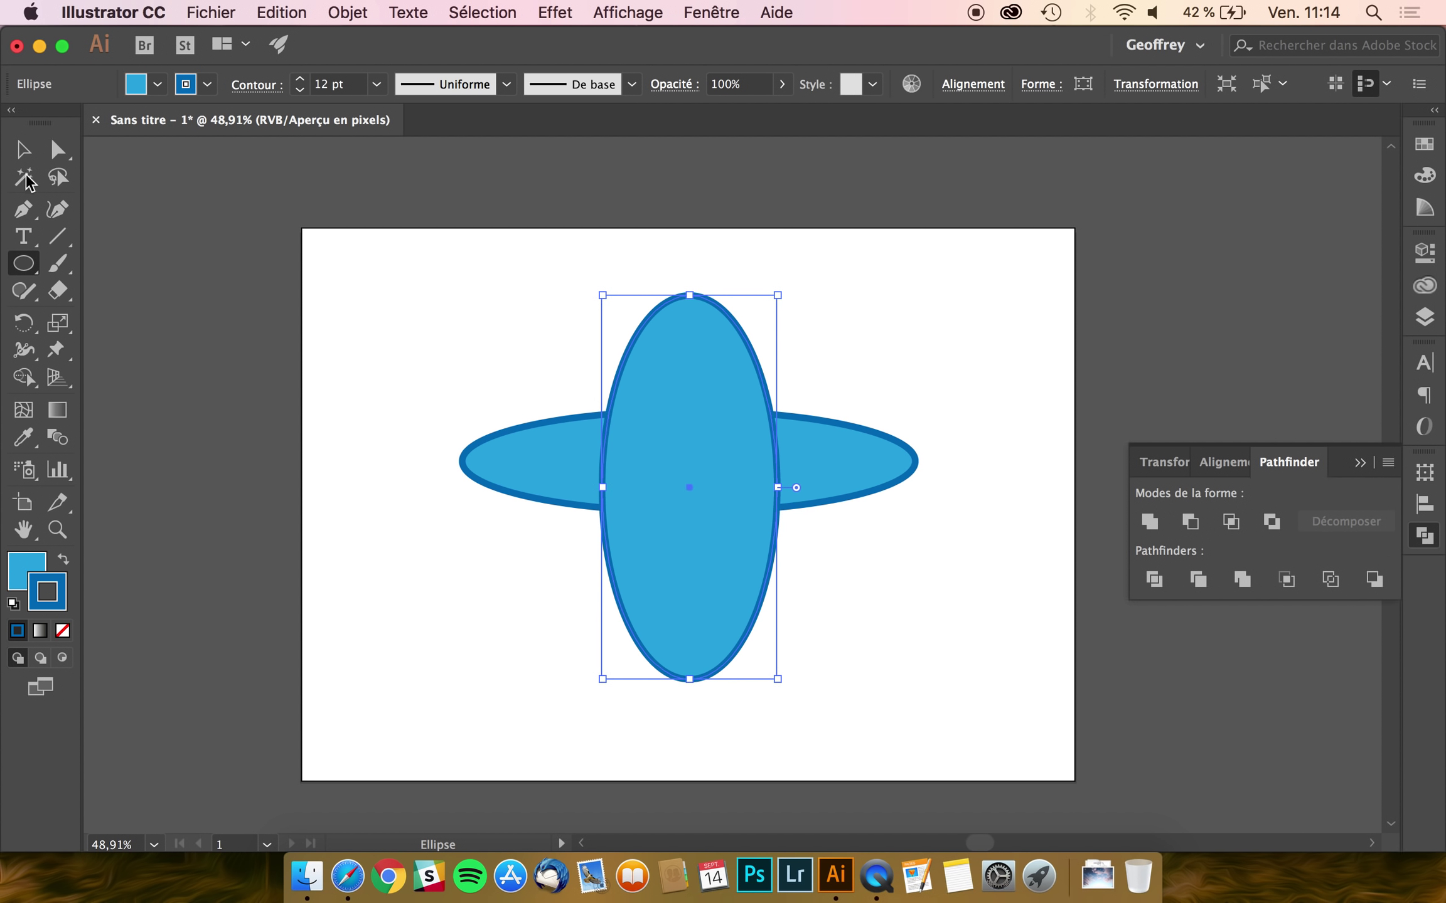
left_click(27, 158)
left_click_drag(476, 290, 775, 548)
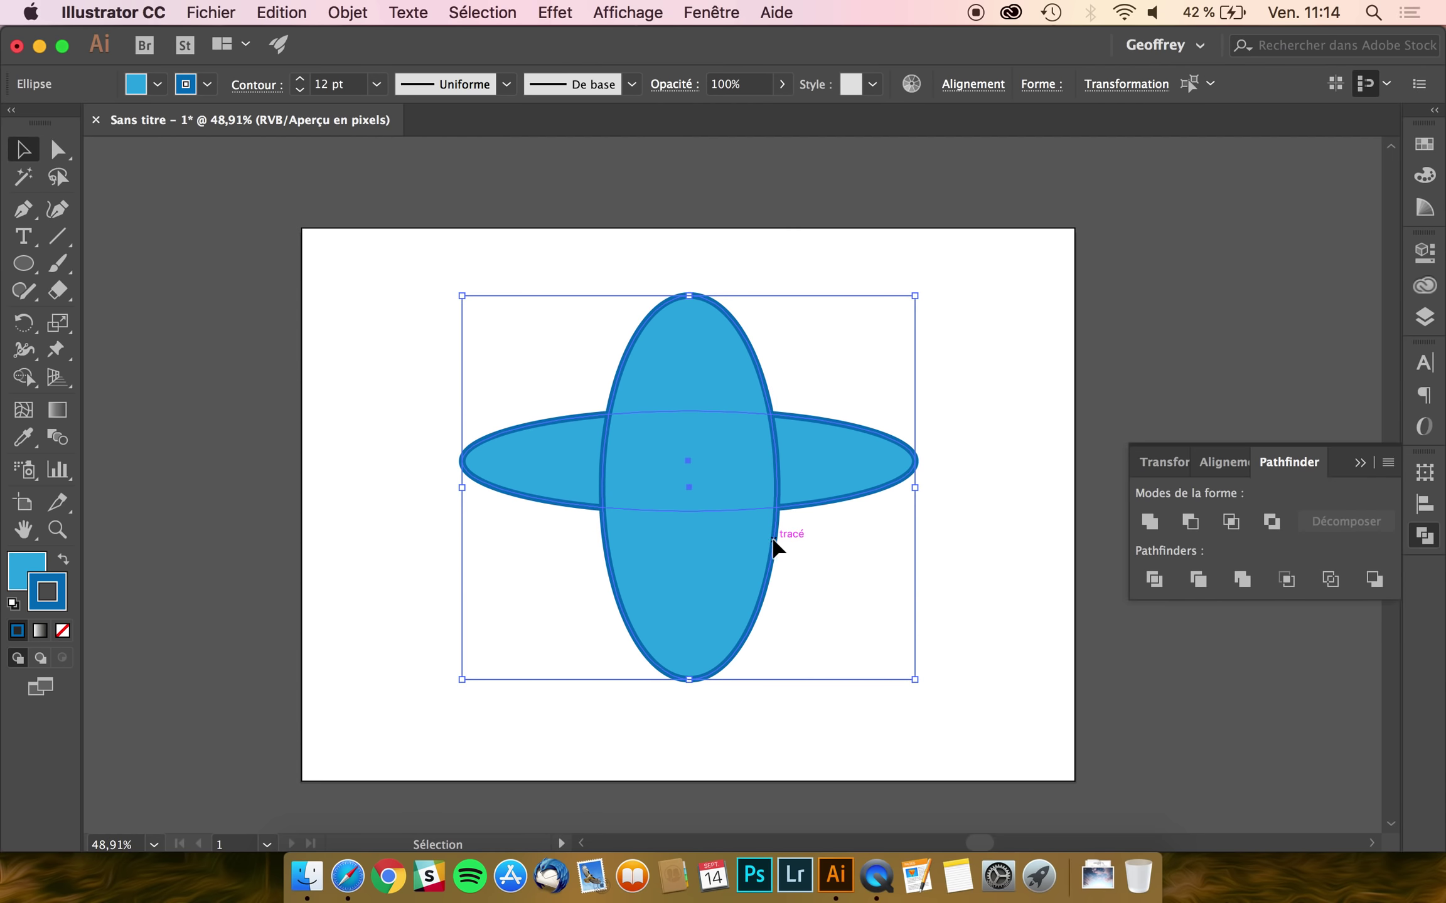
left_click(1153, 579)
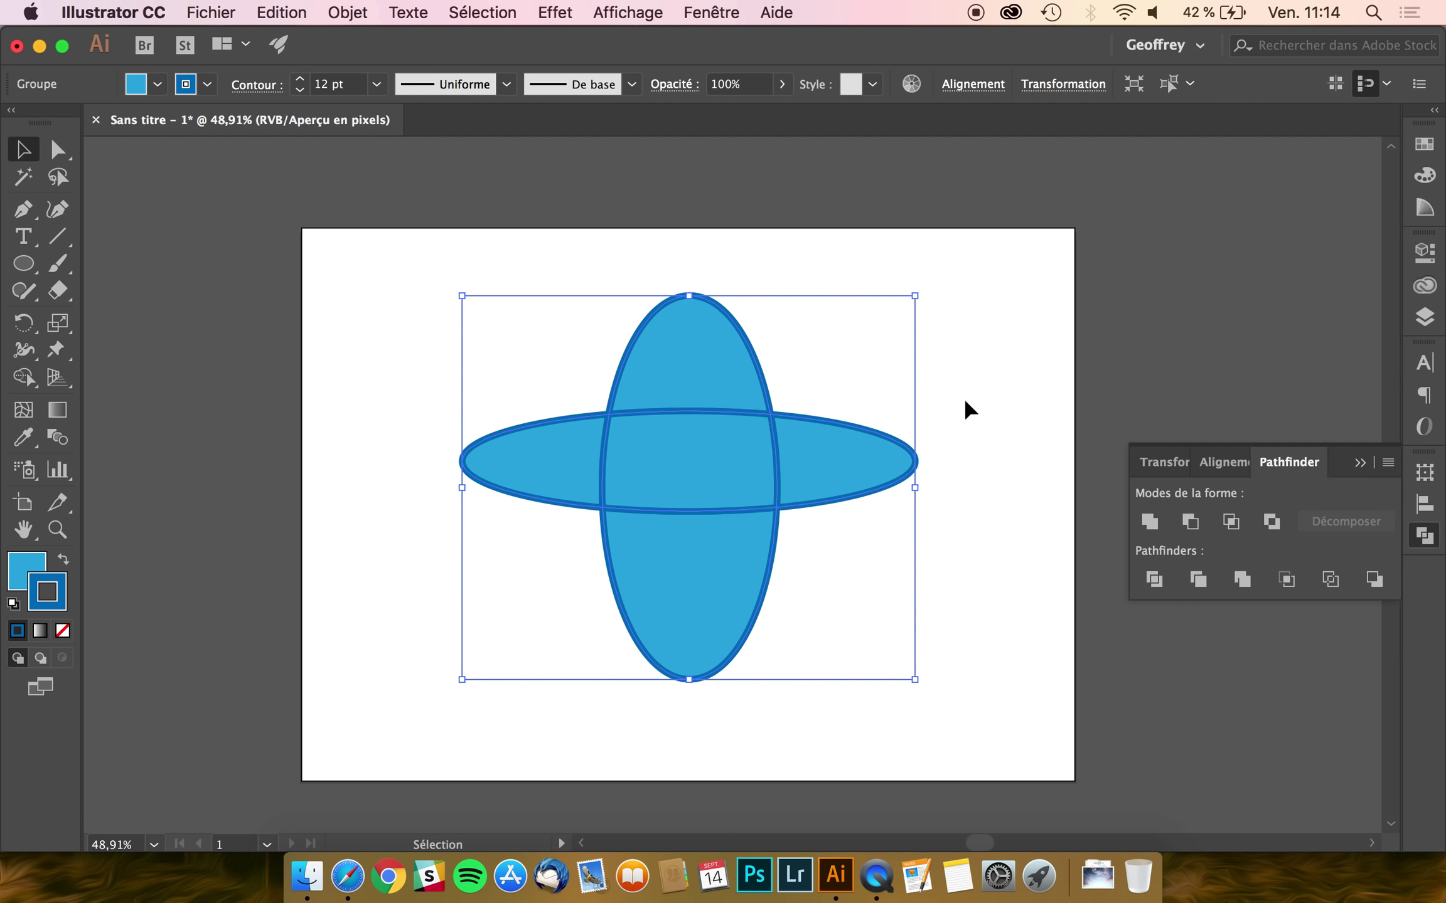
left_click(947, 411)
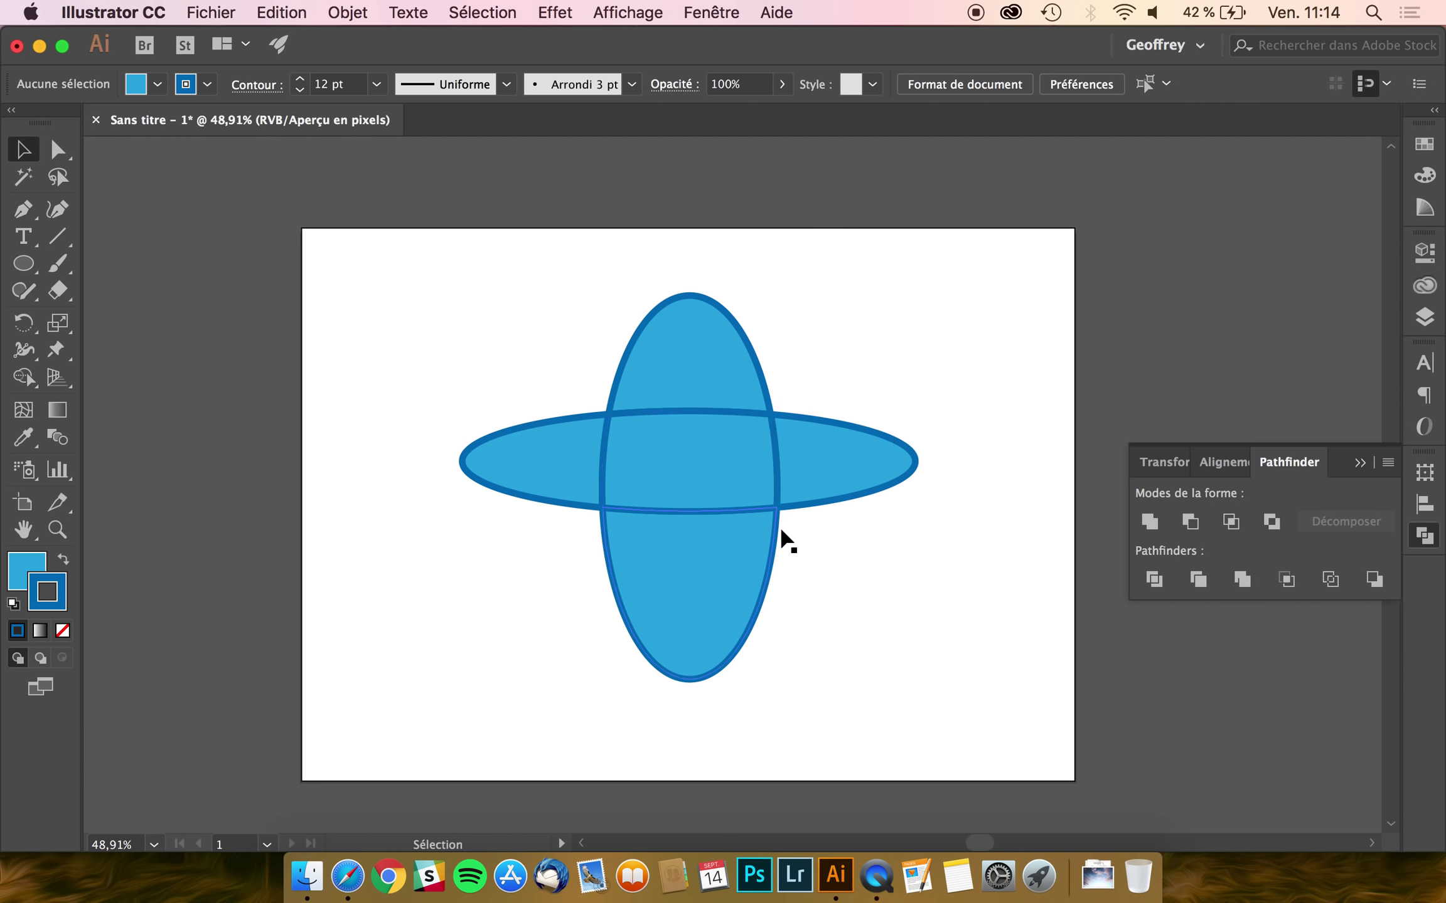
- In isolation mode, push the top, right, bottom and left pieces outward, leaving gaps around the centre square
left_click(631, 346)
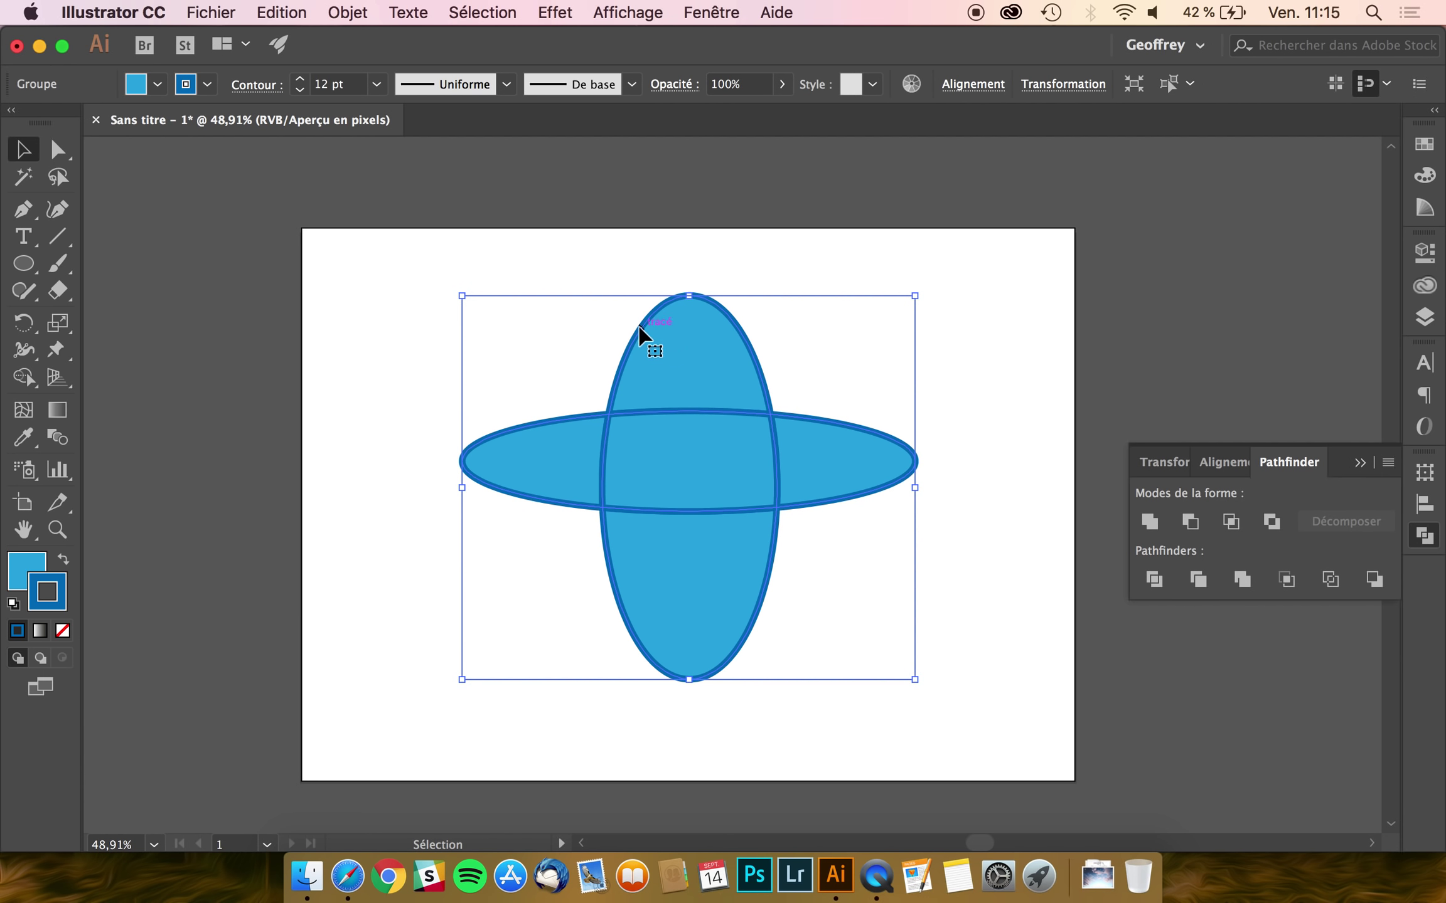
double_click(640, 327)
left_click(640, 326)
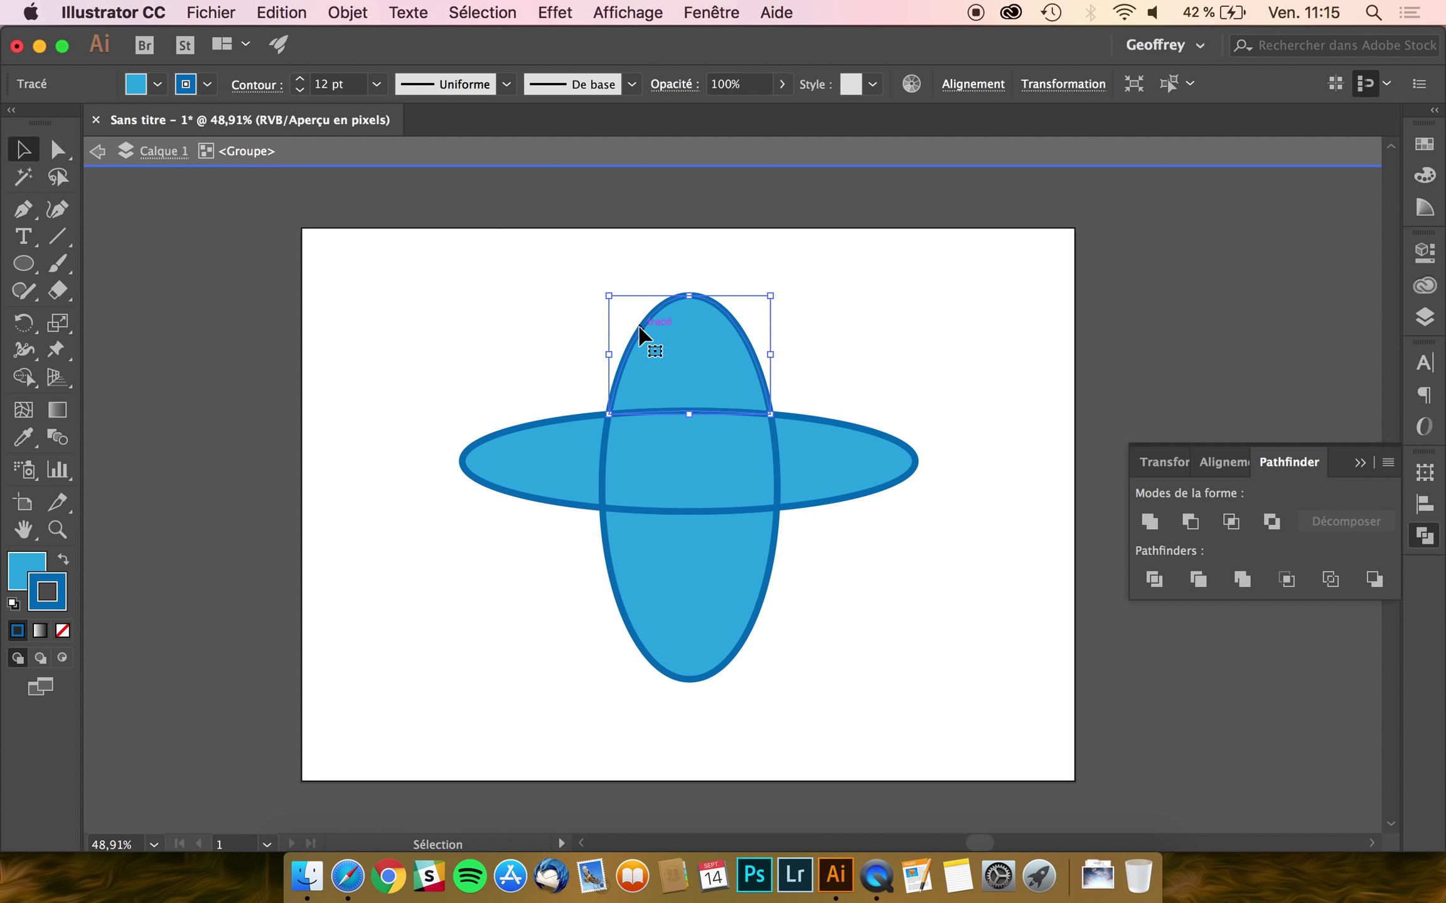
left_click_drag(653, 326, 667, 305)
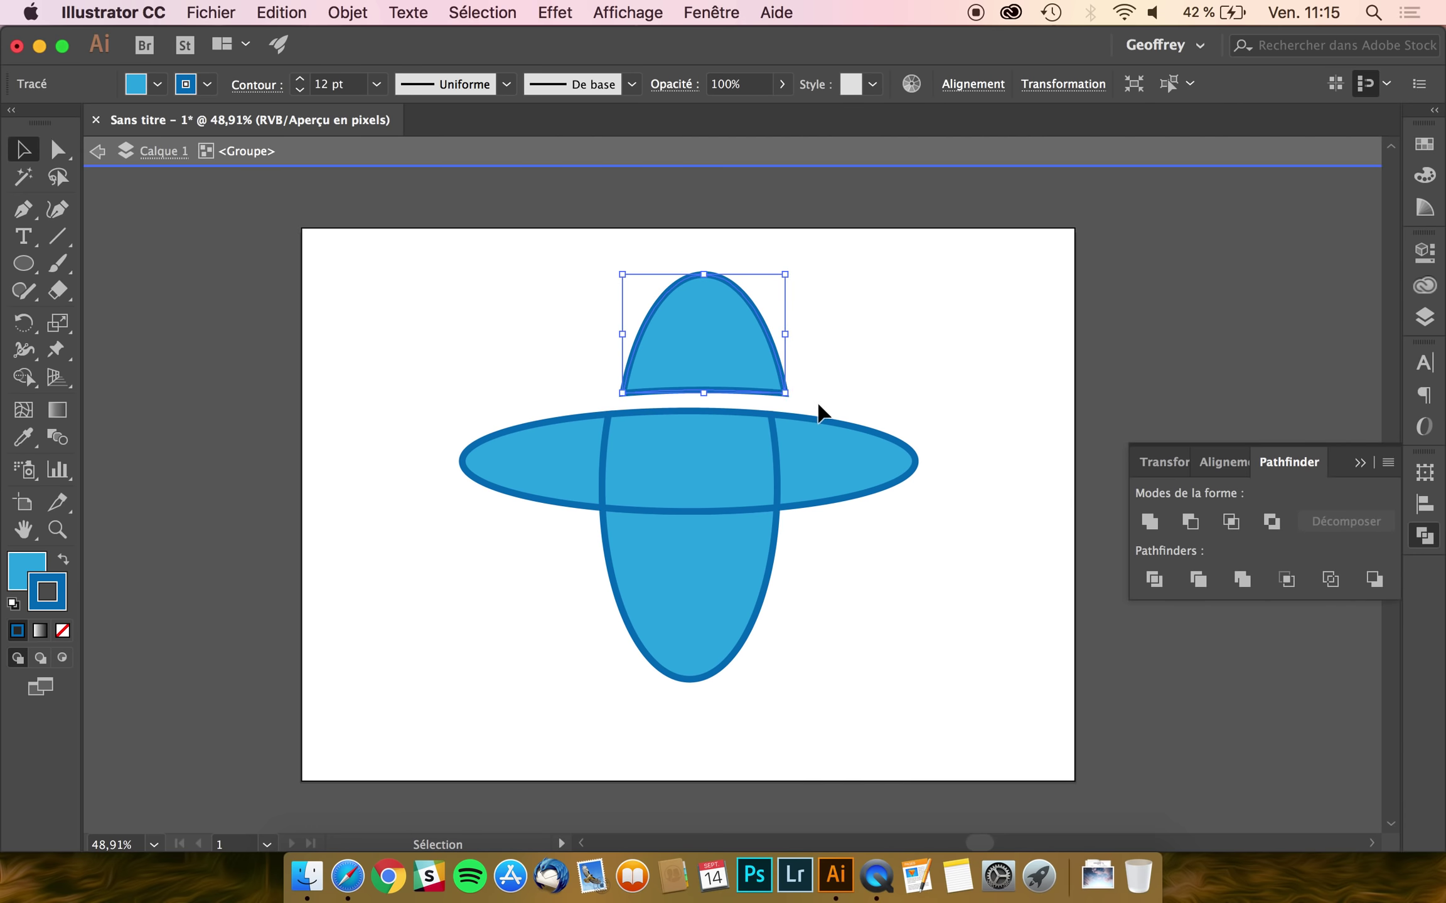
left_click_drag(825, 429, 855, 429)
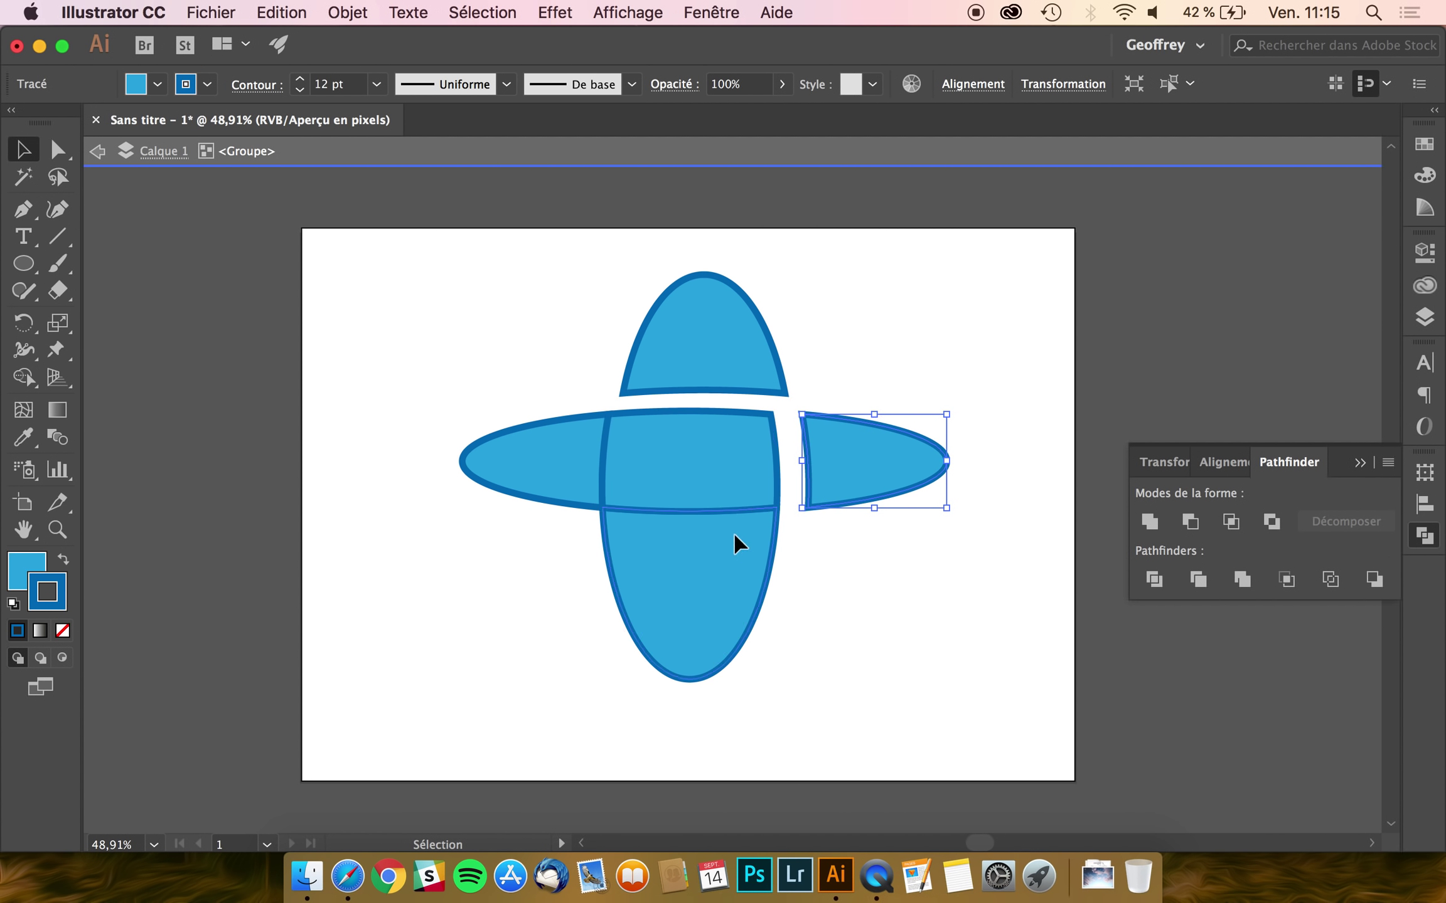
left_click_drag(739, 543, 739, 565)
left_click_drag(548, 467, 530, 467)
left_click_drag(712, 313, 691, 313)
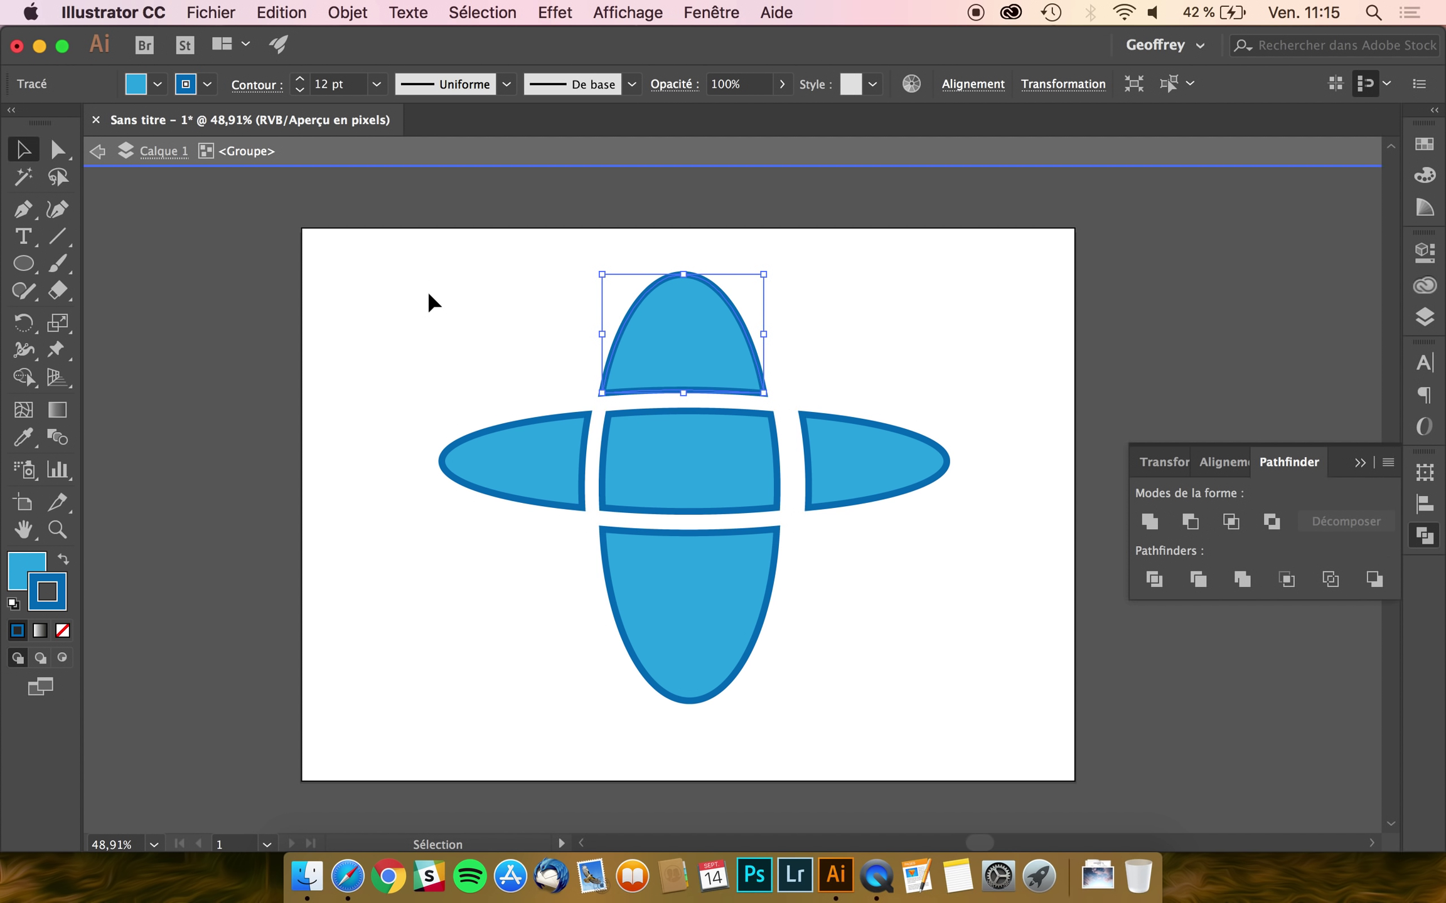
double_click(433, 340)
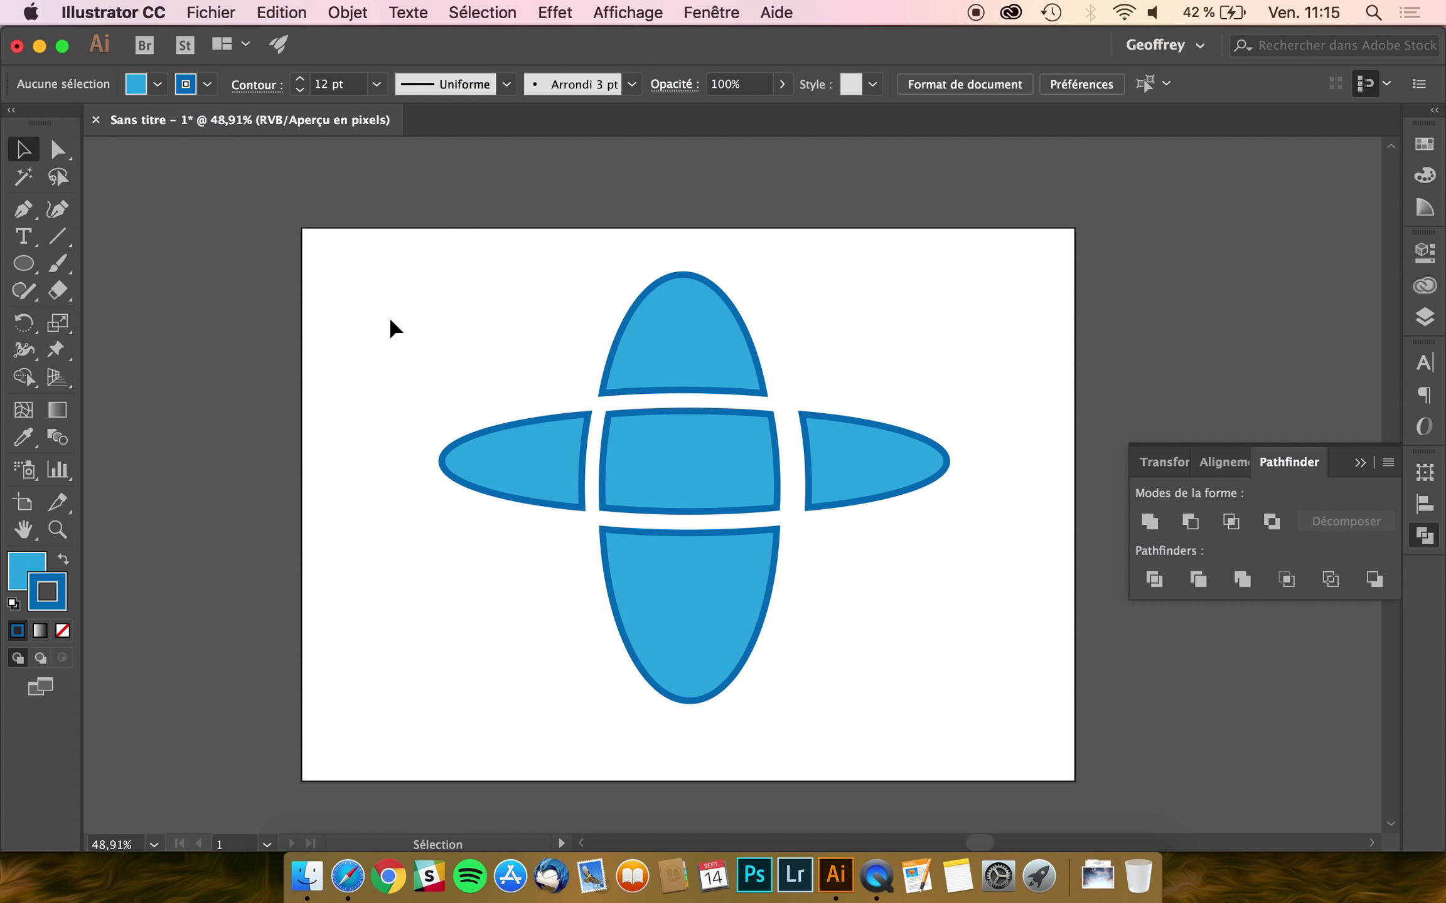
- Shift the divided-pieces group slightly left and ungroup it with Object > Ungroup
left_click(698, 332)
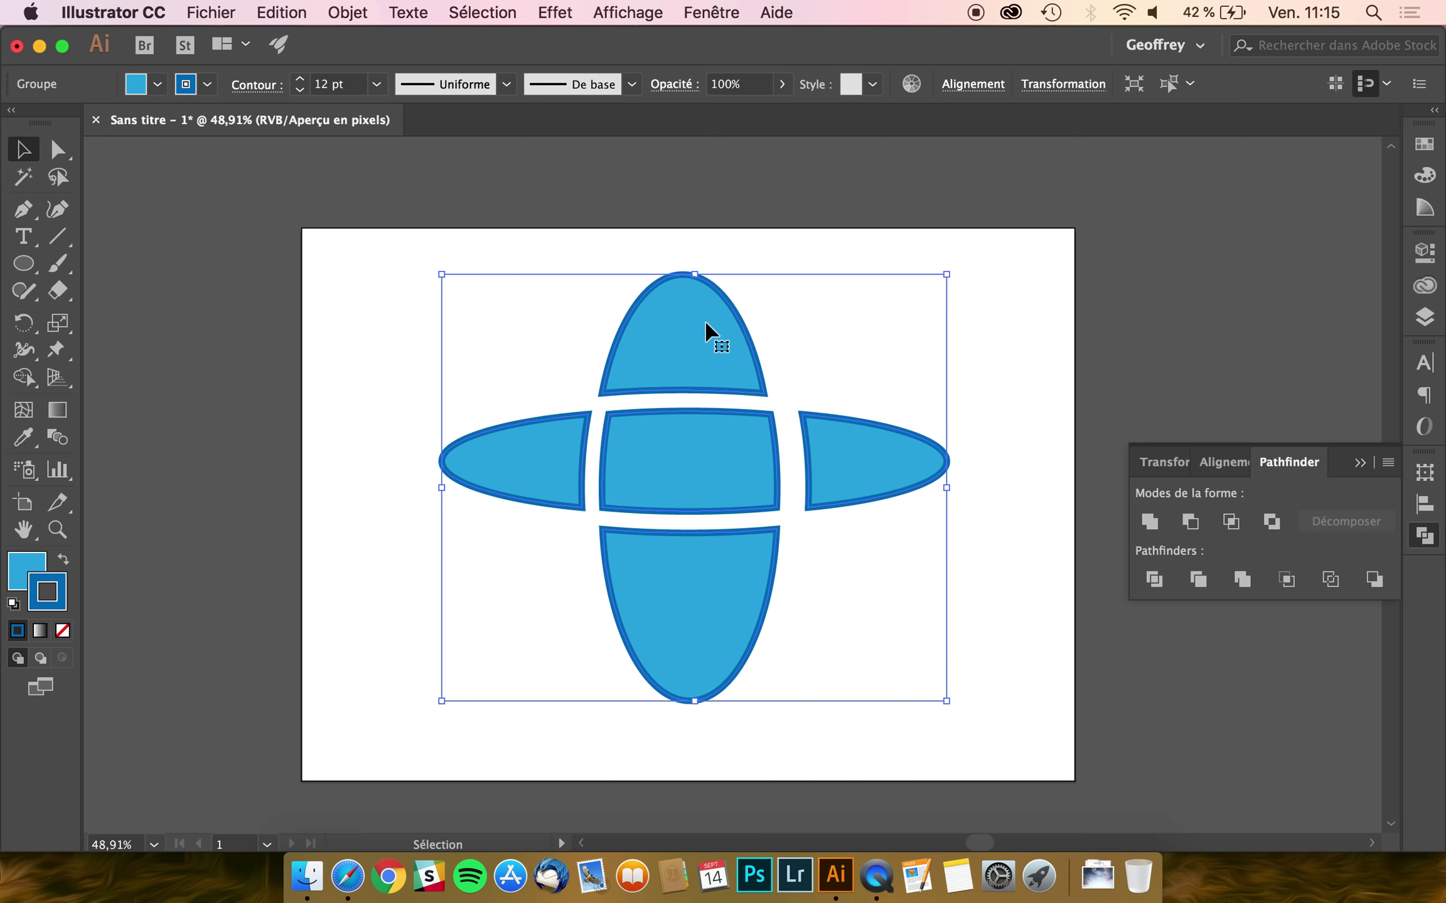
left_click_drag(710, 330, 693, 323)
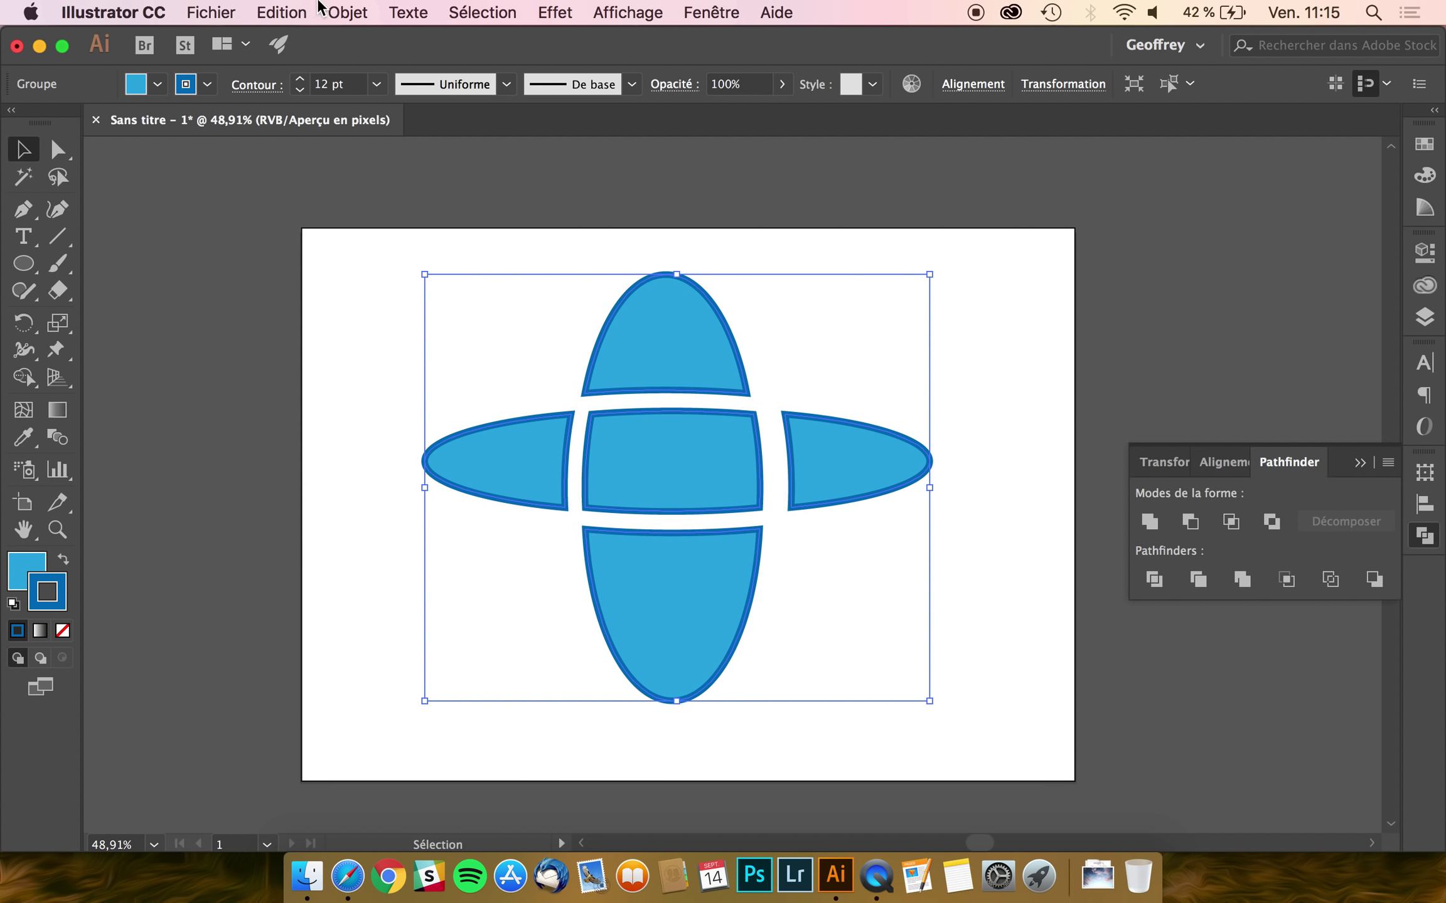
left_click(292, 11)
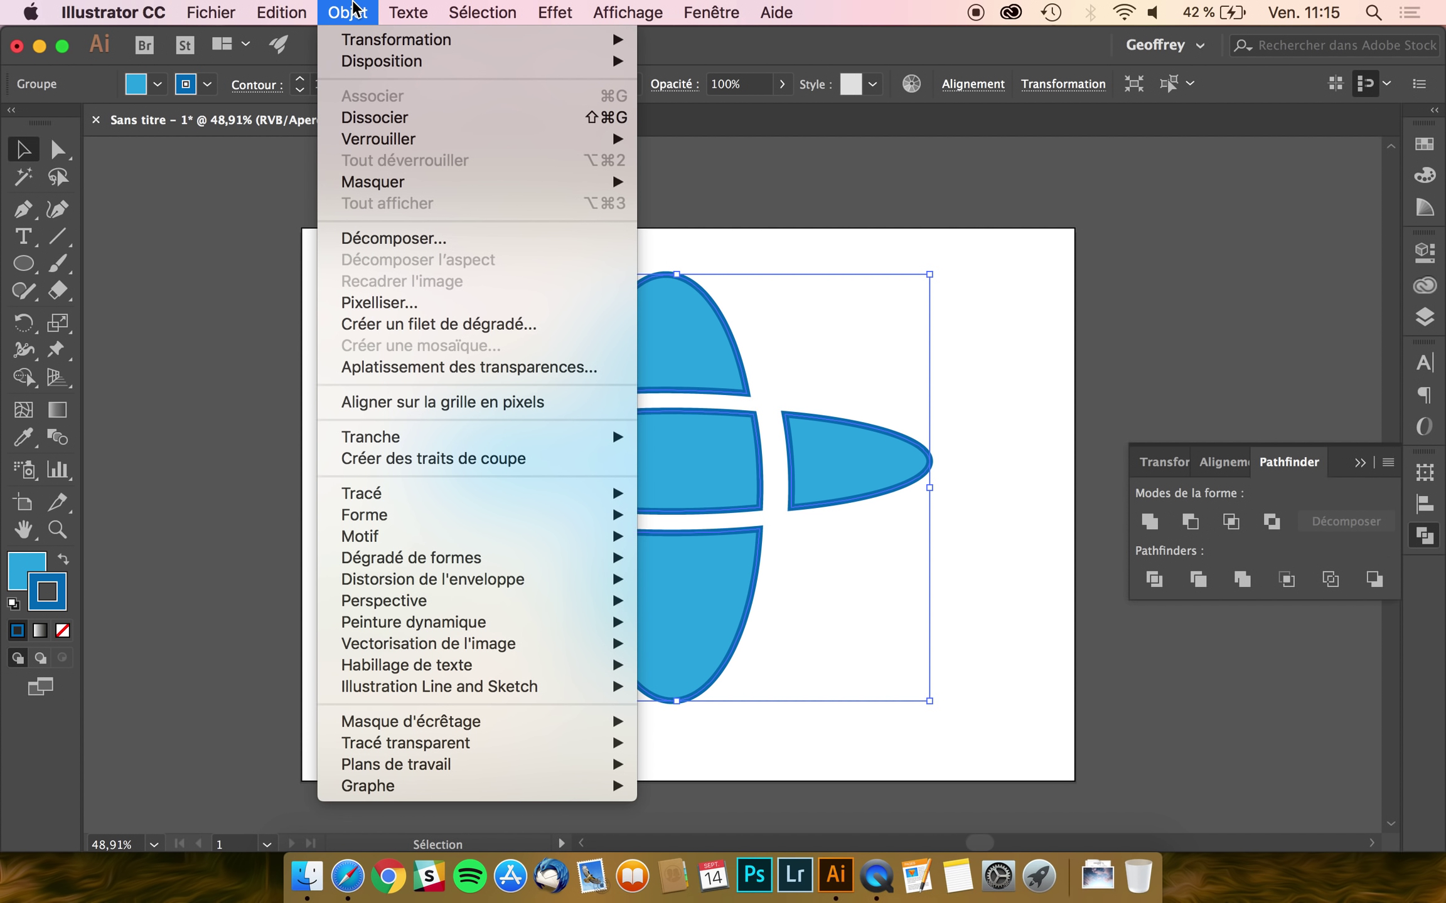
mouse_move(347, 13)
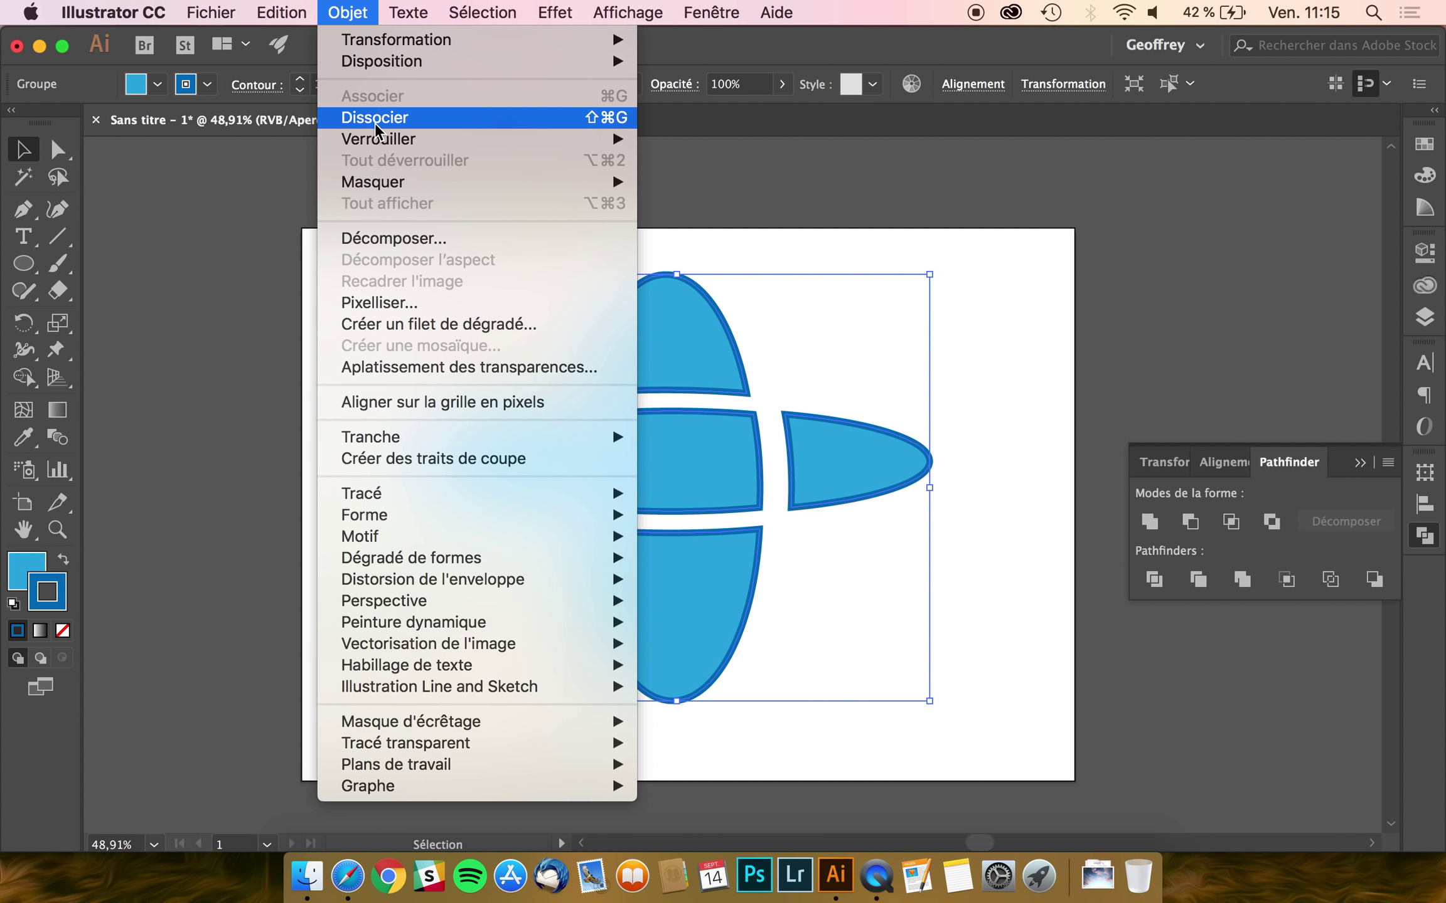
left_click(376, 118)
left_click(350, 304)
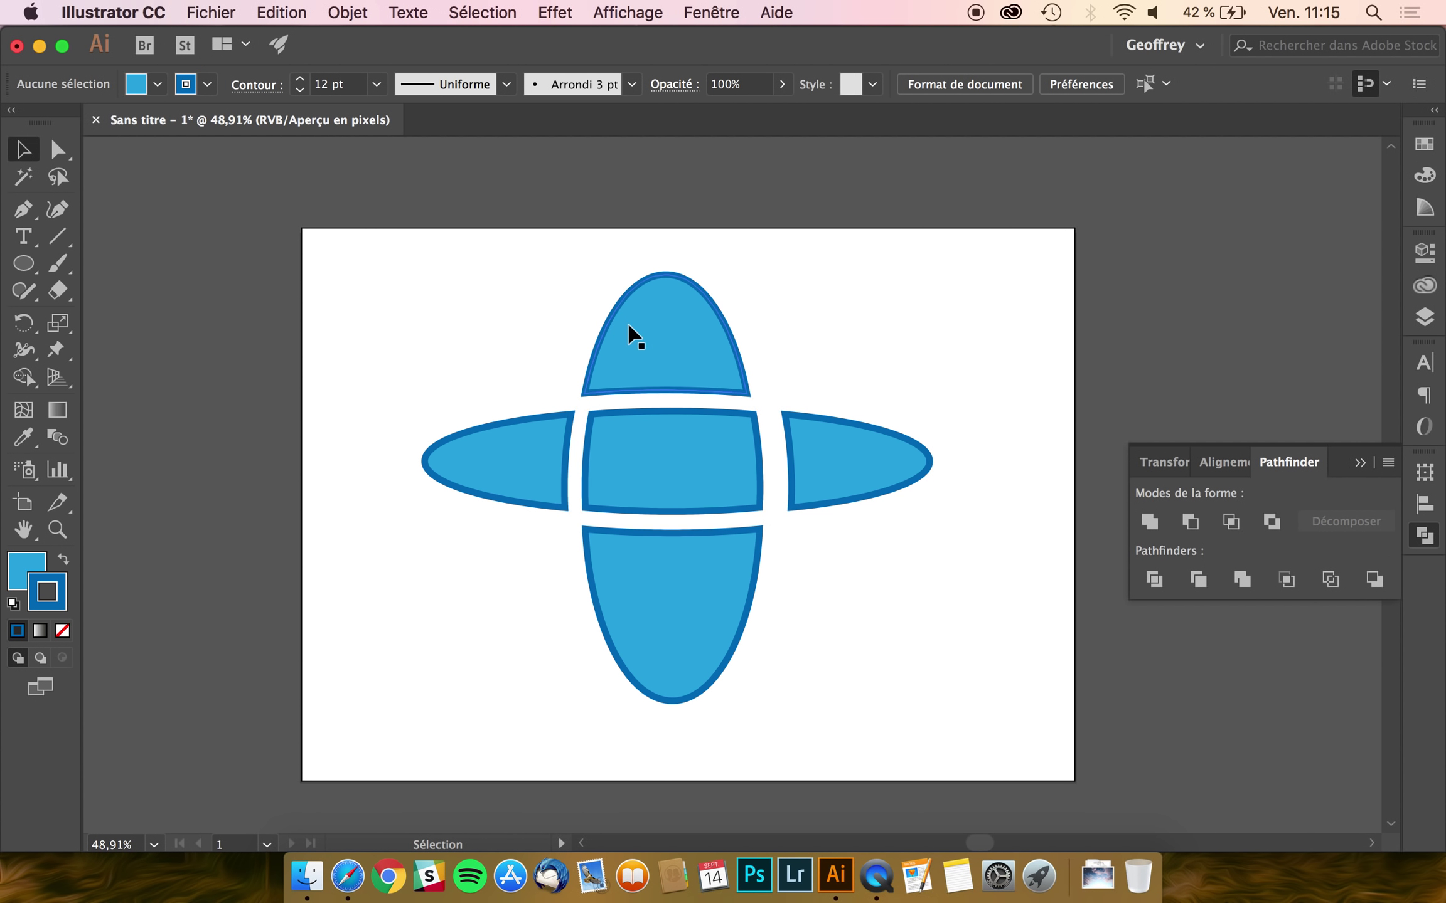
- Scatter the five pieces around the artboard, then marquee-select and delete them all
left_click_drag(628, 325, 732, 306)
left_click_drag(637, 510, 637, 494)
left_click_drag(510, 490, 489, 427)
left_click_drag(676, 643, 590, 636)
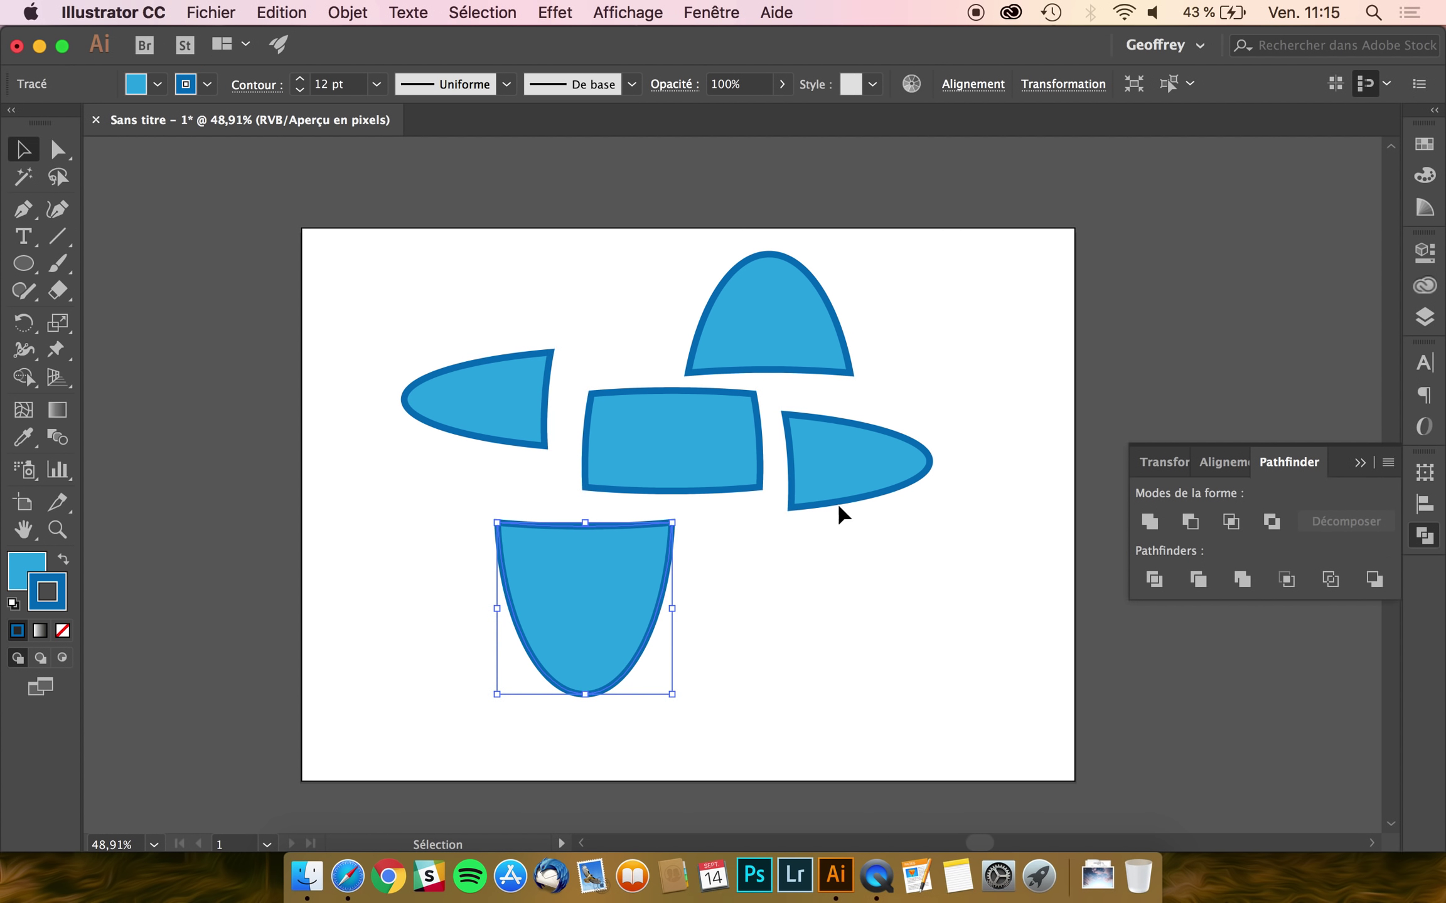
left_click_drag(878, 471, 962, 524)
mouse_move(751, 334)
left_mouse_down()
mouse_move(885, 384)
mouse_move(885, 406)
left_mouse_up()
left_click_drag(1023, 269, 436, 736)
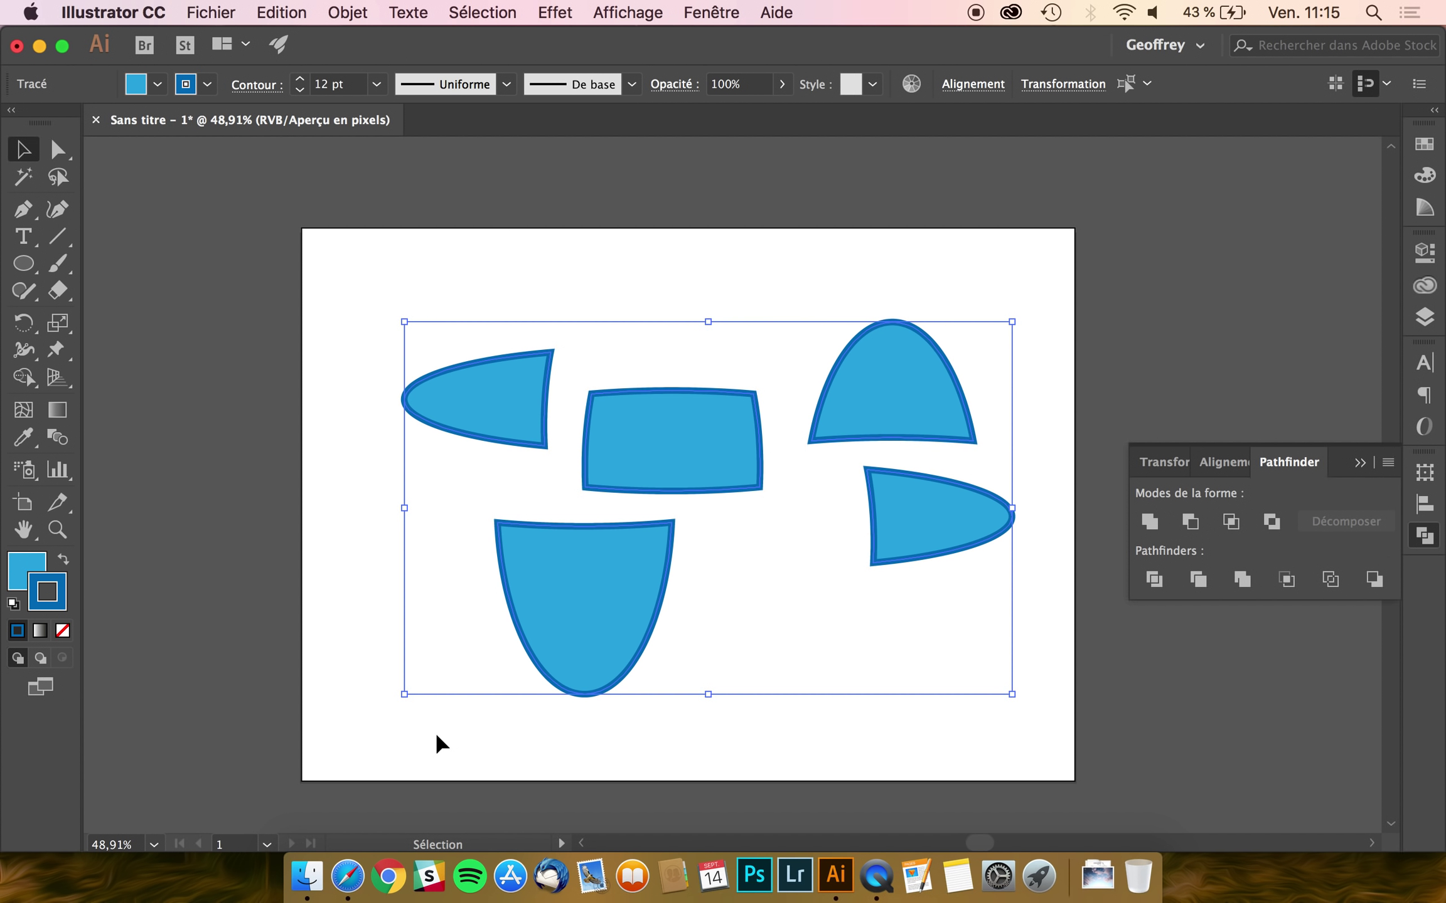
key("Delete")
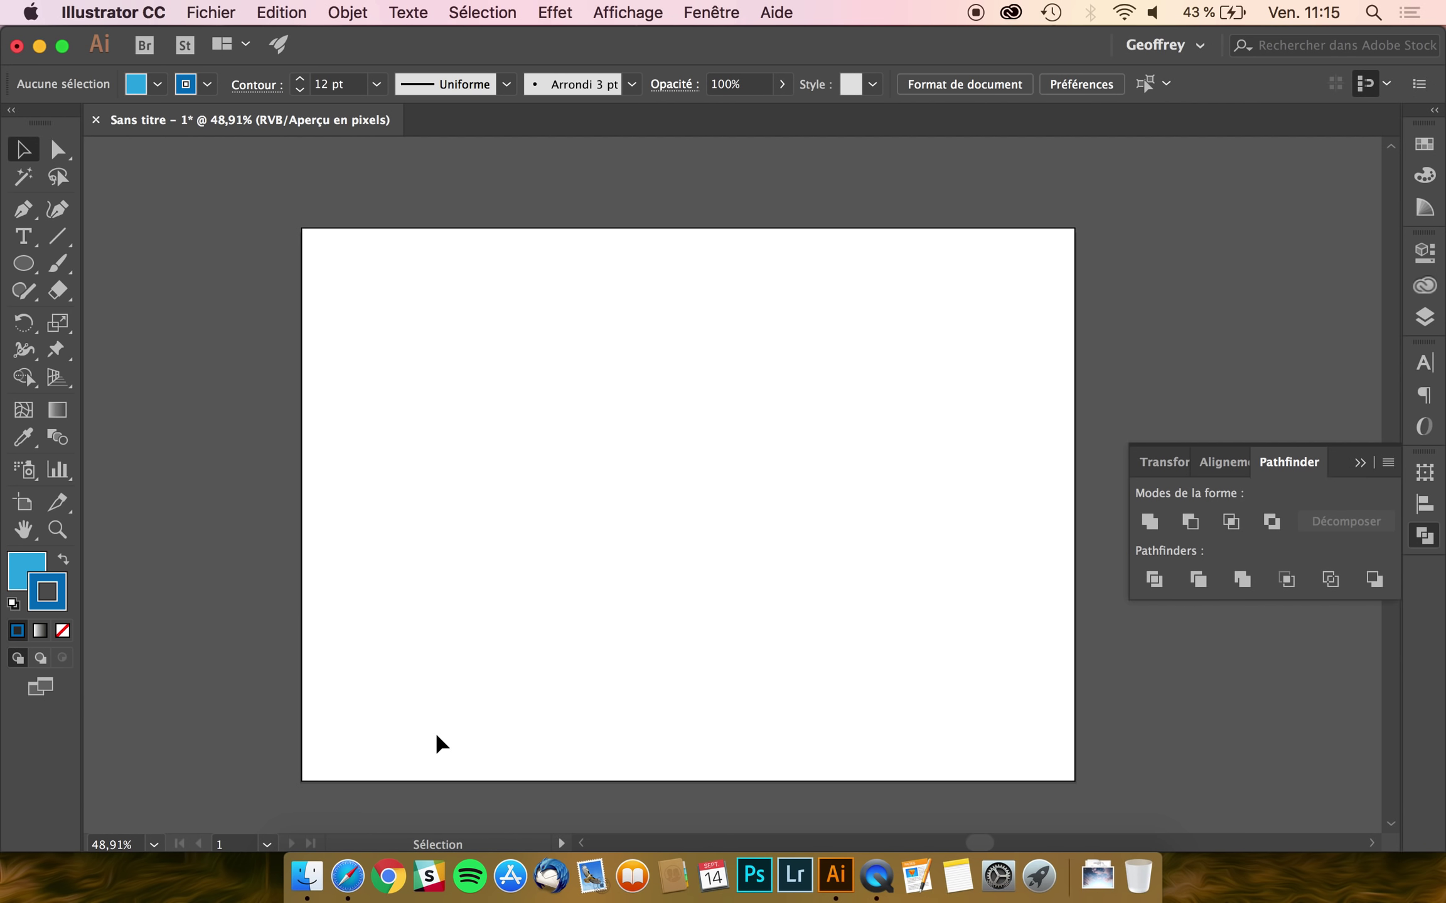
- Draw a tall vertical ellipse and a wide horizontal ellipse crossing at the centre
left_click(23, 264)
left_click_drag(765, 339, 587, 643)
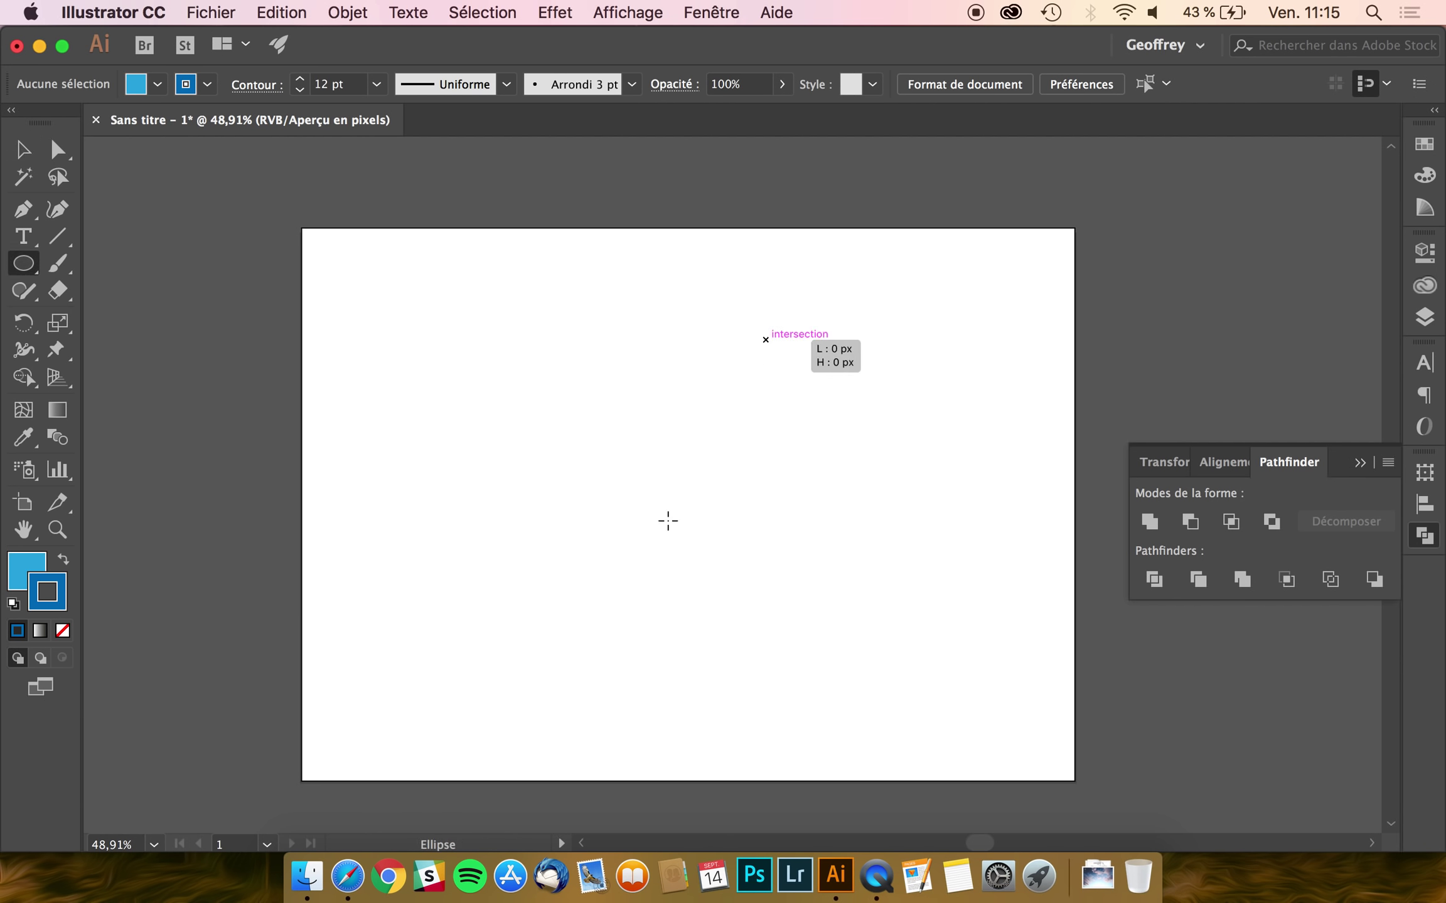
left_click_drag(869, 431, 475, 537)
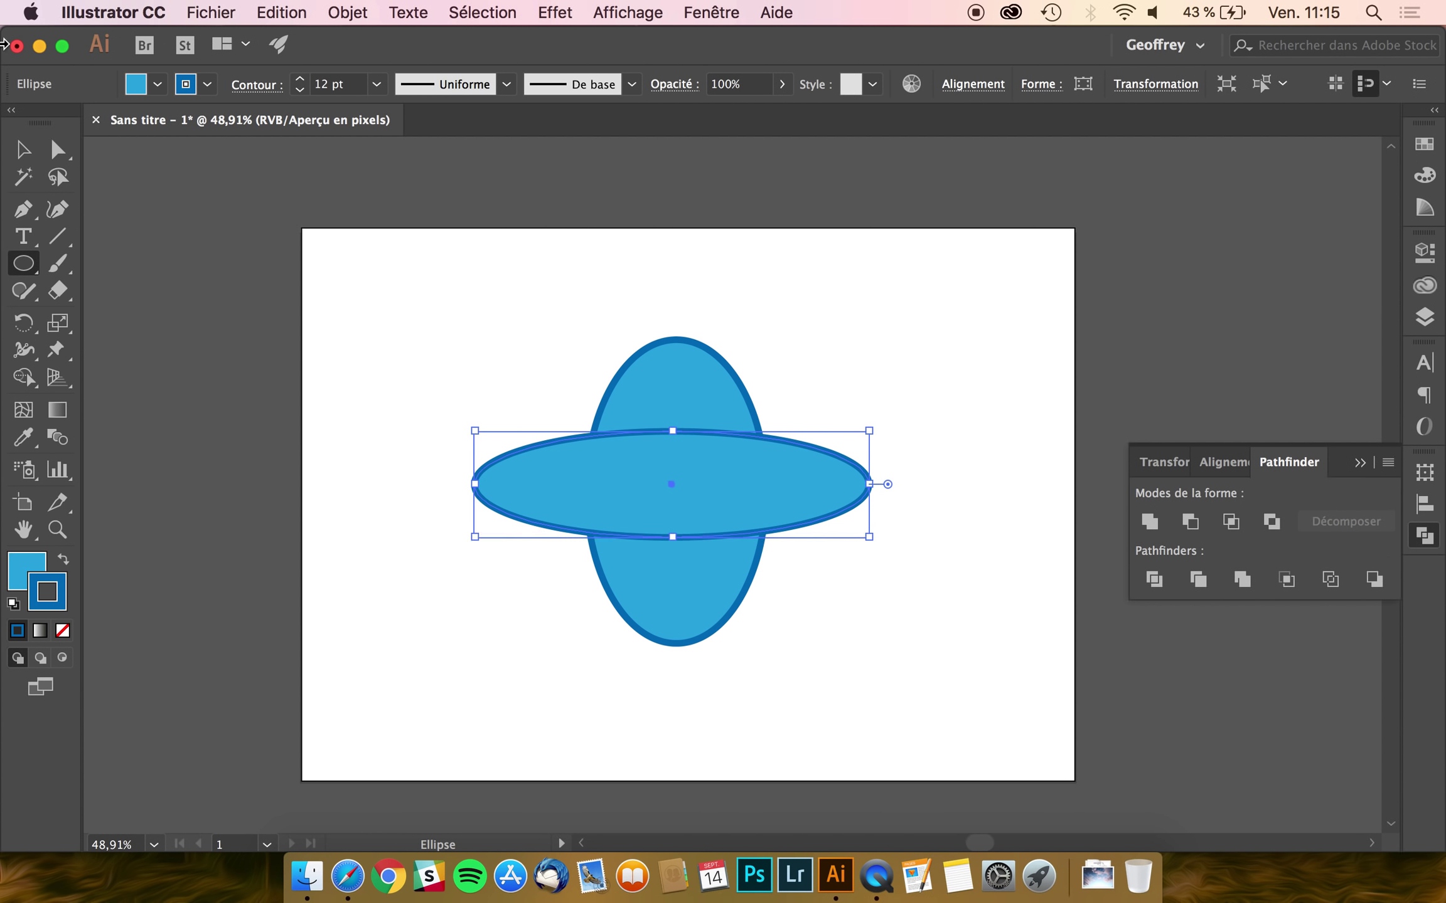
- Merge both ellipses with Pathfinder, then undo it to get back the two stroked ellipses
left_click(23, 149)
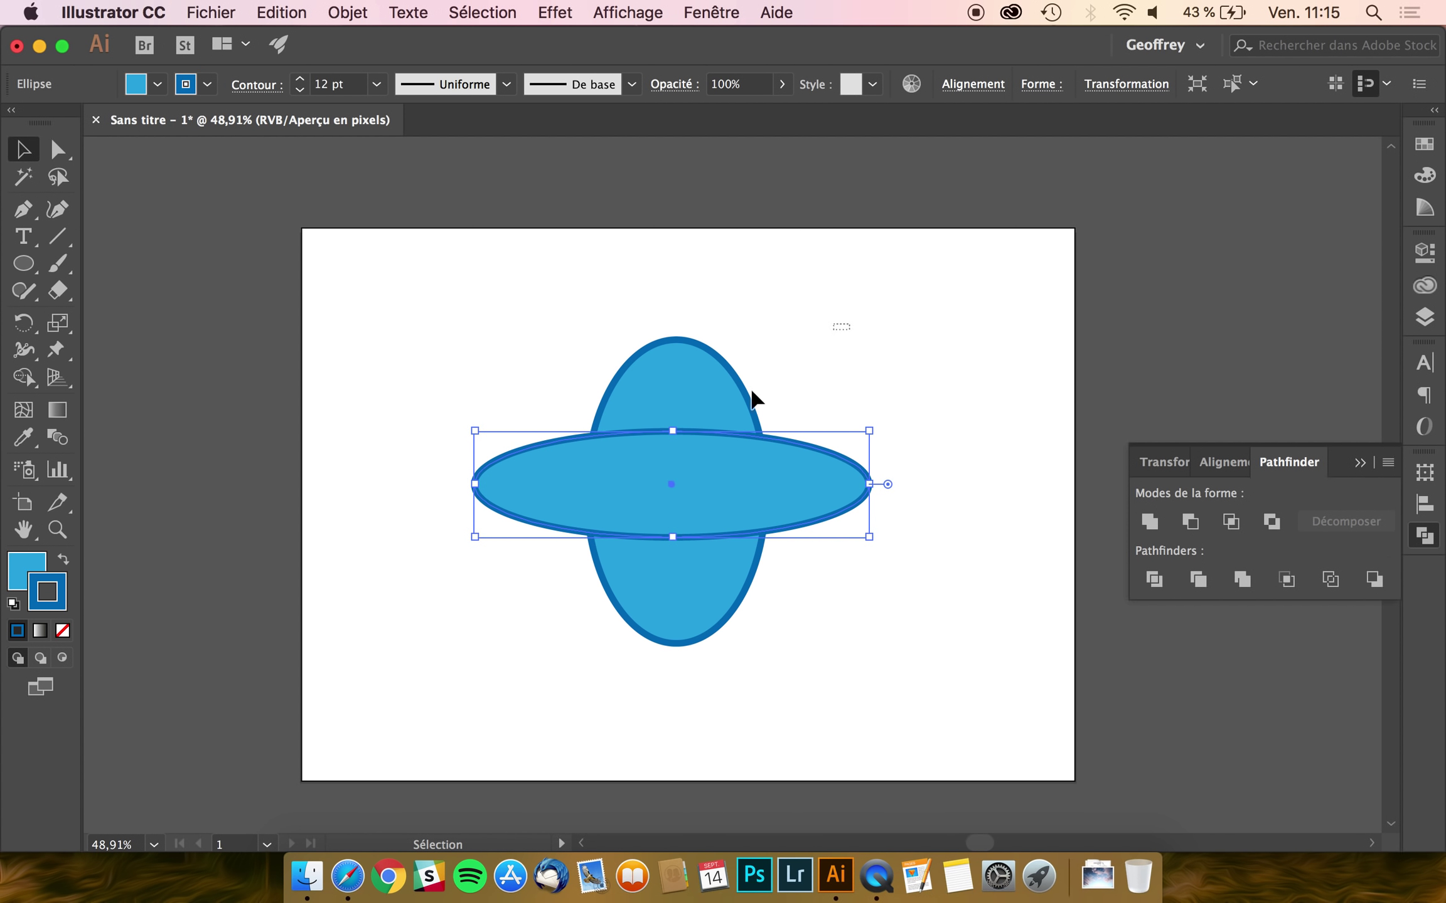
left_click_drag(850, 324, 486, 588)
left_click(1200, 583)
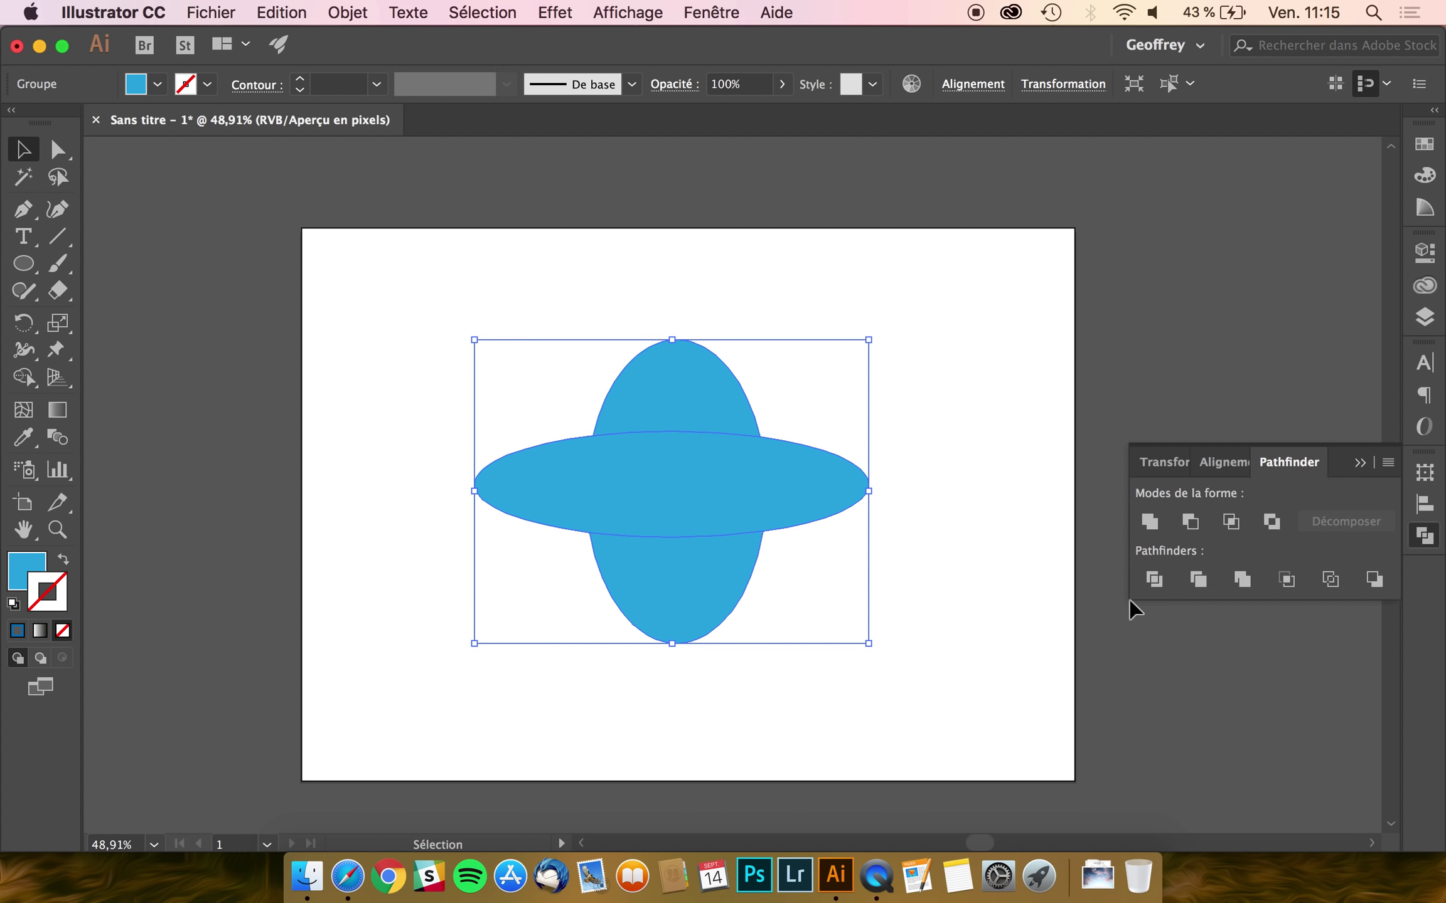
left_click(918, 400)
left_click(757, 467)
key("super+z")
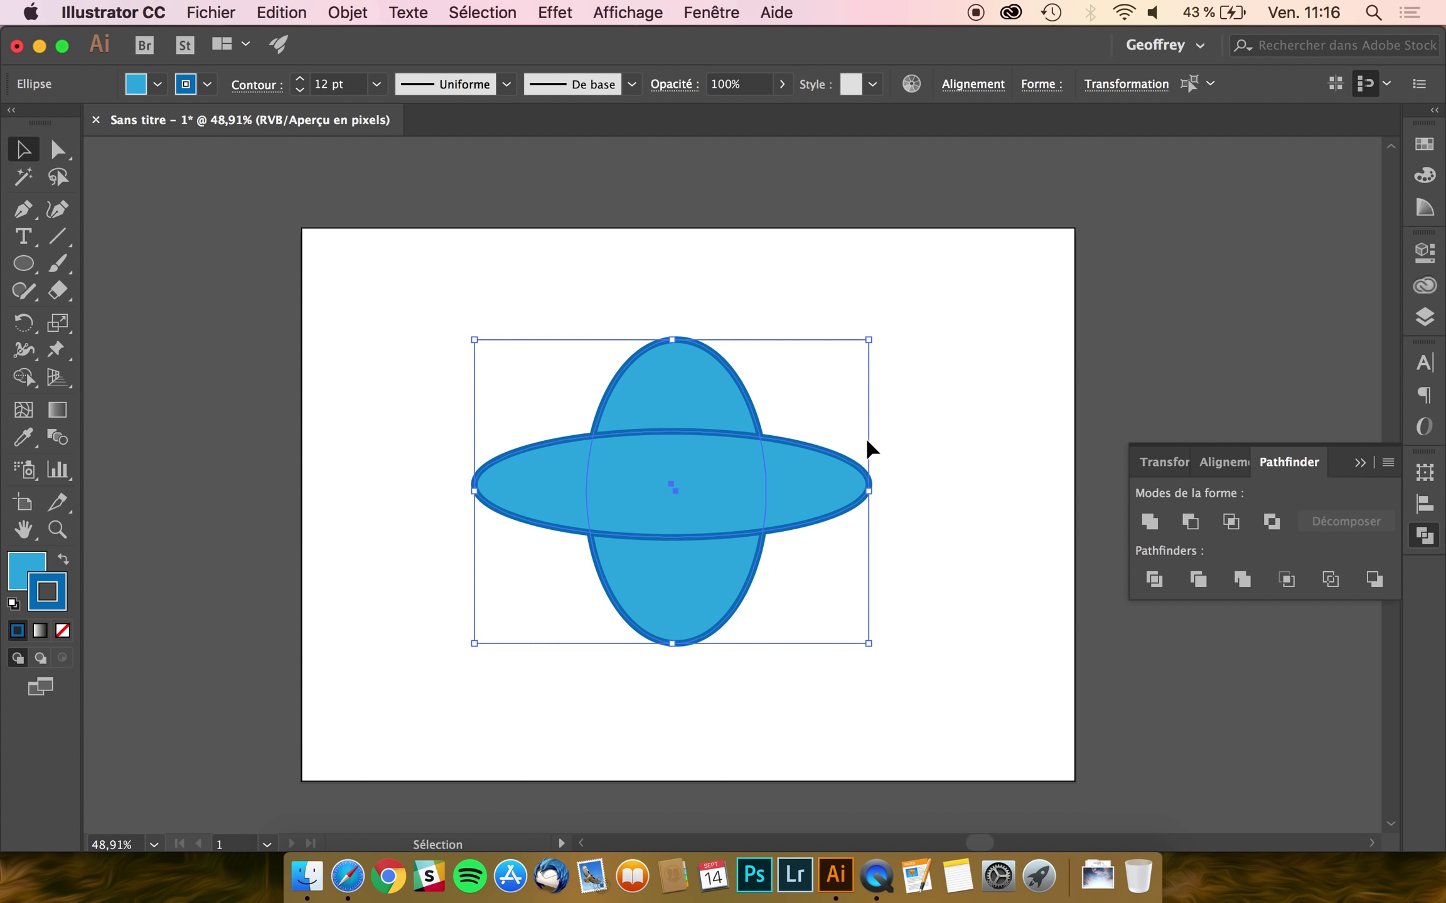
key("super+1")
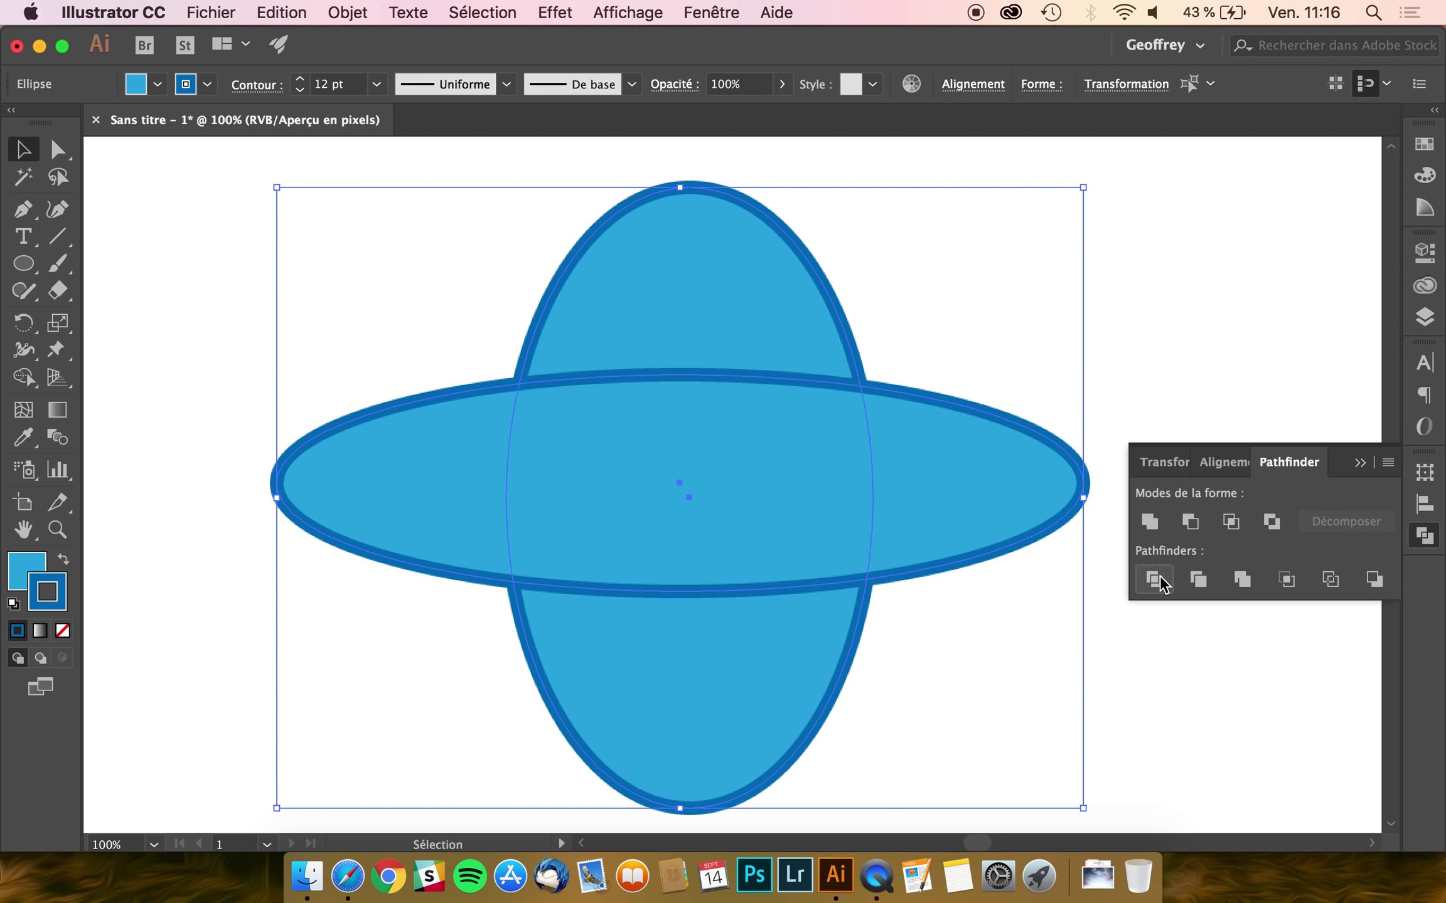
- Trim the crossing ellipses and pull the top and bottom lobes apart in isolation mode
left_click(1195, 582)
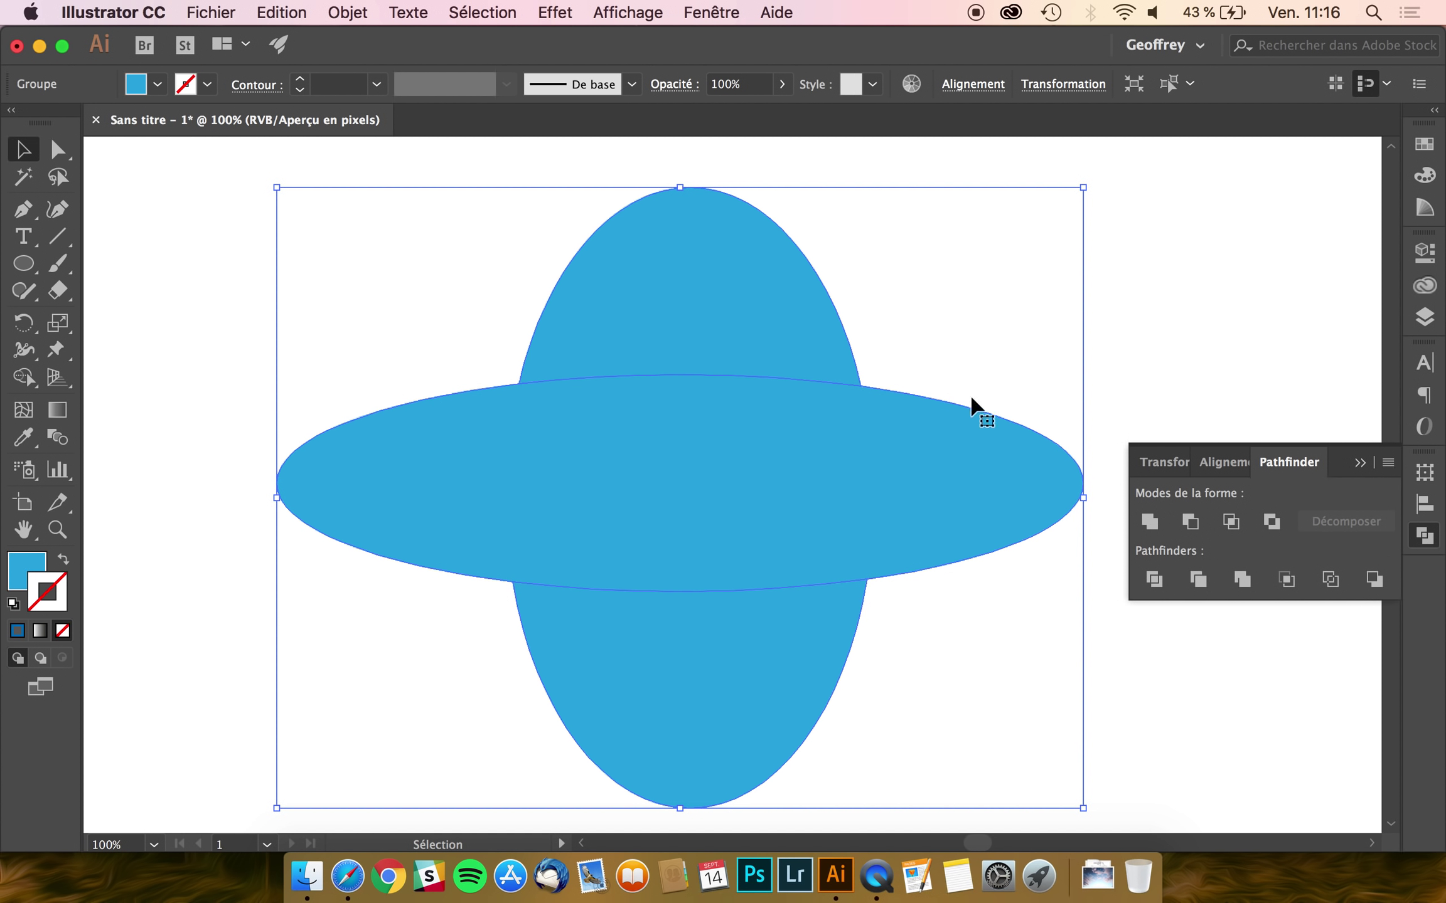
left_click(1120, 335)
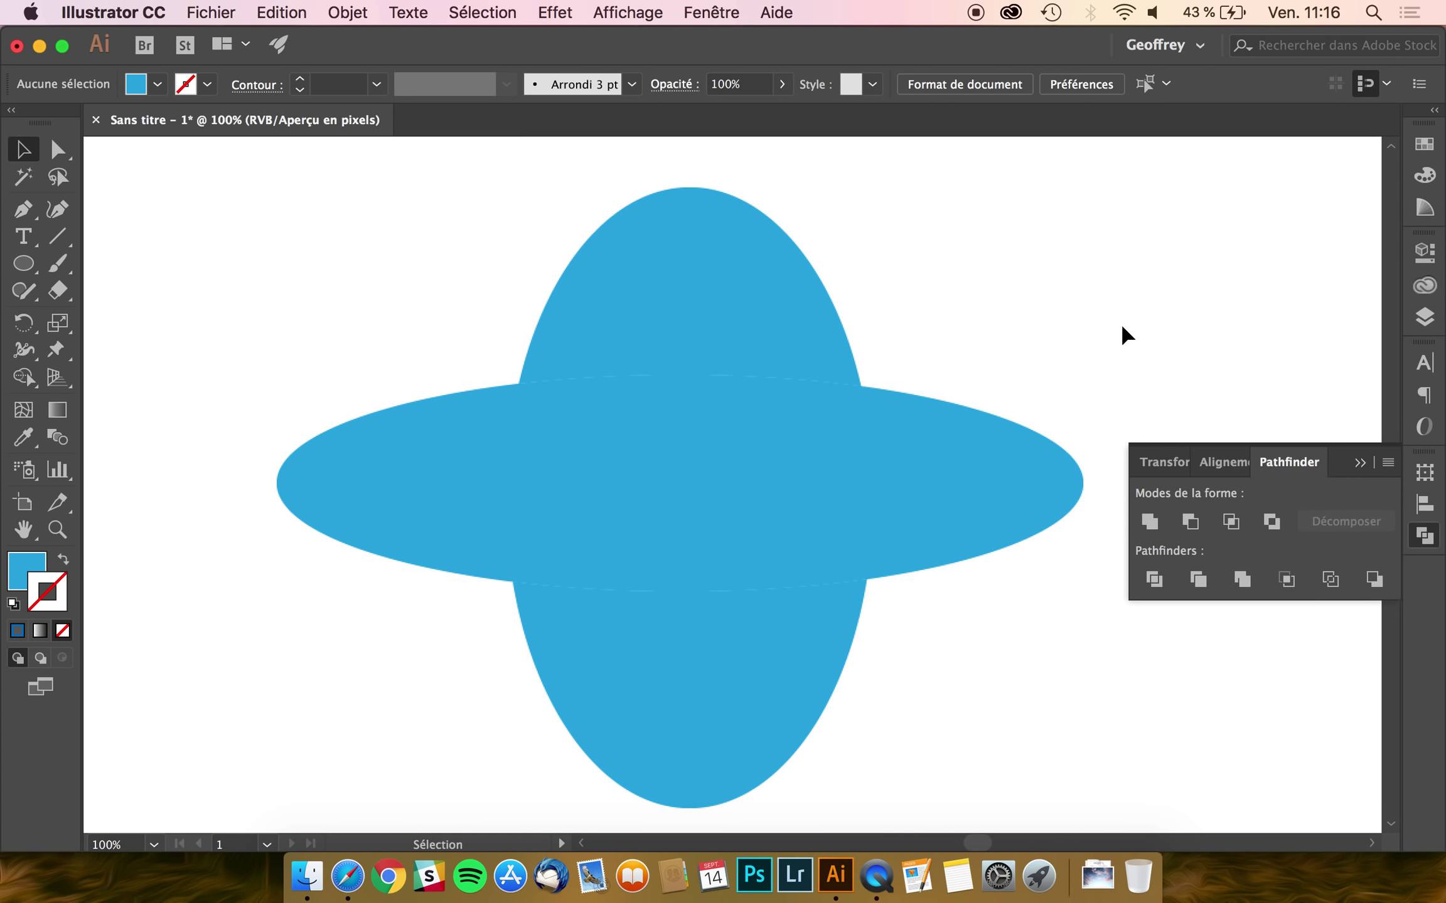
double_click(694, 333)
left_click(713, 295)
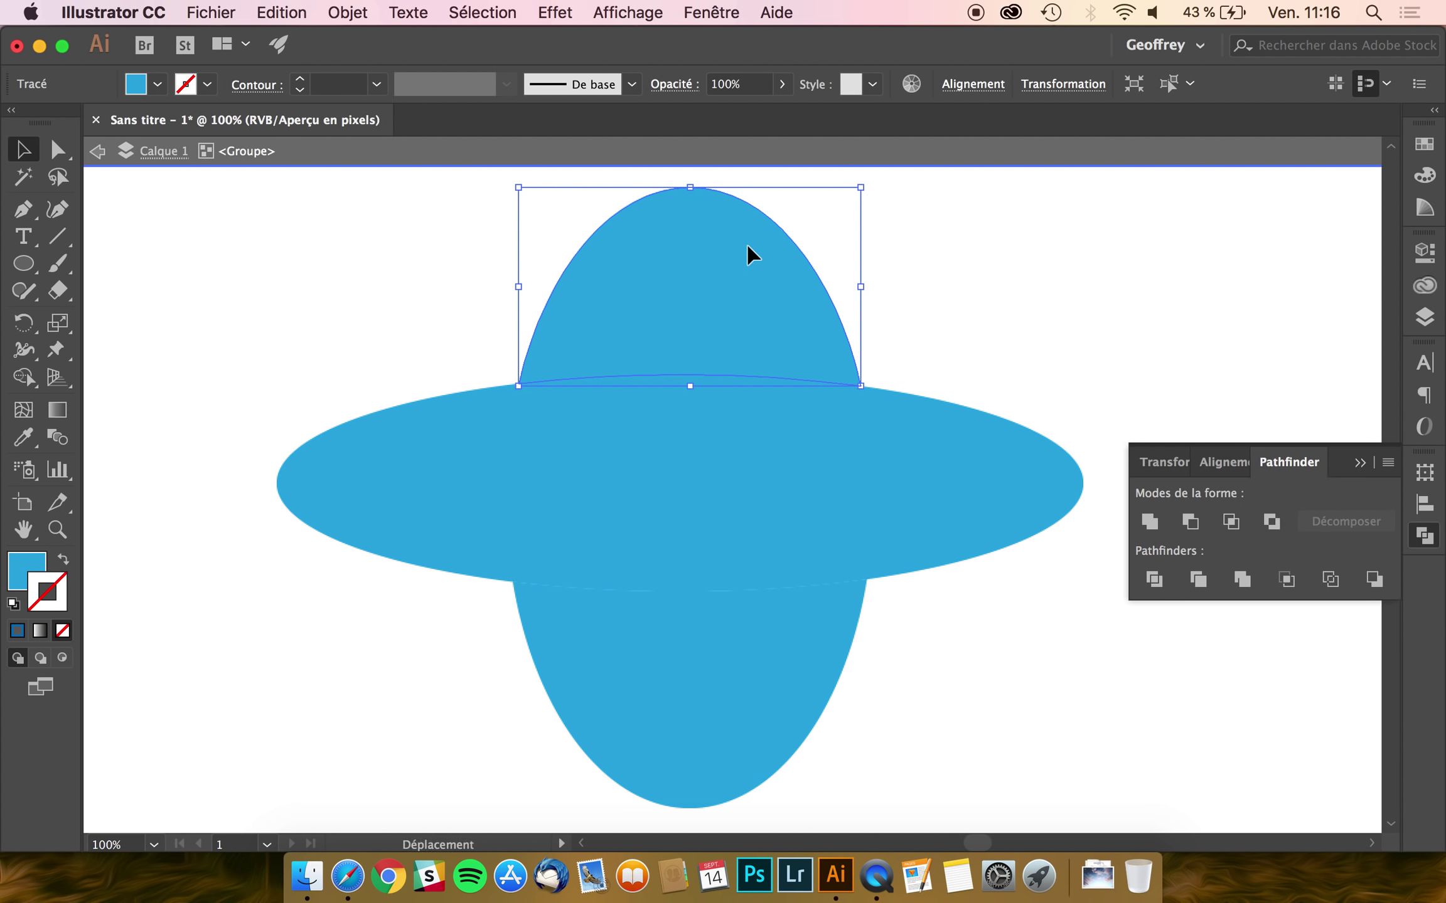
left_click_drag(749, 252, 749, 217)
left_click_drag(729, 700, 729, 756)
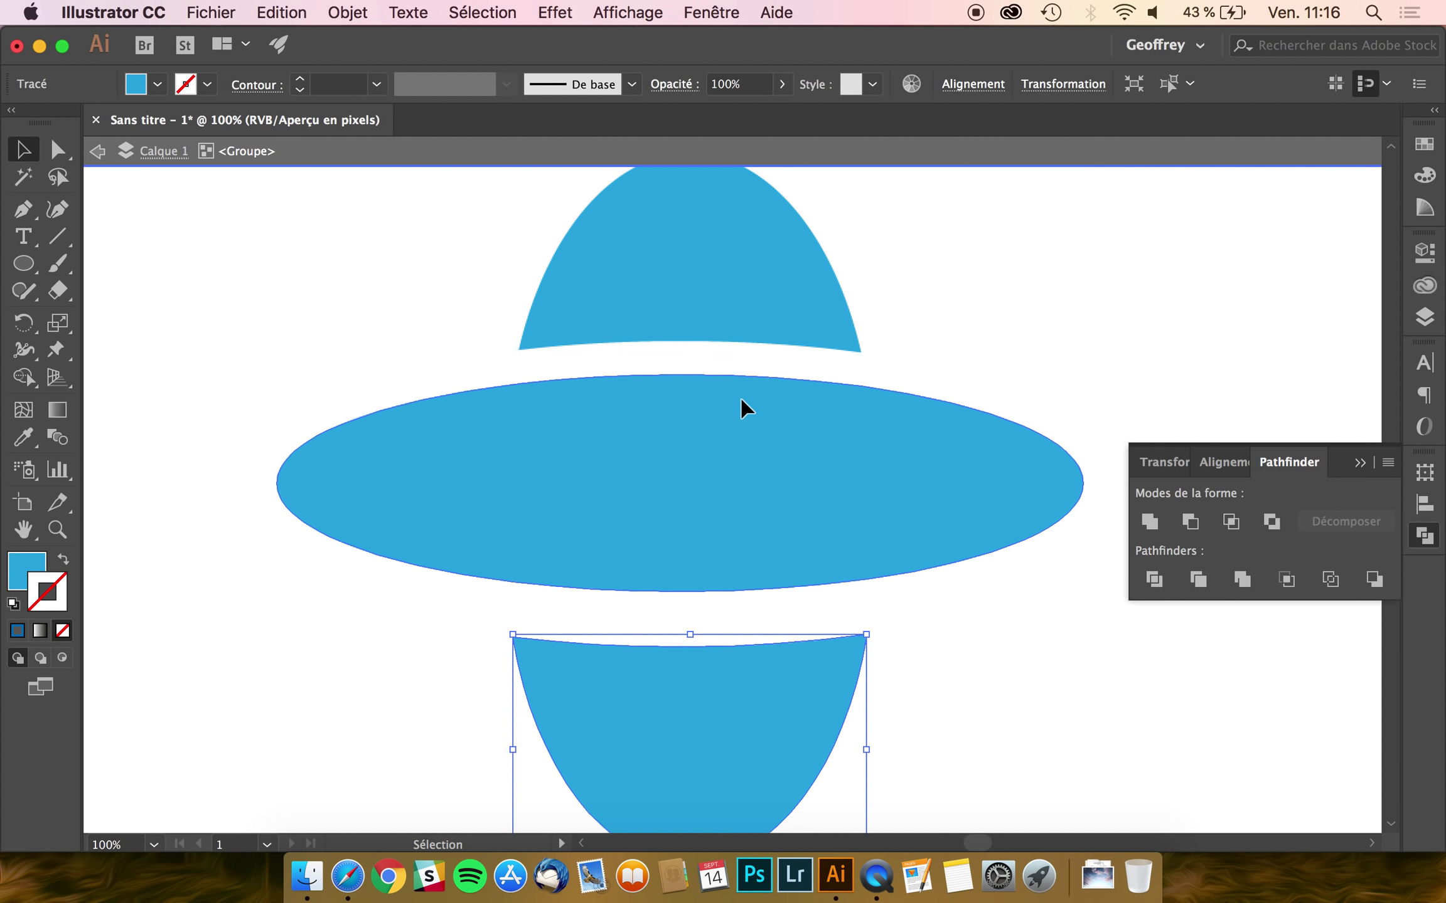
left_click_drag(742, 407, 742, 406)
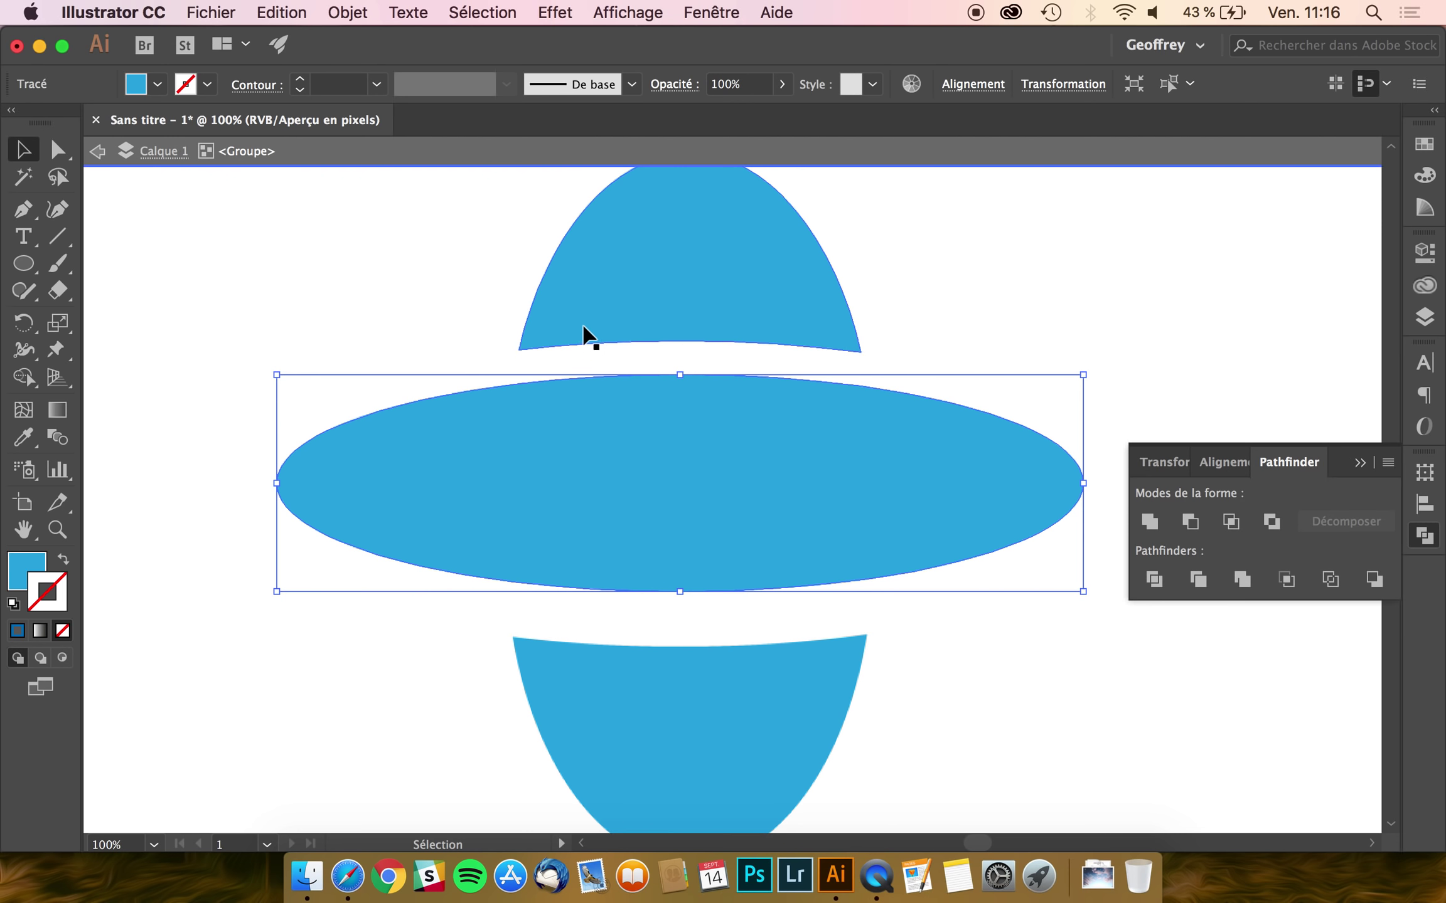
- Exit isolation mode and undo back toward the original stroked ellipses
double_click(374, 307)
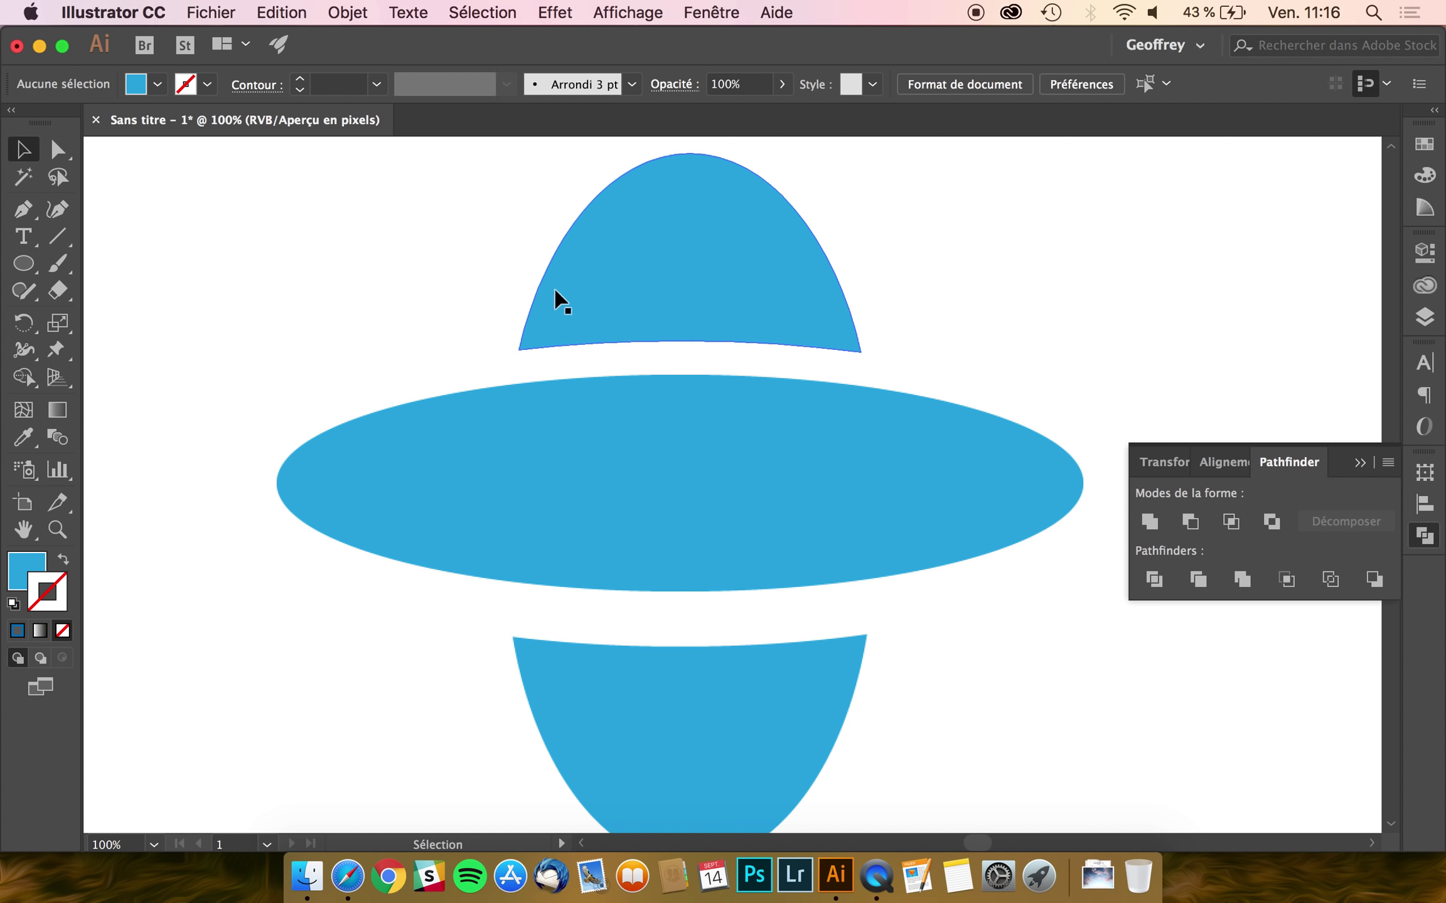
key("a")
key("super+z")
key("super+z")
key("super+z")
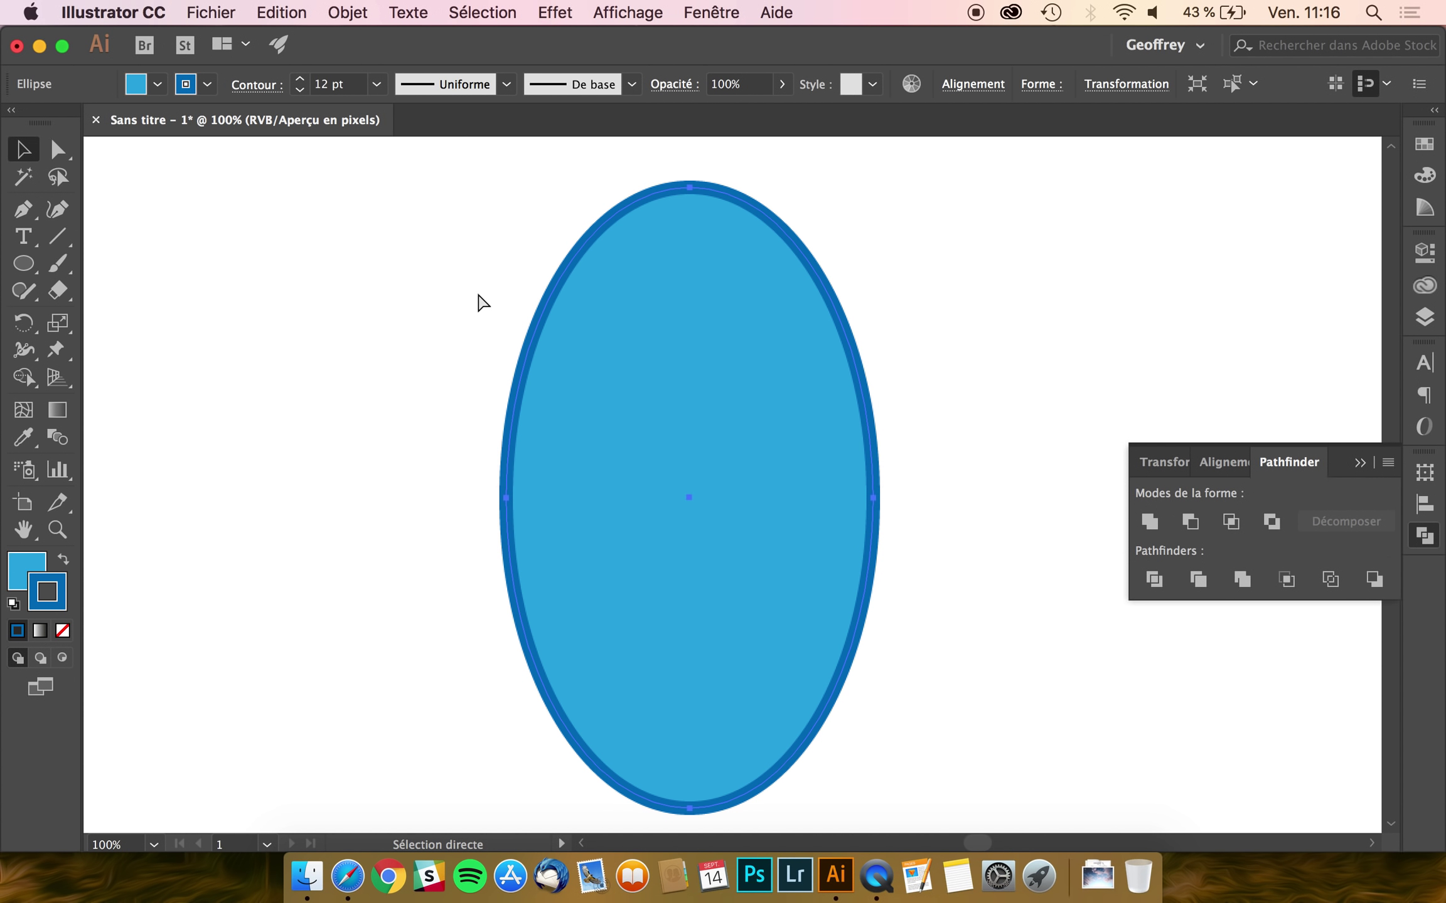
- Redo to restore the horizontal ellipse, merge both ellipses, then undo the merge and fit the artboard
key("super+shift+z")
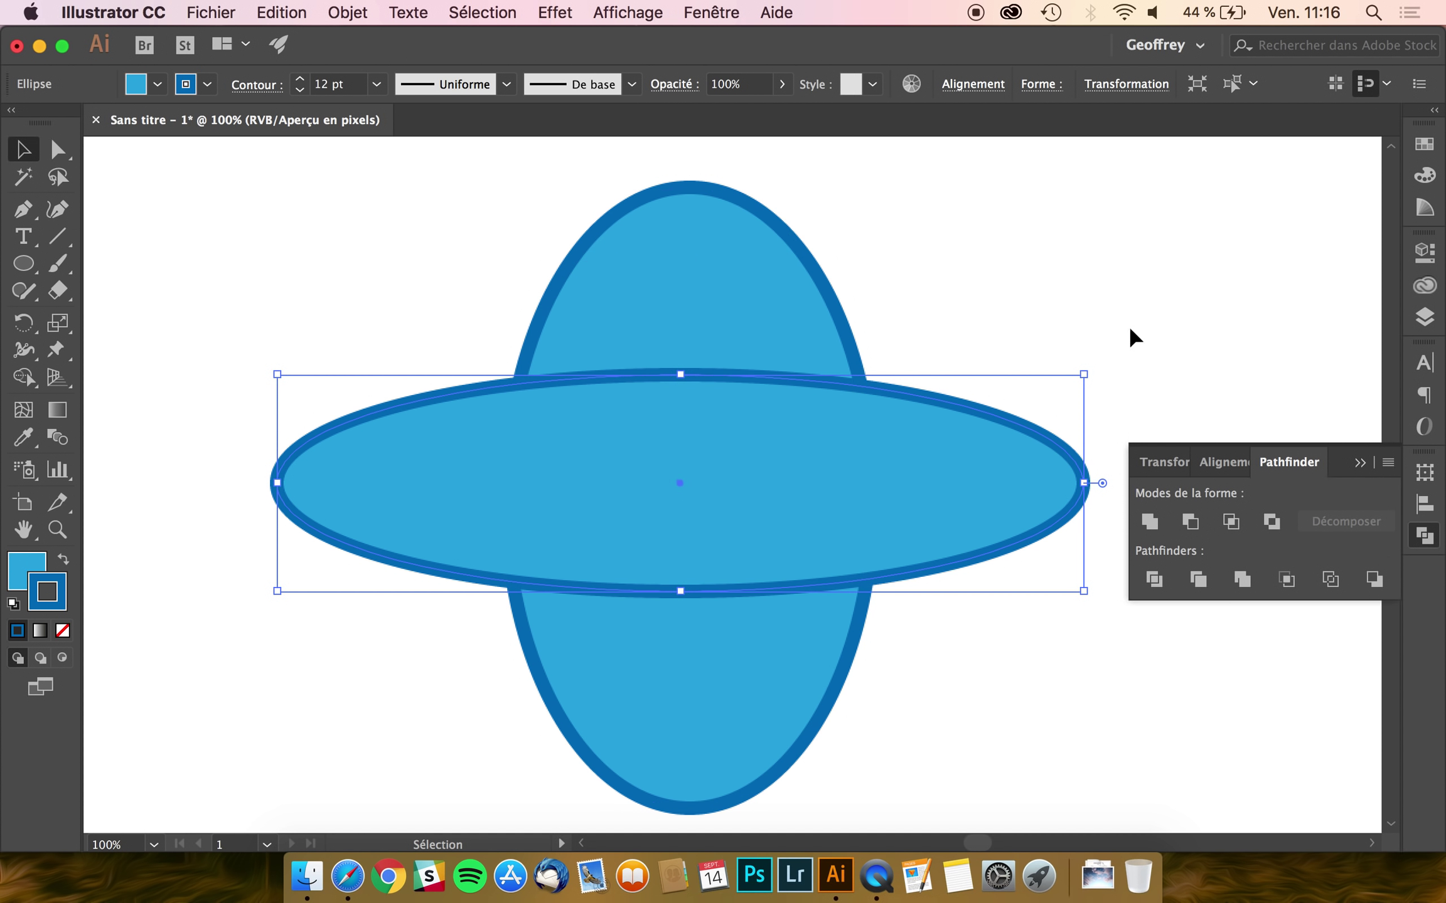
left_click_drag(856, 317, 671, 507)
left_click(1236, 579)
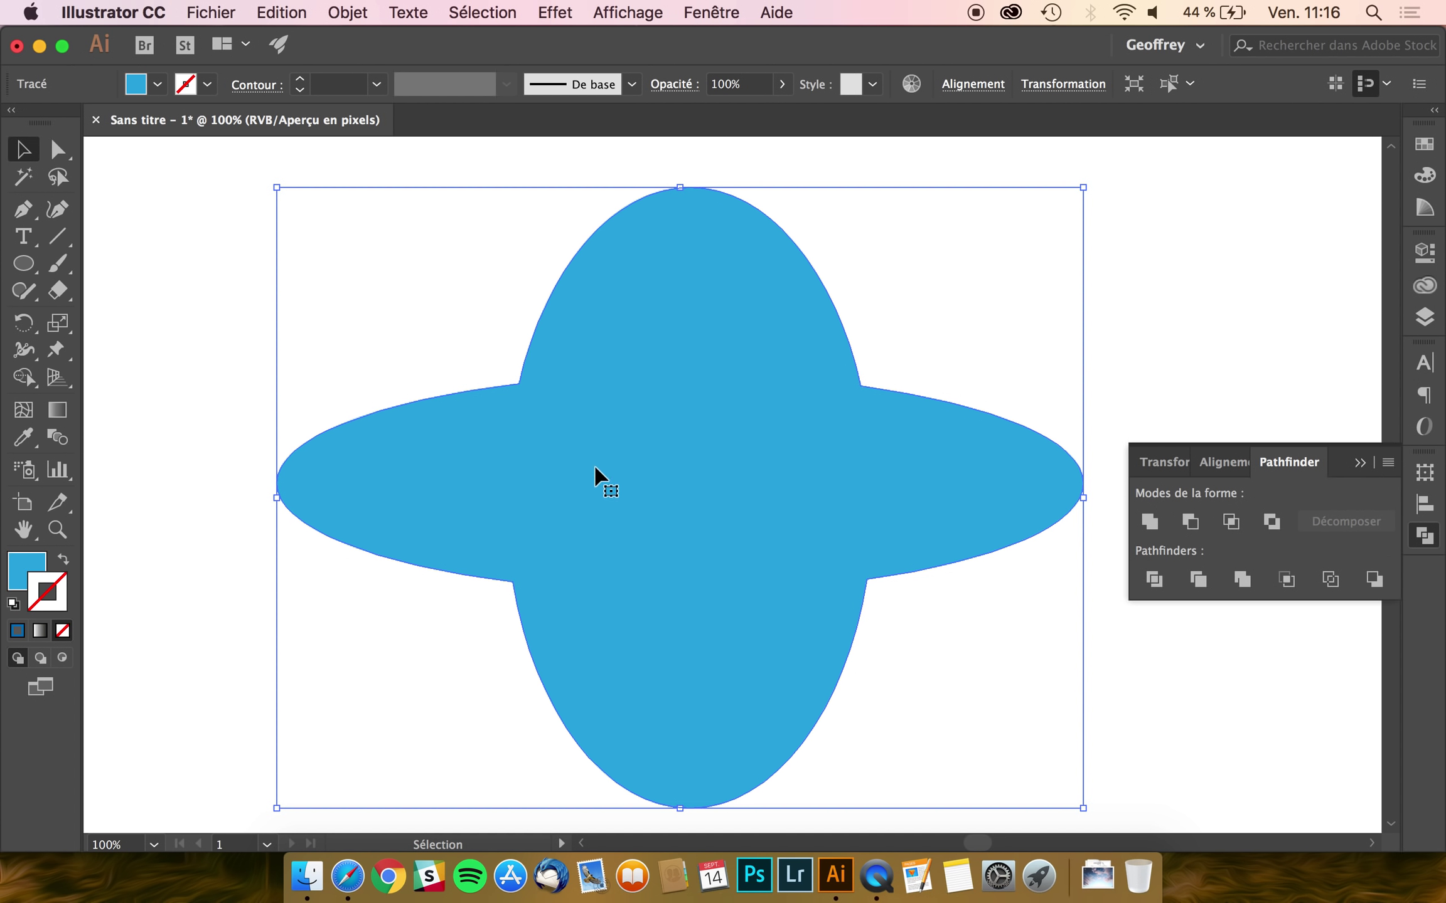
key("super+0")
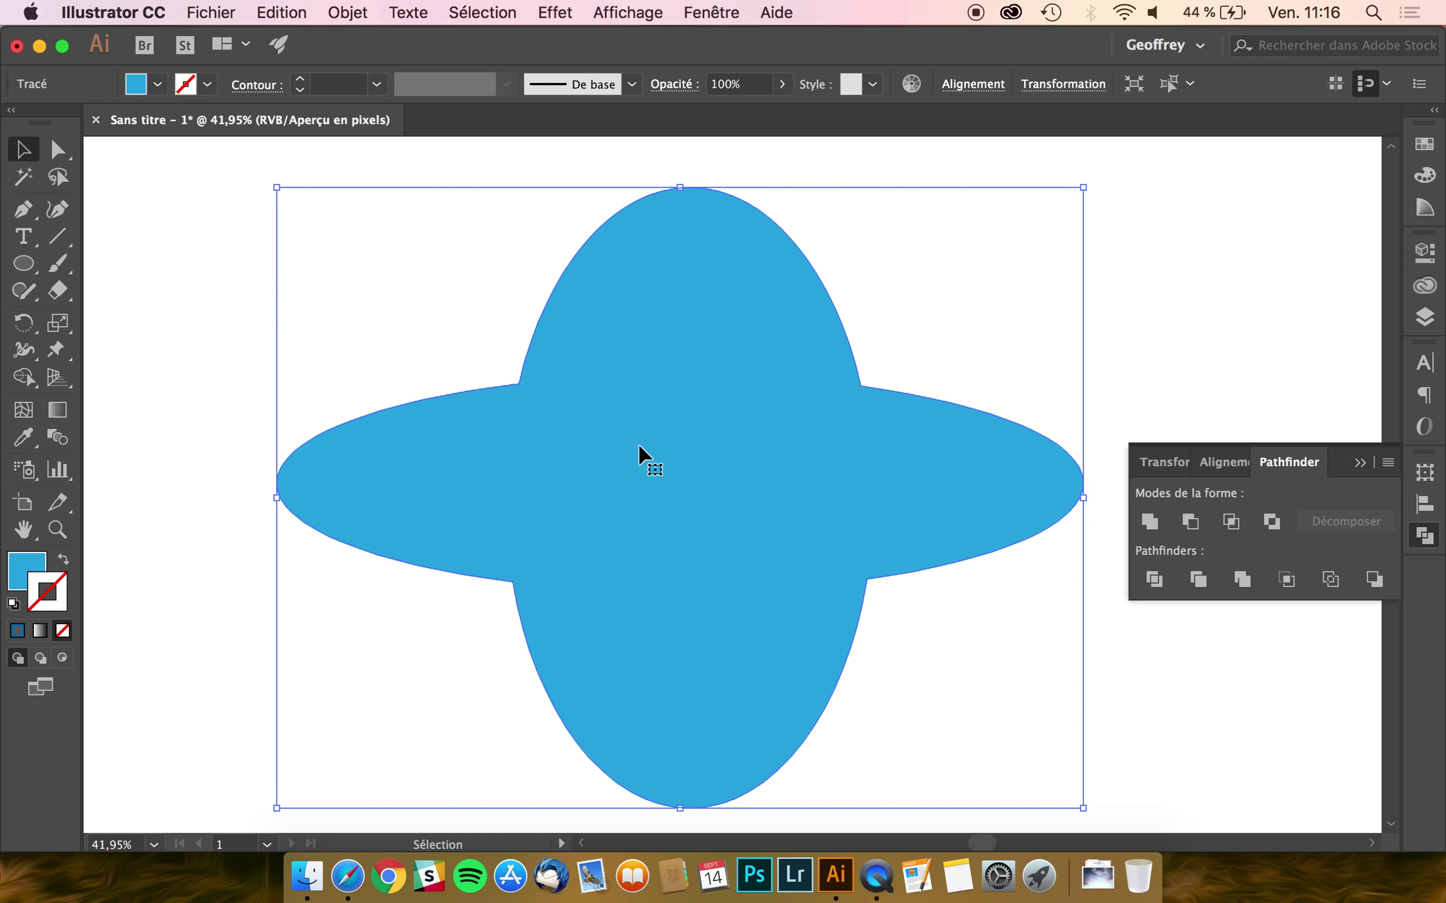
key("super+z")
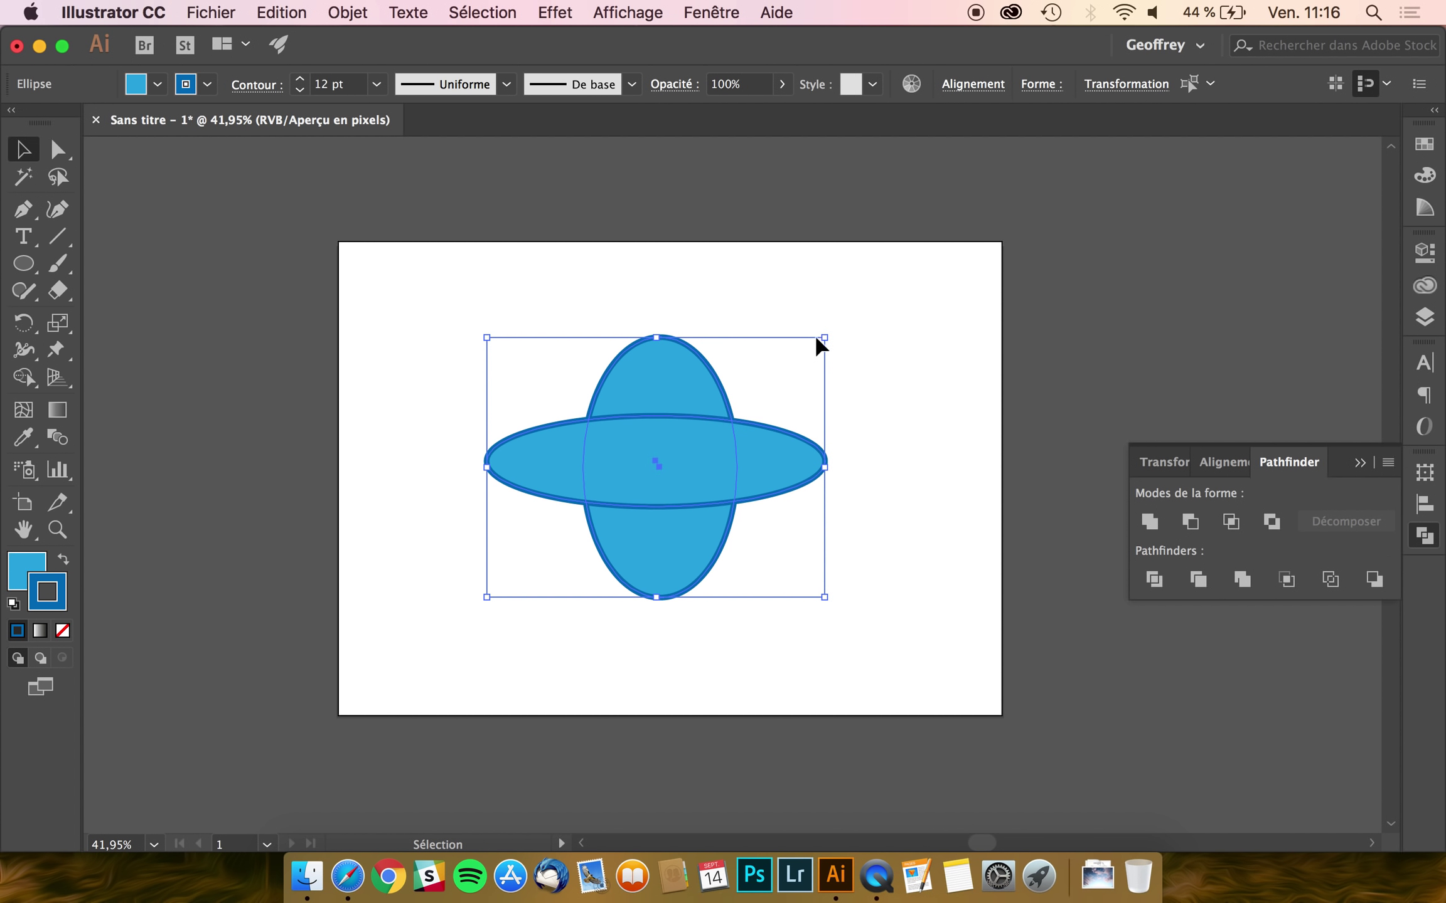
- Shrink the ellipse pair, move it up-left, and Alt-drag a copy to the right
left_click_drag(824, 337, 741, 378)
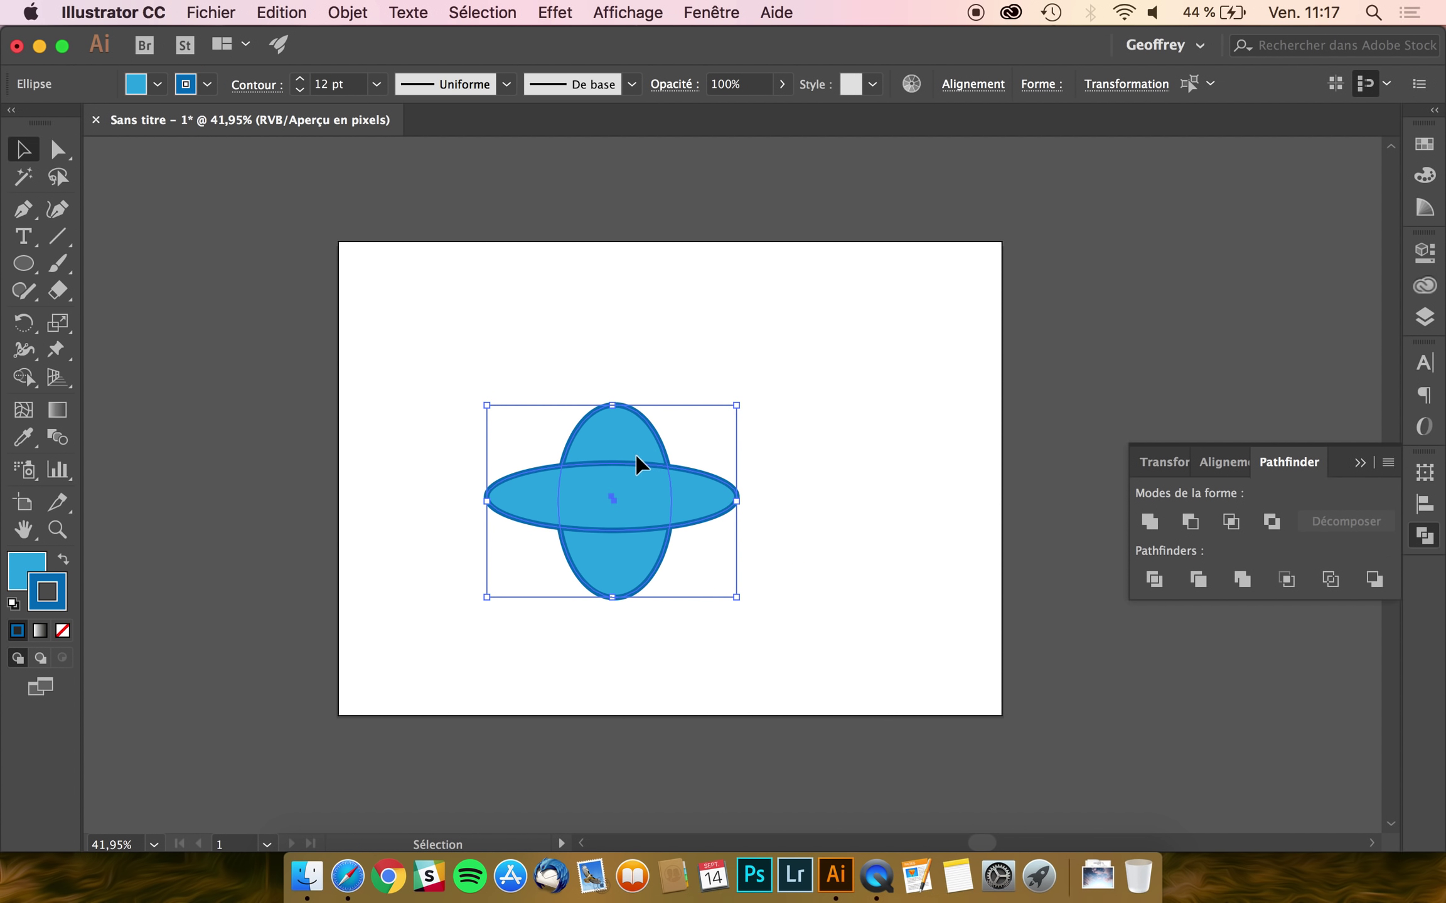
left_click_drag(635, 463, 572, 425)
left_click(649, 442, "shift")
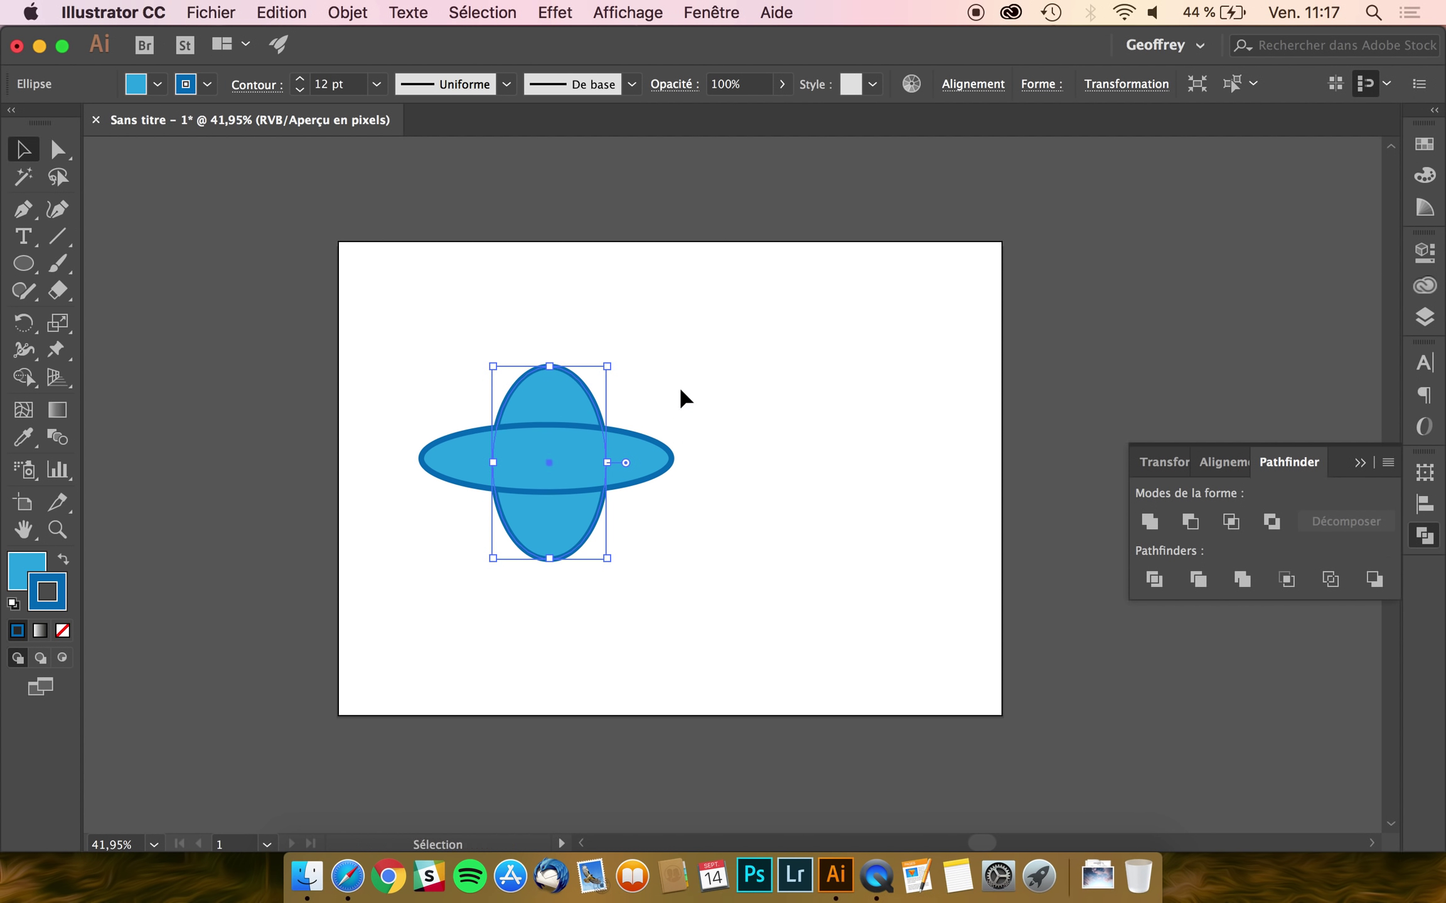
left_click(509, 500, "shift")
left_click_drag(554, 422, 834, 427)
- Fill the right copy's horizontal ellipse with red
left_click(913, 364)
left_click(891, 429)
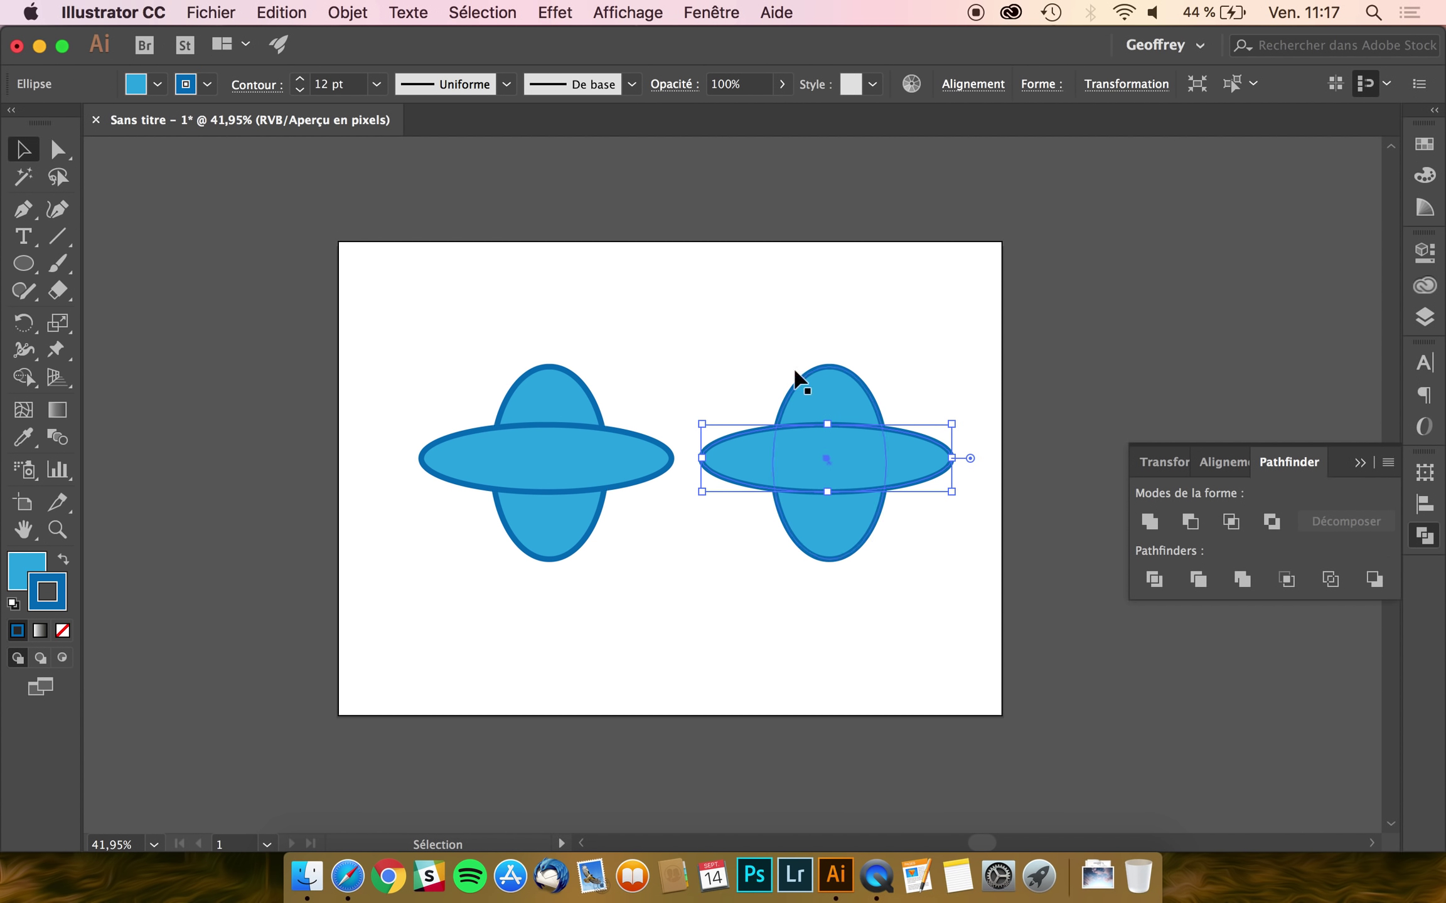
left_click(165, 84)
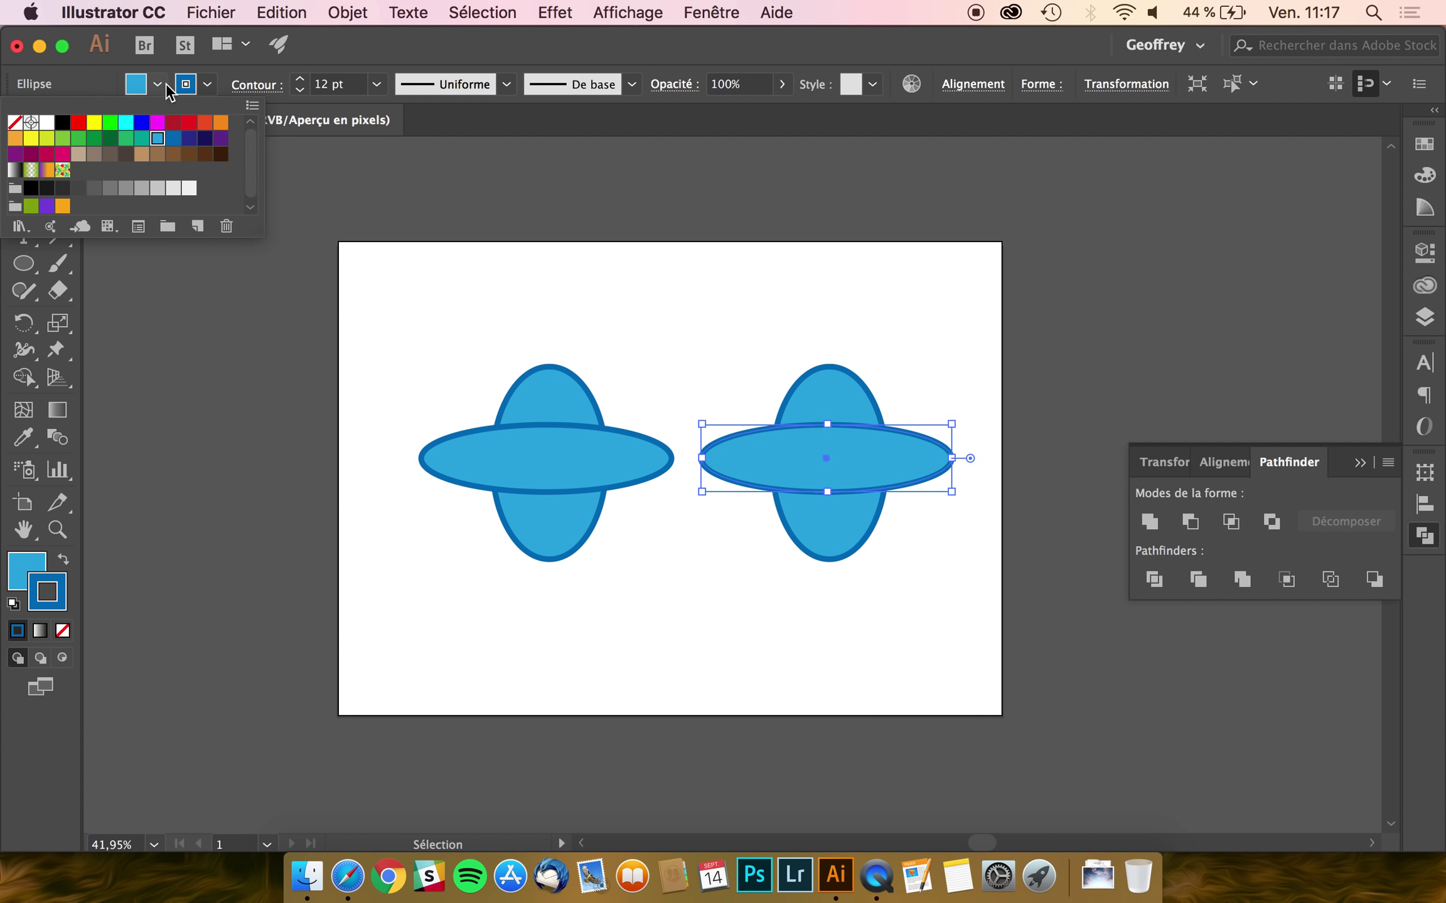
left_click(189, 123)
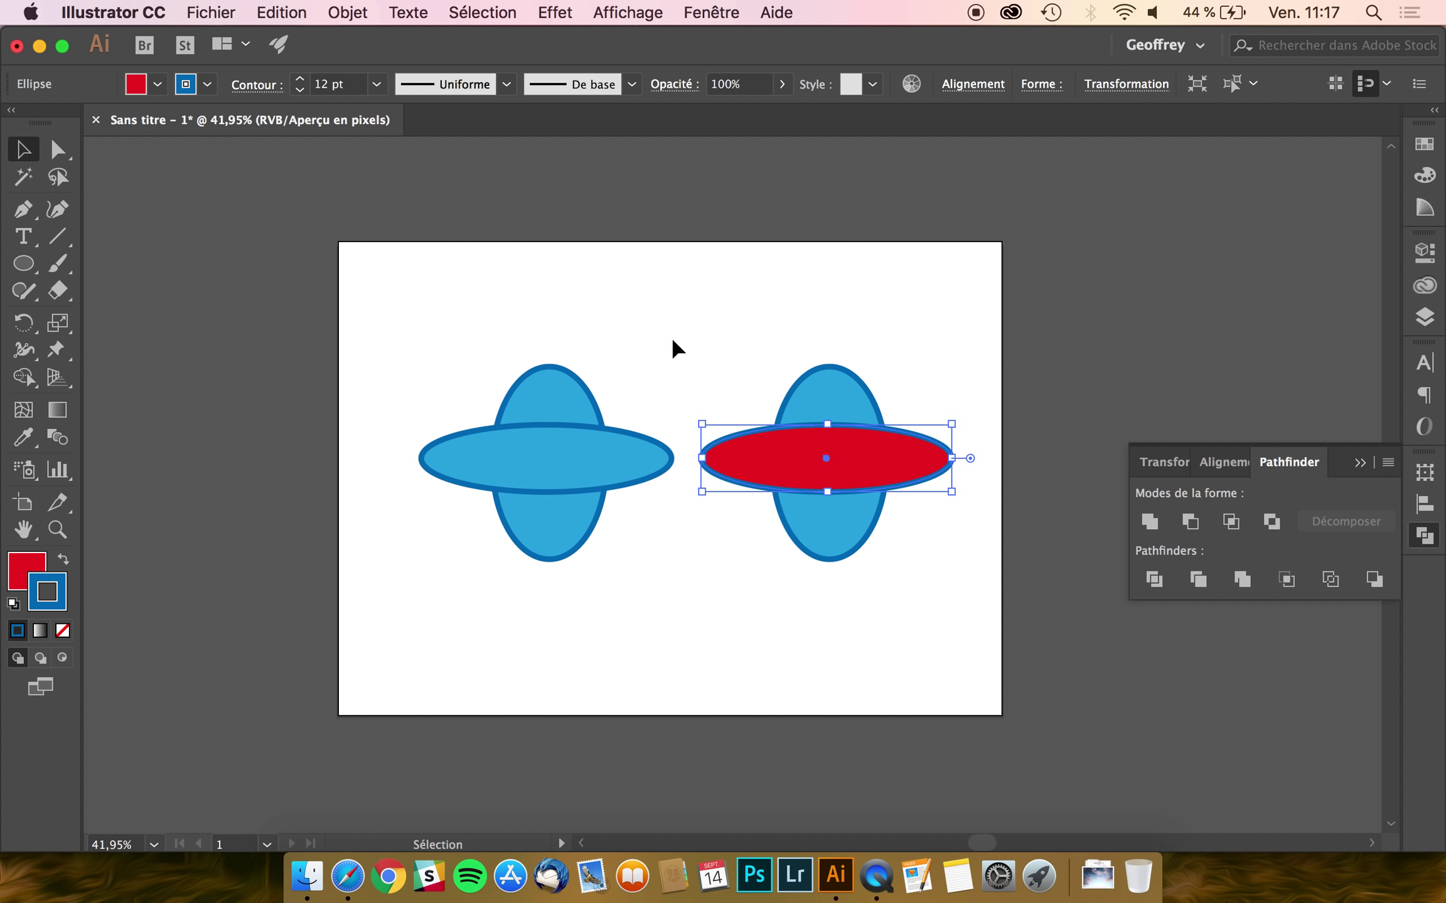
- Select the left ellipse pair, unite it with Pathfinder Merge into one blue cross, and zoom in
left_click_drag(623, 338, 459, 573)
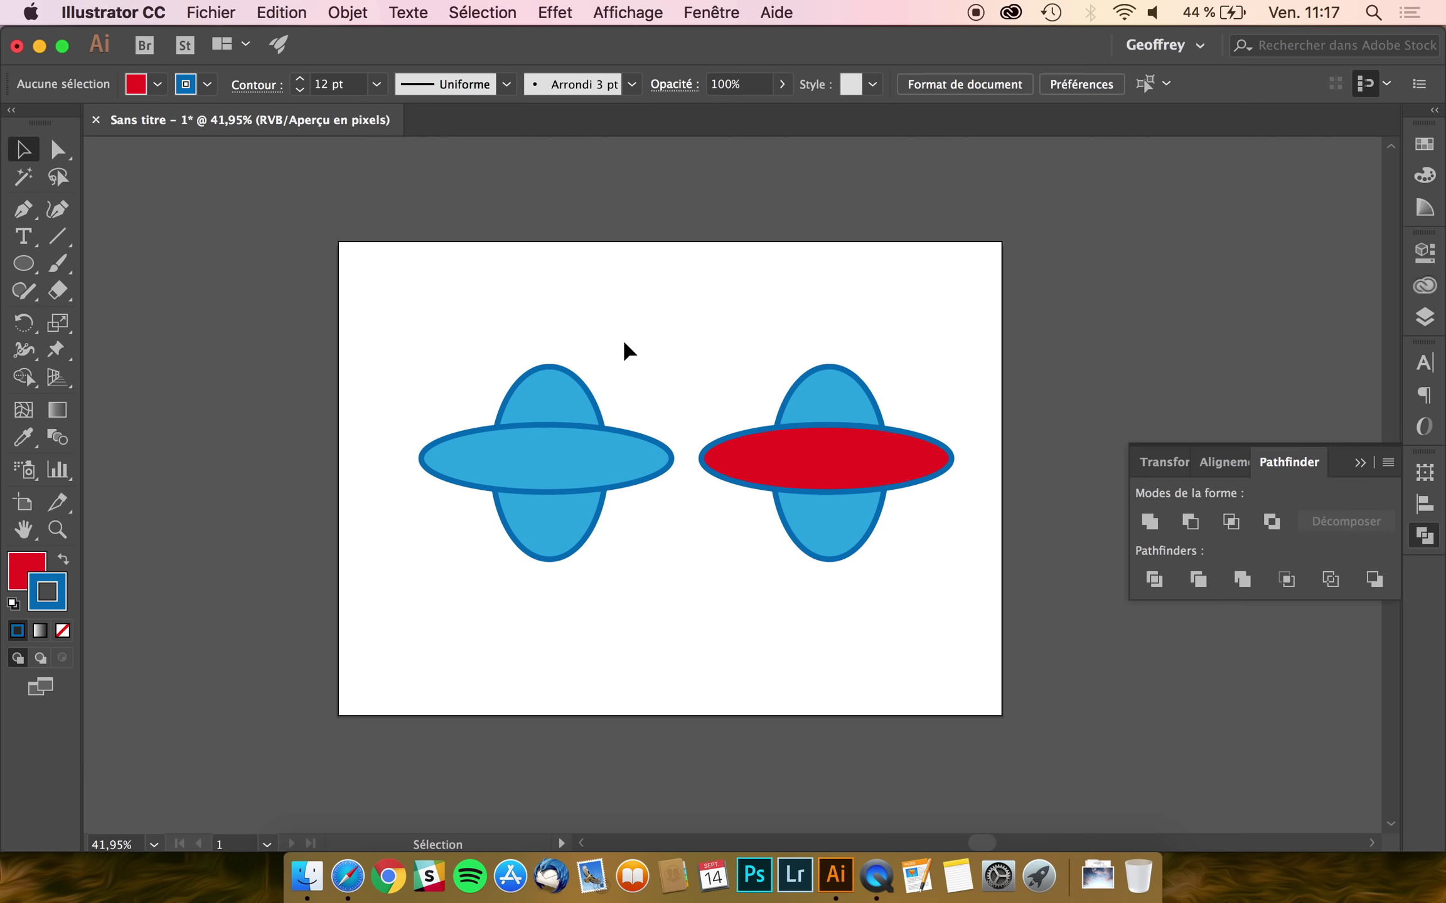
left_click(1242, 581)
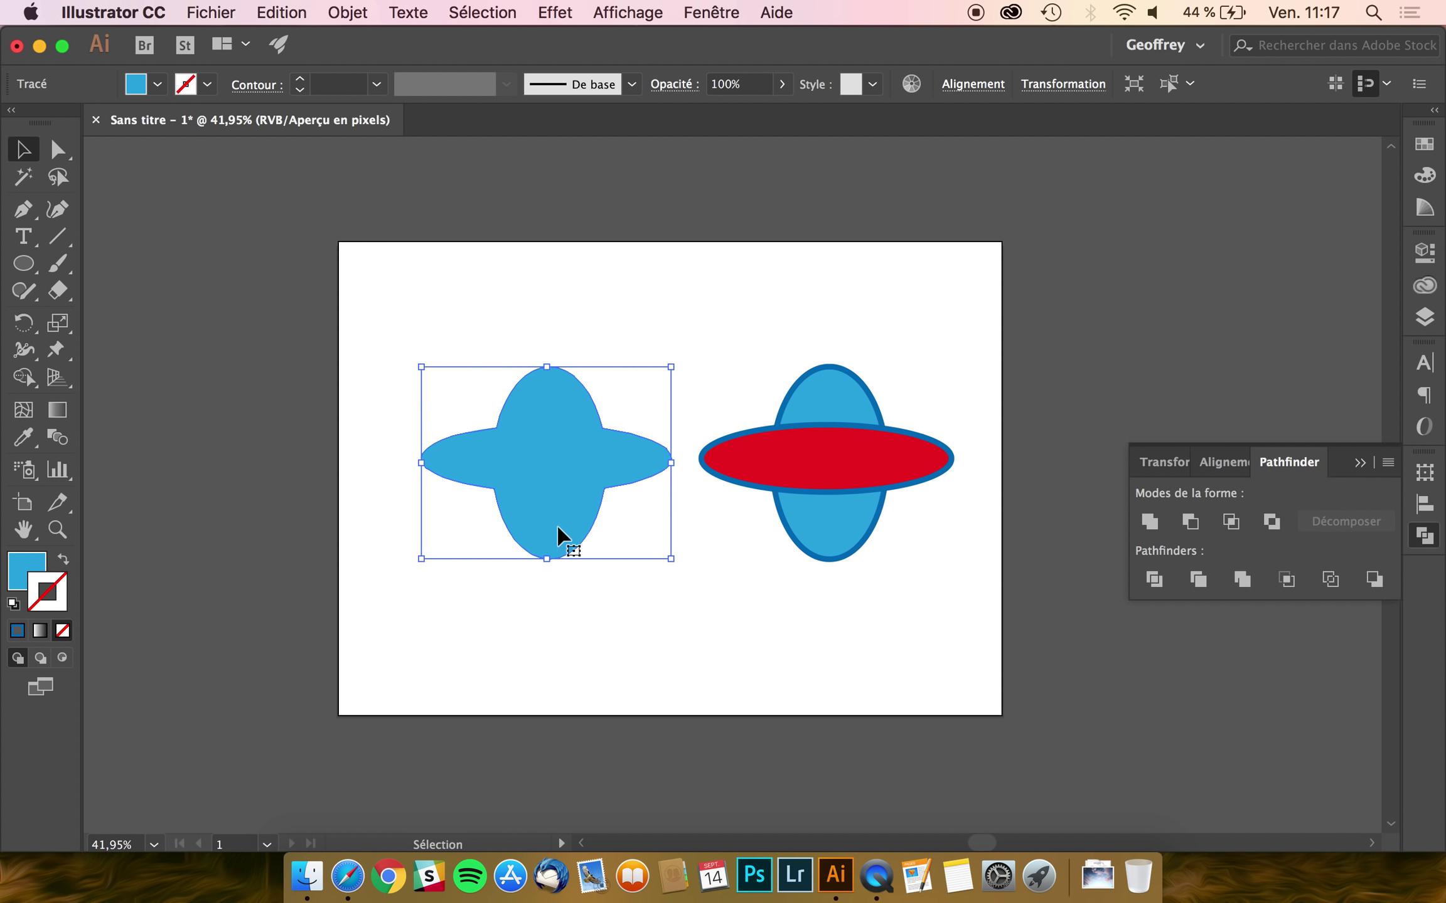
key("super+1")
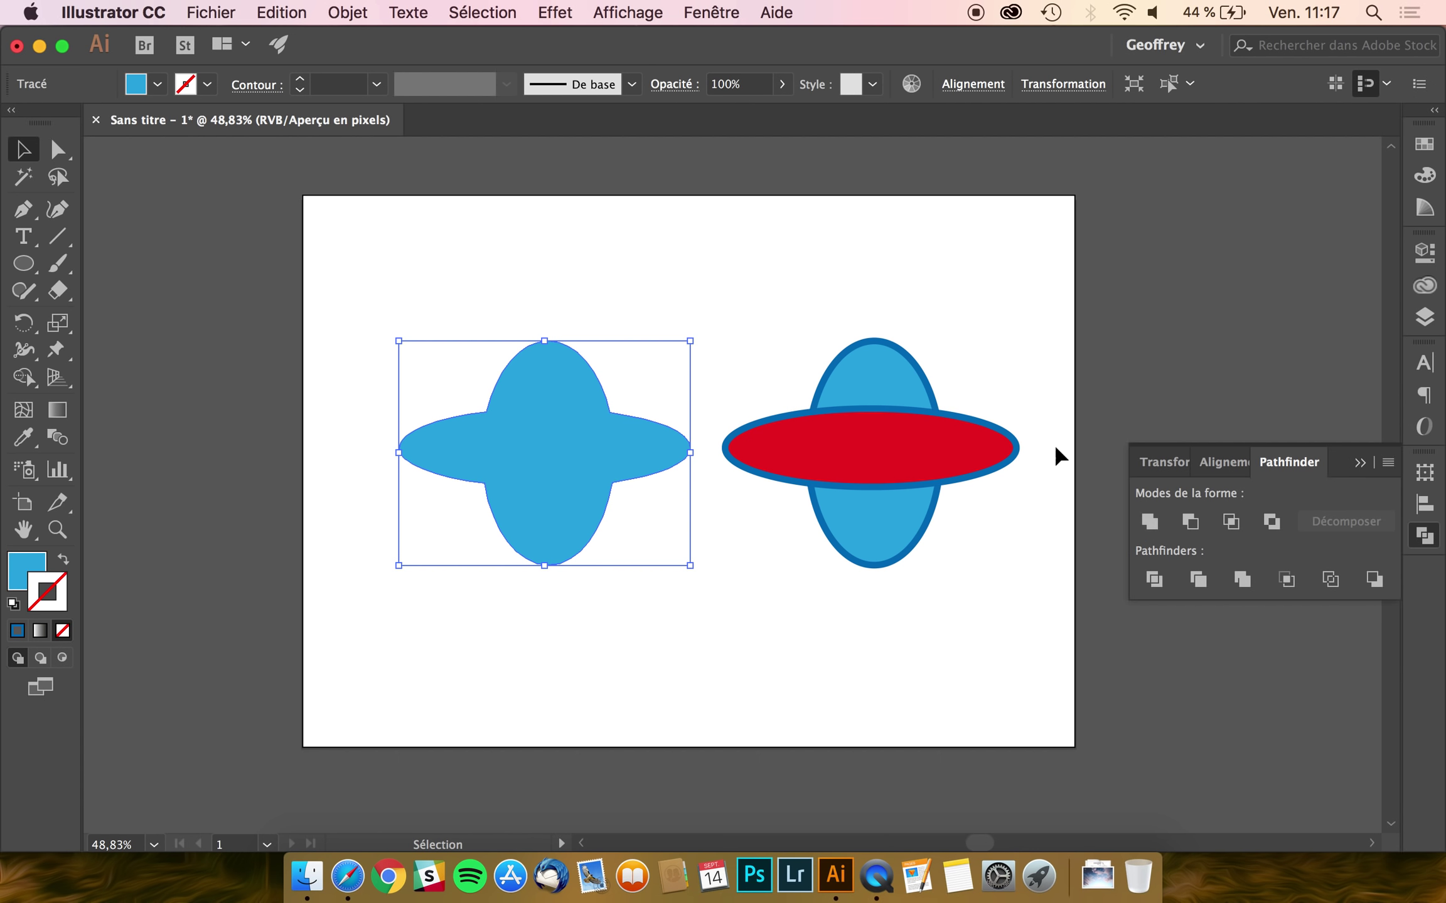
- Apply Pathfinder Merge to the red-and-blue right pair
left_click(908, 445)
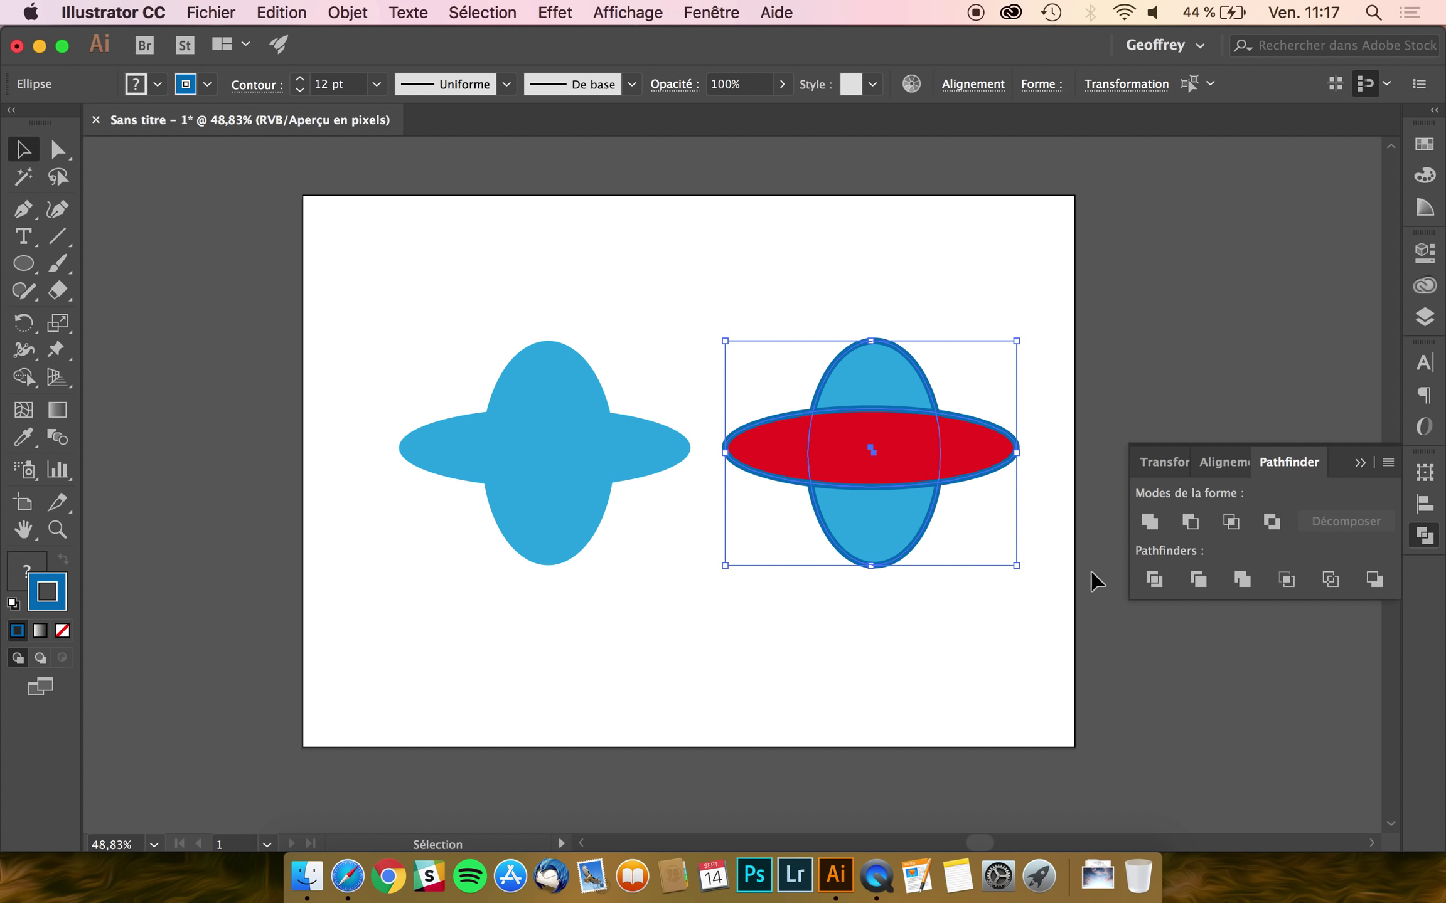
left_click(1241, 579)
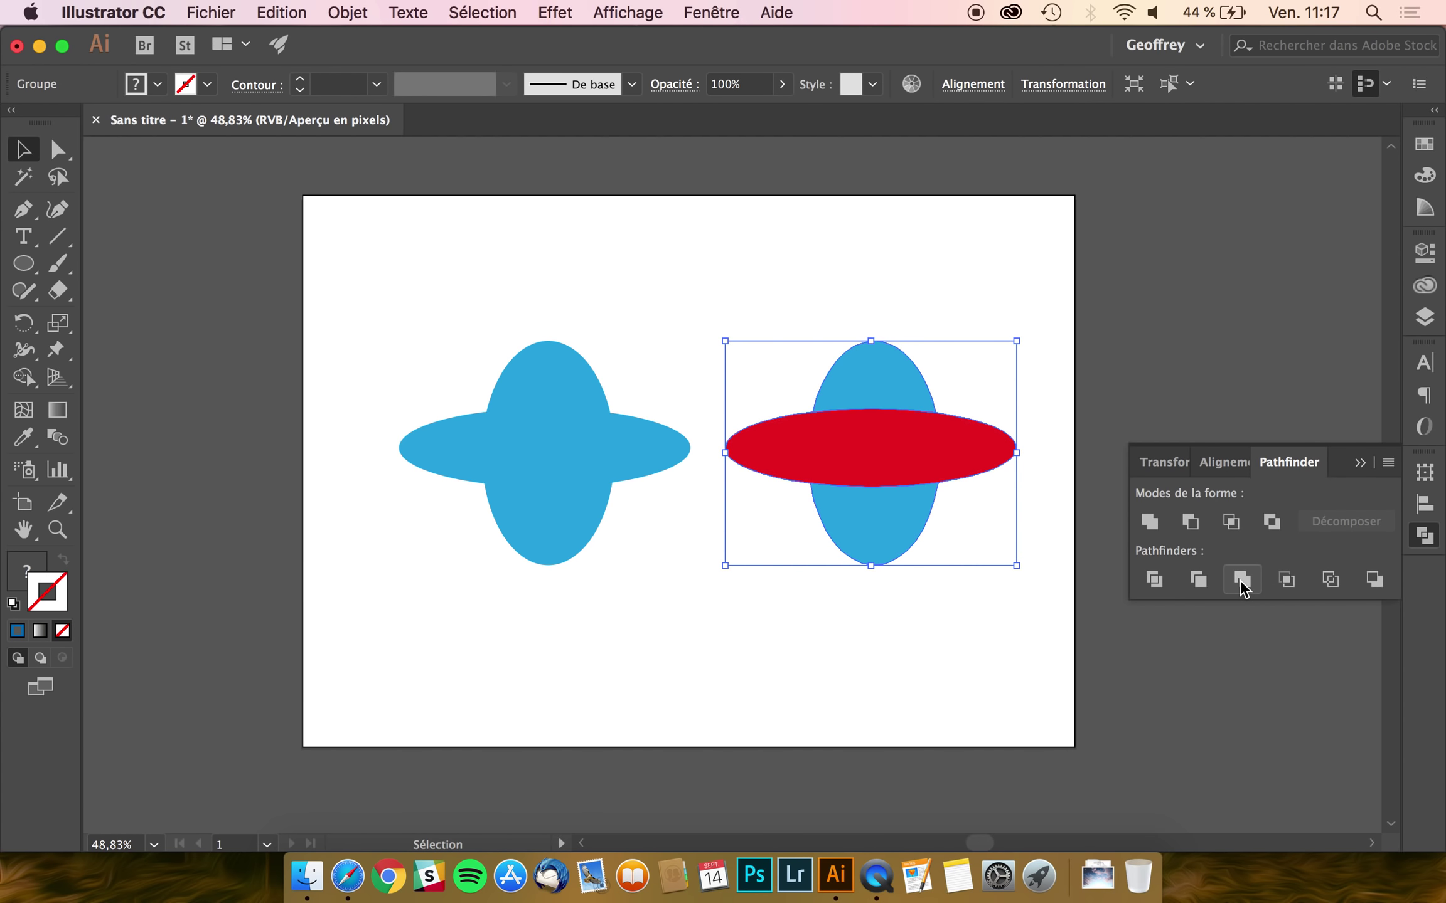
left_click(990, 641)
left_click(922, 452)
- In isolation mode, move the top blue cap up and the bottom cap down, then reselect the group
double_click(910, 377)
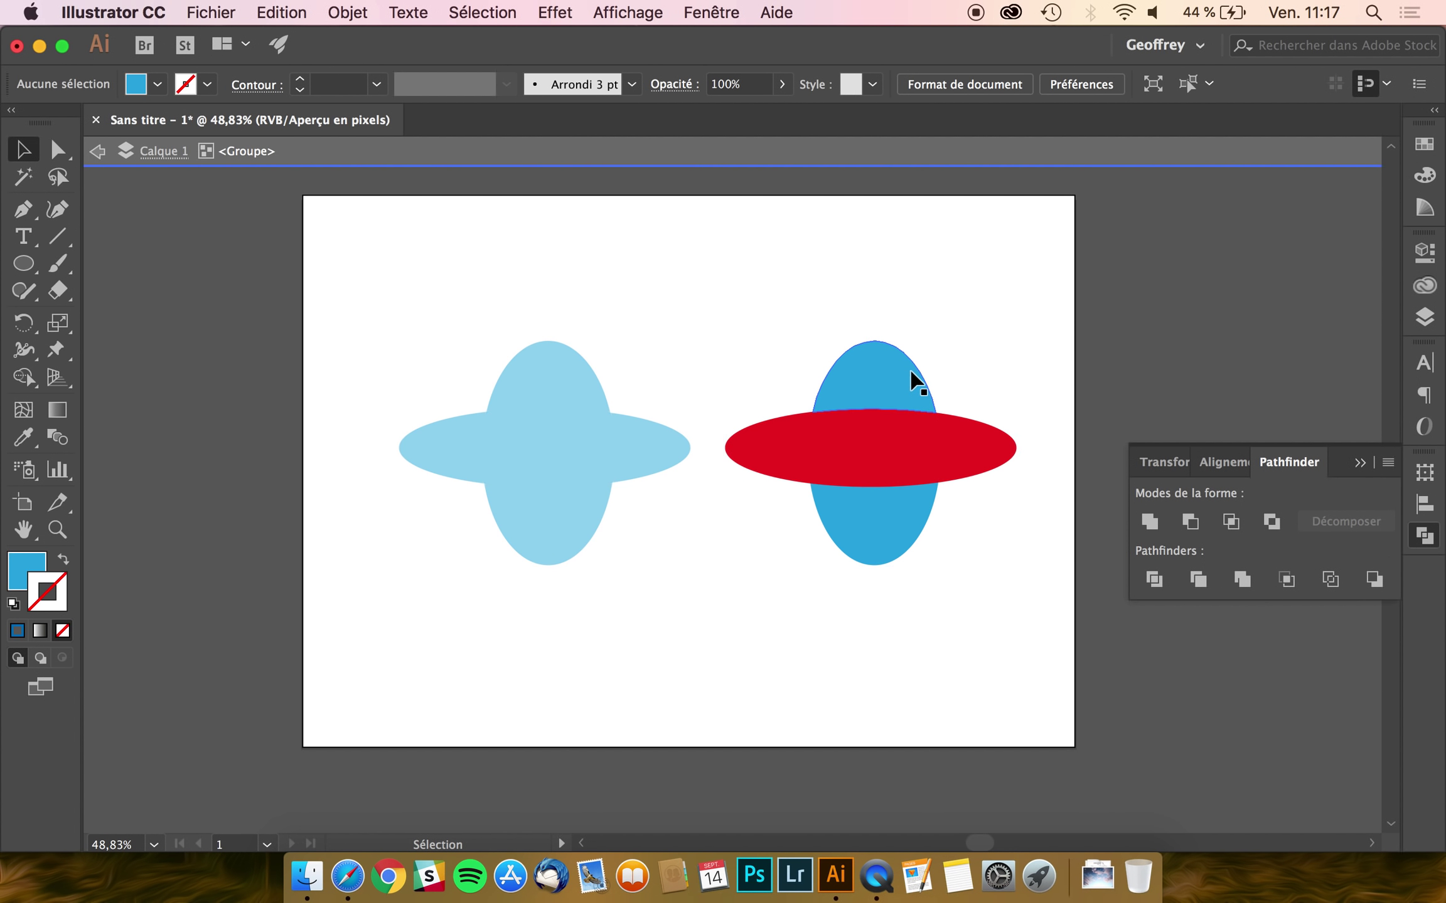
left_click(911, 377)
left_click_drag(891, 374, 894, 360)
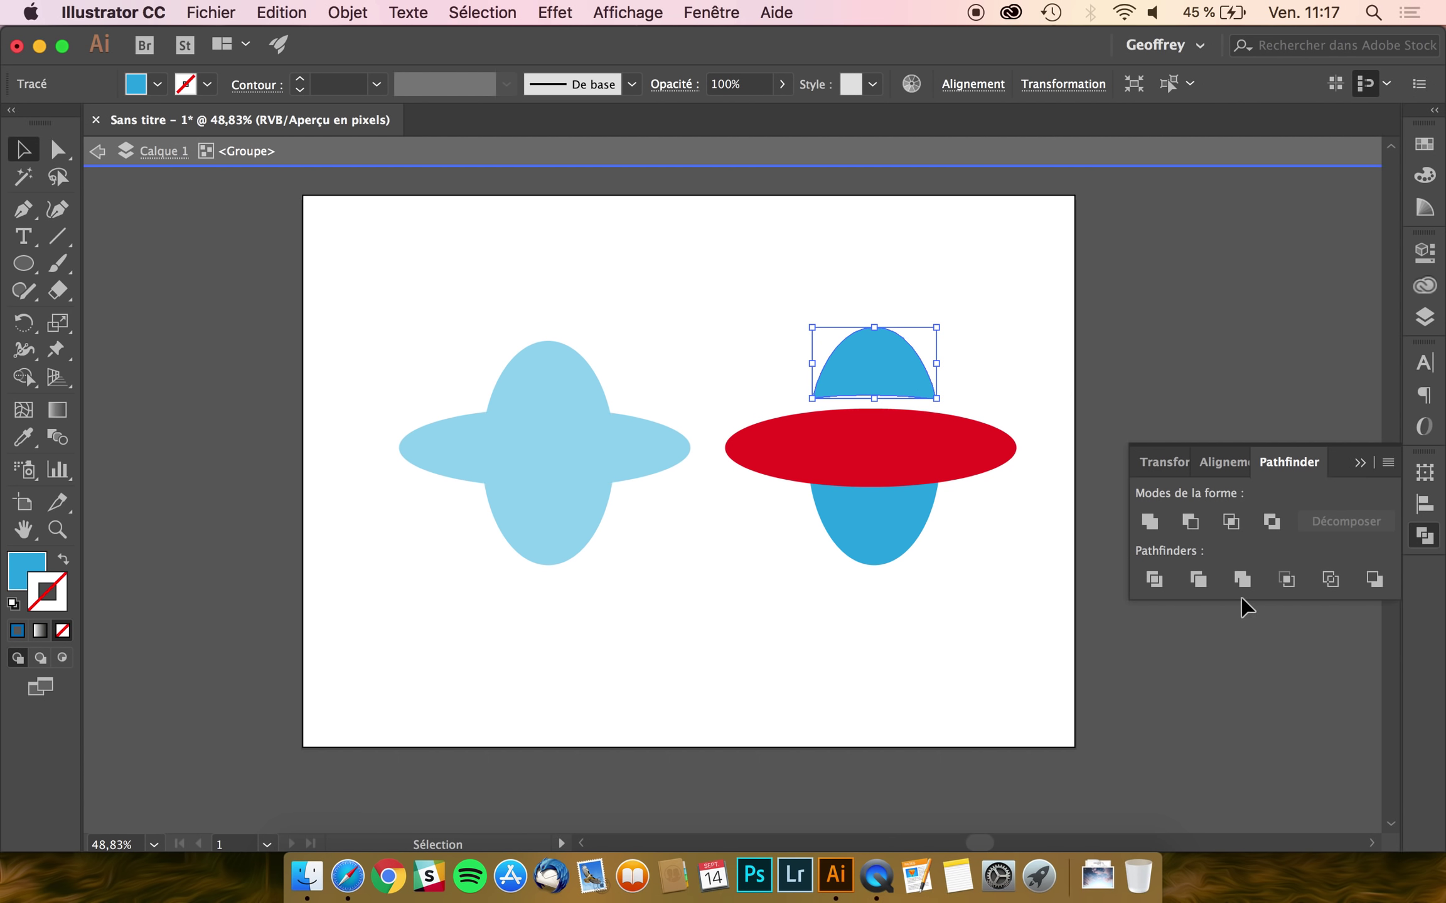
left_click(900, 545)
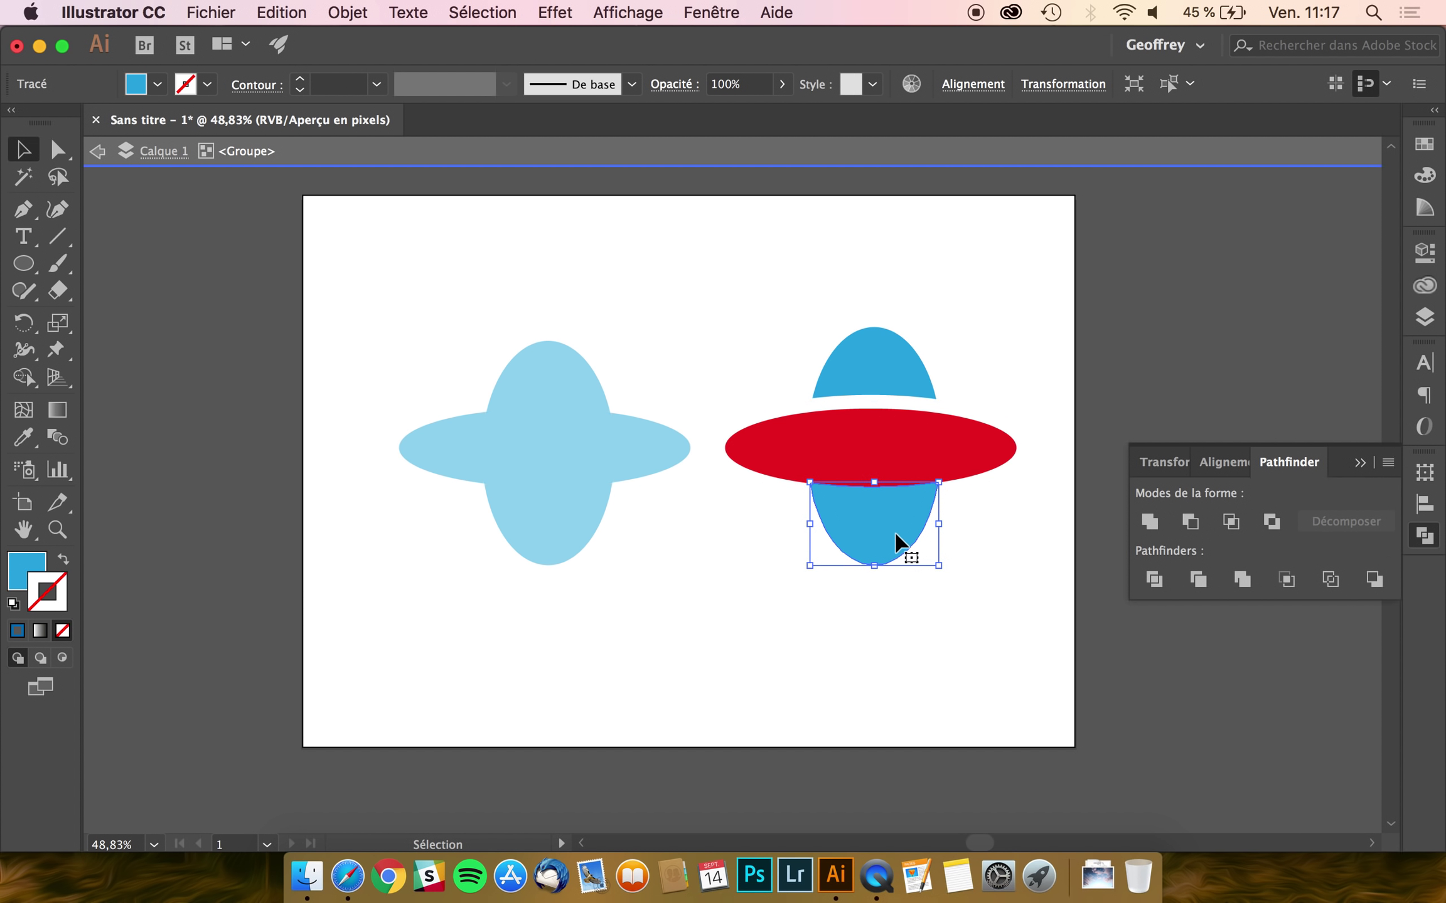
left_click_drag(888, 512, 887, 532)
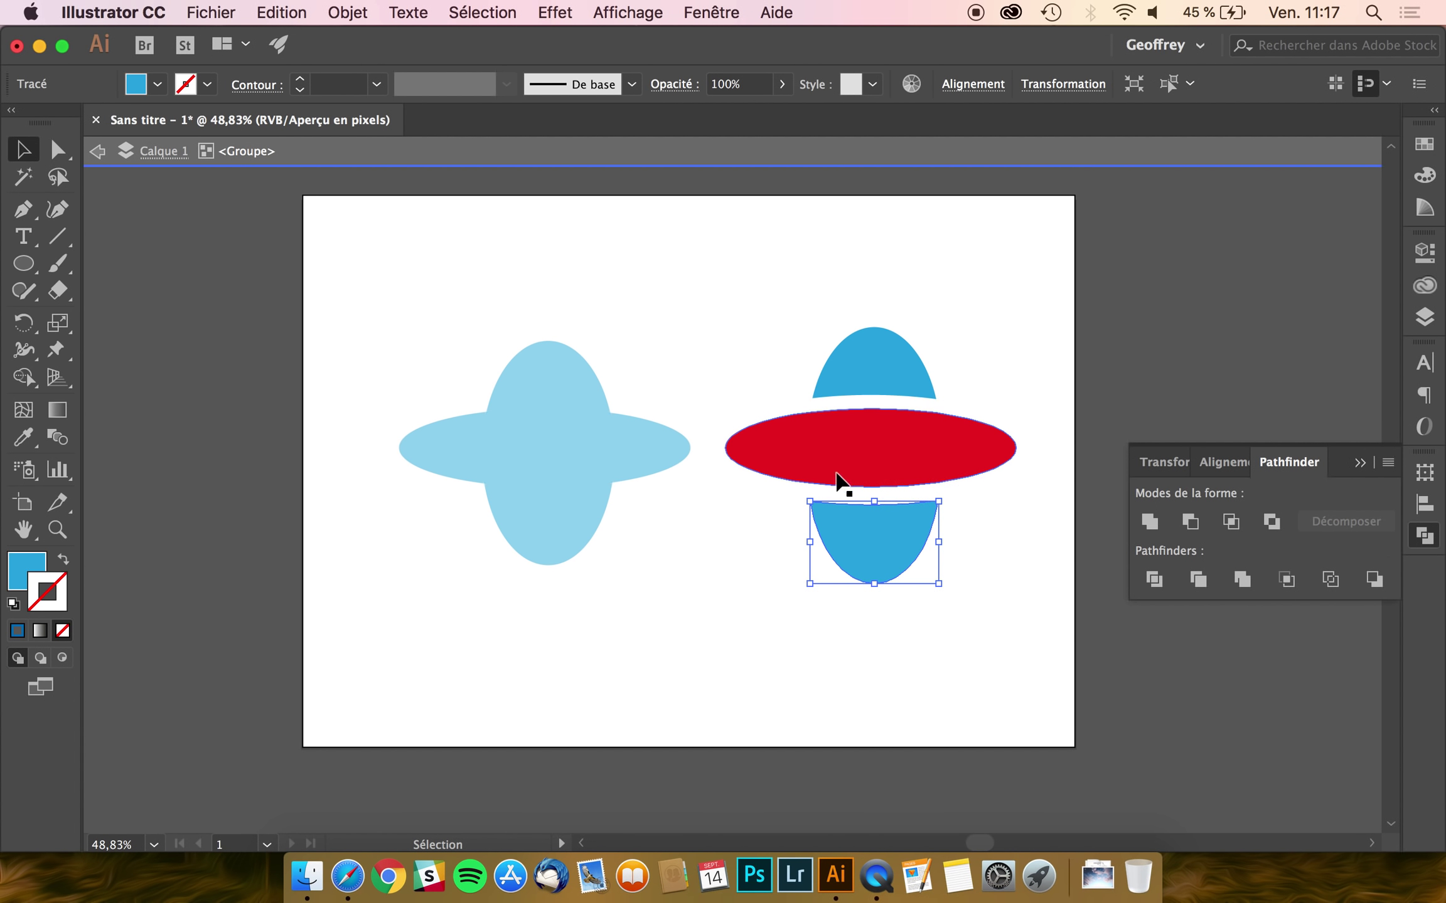
double_click(986, 368)
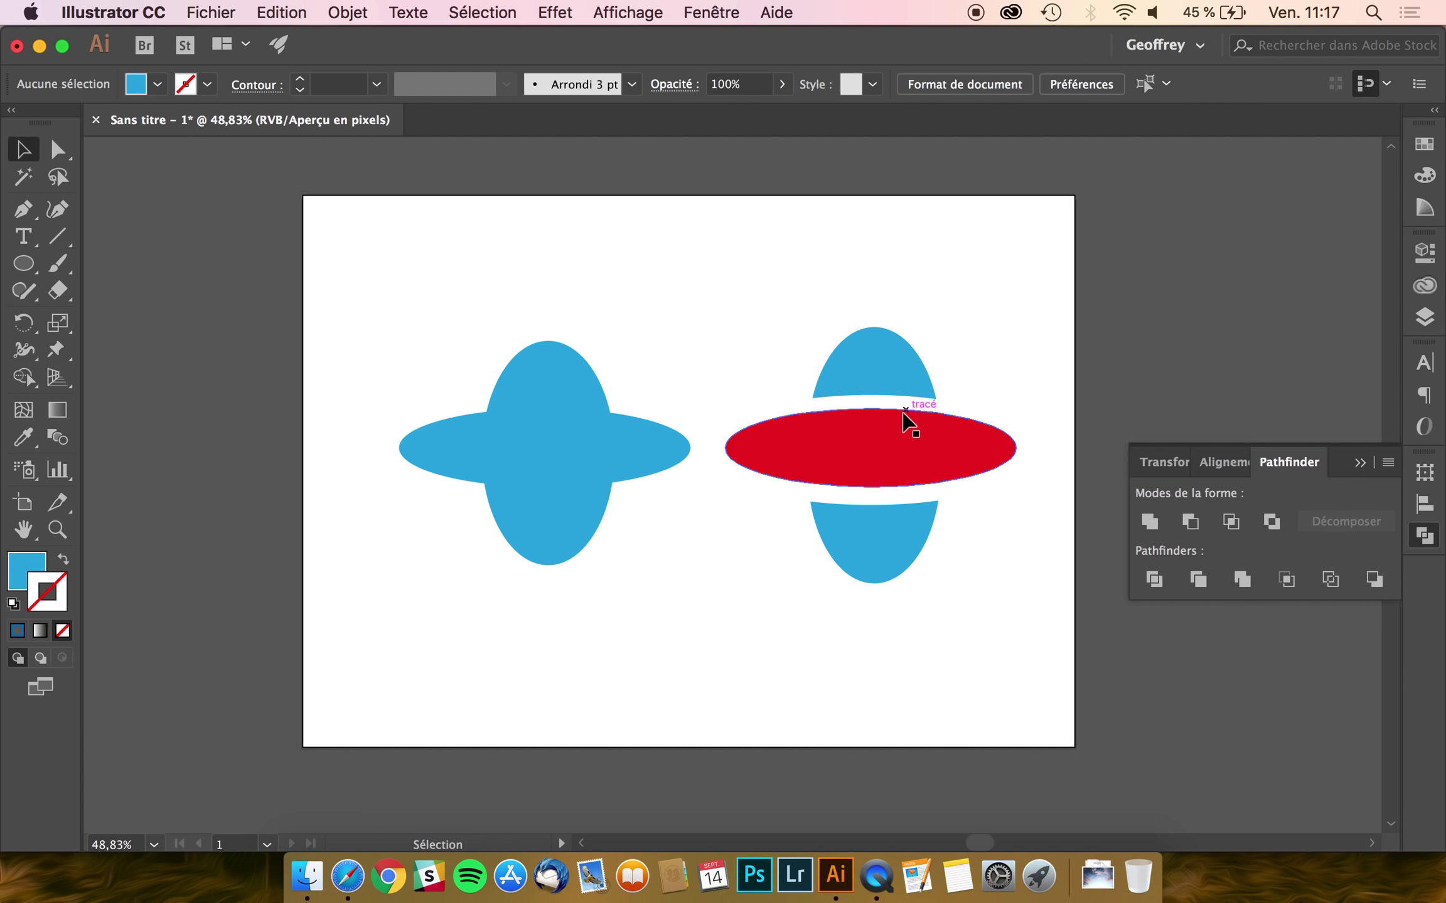
left_click(896, 435)
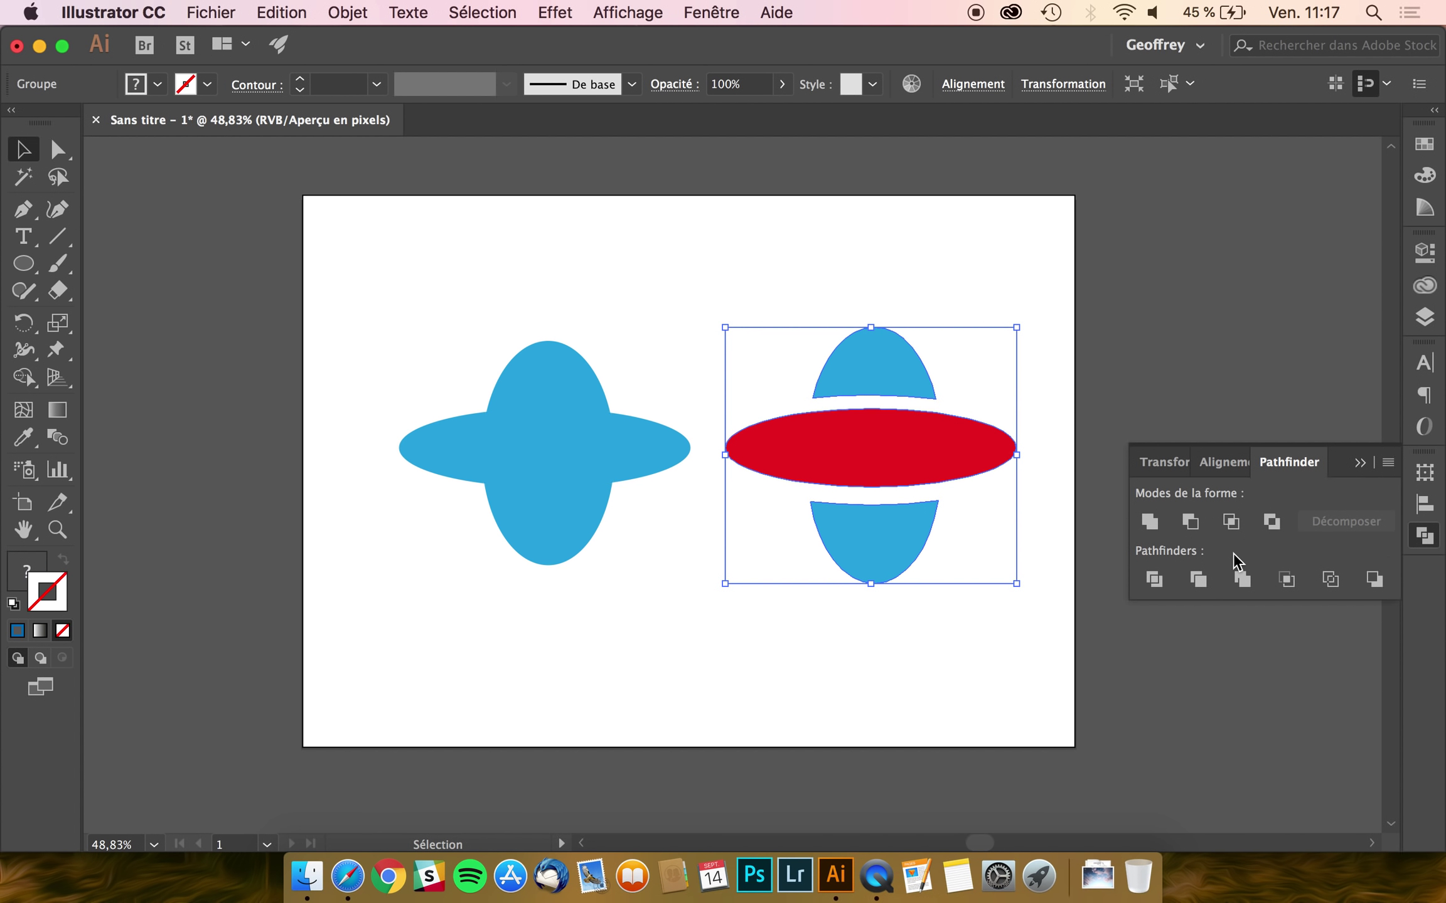
- Delete the right group and the blue cross, then draw new tall and wide crossing ellipses
key("Delete")
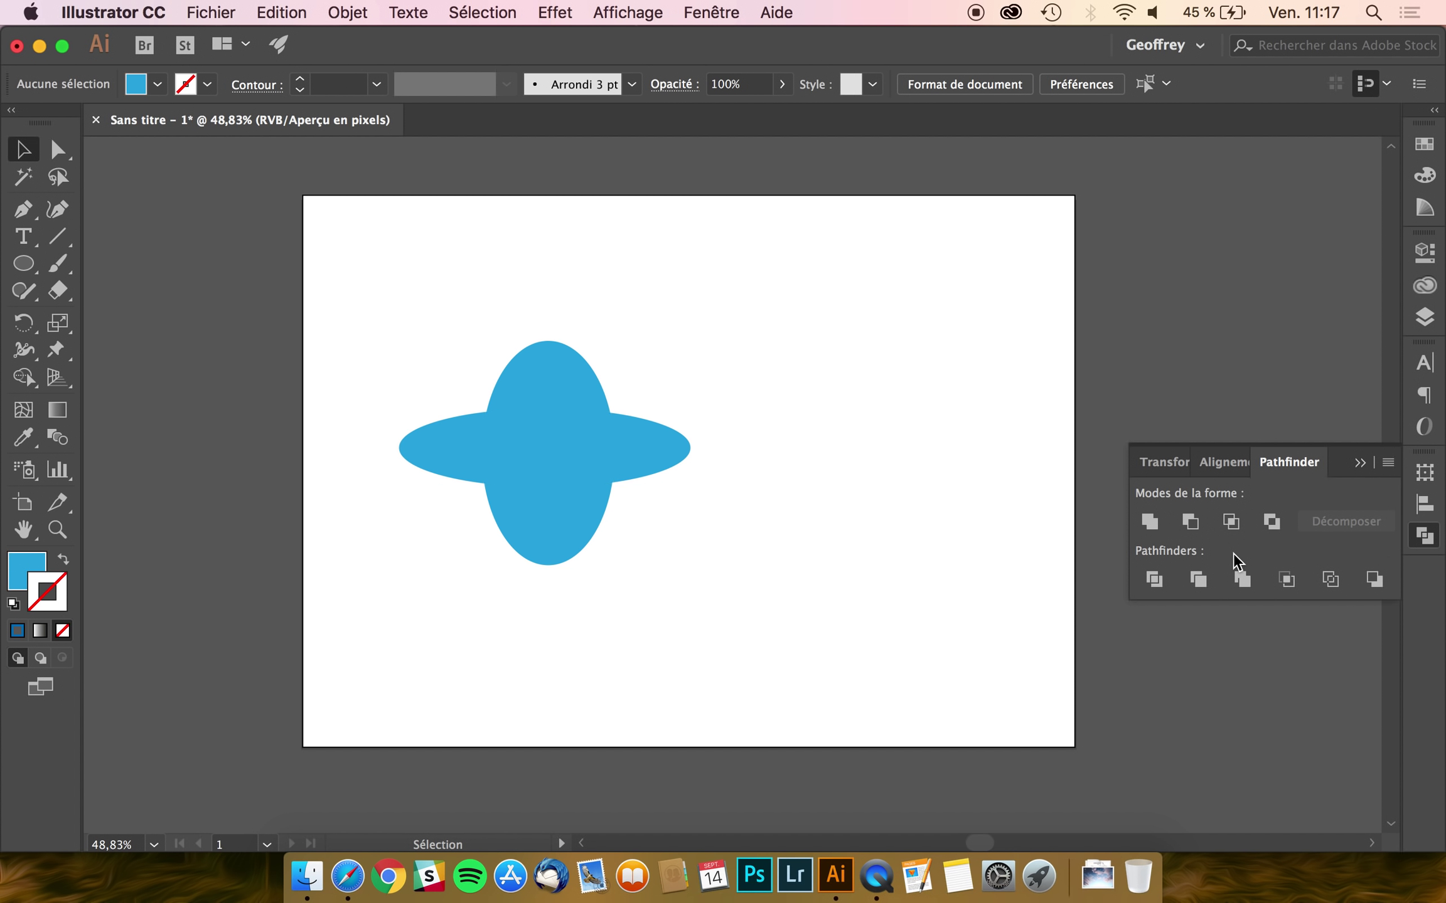
left_click(599, 383)
key("Delete")
left_click(23, 264)
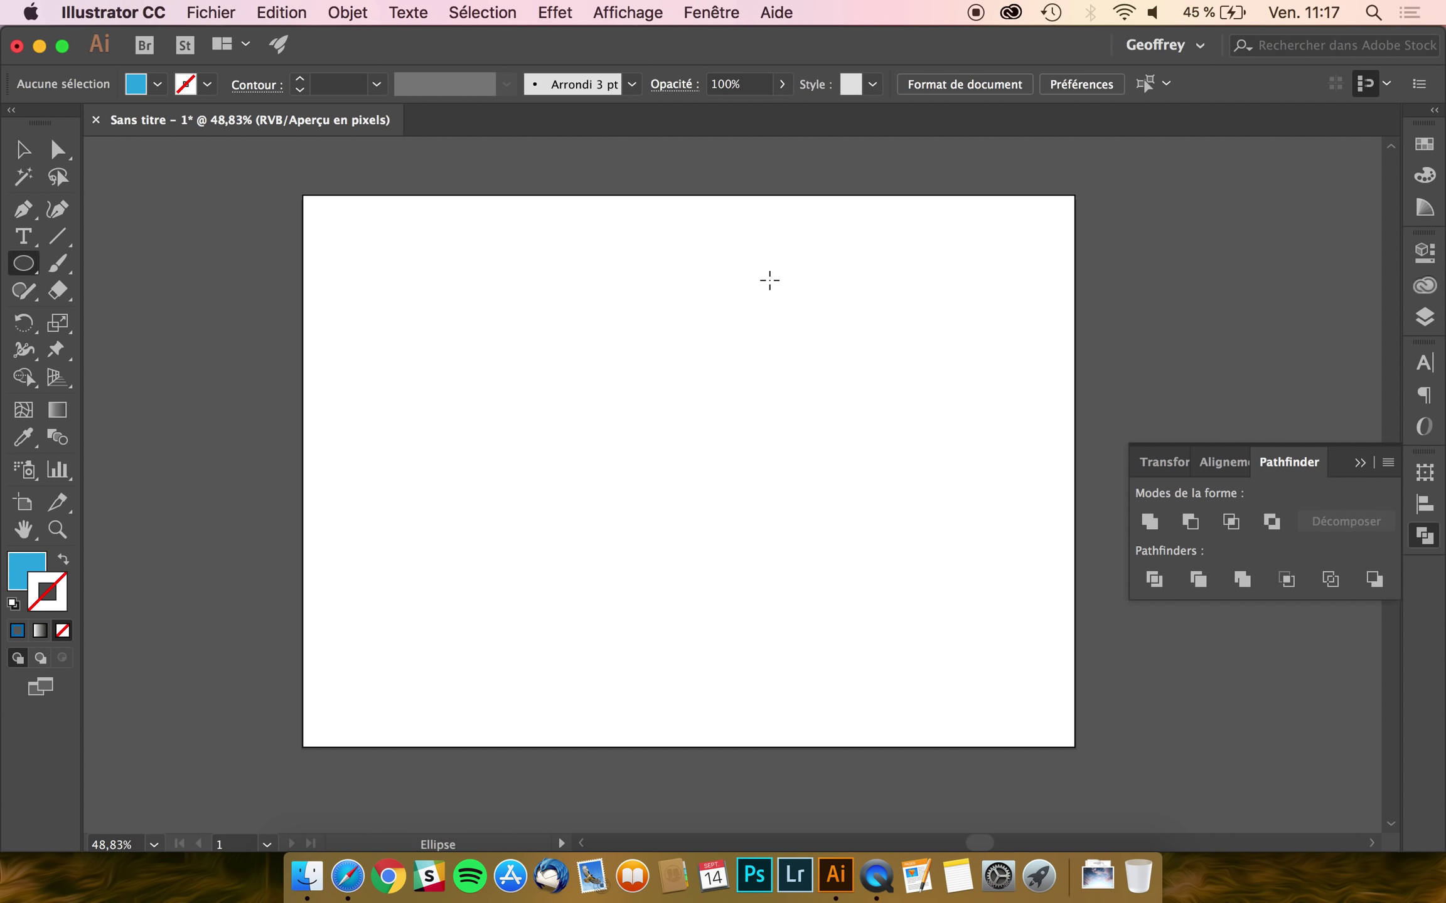
left_click_drag(768, 279, 591, 625)
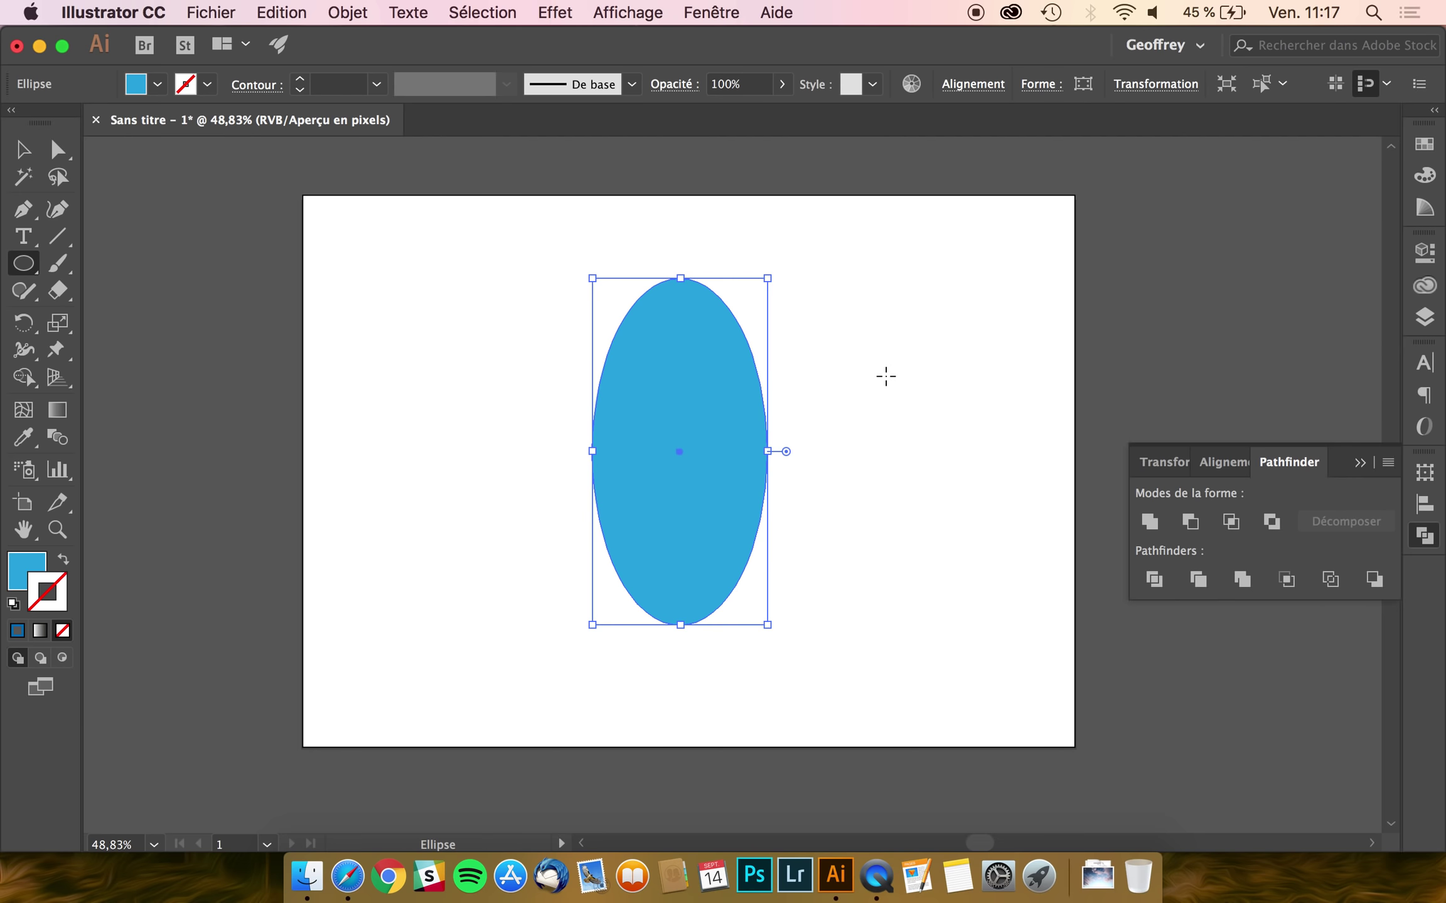
left_click_drag(885, 377, 444, 504)
- Nudge the horizontal ellipse right, give it a 10 pt stroke, and crop both to their overlap
key("v")
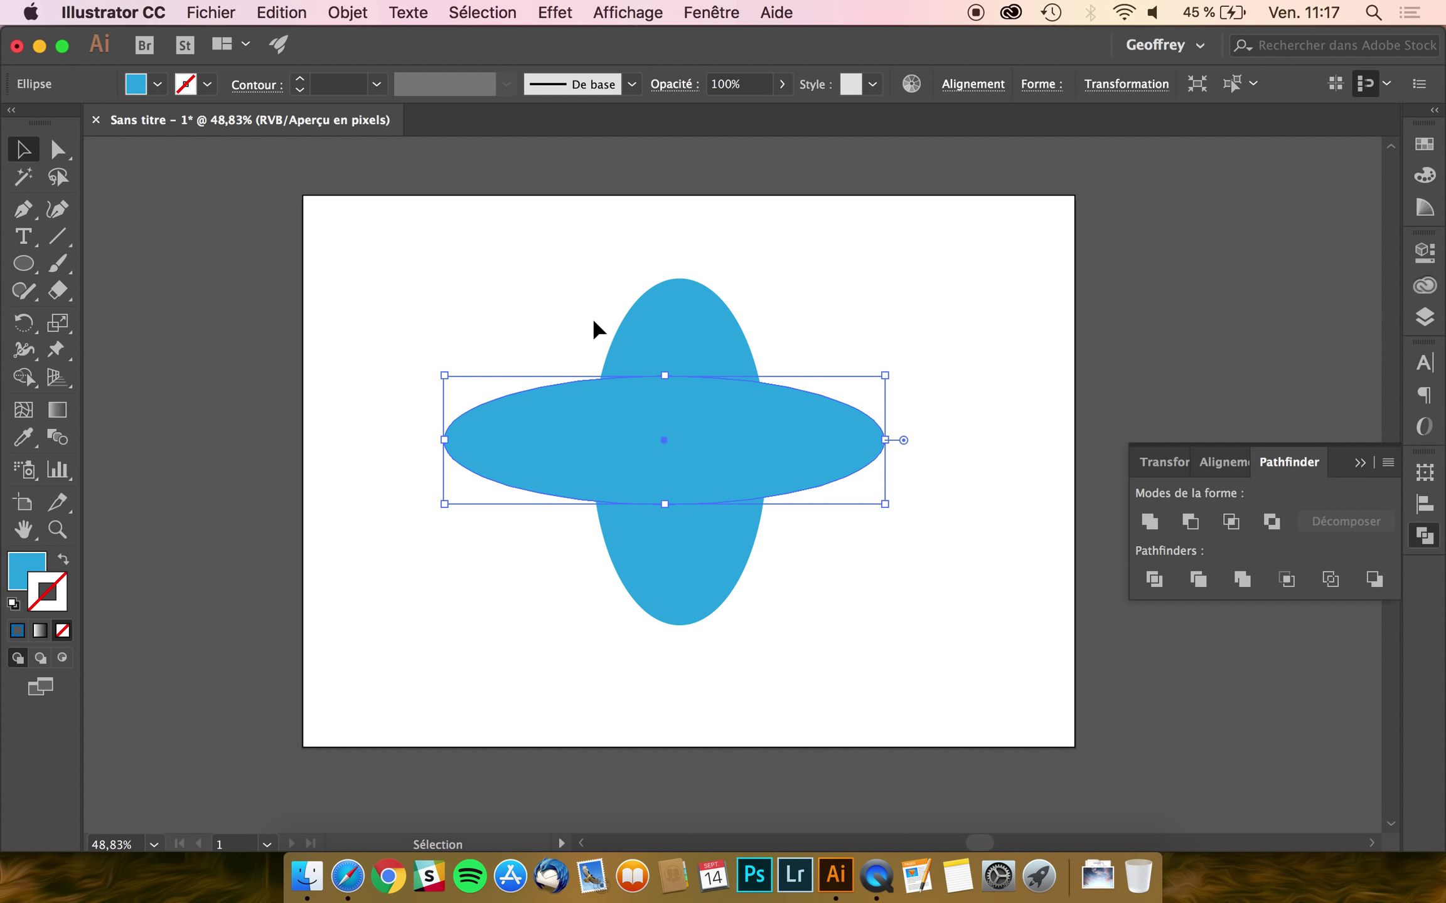
left_click_drag(866, 282, 587, 526)
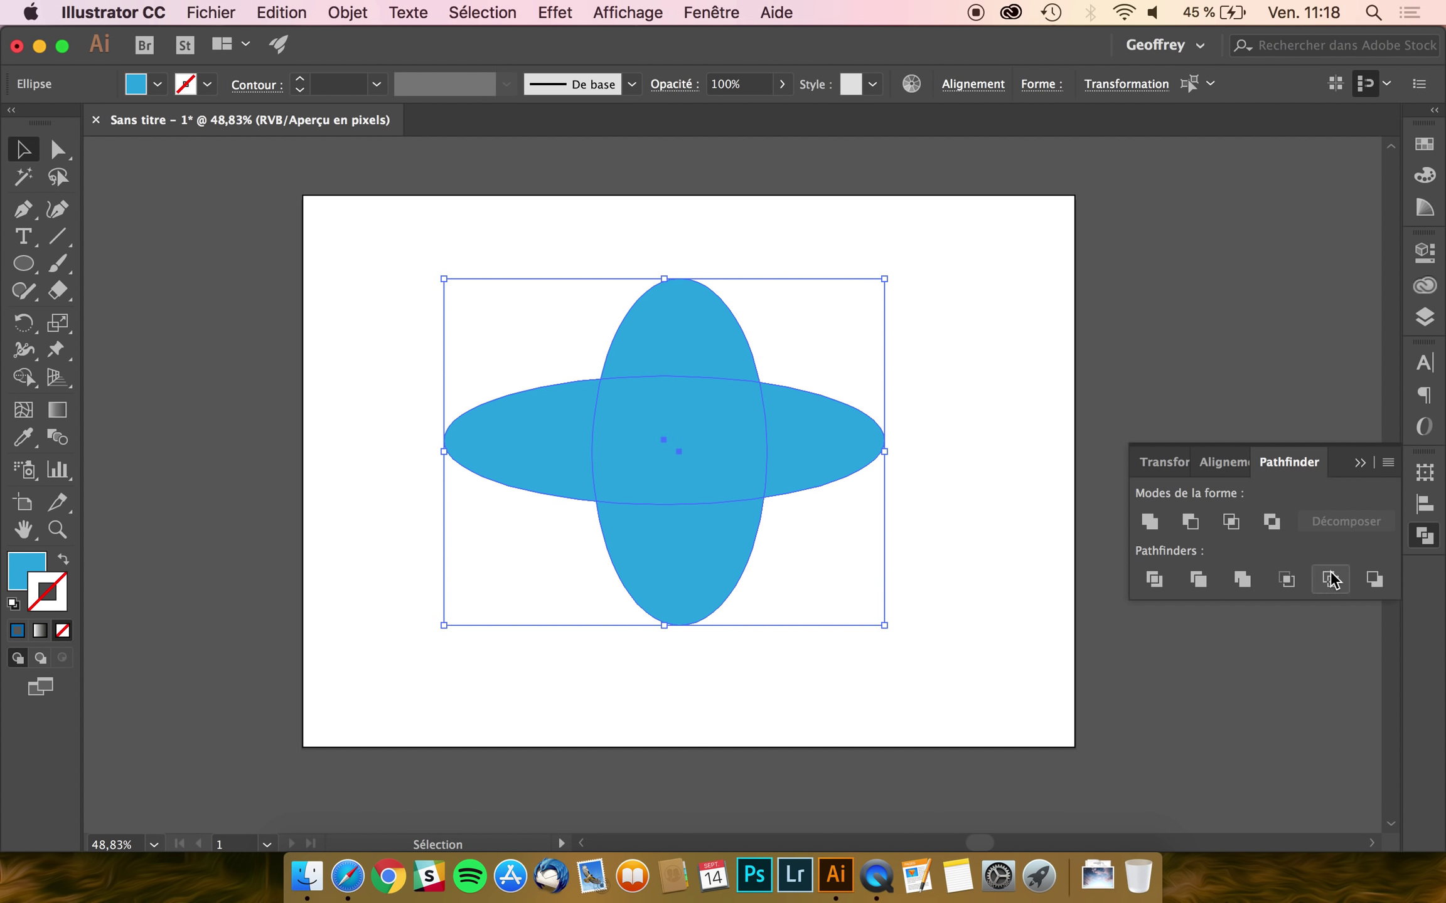
left_click_drag(816, 471, 850, 471)
type("10")
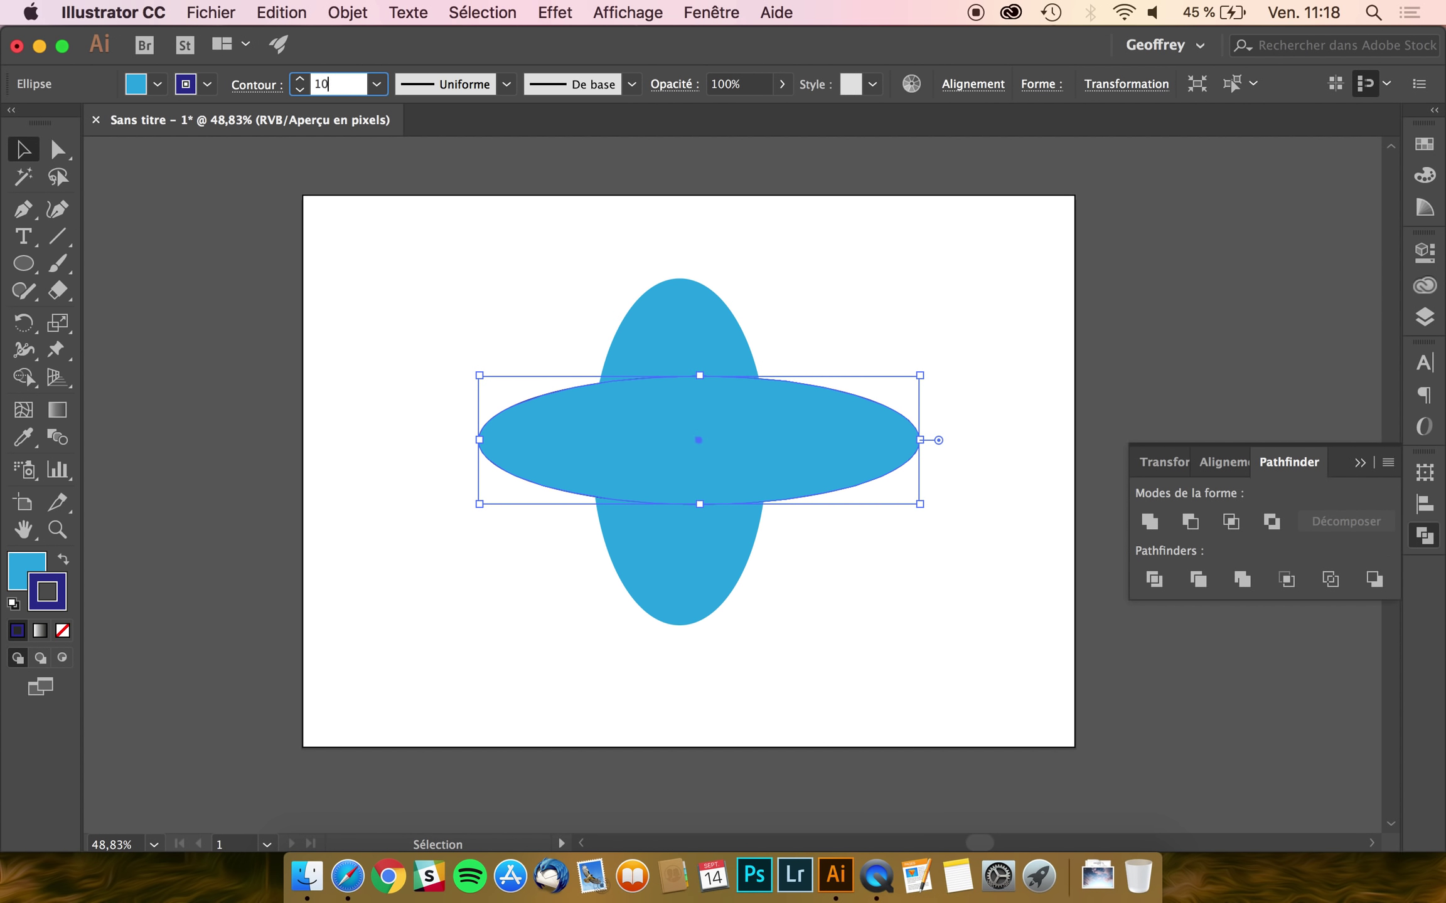
key("Return")
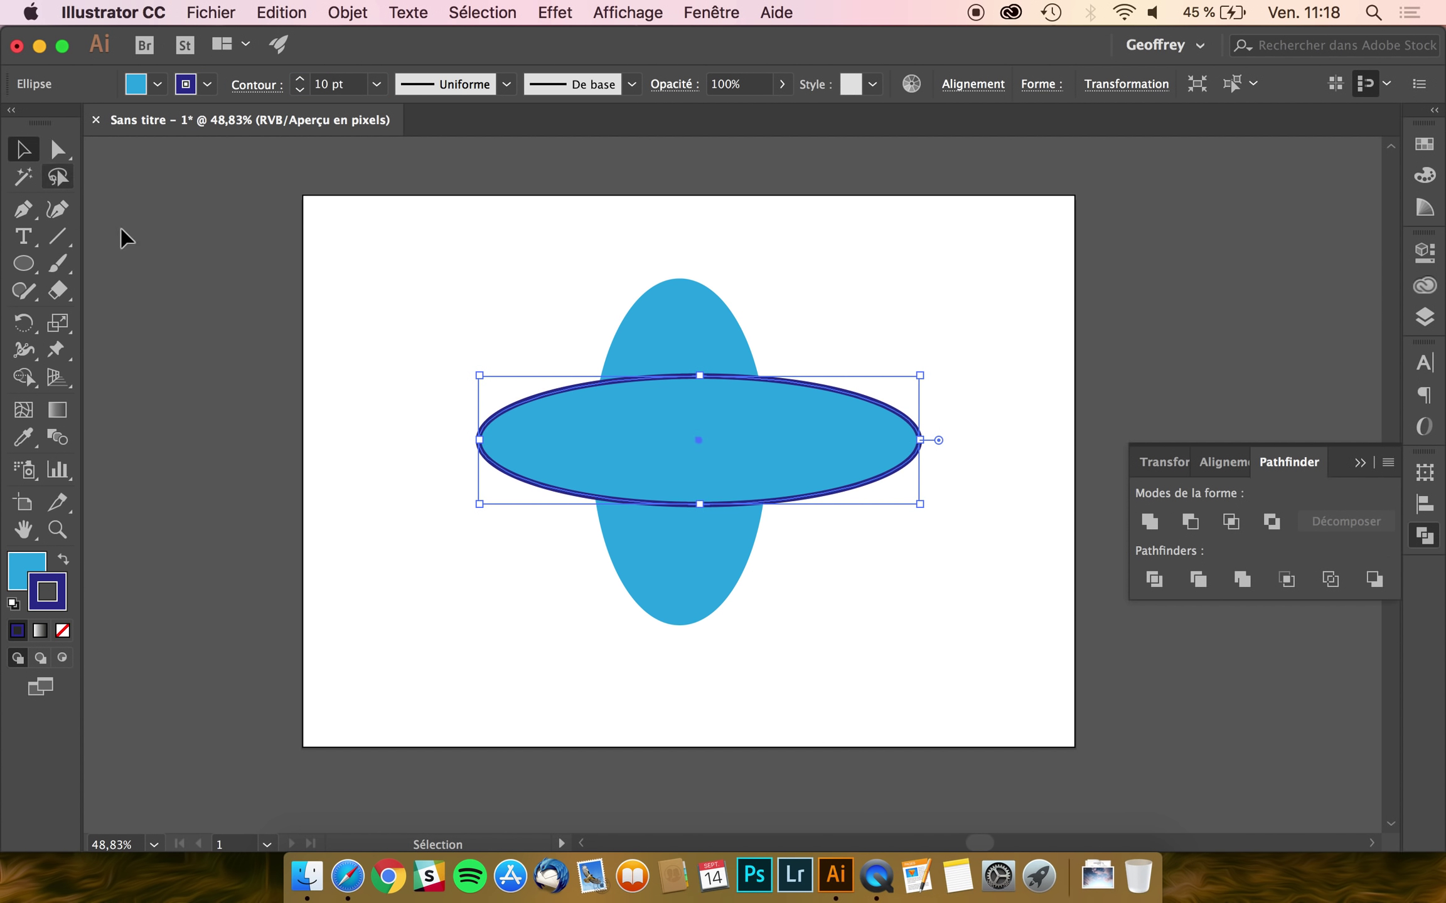
left_click_drag(840, 246, 636, 506)
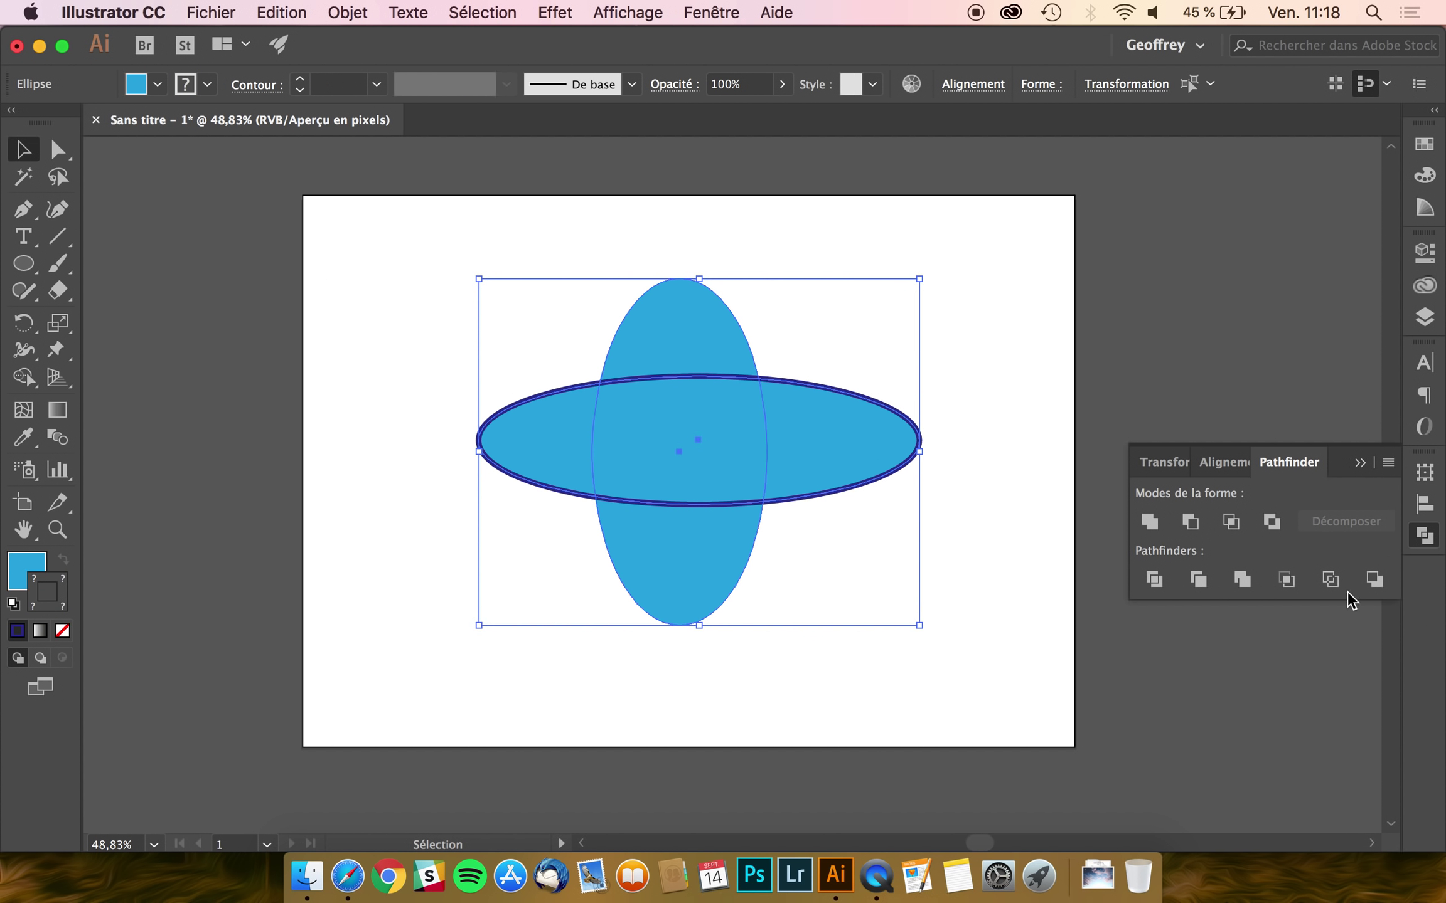
left_click(1286, 579)
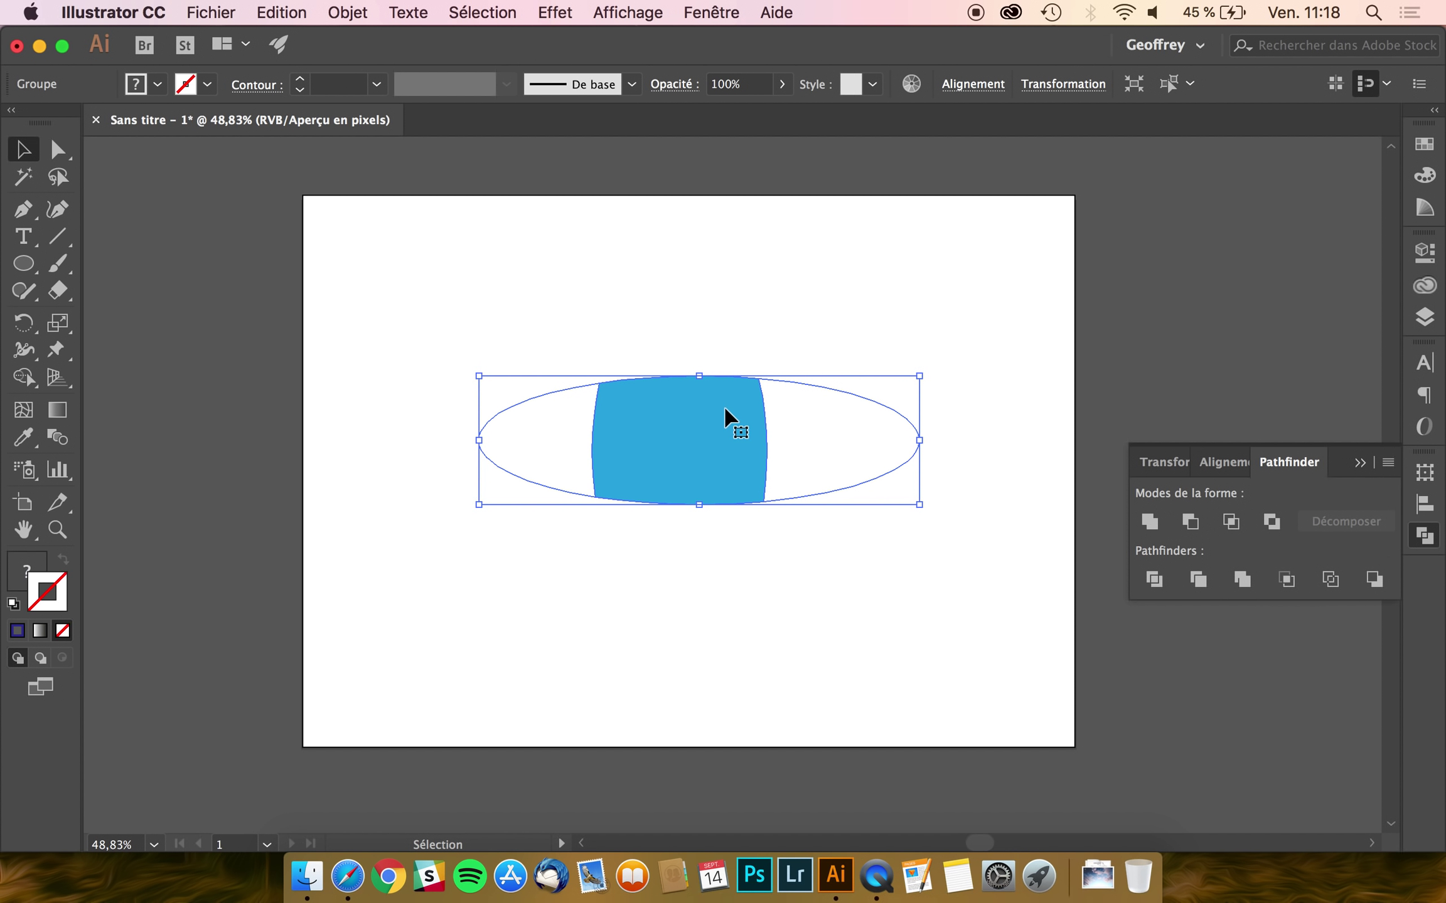
- Undo and reapply the Pathfinder Crop, then delete the cropped group
key("ctrl+z")
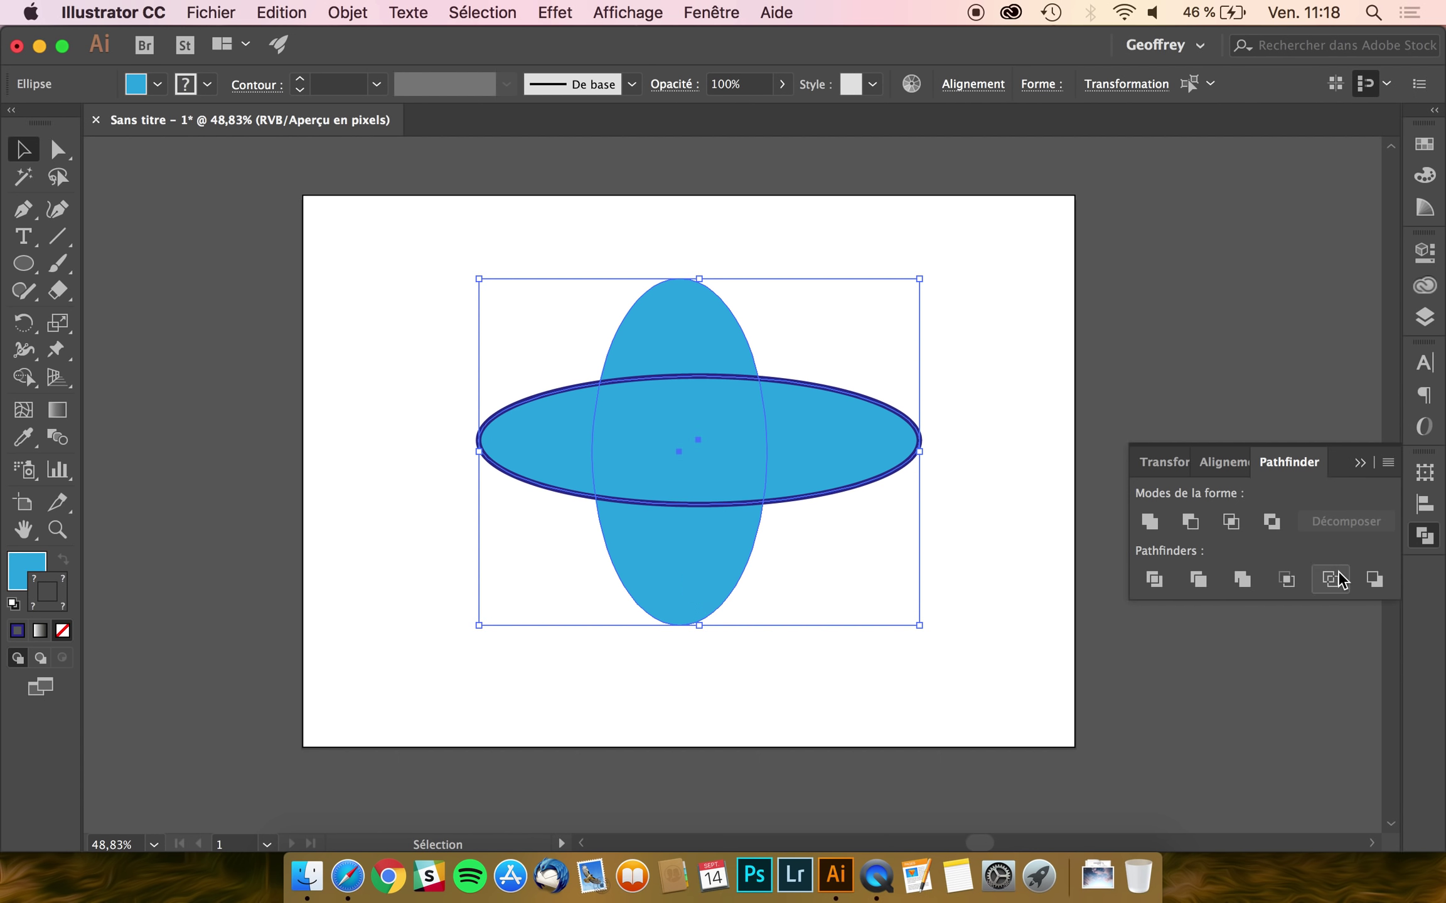
left_click(1286, 581)
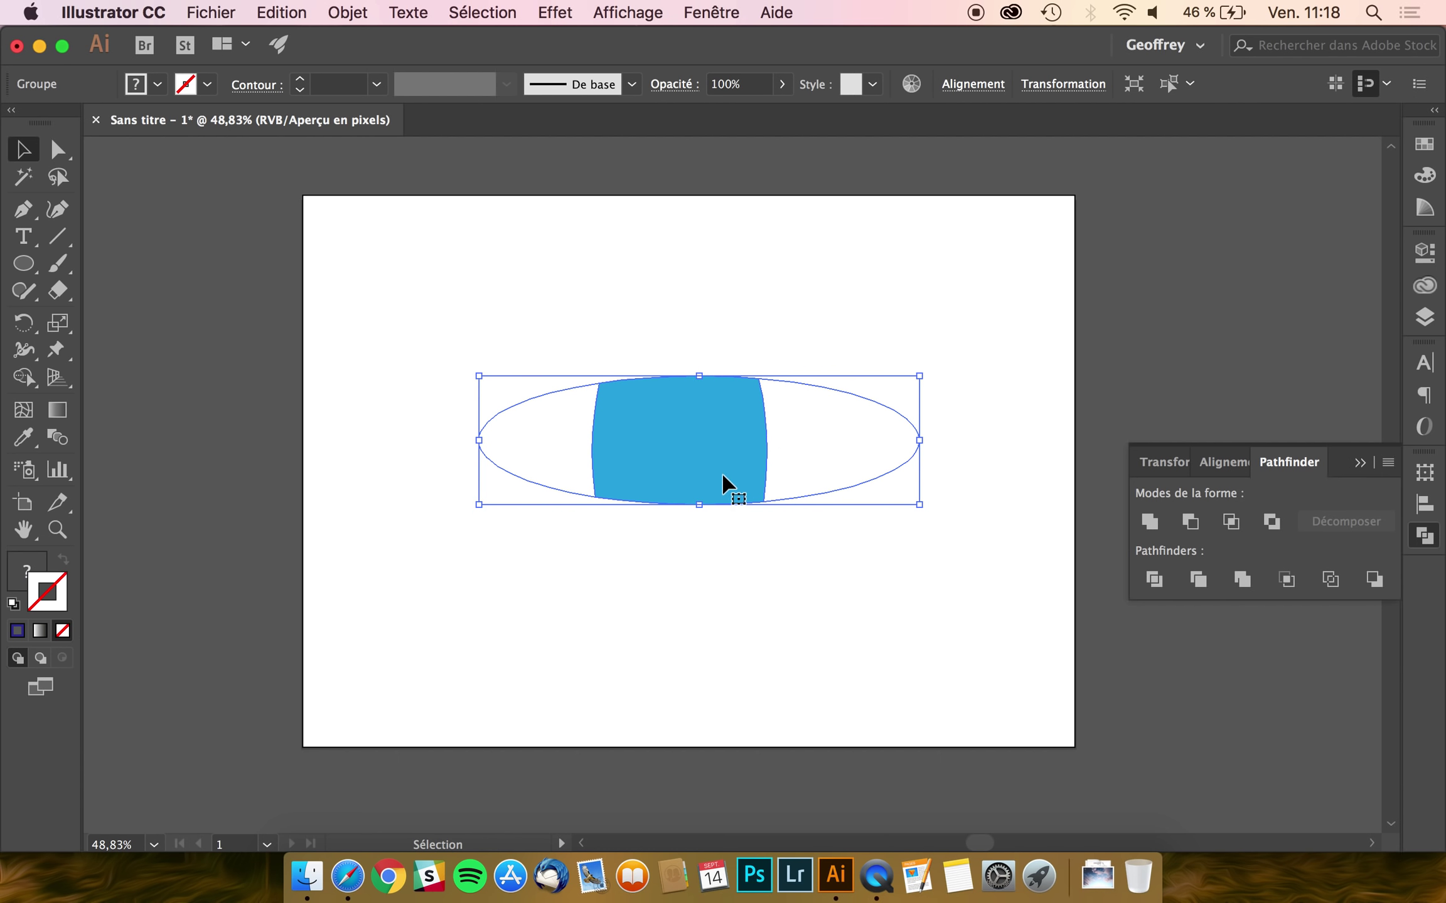
key("Delete")
left_click(23, 264)
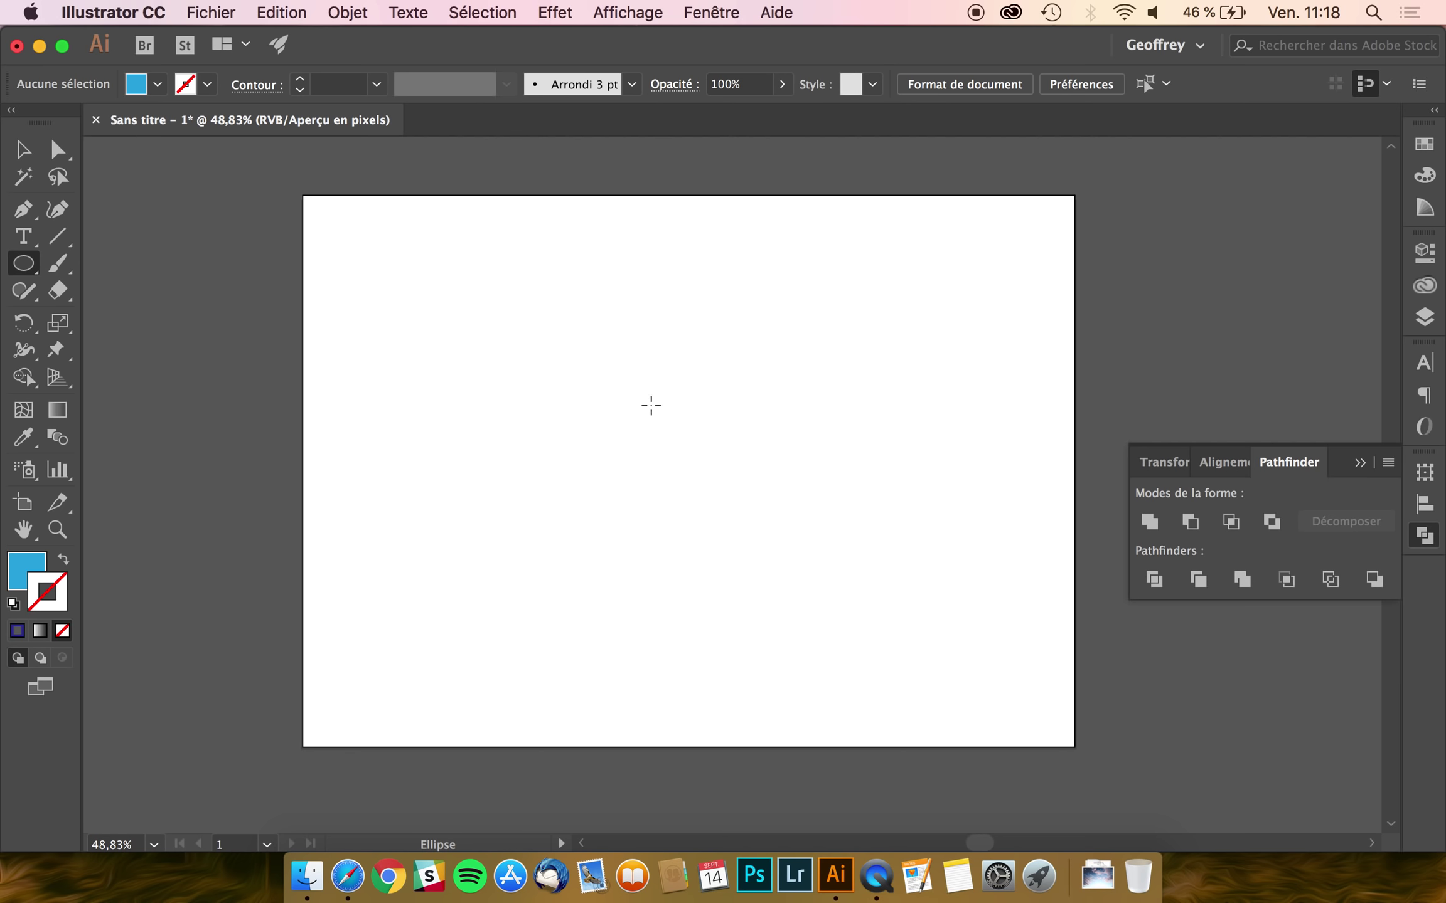
- Draw a tall blue ellipse and give it a dark-blue 10 pt outline
left_click_drag(804, 289, 659, 639)
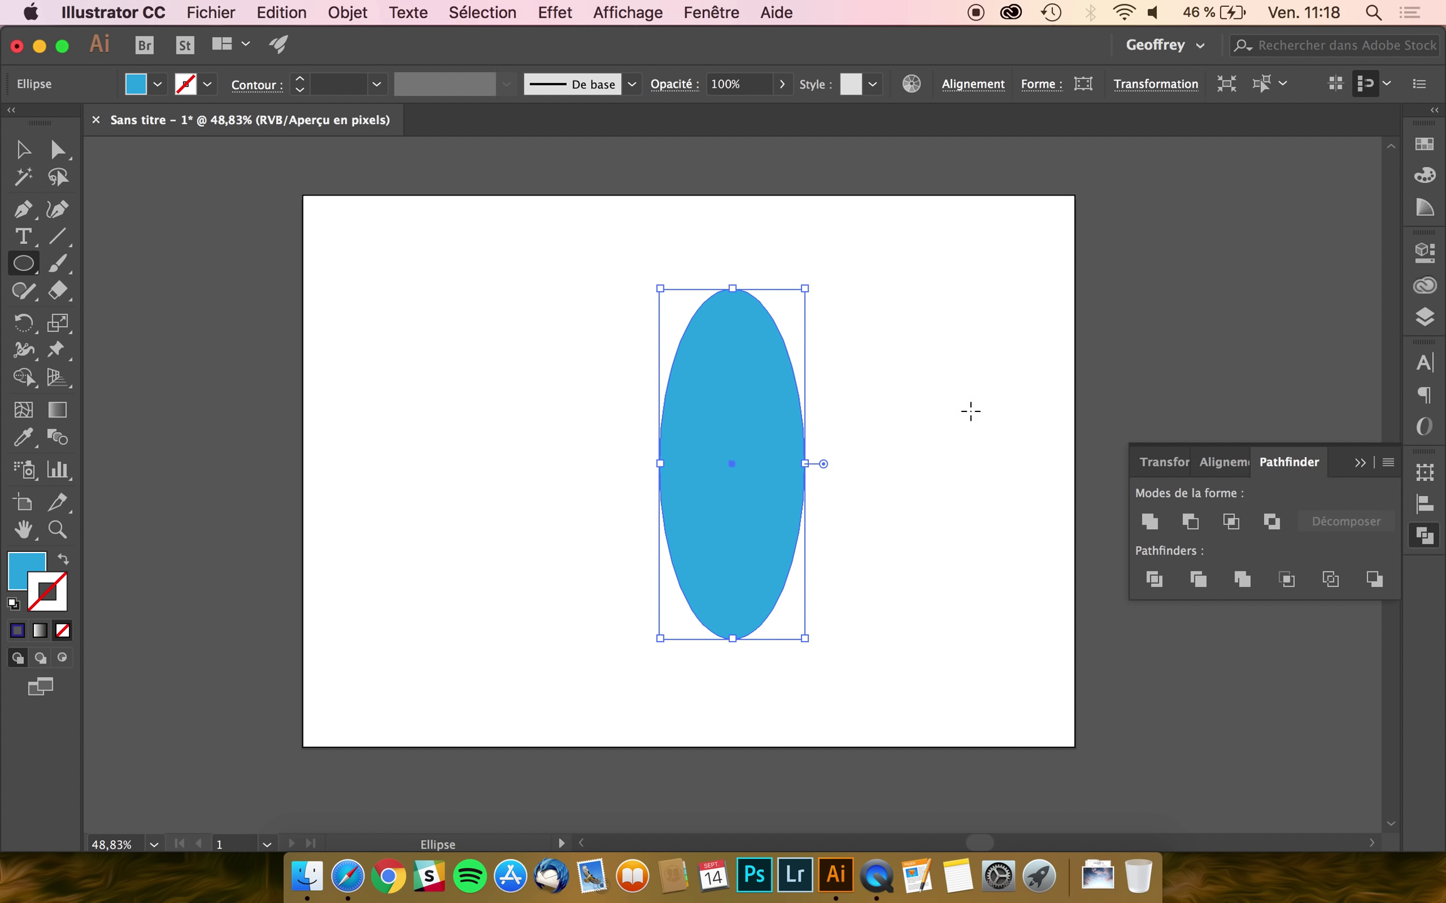
mouse_move(968, 404)
left_mouse_down()
mouse_move(828, 411)
mouse_move(900, 430)
left_mouse_up()
key("Delete")
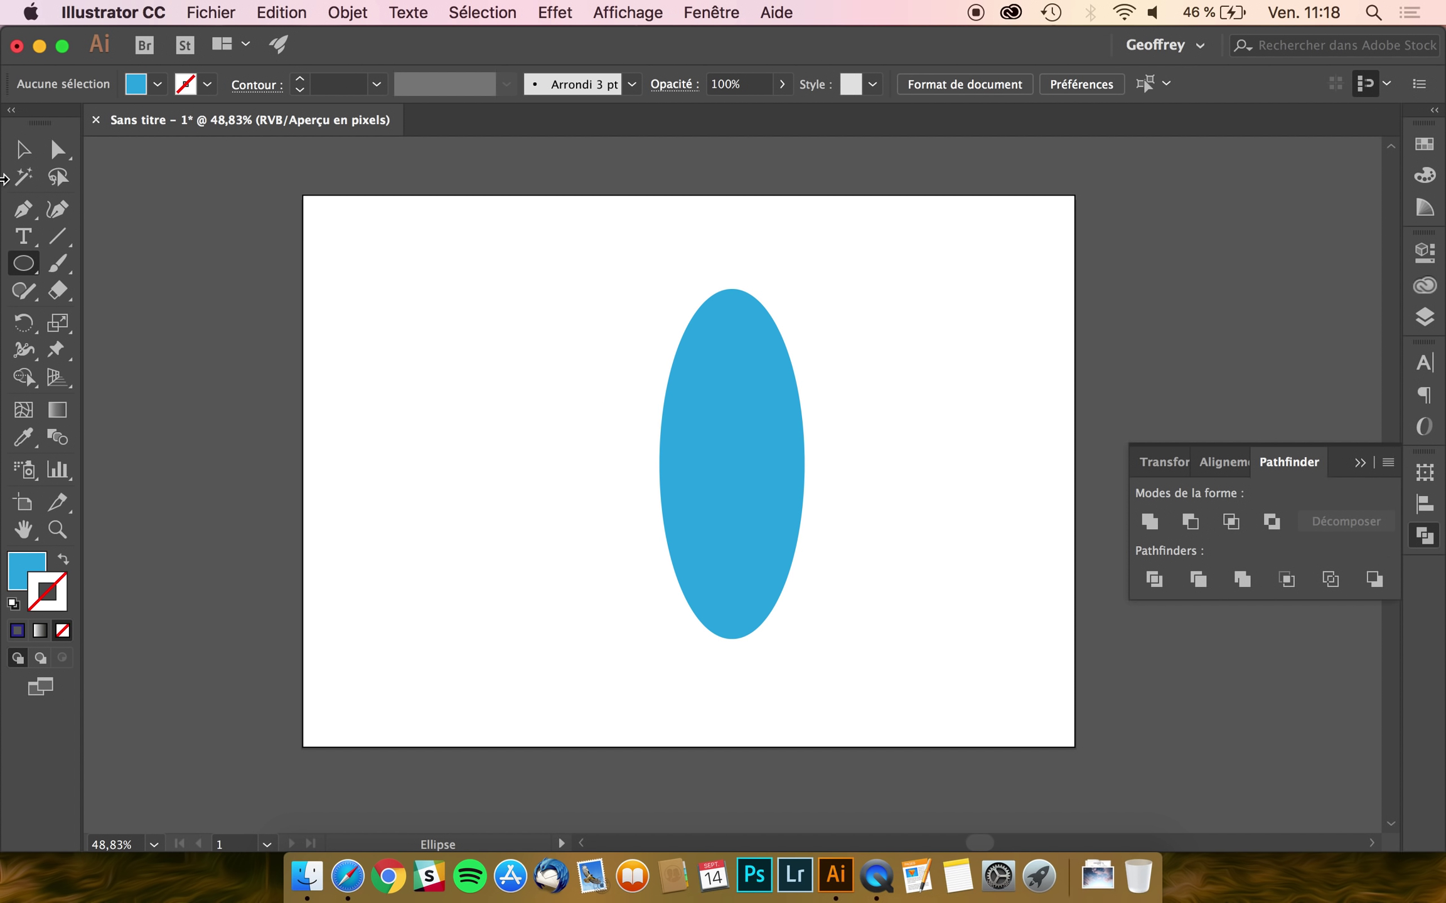
left_click(20, 157)
left_click(737, 382)
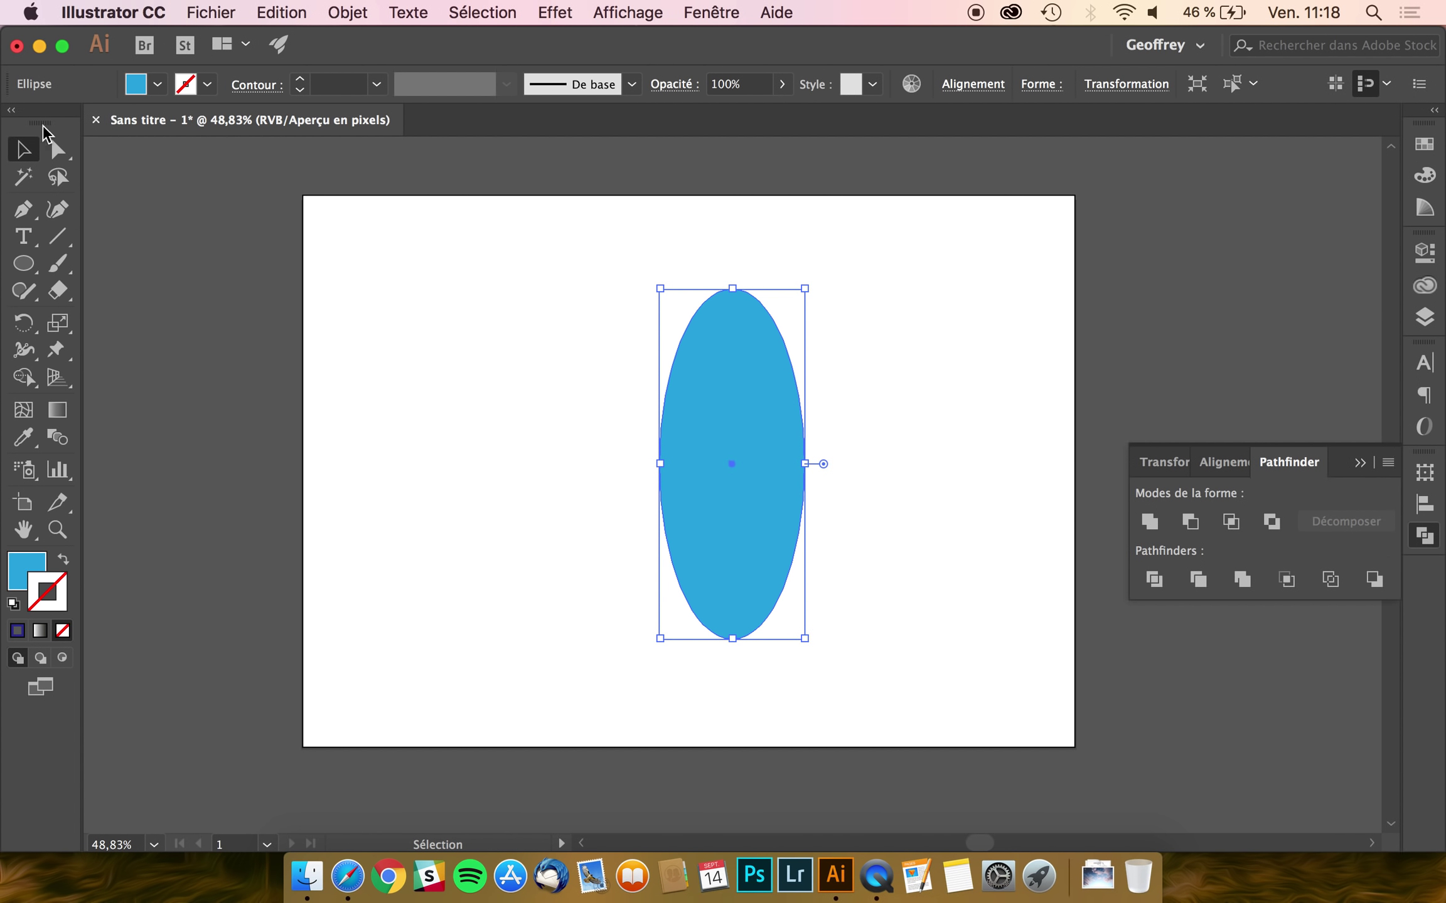
type("10")
left_click(300, 80)
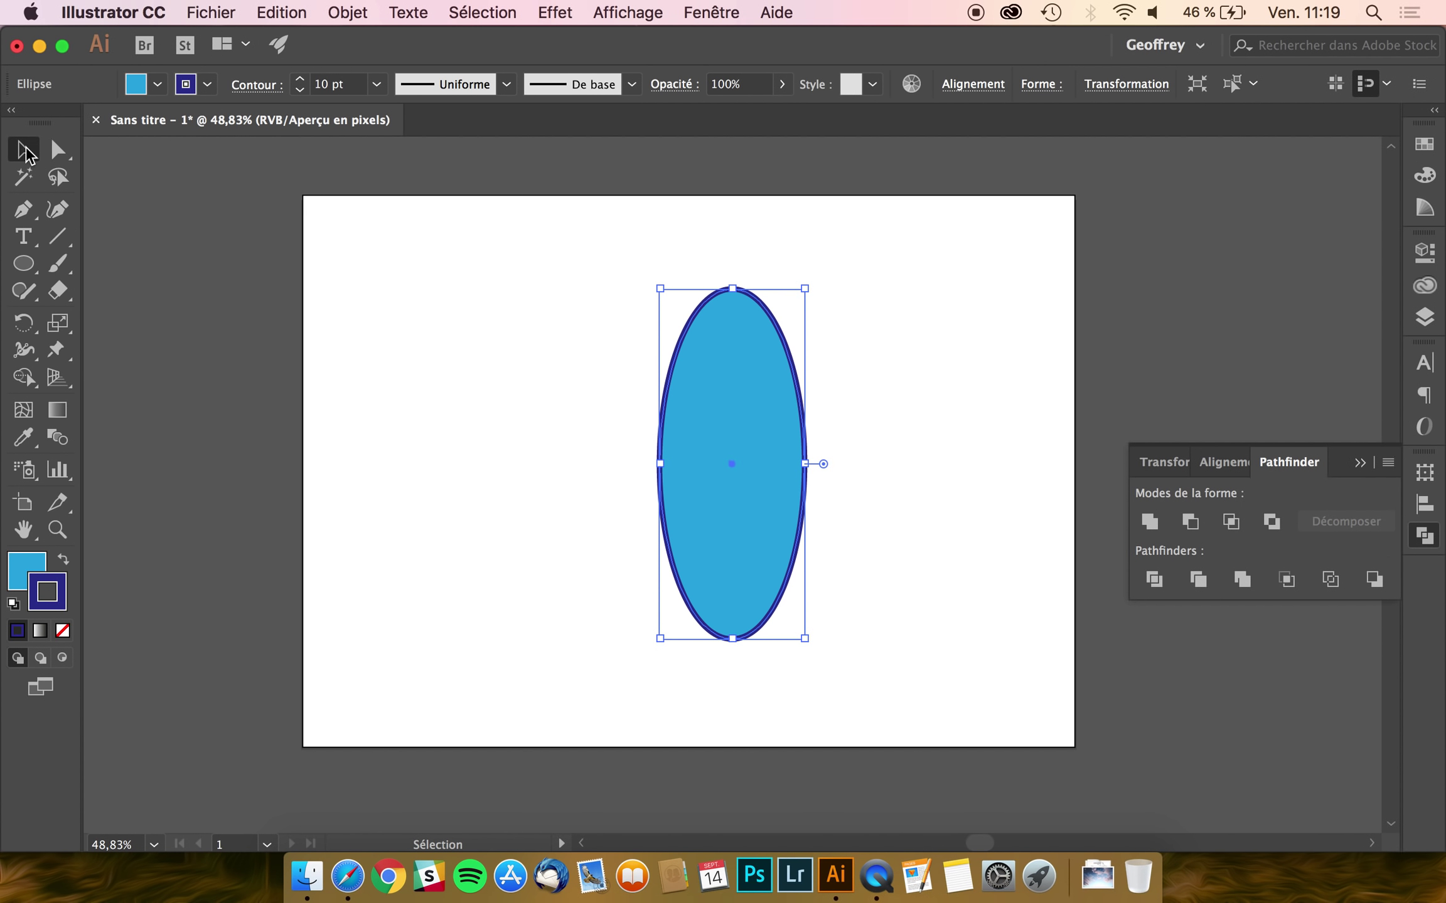
- Draw a long horizontal ellipse across its middle and select both ellipses
left_click(24, 264)
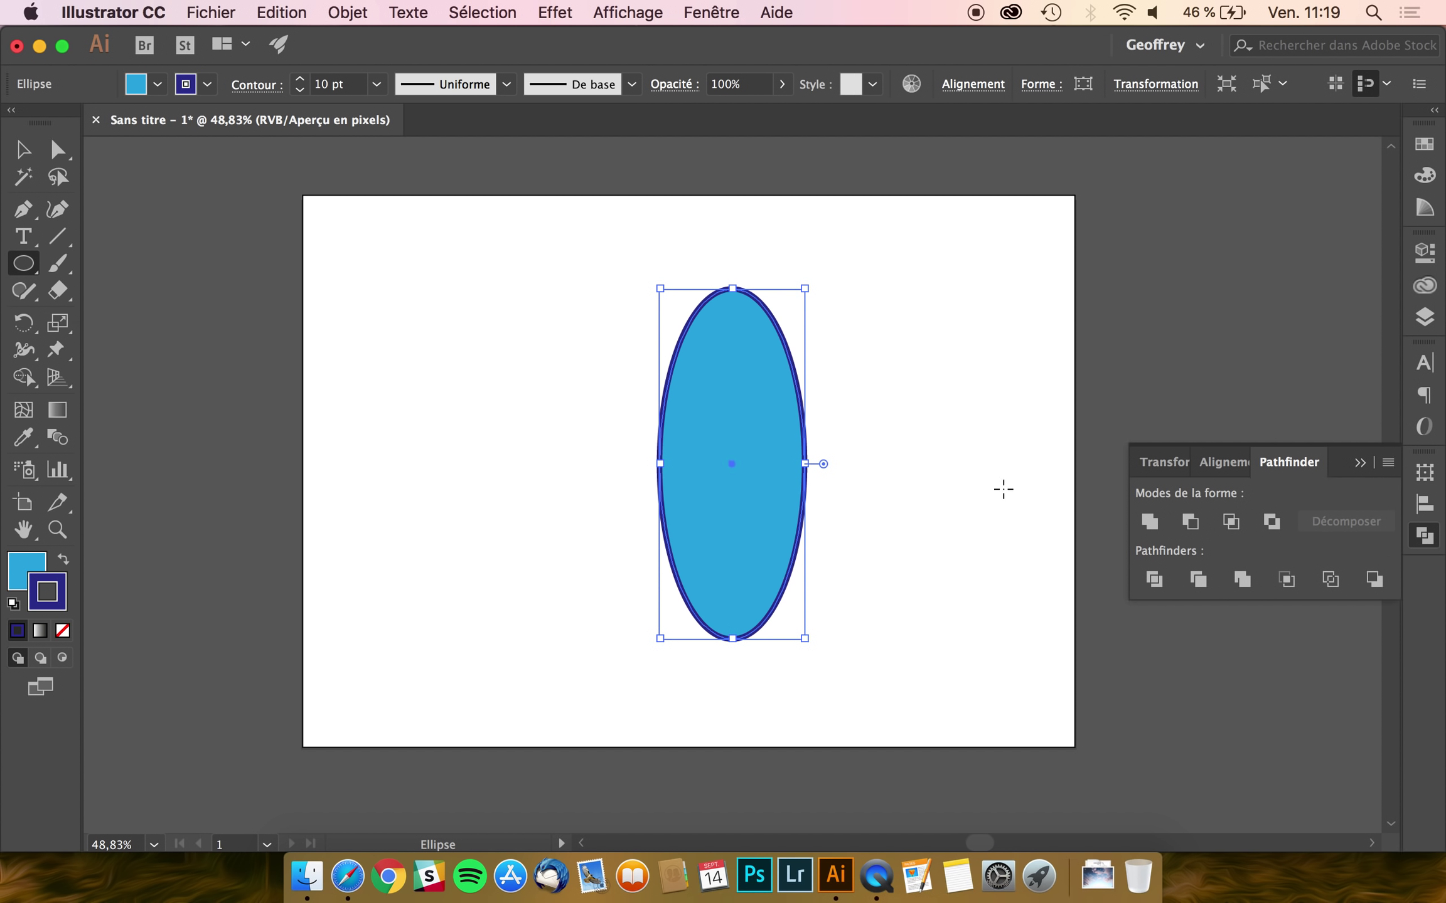
left_click_drag(960, 406, 488, 497)
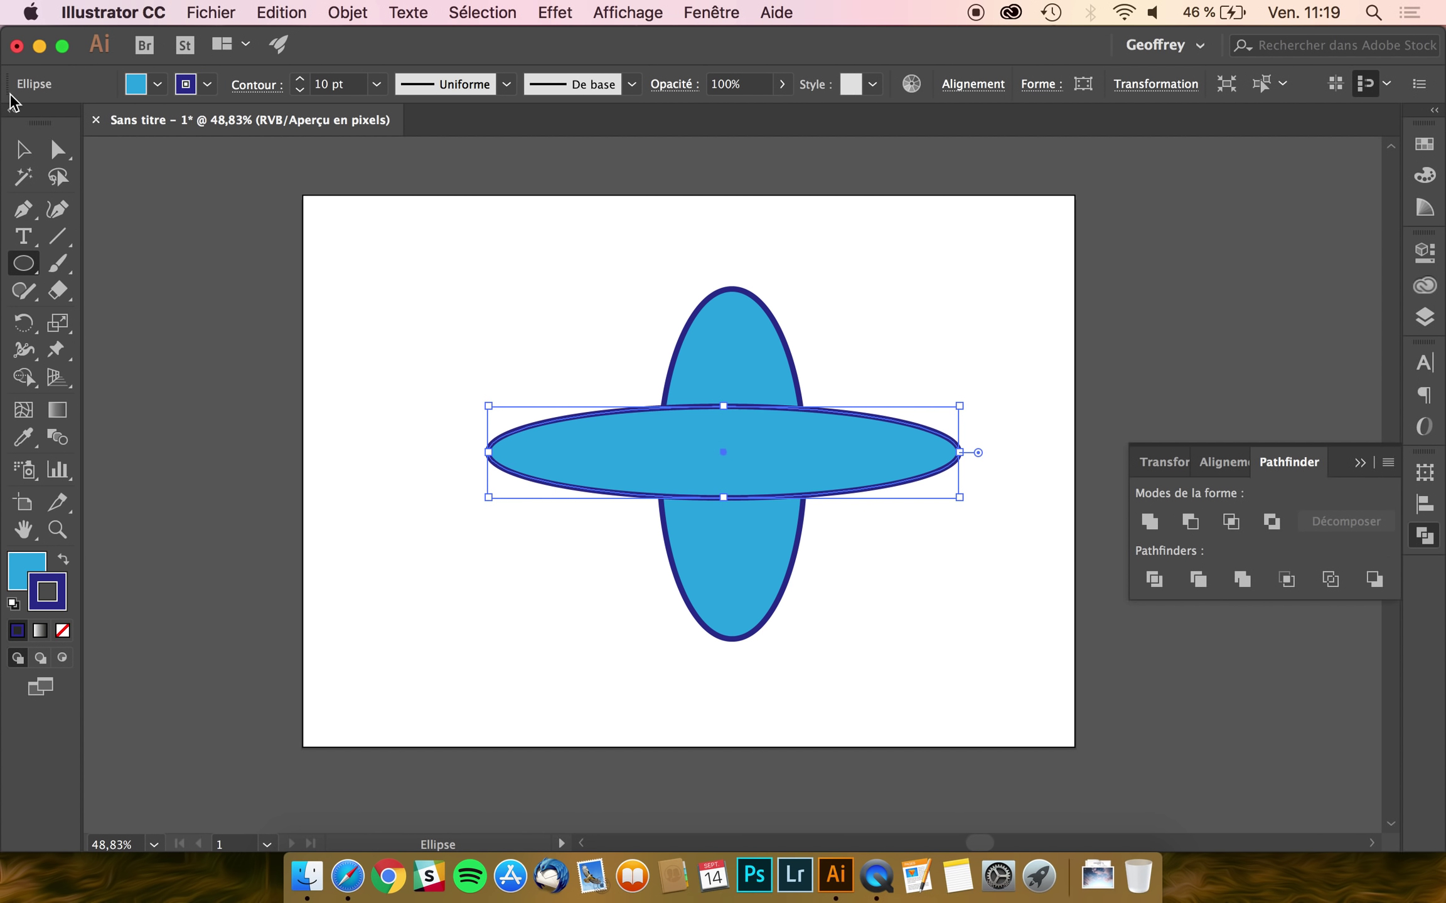
left_click(24, 149)
left_click_drag(833, 258, 574, 597)
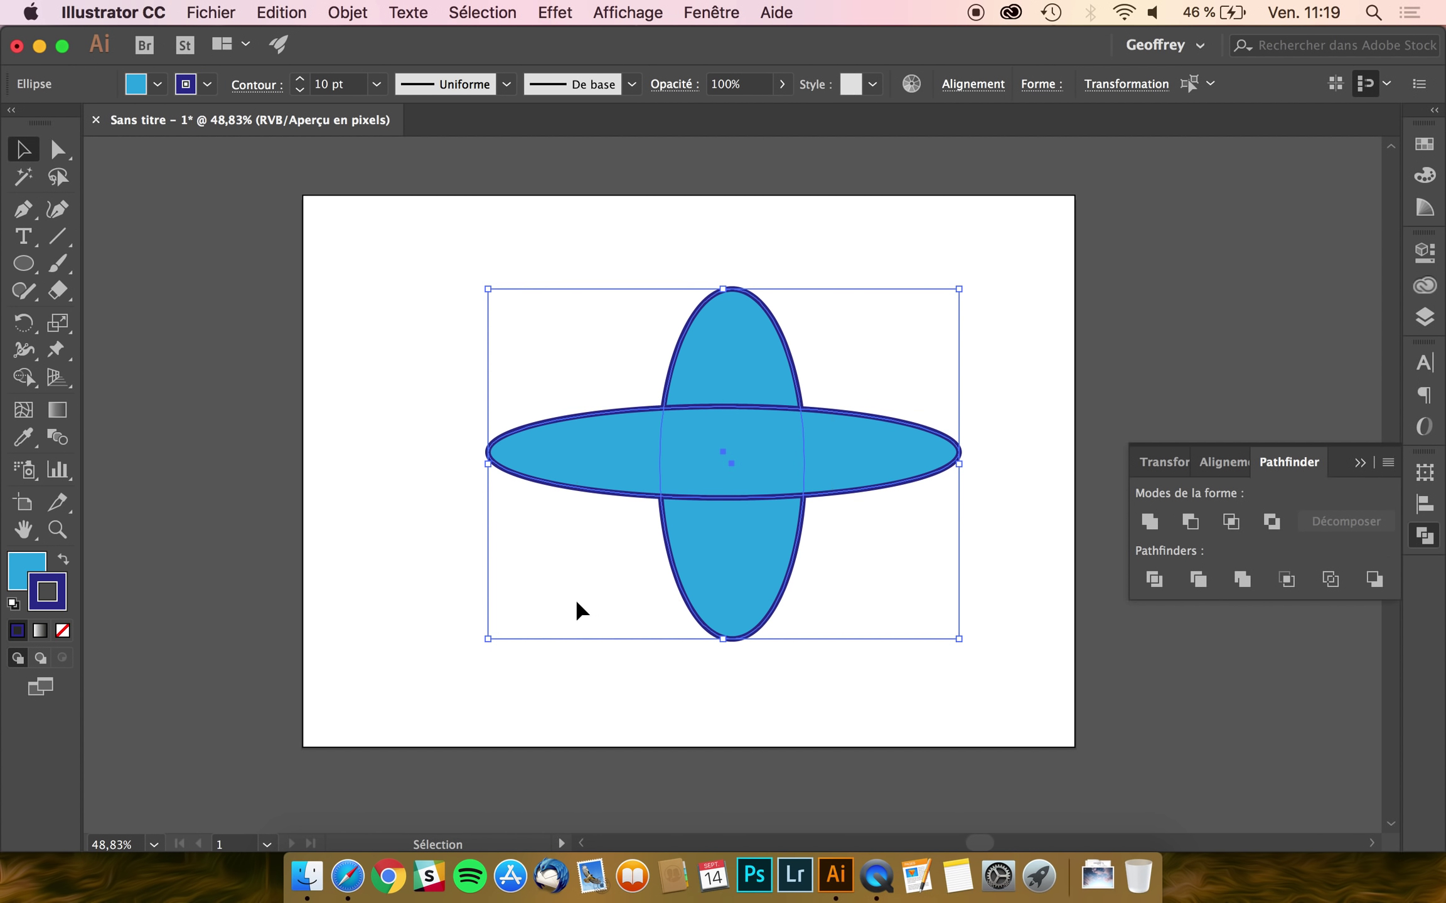
- Apply Pathfinder Contour to the ellipses and thicken the resulting outline strokes
left_click(1330, 576)
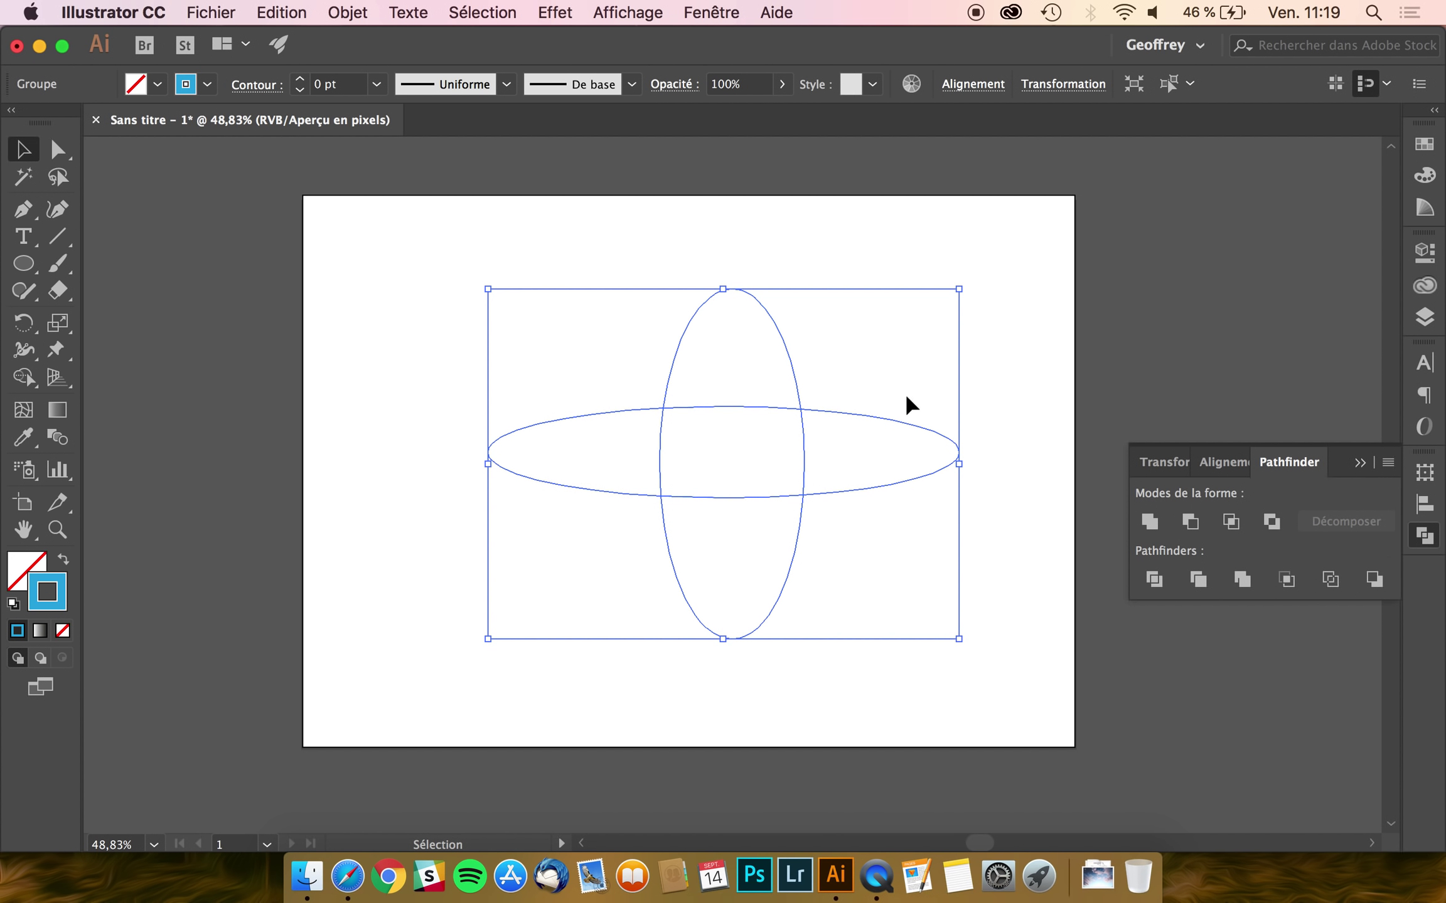
left_click(300, 79)
left_click(300, 79)
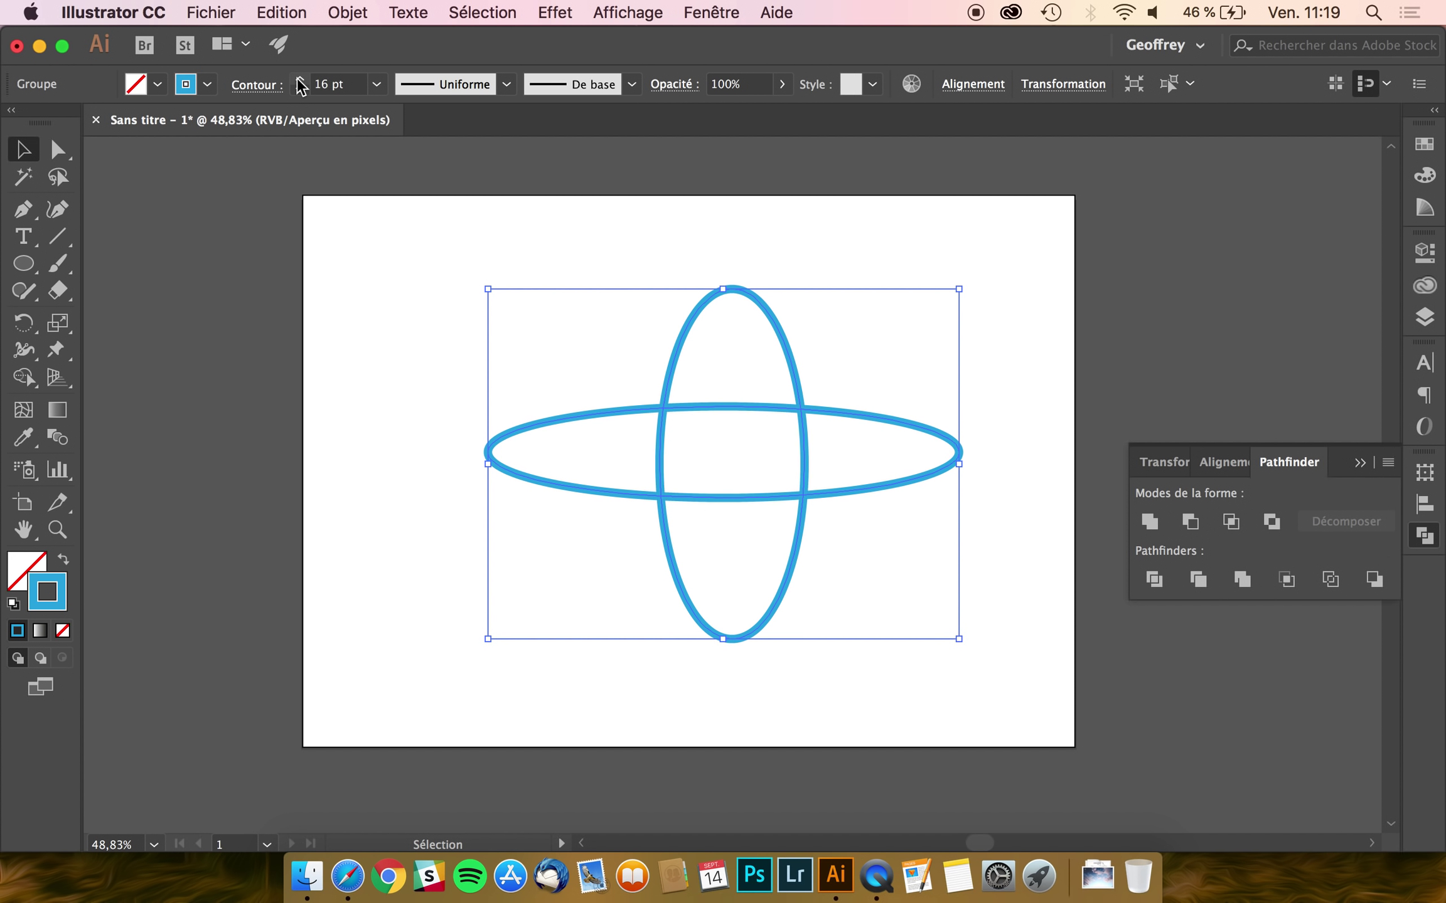
left_click(359, 324)
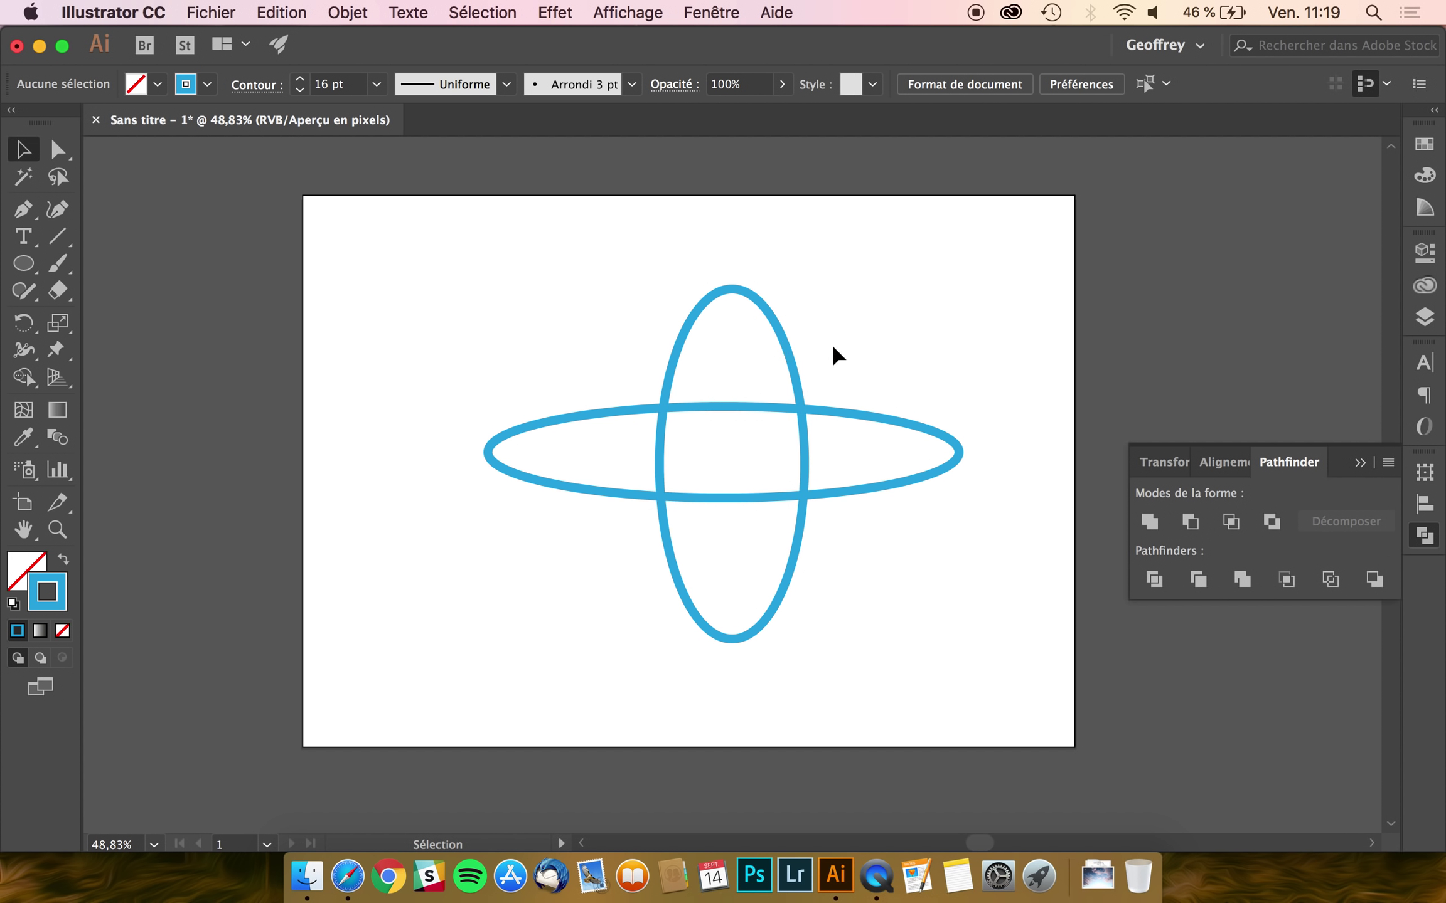
- Isolate the group and pull each outline piece slightly apart around the centre
double_click(778, 344)
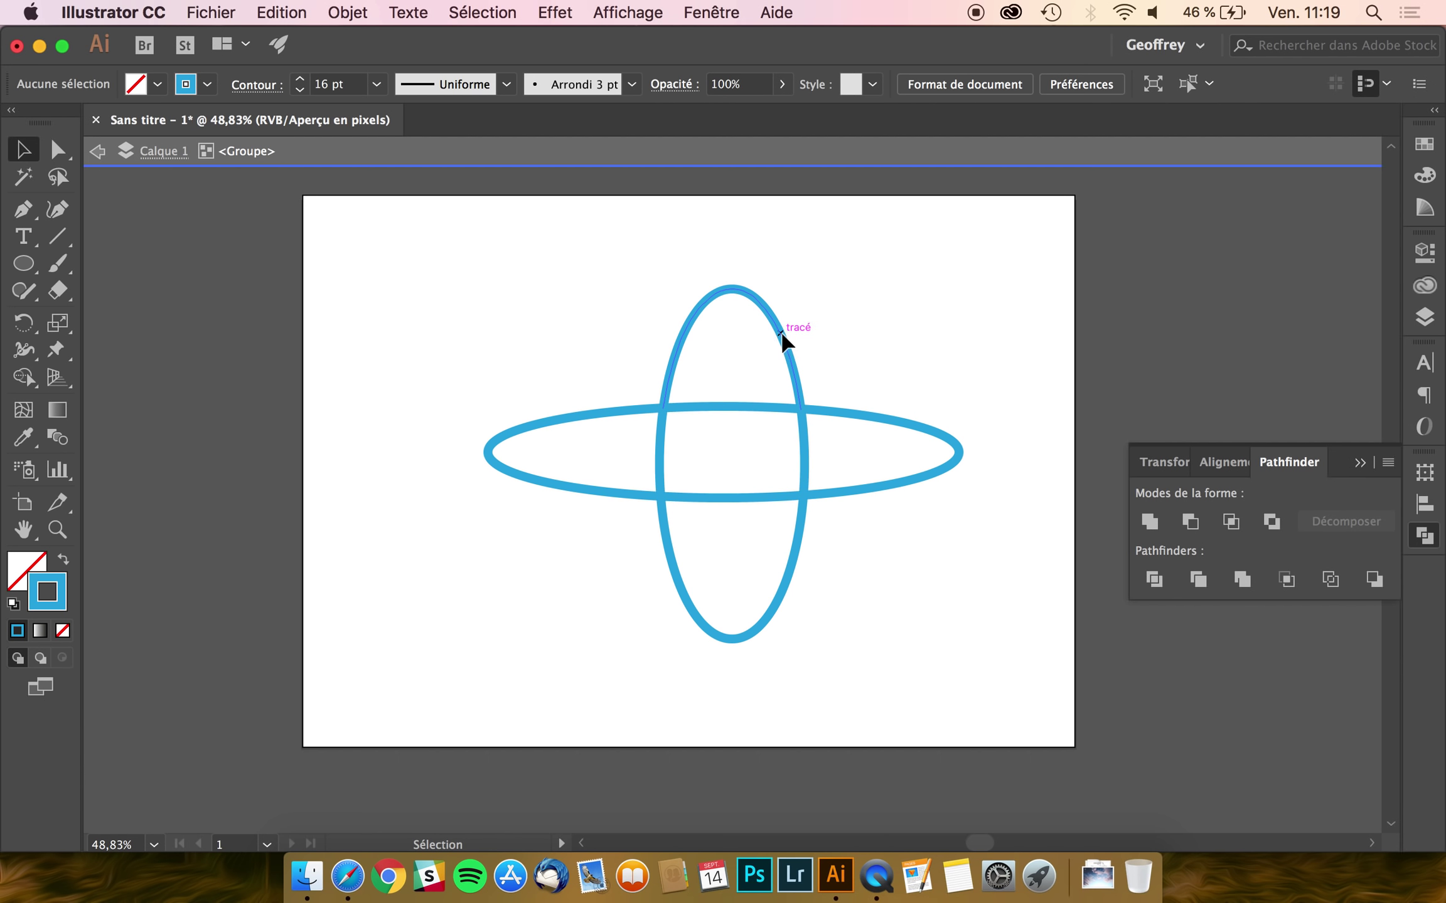
left_click(781, 339)
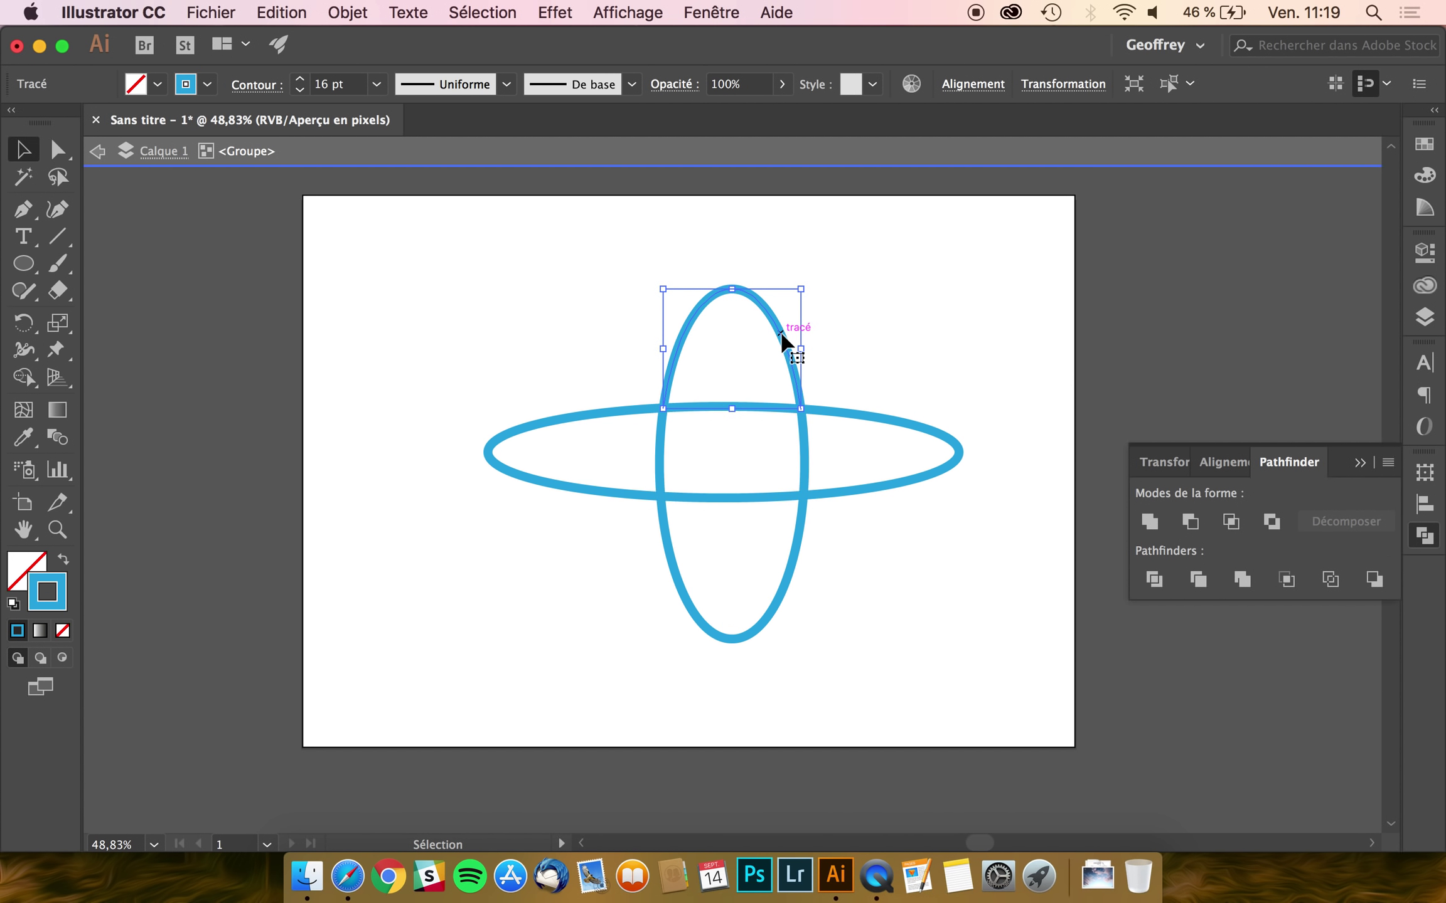
left_click_drag(781, 339, 769, 311)
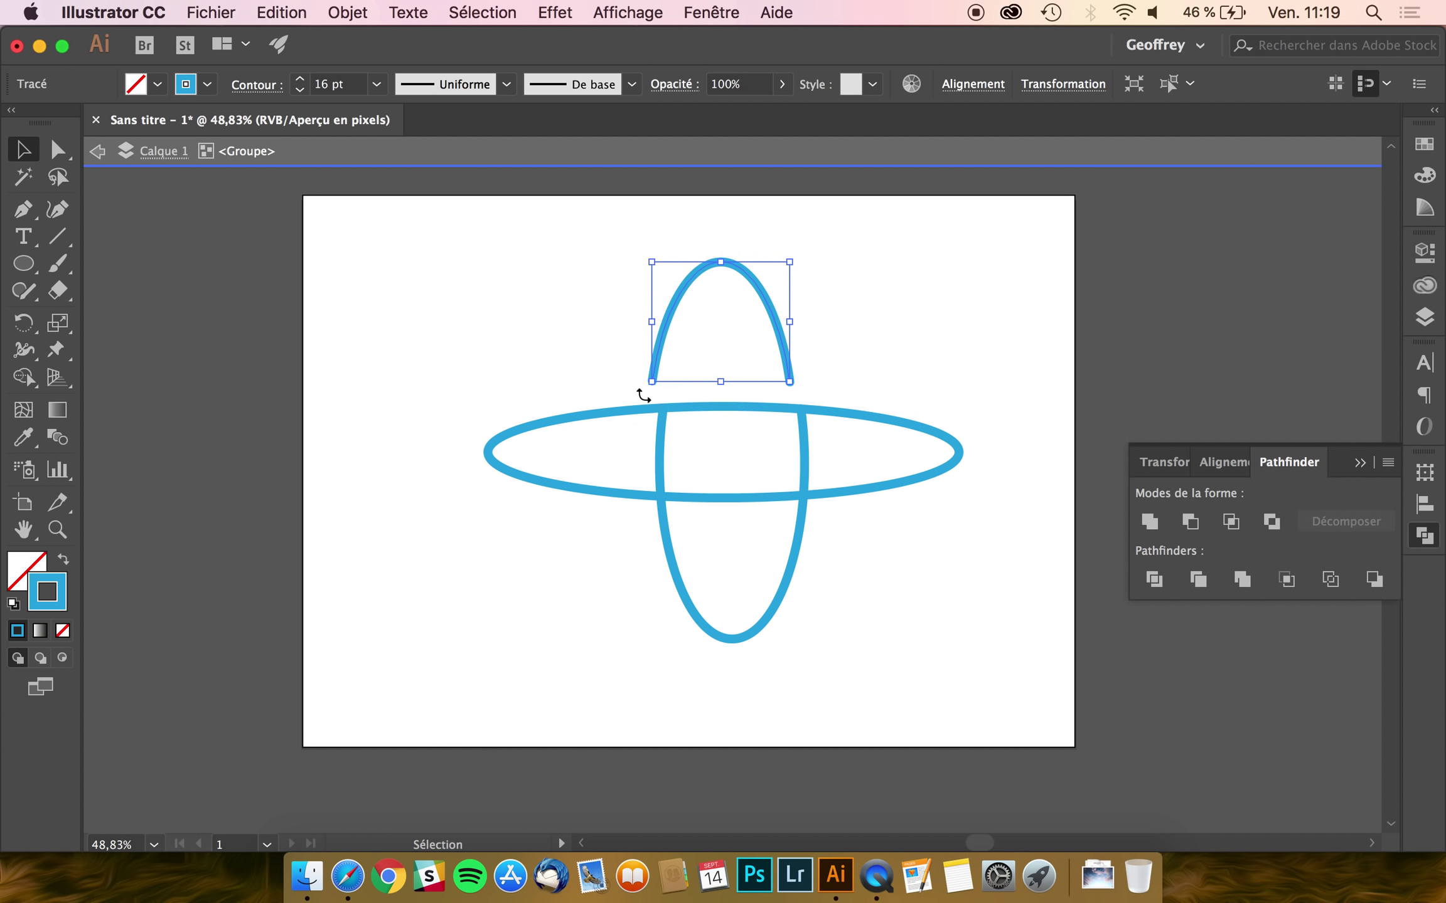
left_click_drag(740, 407, 740, 392)
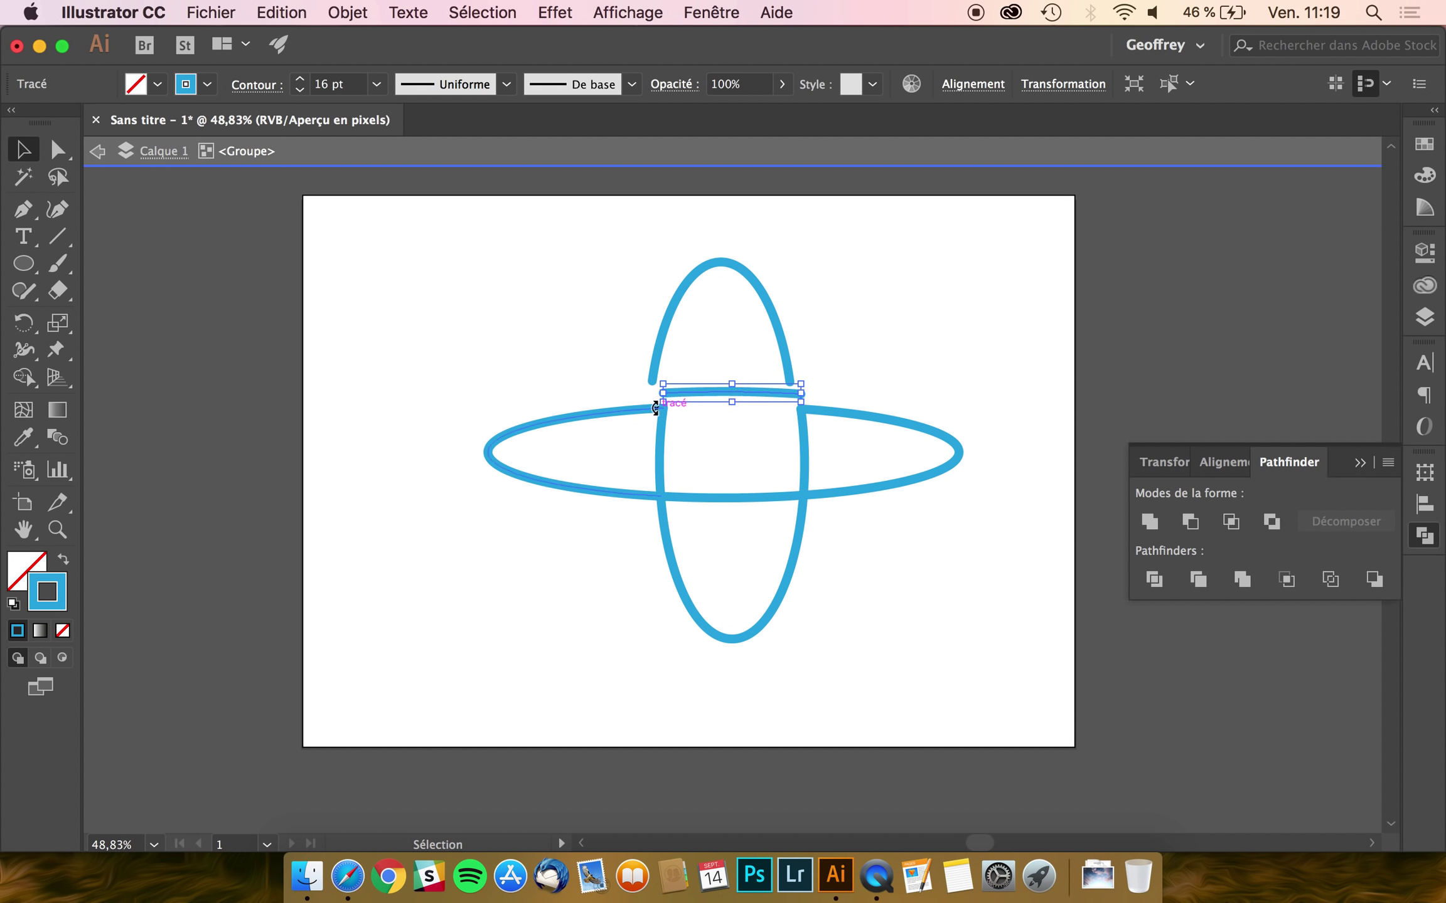
left_click_drag(624, 411, 582, 403)
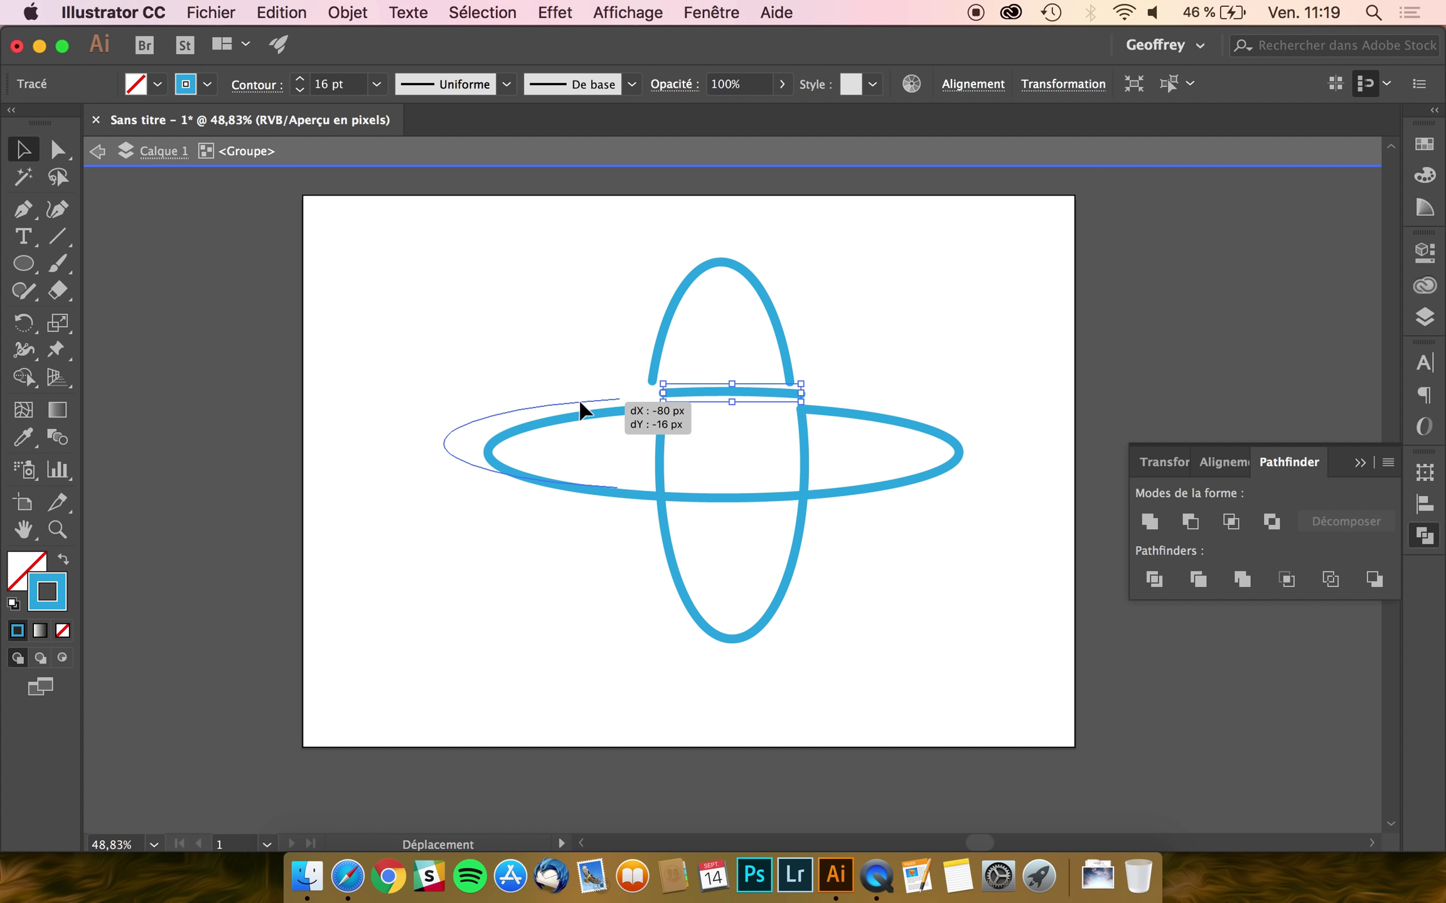
left_click_drag(660, 435, 652, 435)
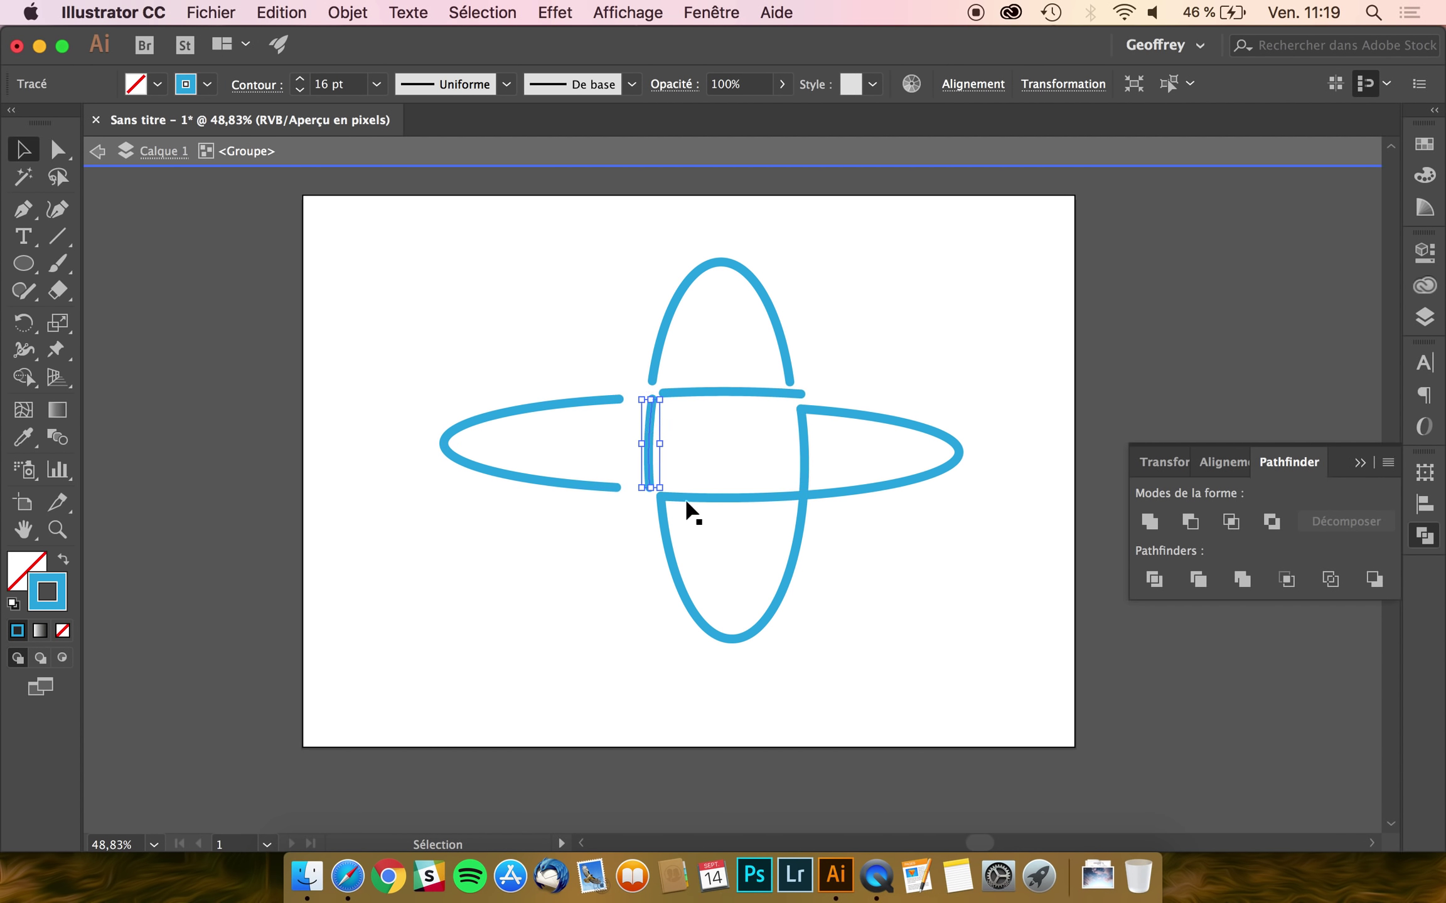
left_click_drag(674, 563, 664, 591)
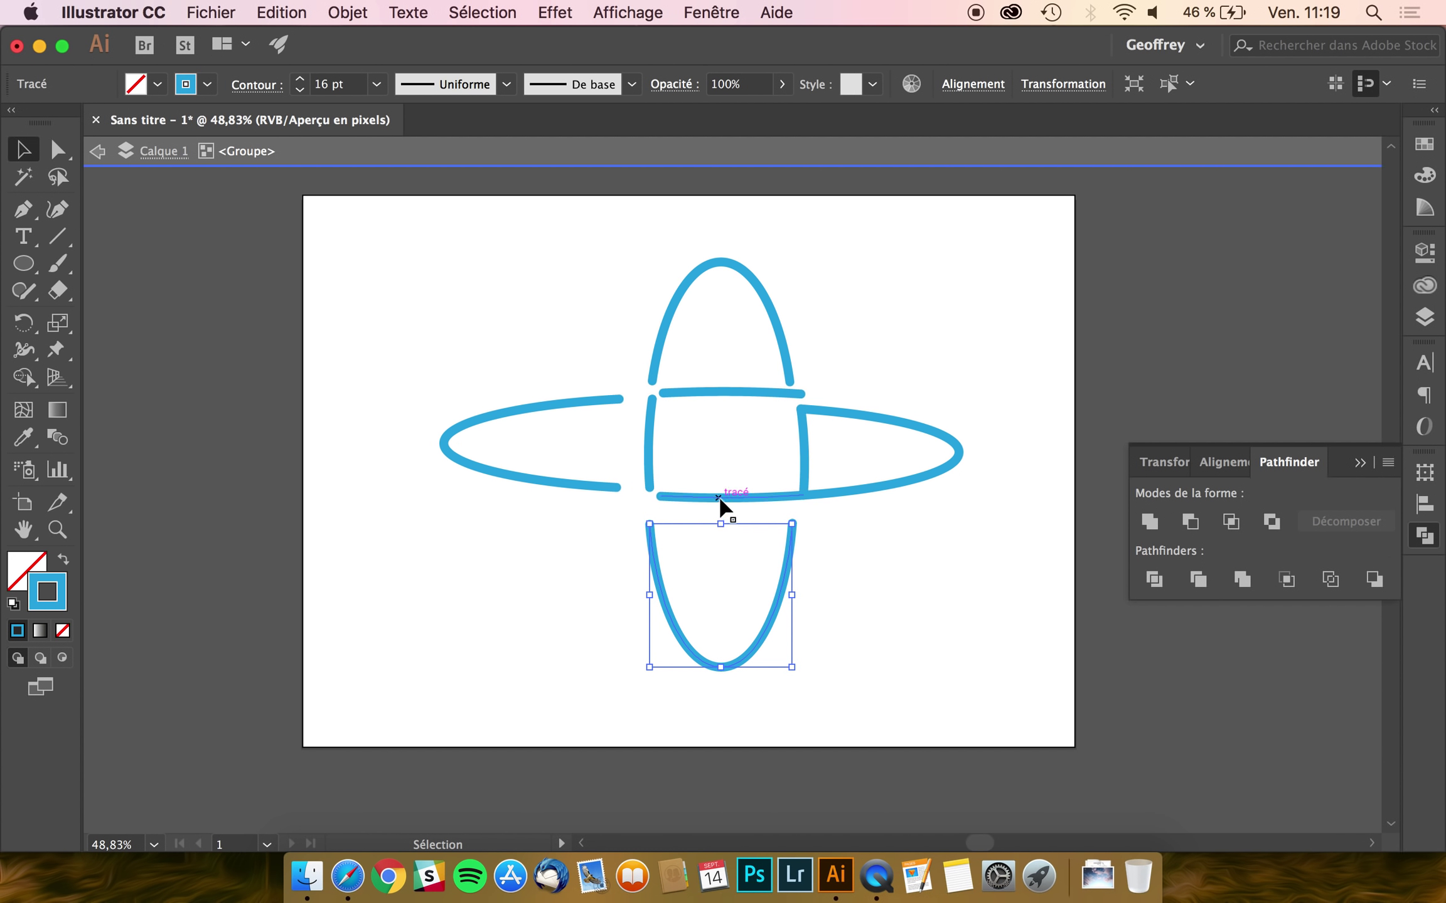
left_click_drag(724, 510, 705, 507)
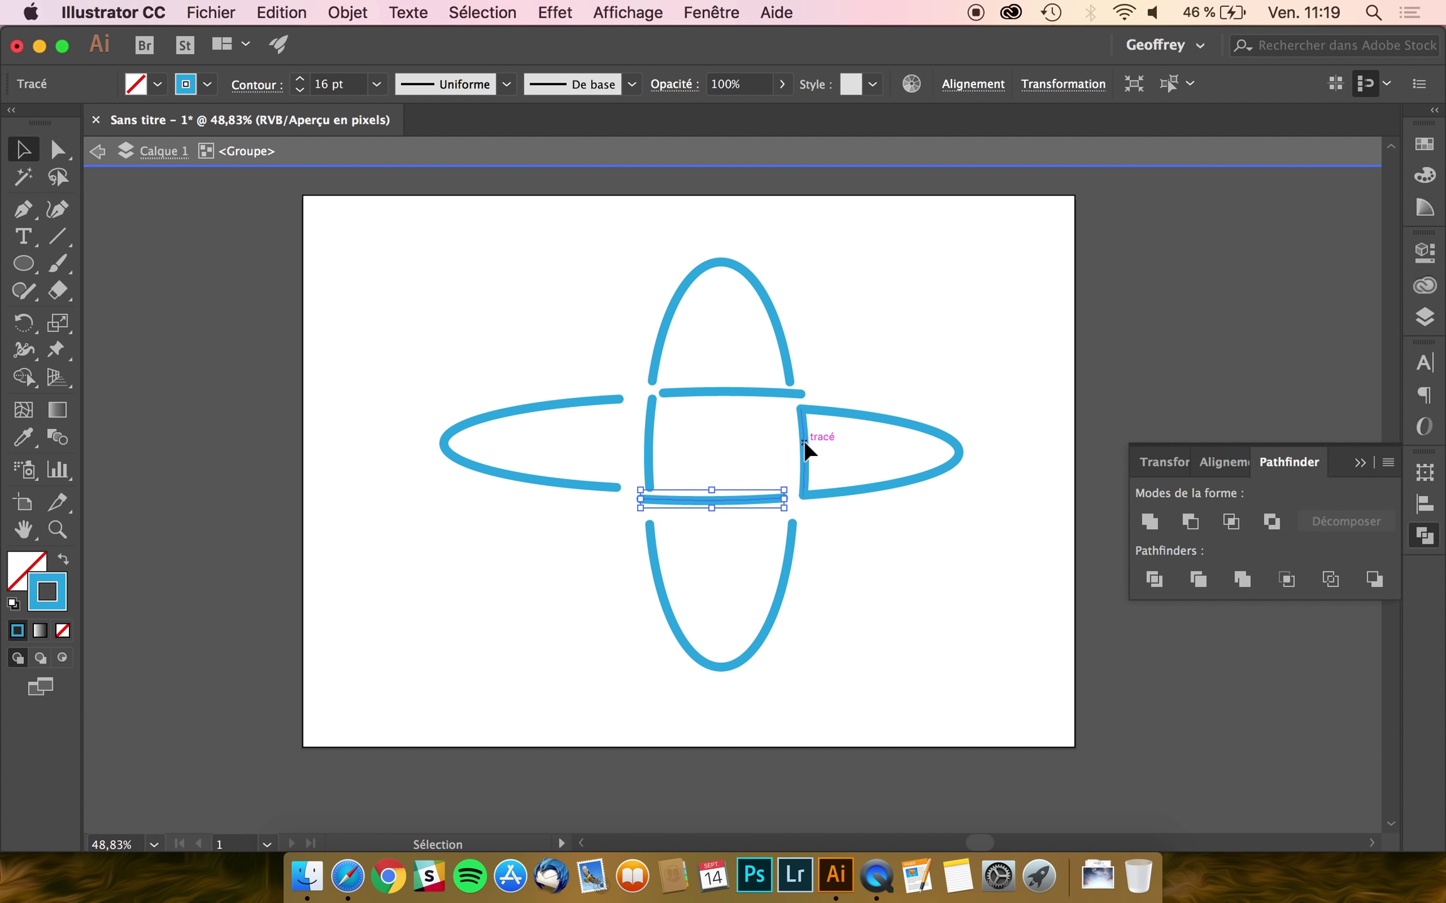
mouse_move(803, 442)
left_mouse_down()
mouse_move(783, 442)
mouse_move(854, 409)
left_mouse_up()
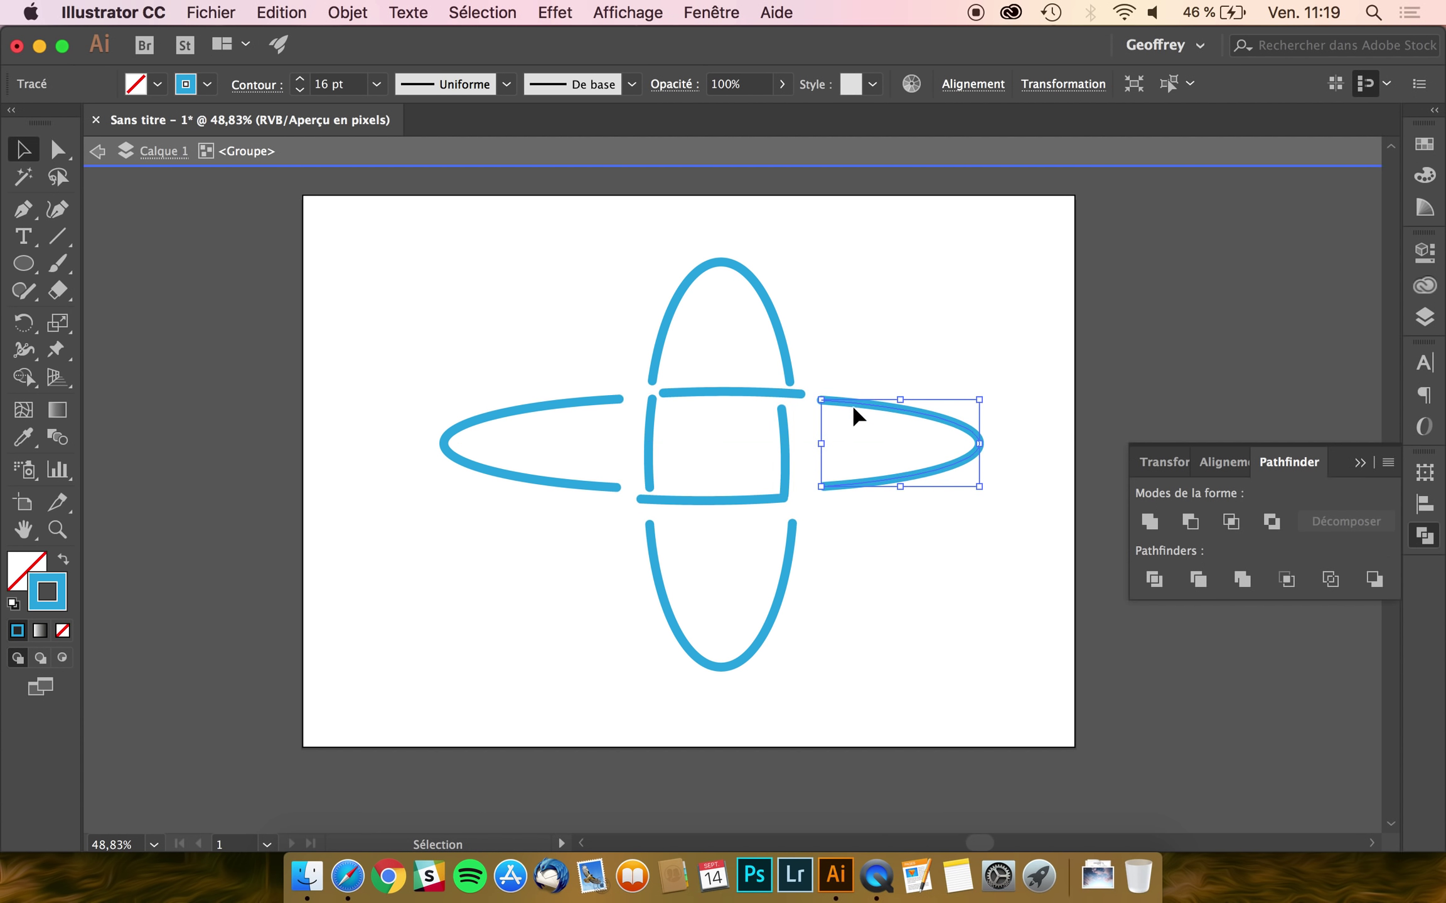
left_click(465, 344)
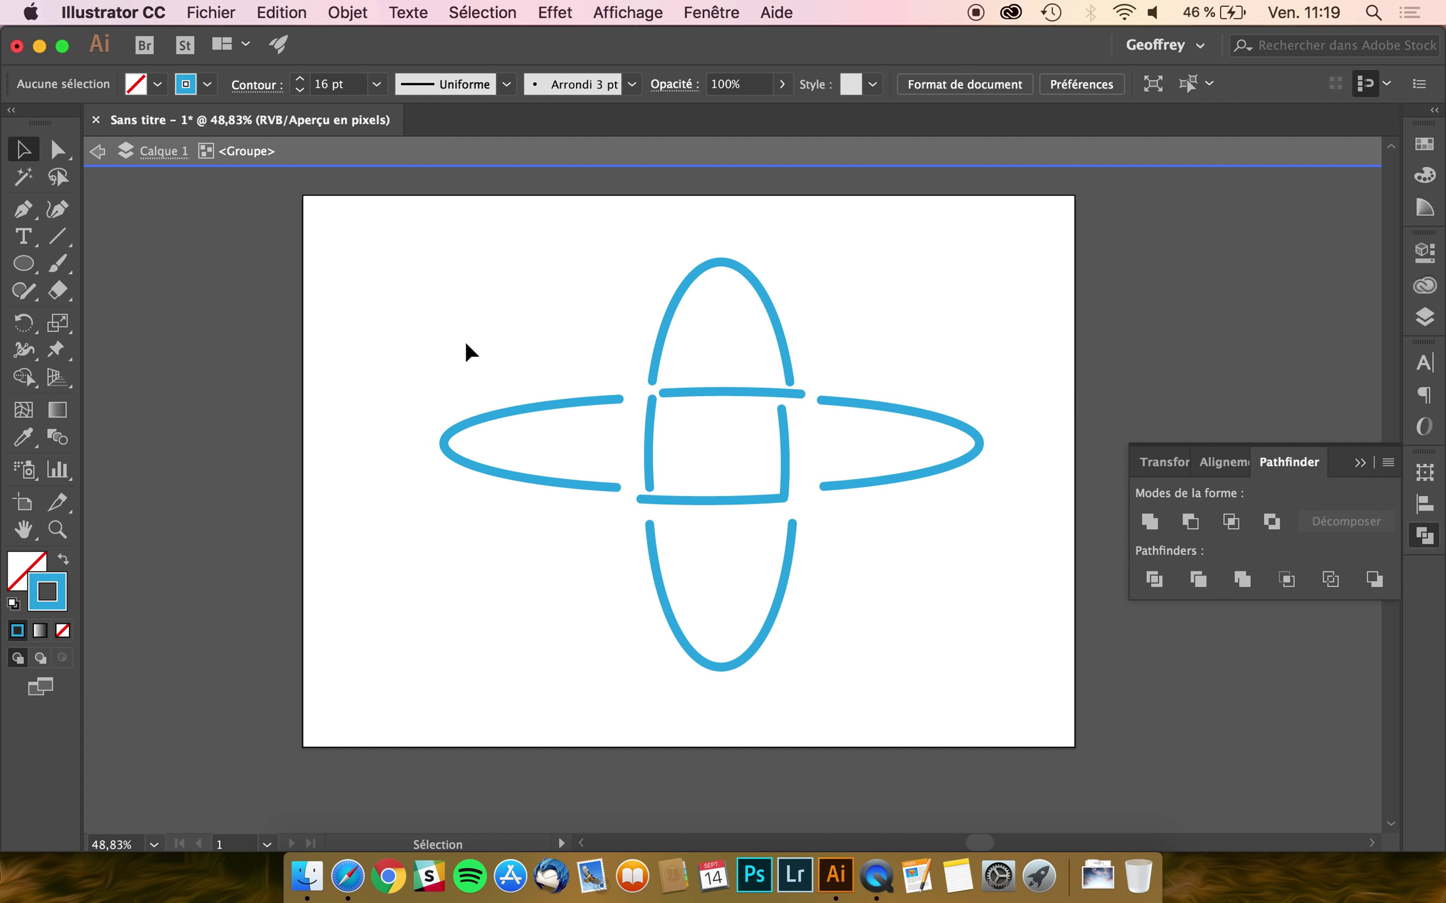
left_click(778, 323)
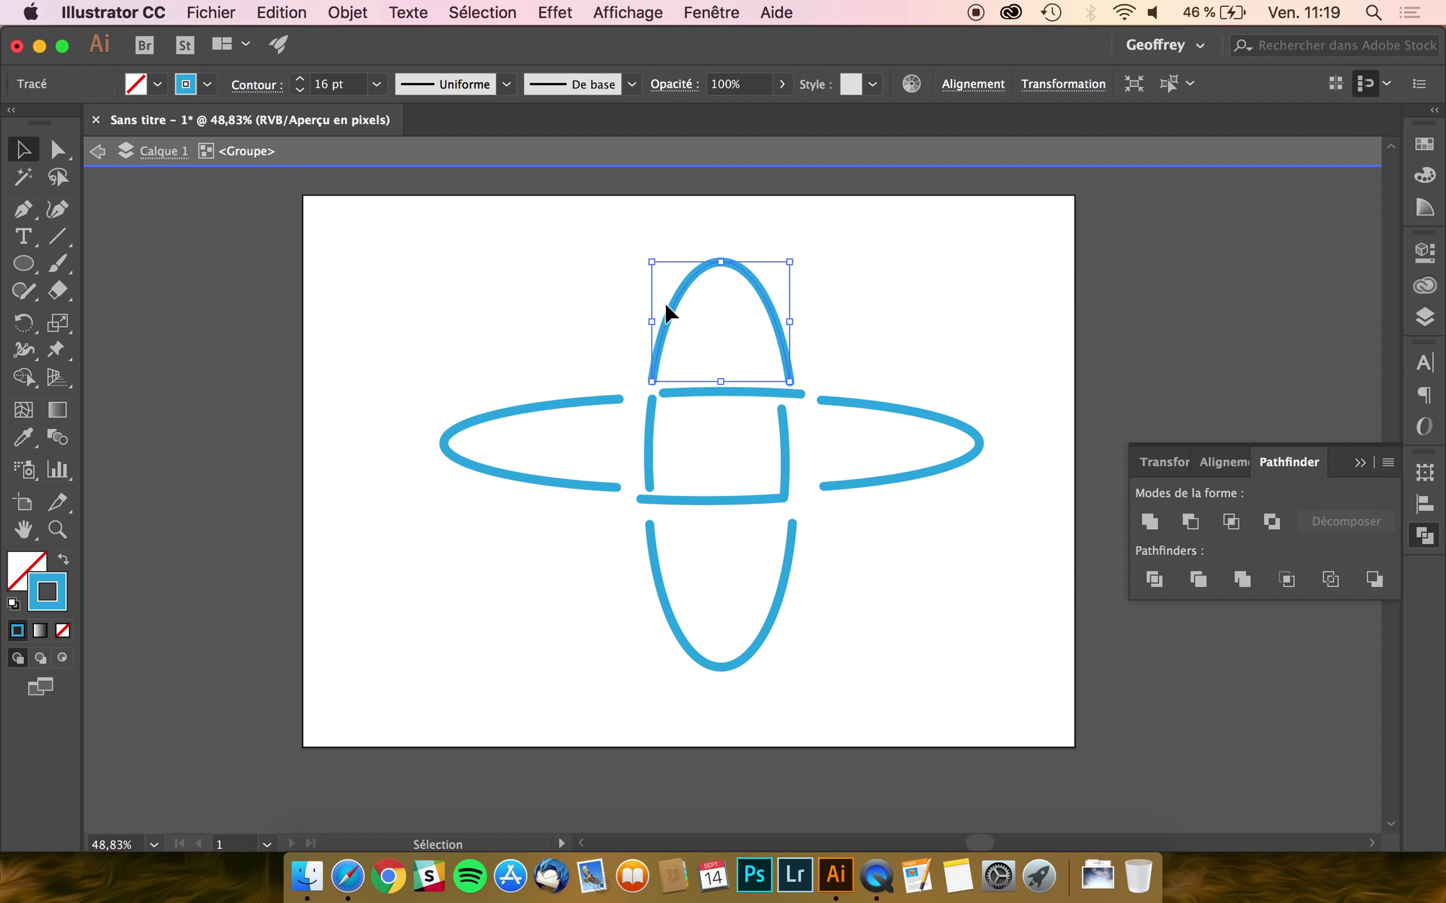
- Make the top arc's outline red and exit the group isolation
left_click(209, 84)
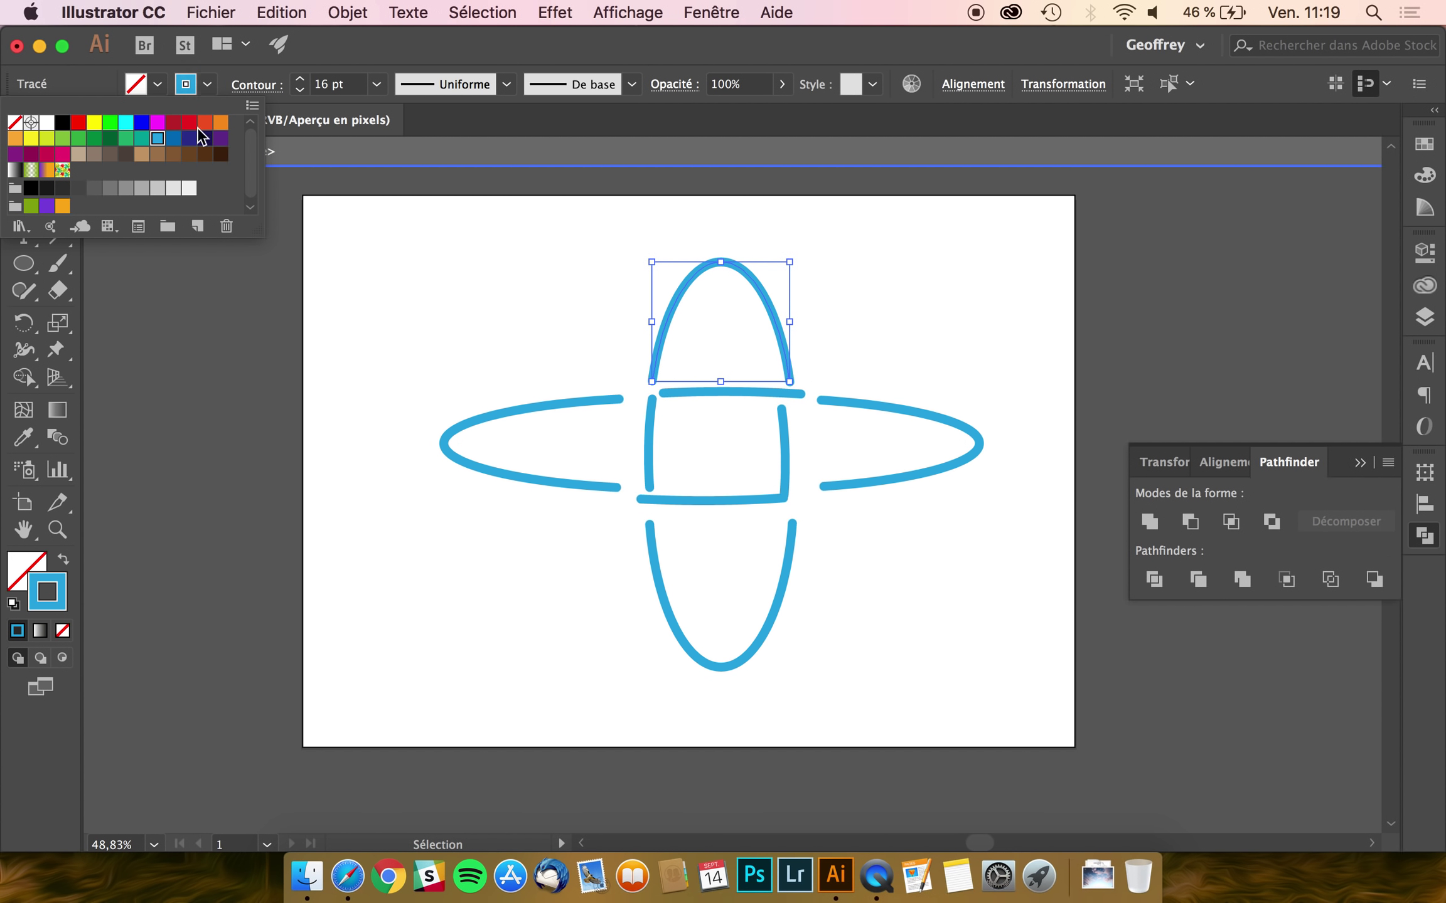
left_click(186, 135)
double_click(407, 316)
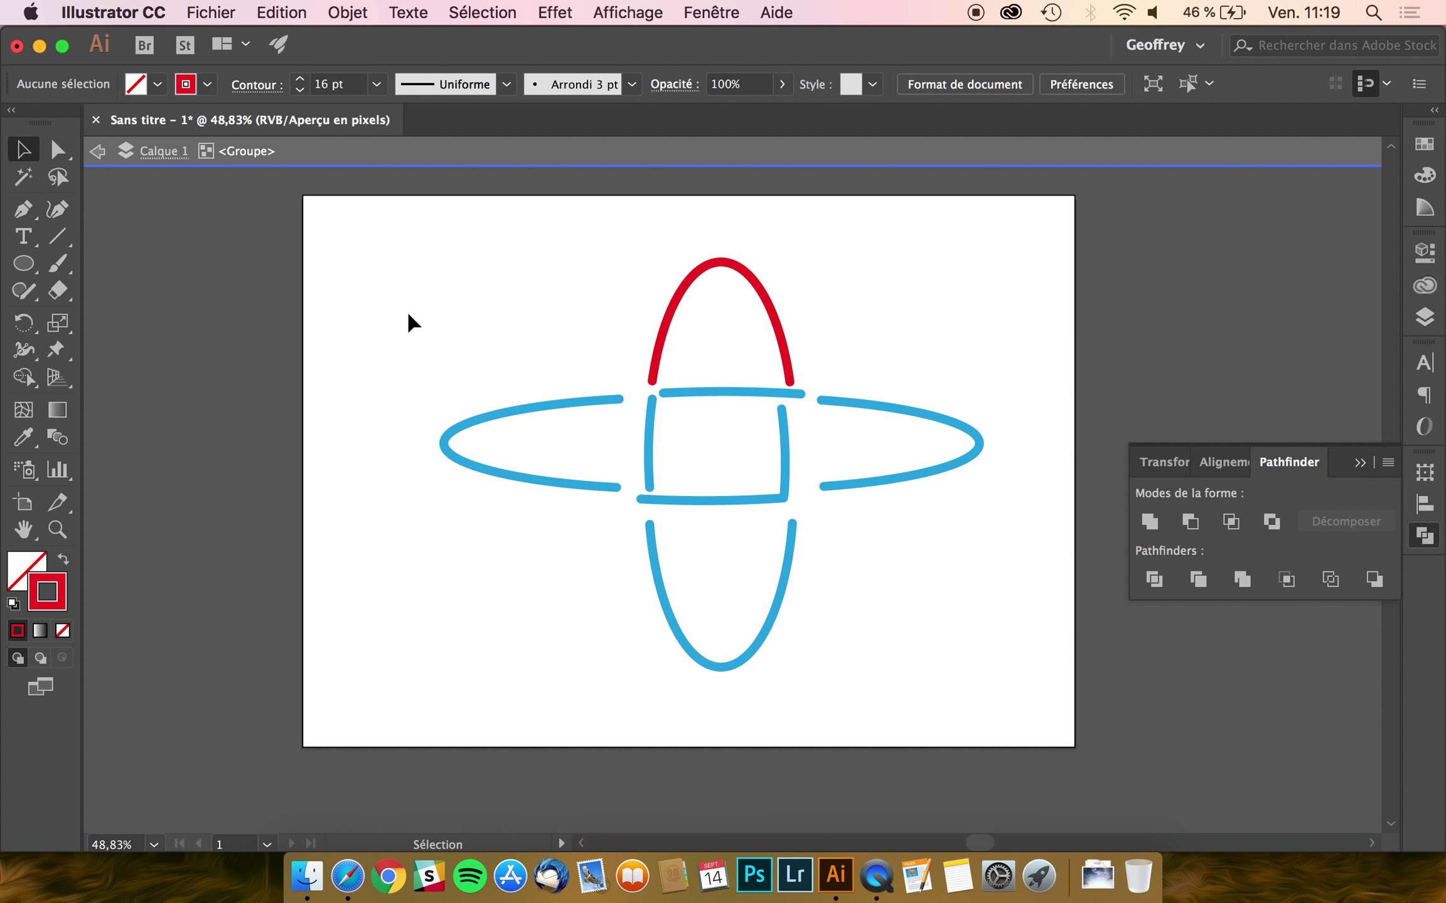
- Recolour all the outline pieces grey-brown, then delete the whole group
left_click(589, 404)
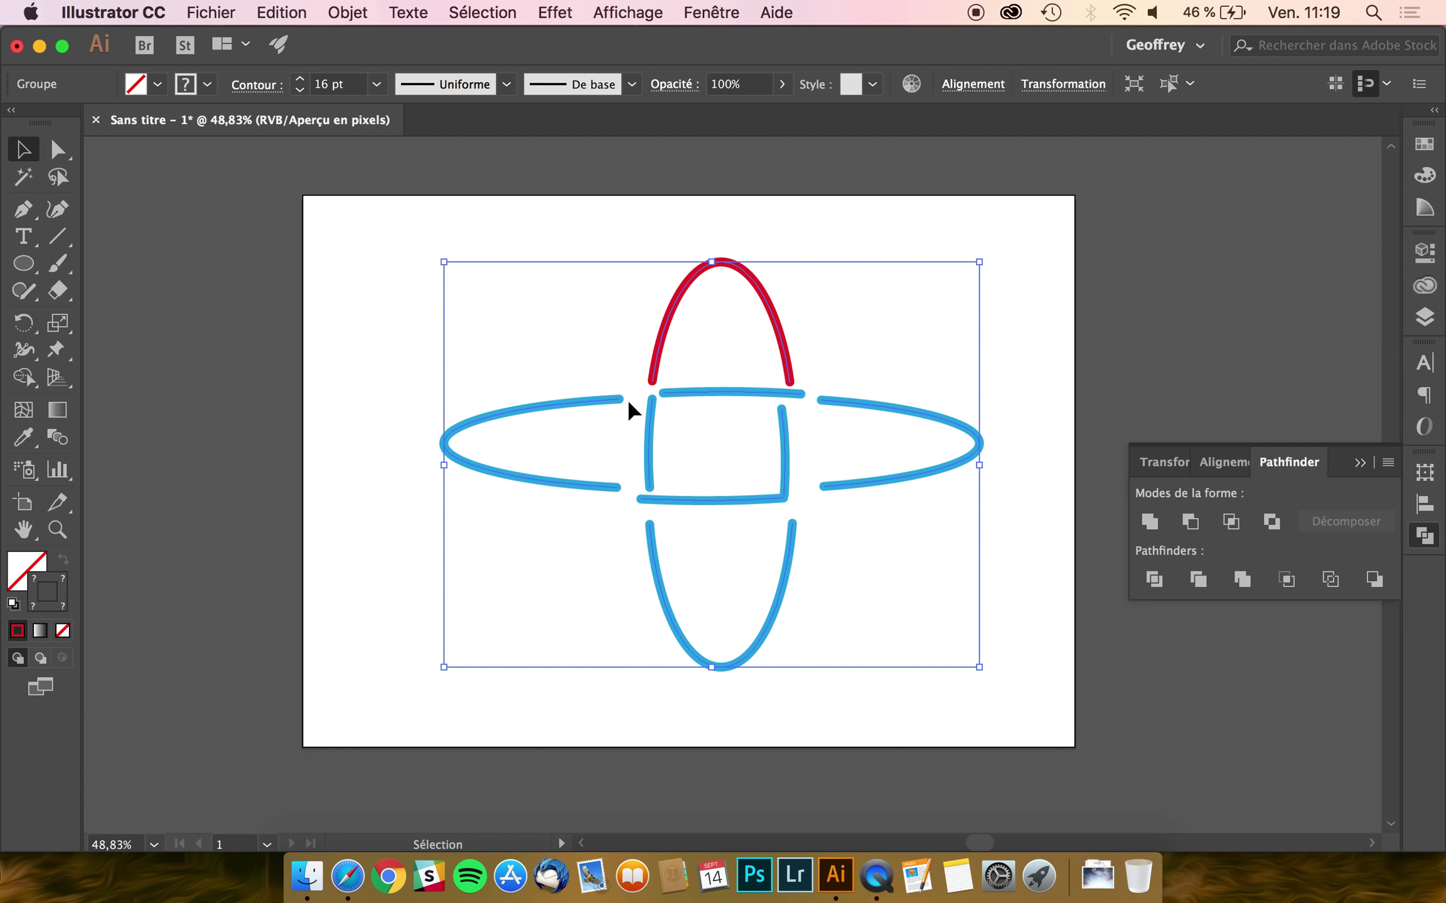
left_click(209, 84)
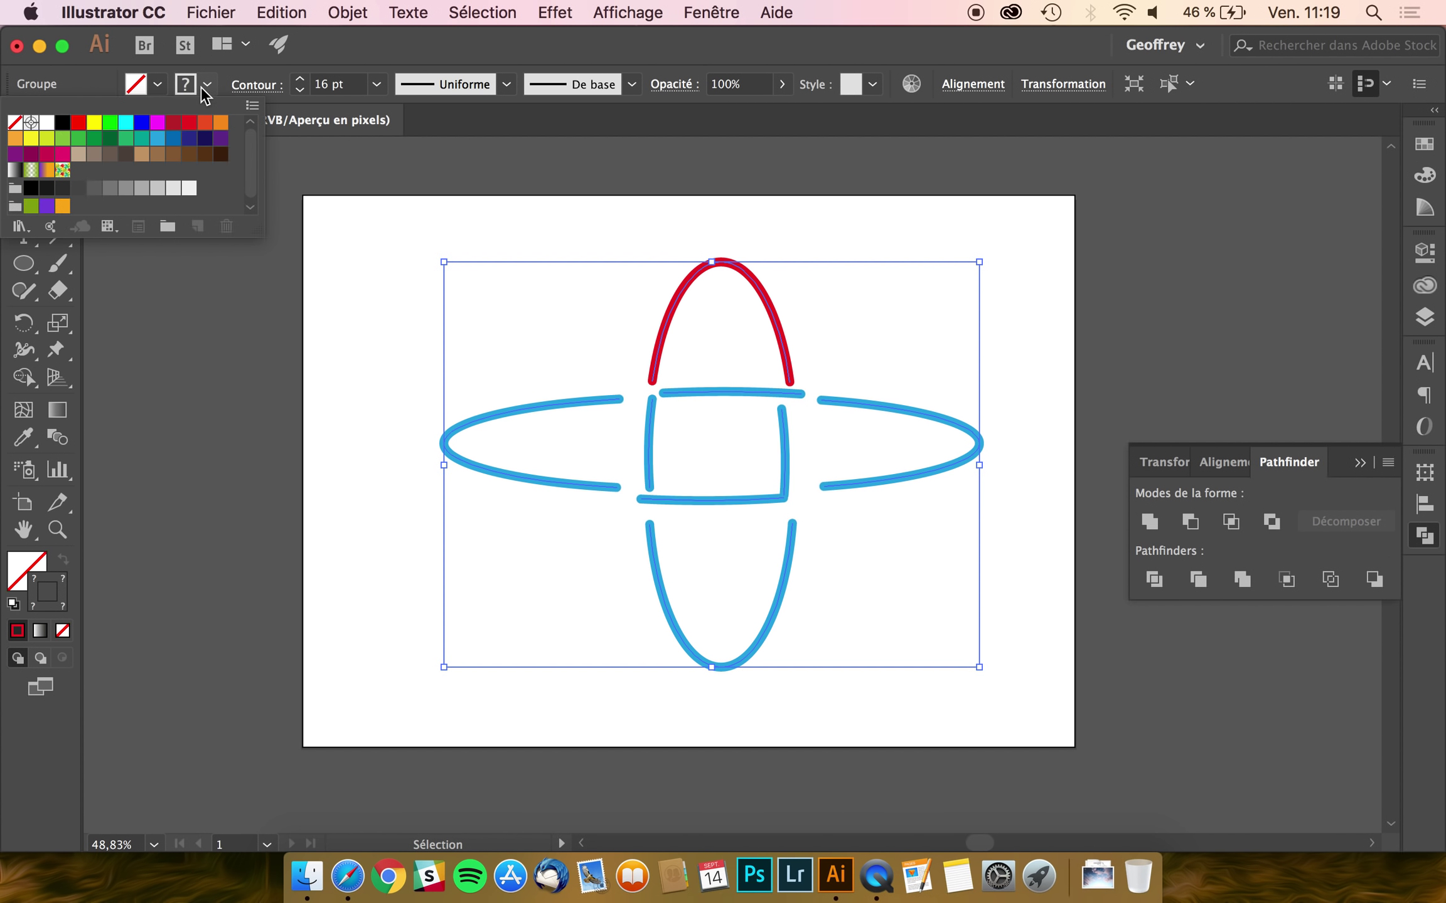
left_click(94, 154)
left_click(306, 507)
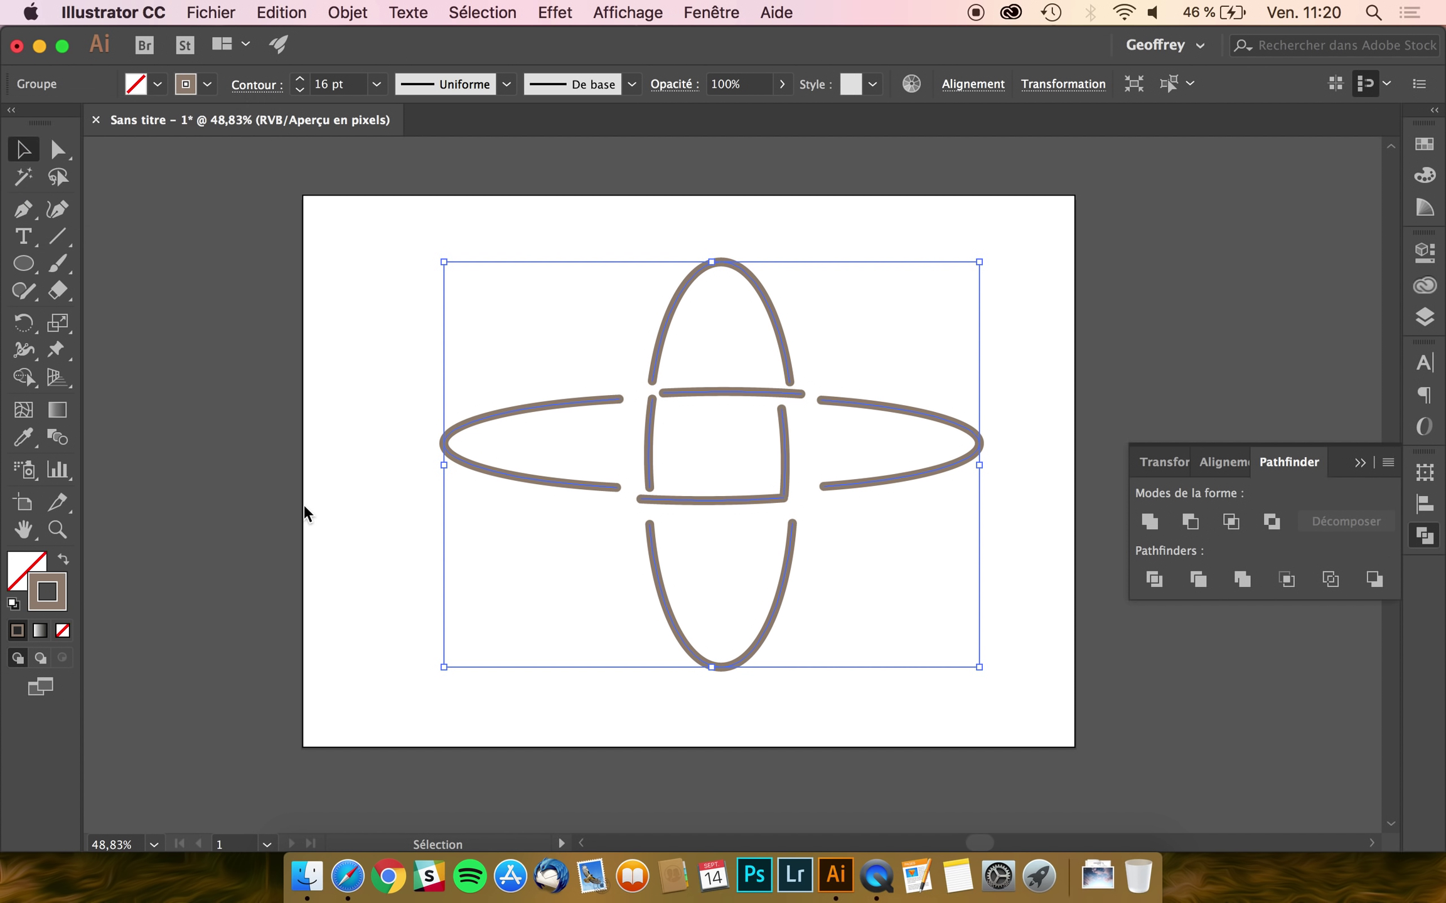
left_click(325, 542)
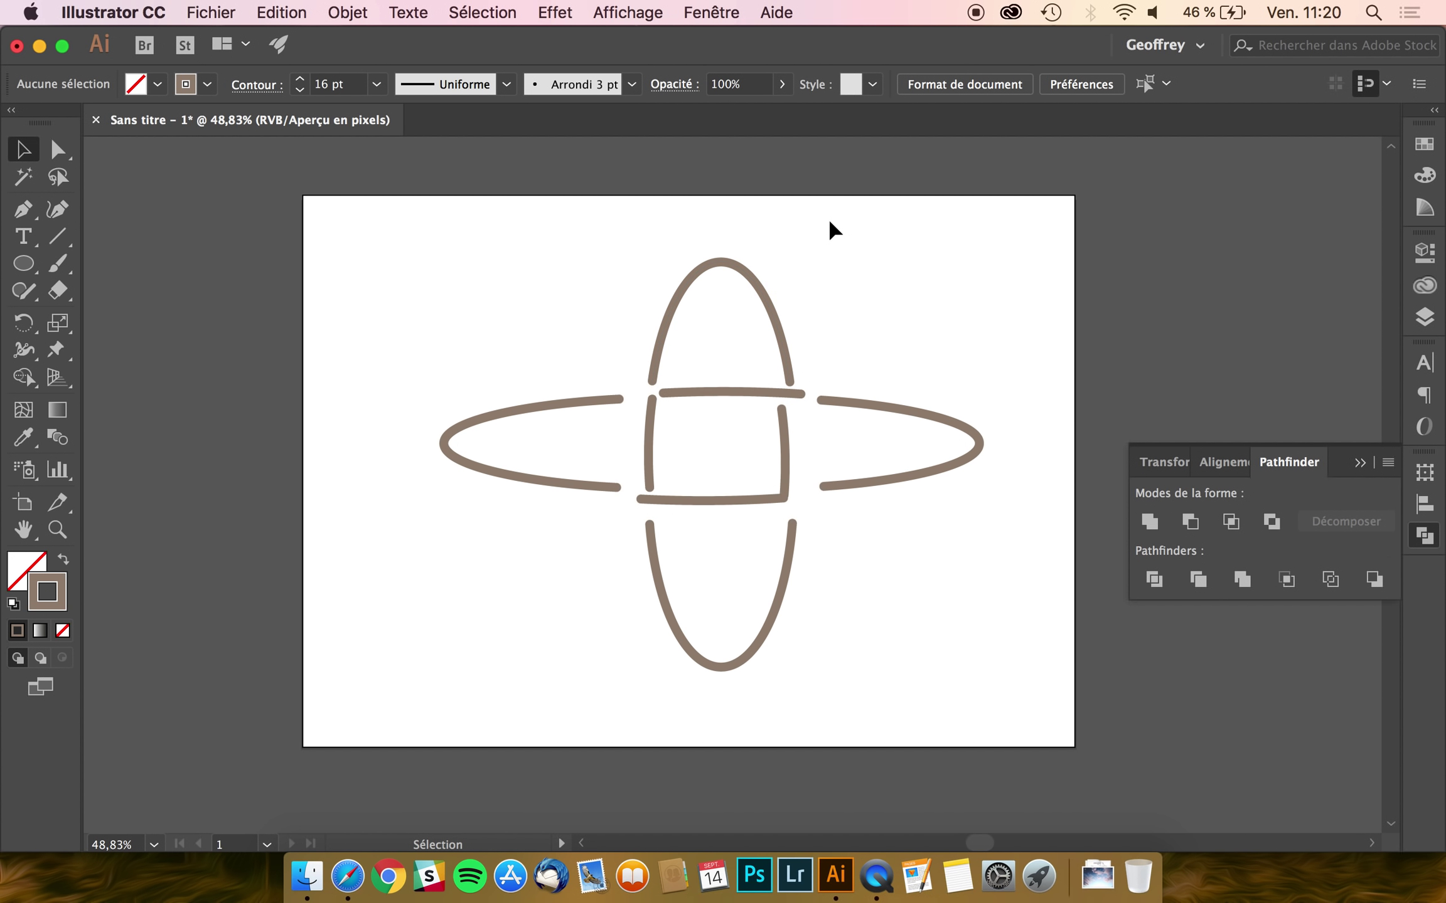
left_click(761, 295)
key("Delete")
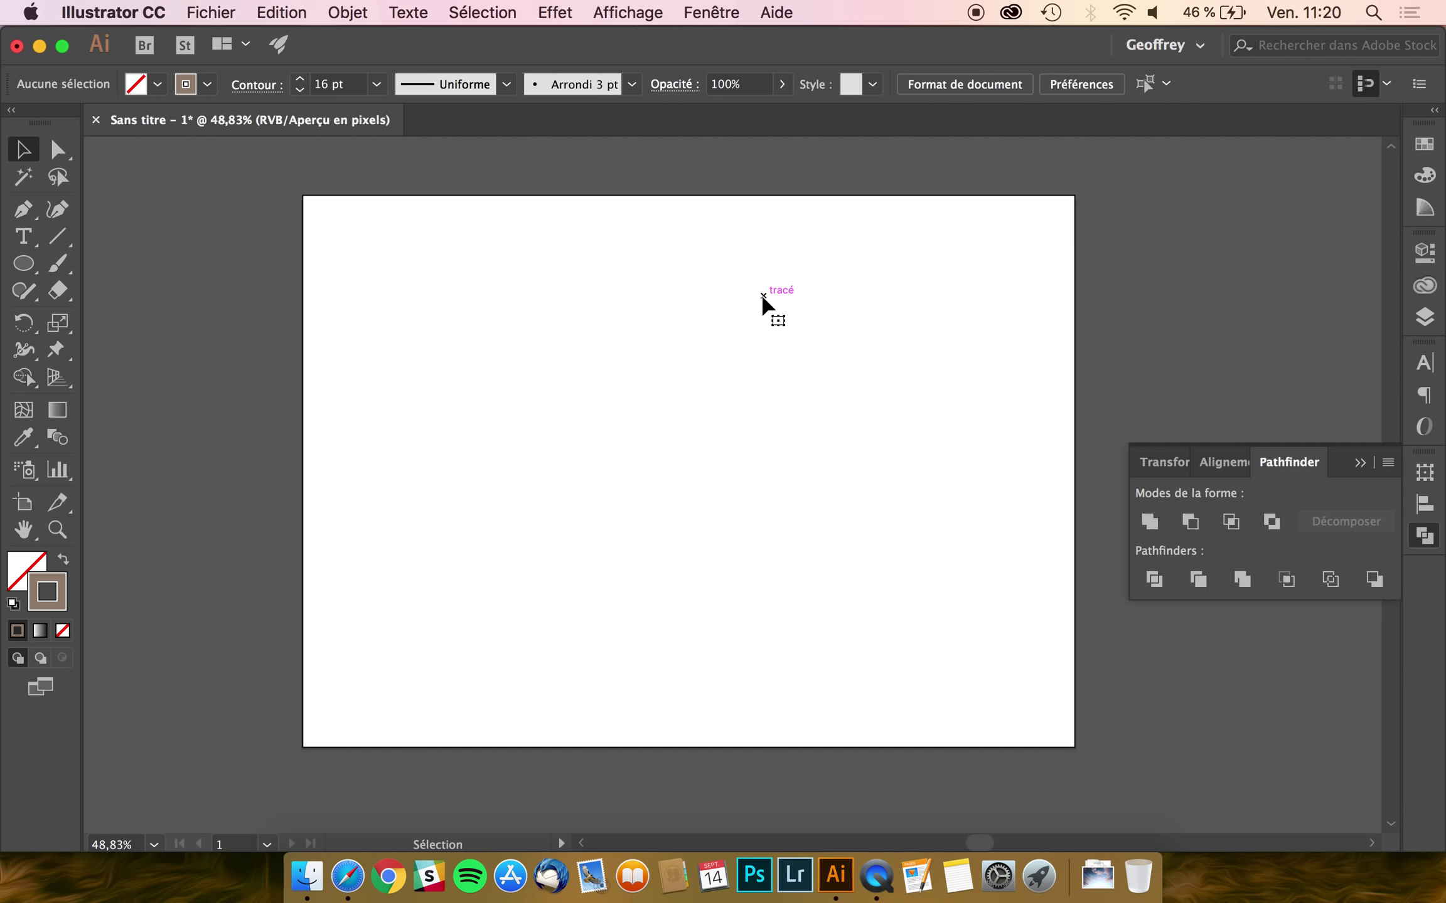
- Draw a tall ellipse filled with light tan
left_click(23, 264)
left_click_drag(781, 283, 640, 665)
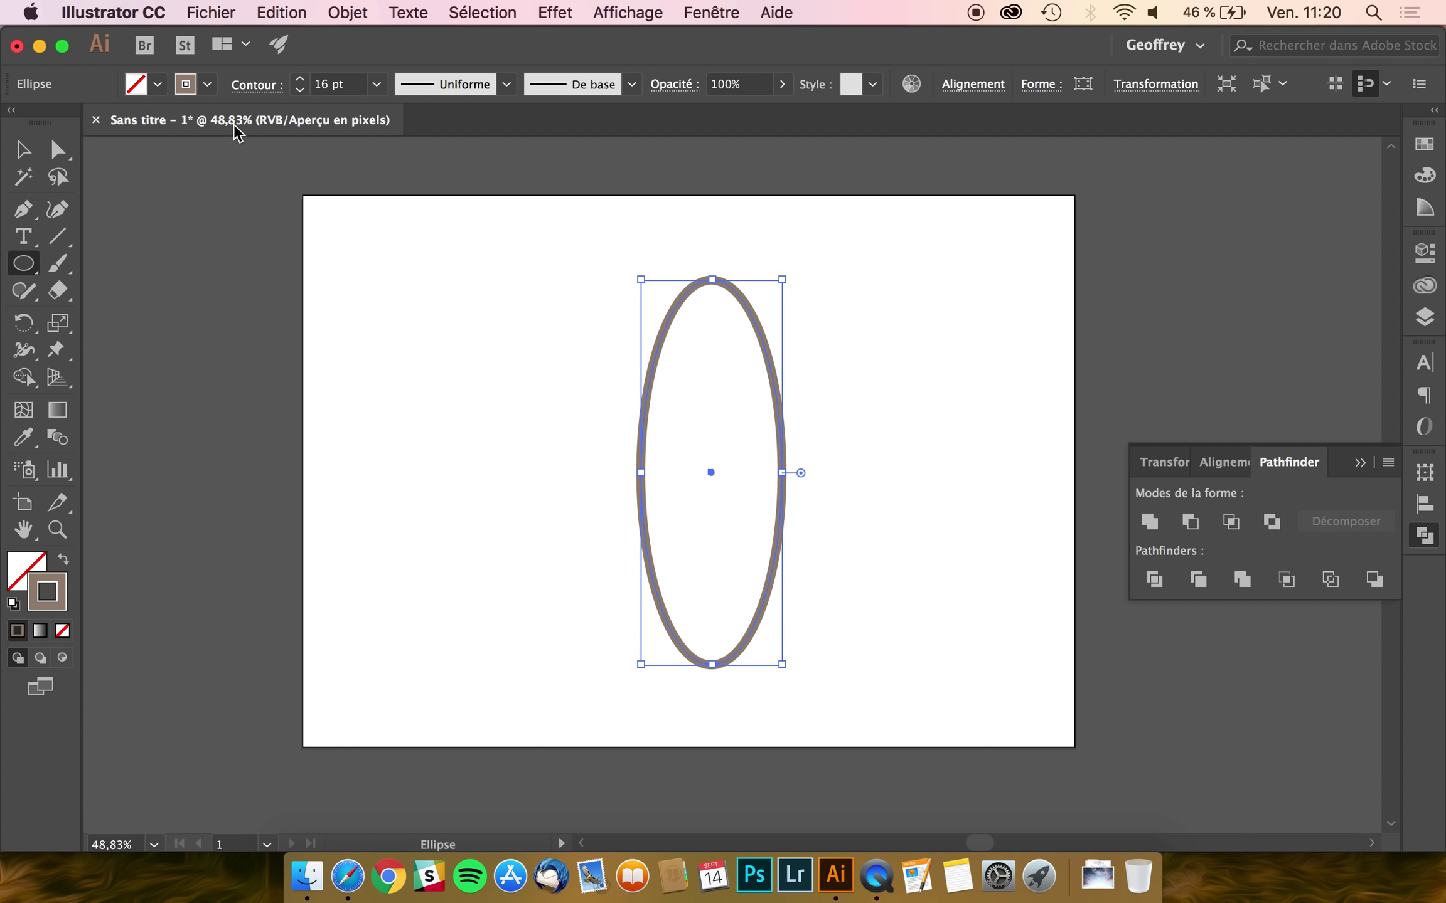
left_click(160, 89)
left_click(157, 155)
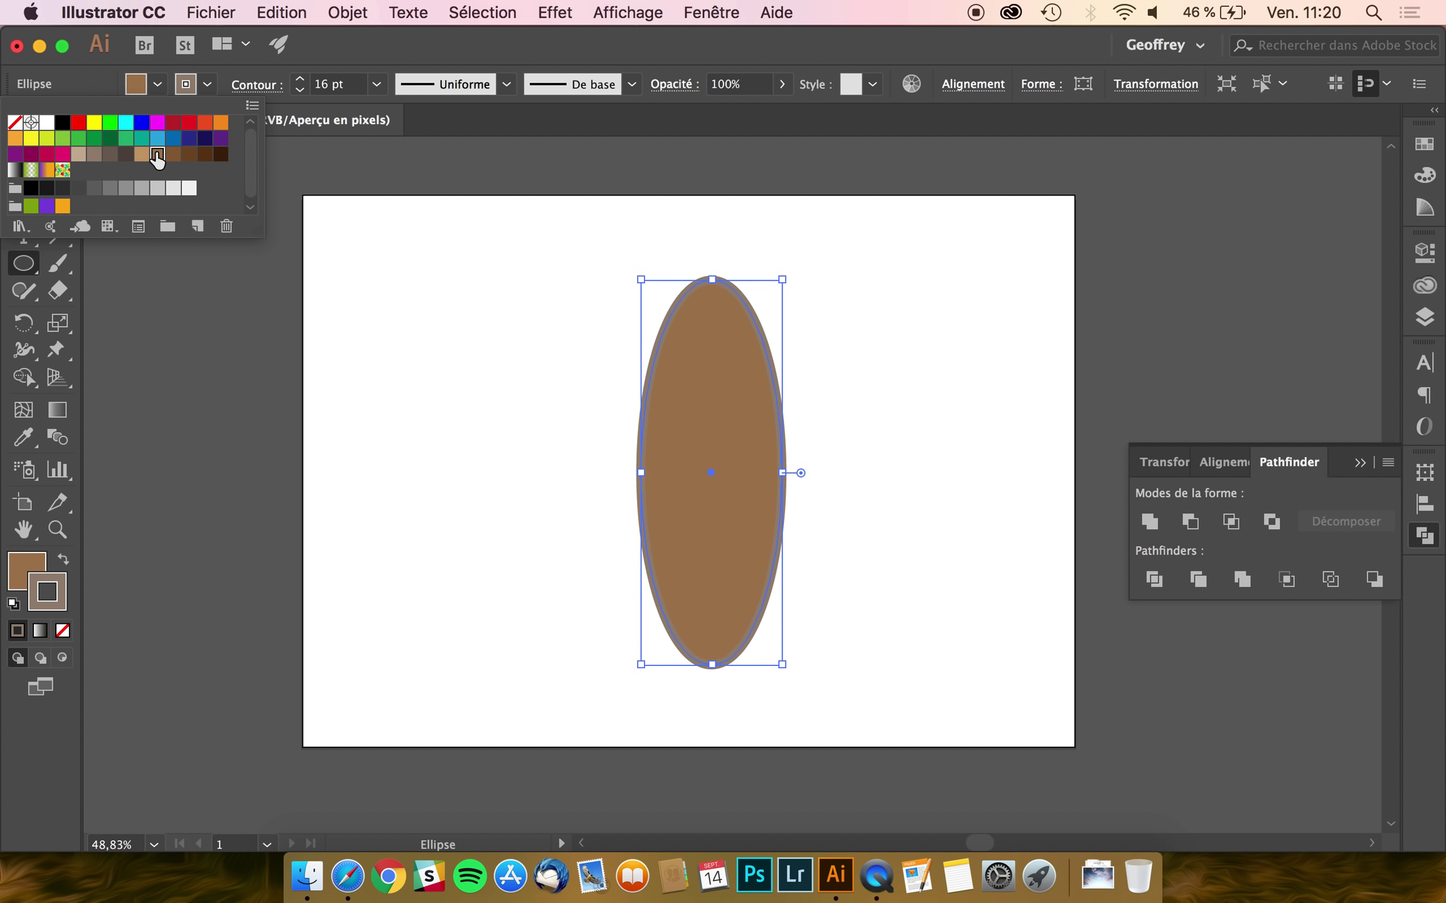
left_click(142, 155)
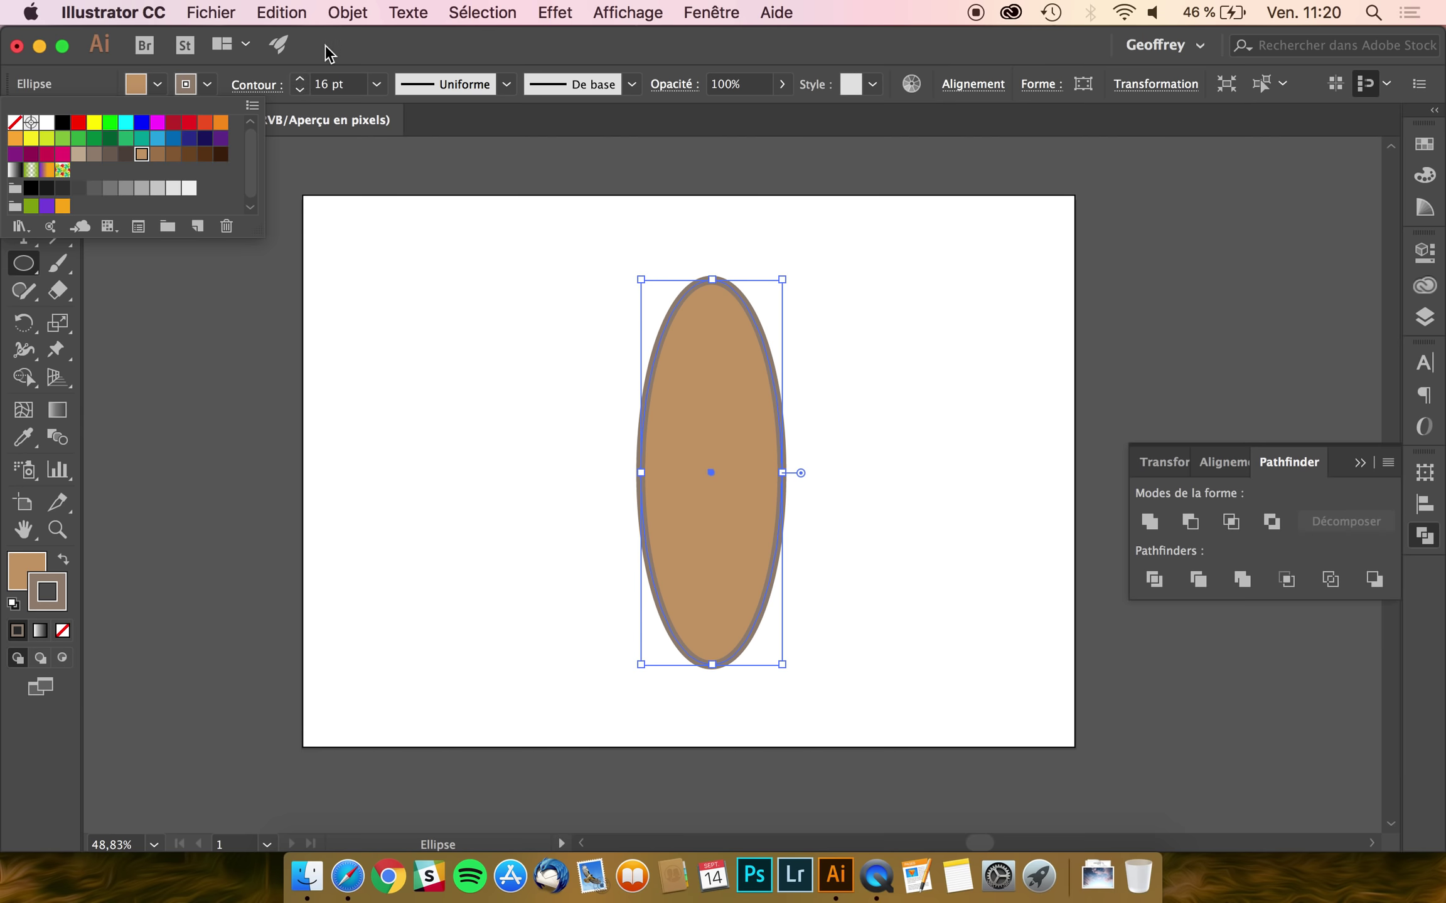
left_click(365, 48)
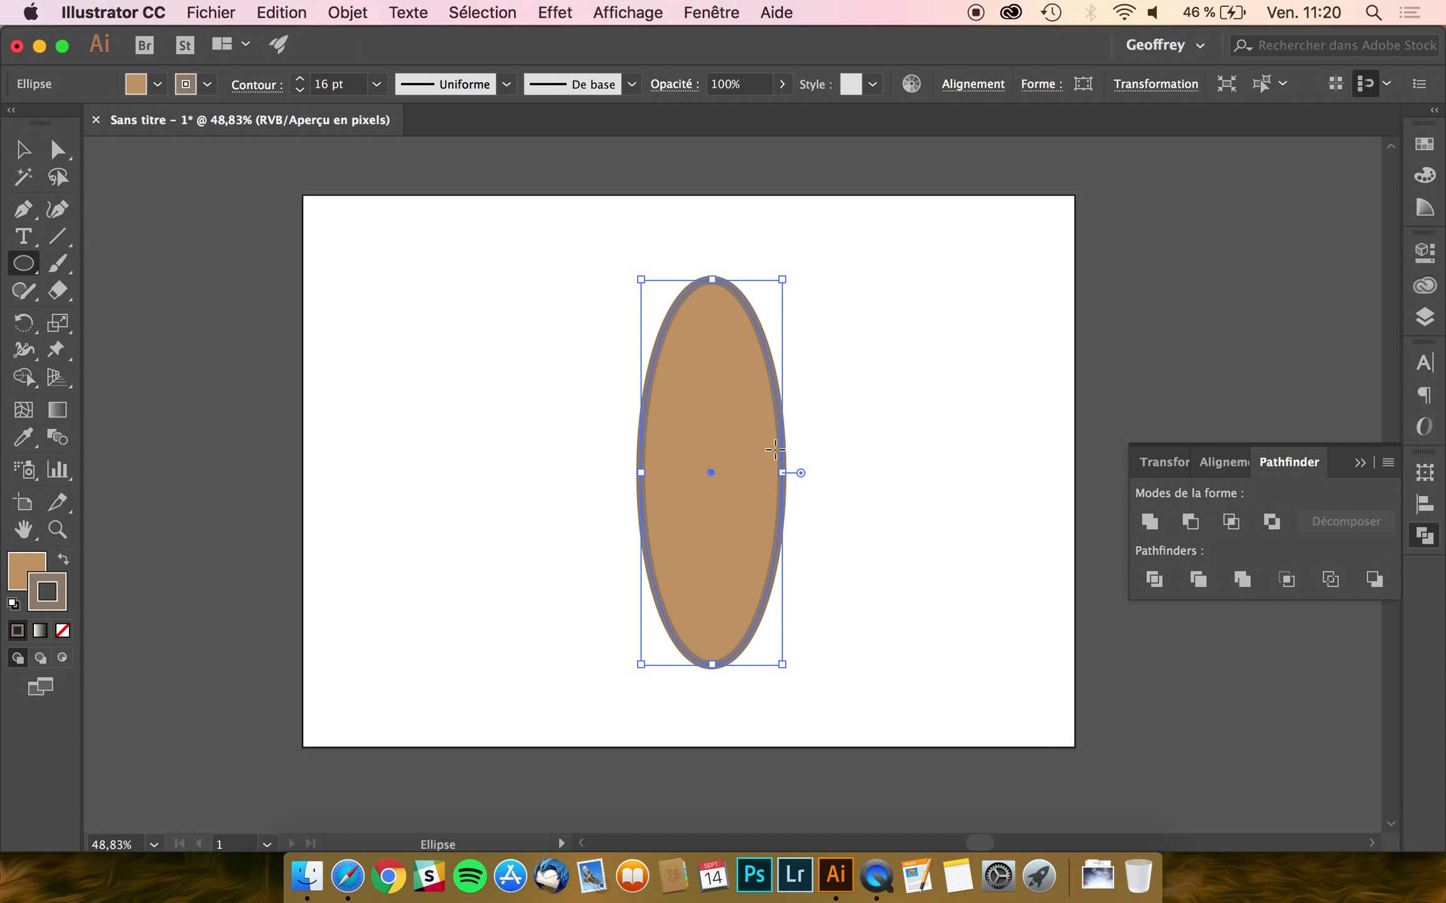
- Add a horizontal ellipse across it, then shrink the cross and move it left
left_click_drag(926, 426, 488, 499)
key("v")
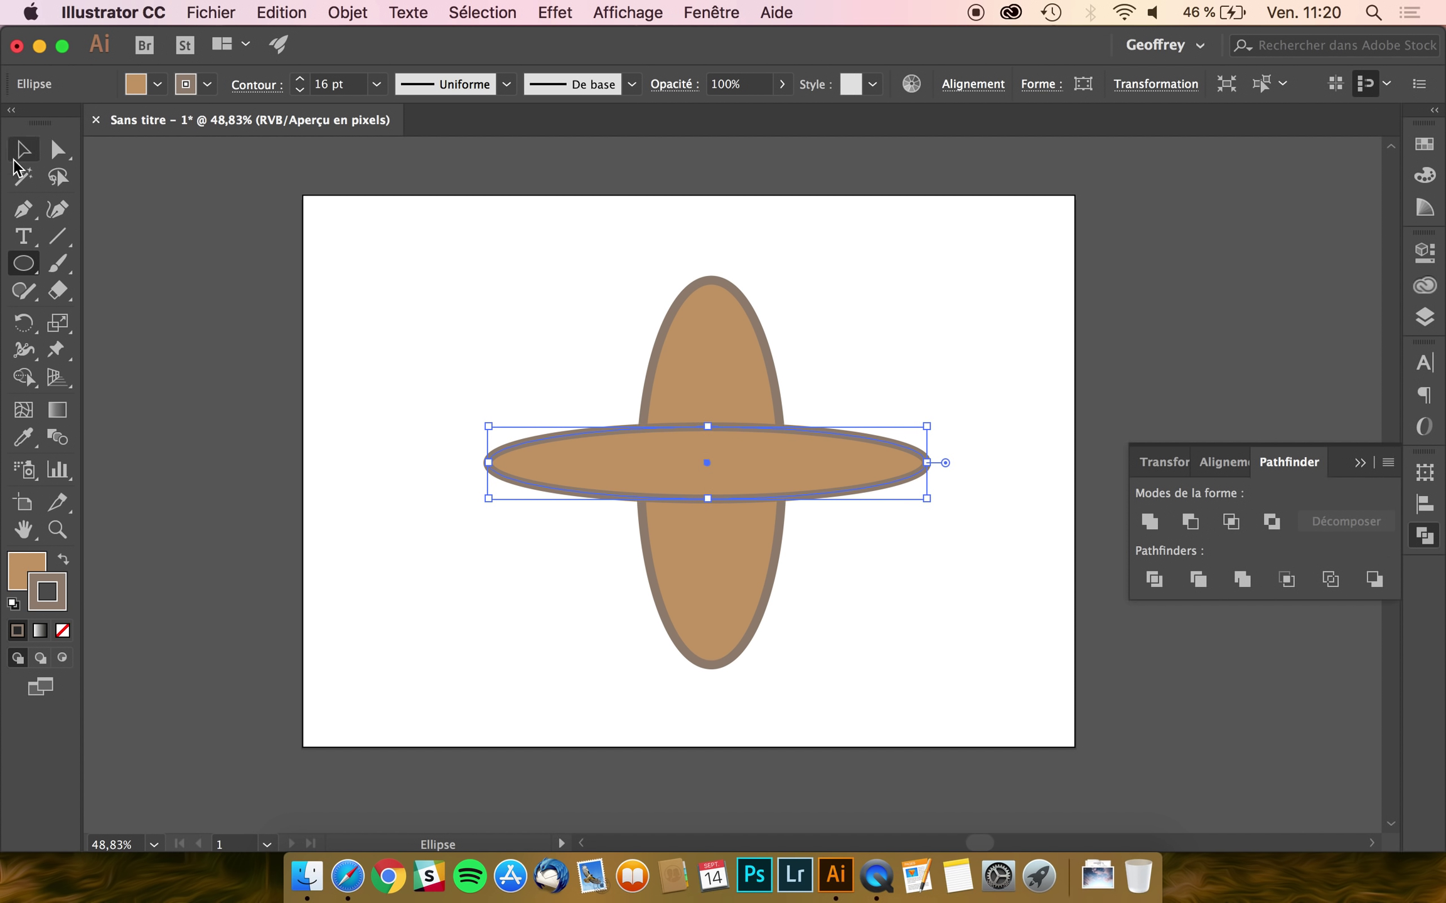
left_click_drag(833, 367, 726, 458)
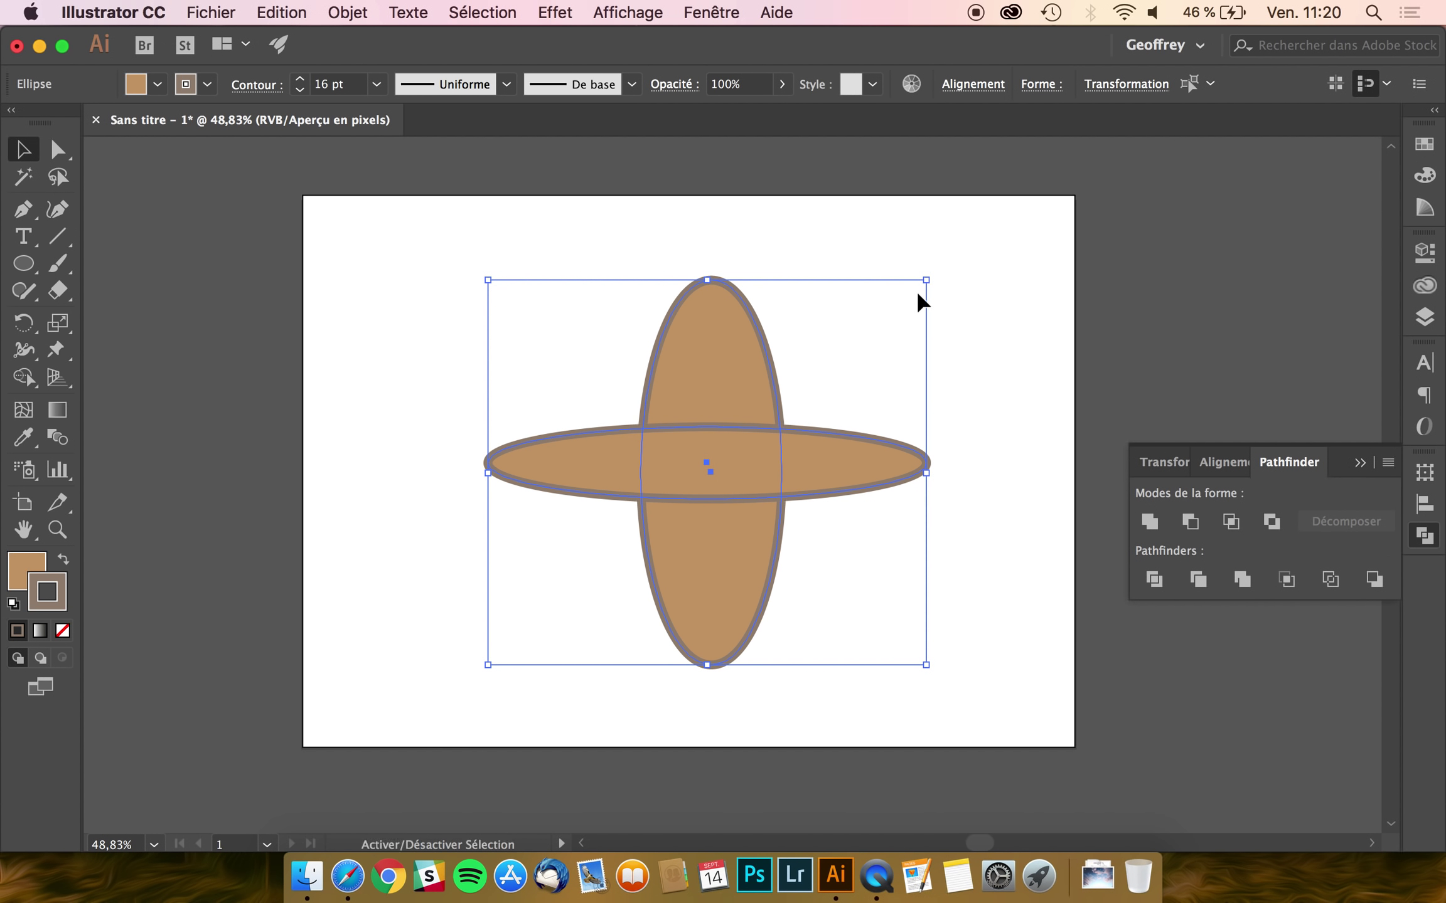
left_click_drag(925, 284, 818, 370)
mouse_move(639, 475)
left_mouse_down()
mouse_move(488, 414)
mouse_move(872, 401)
left_mouse_up()
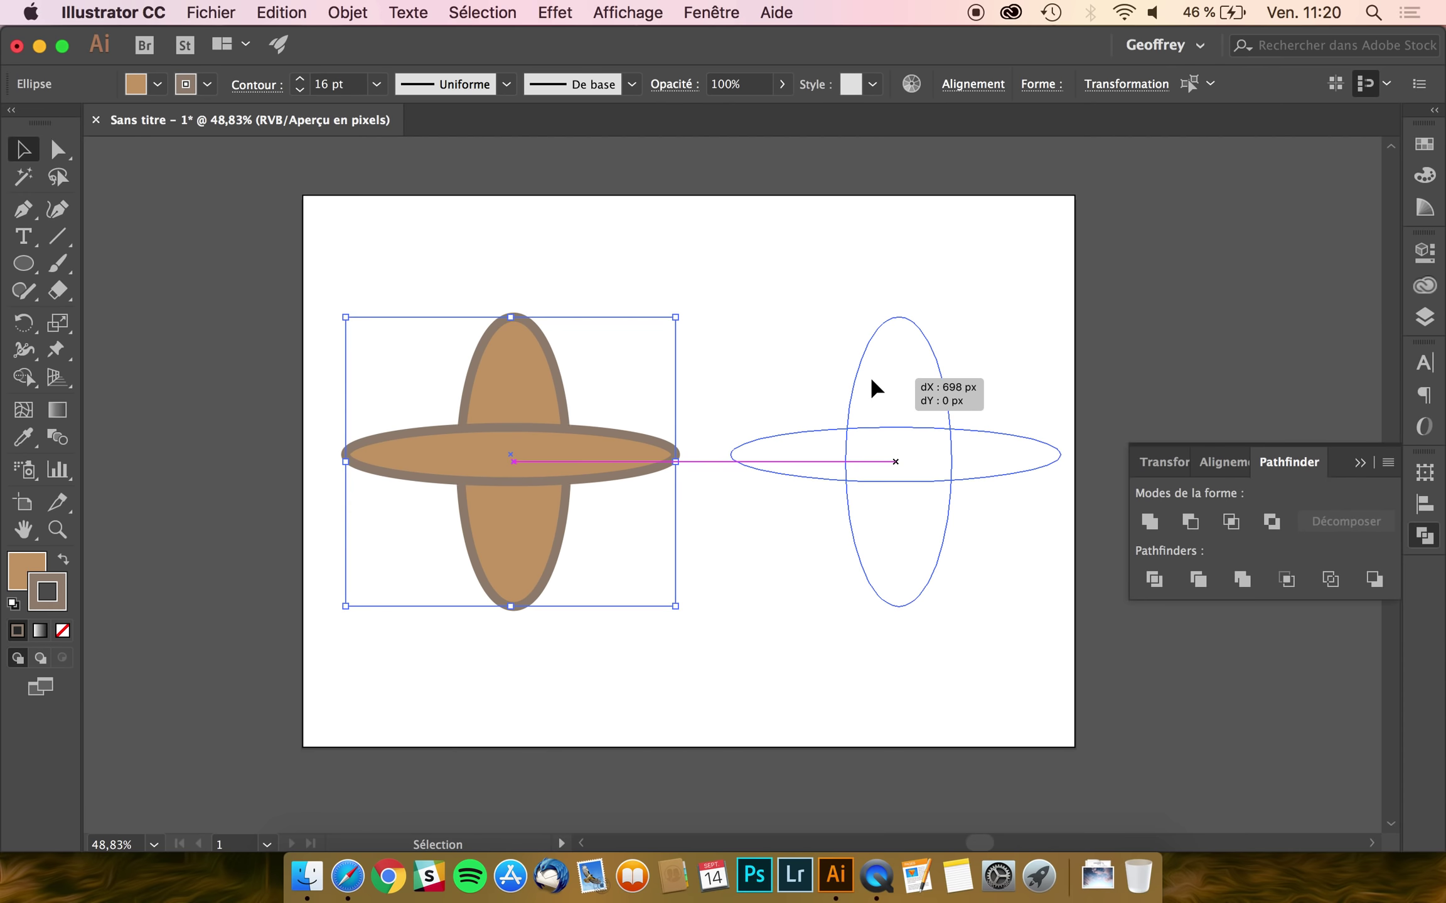
left_click_drag(600, 302, 384, 633)
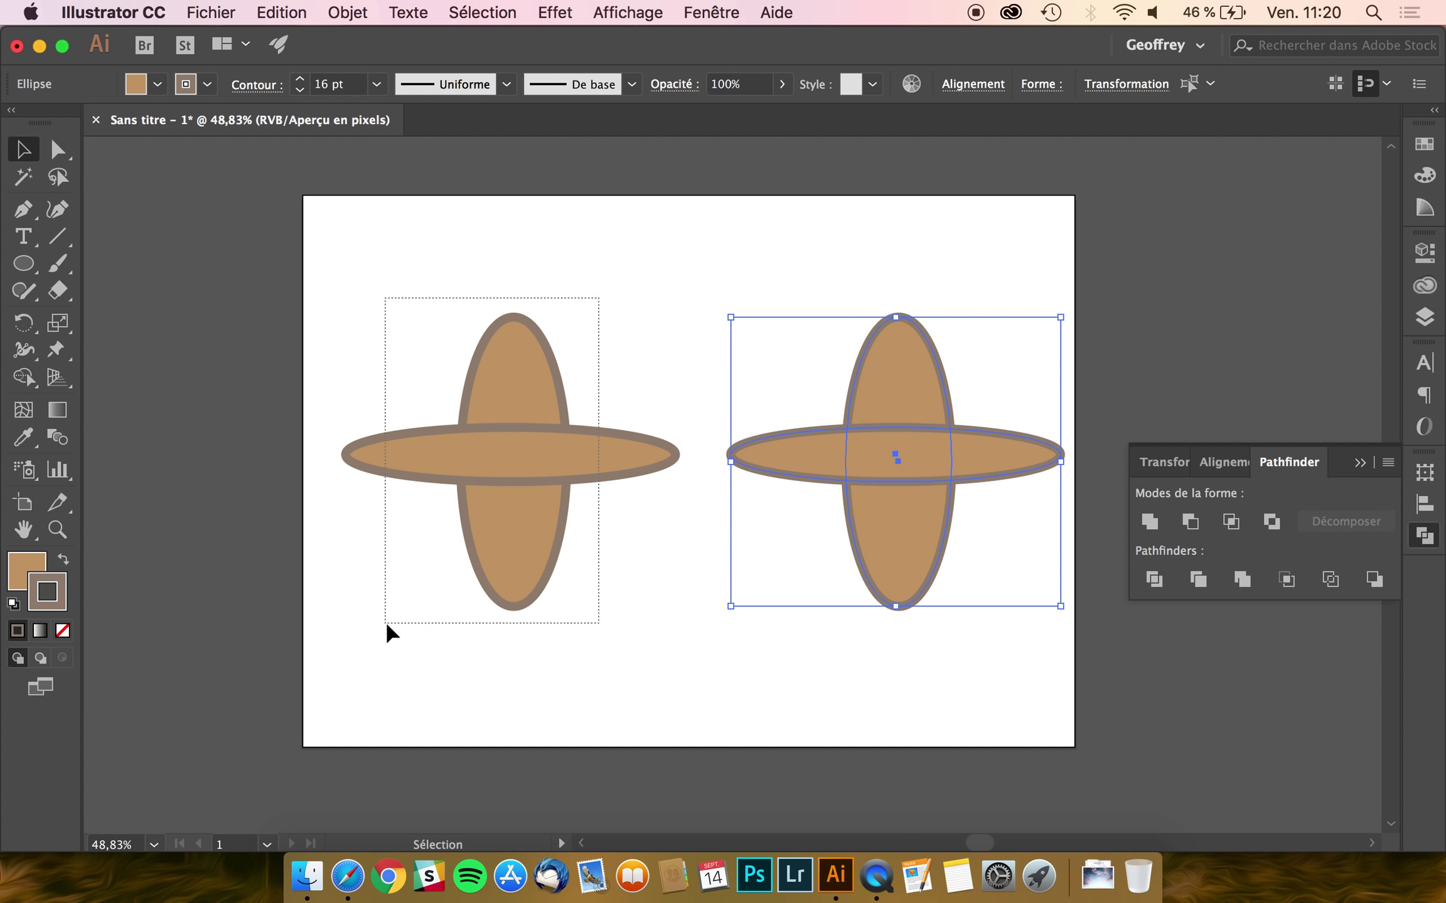
- Cut the left cross into two horizontal end pieces with Pathfinder Minus Front
left_click(1373, 580)
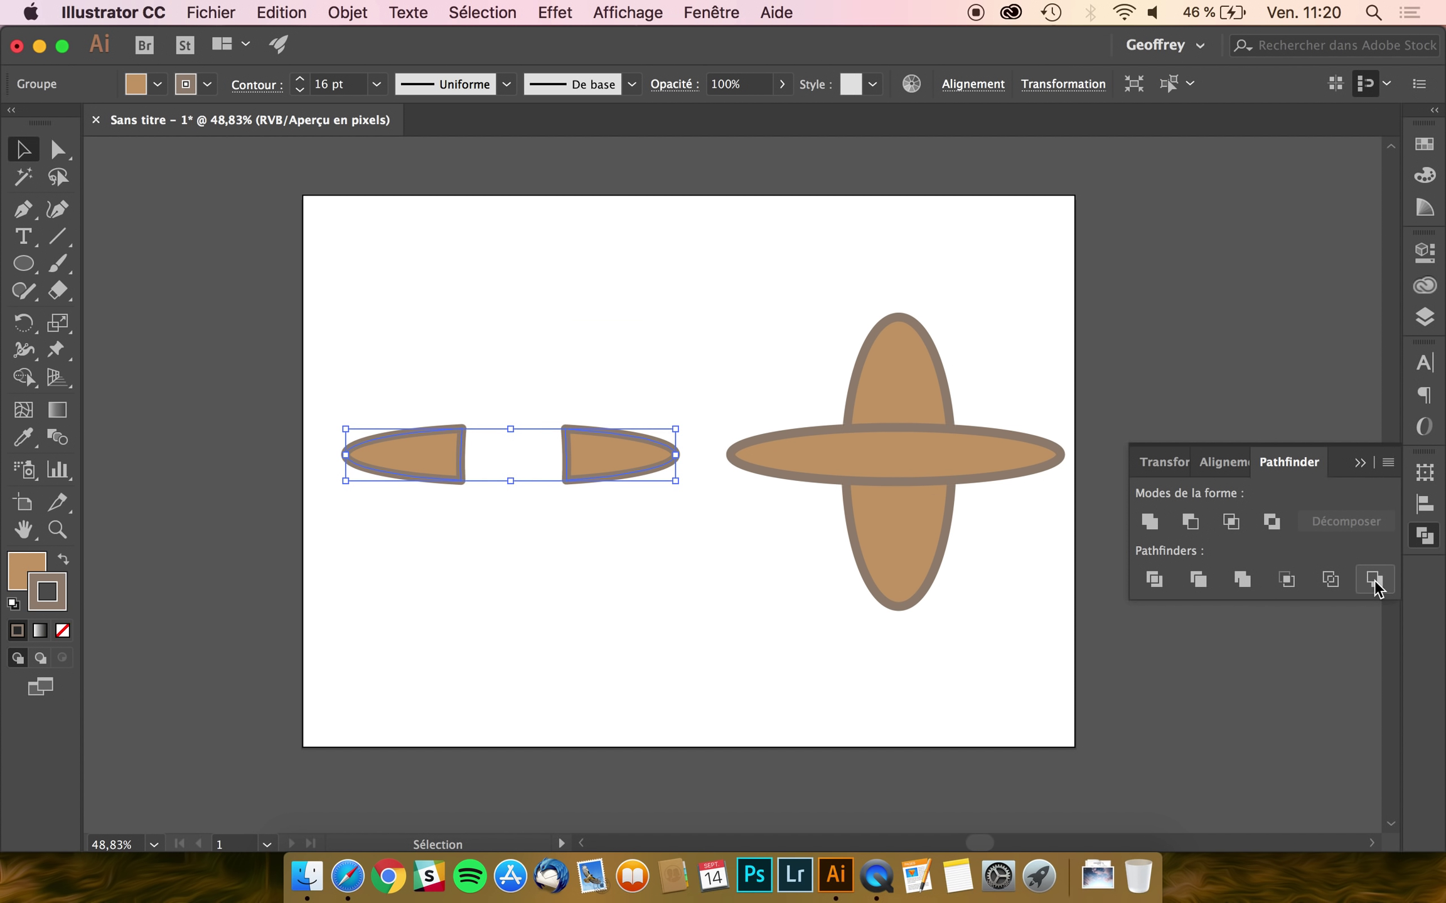
key("super+z")
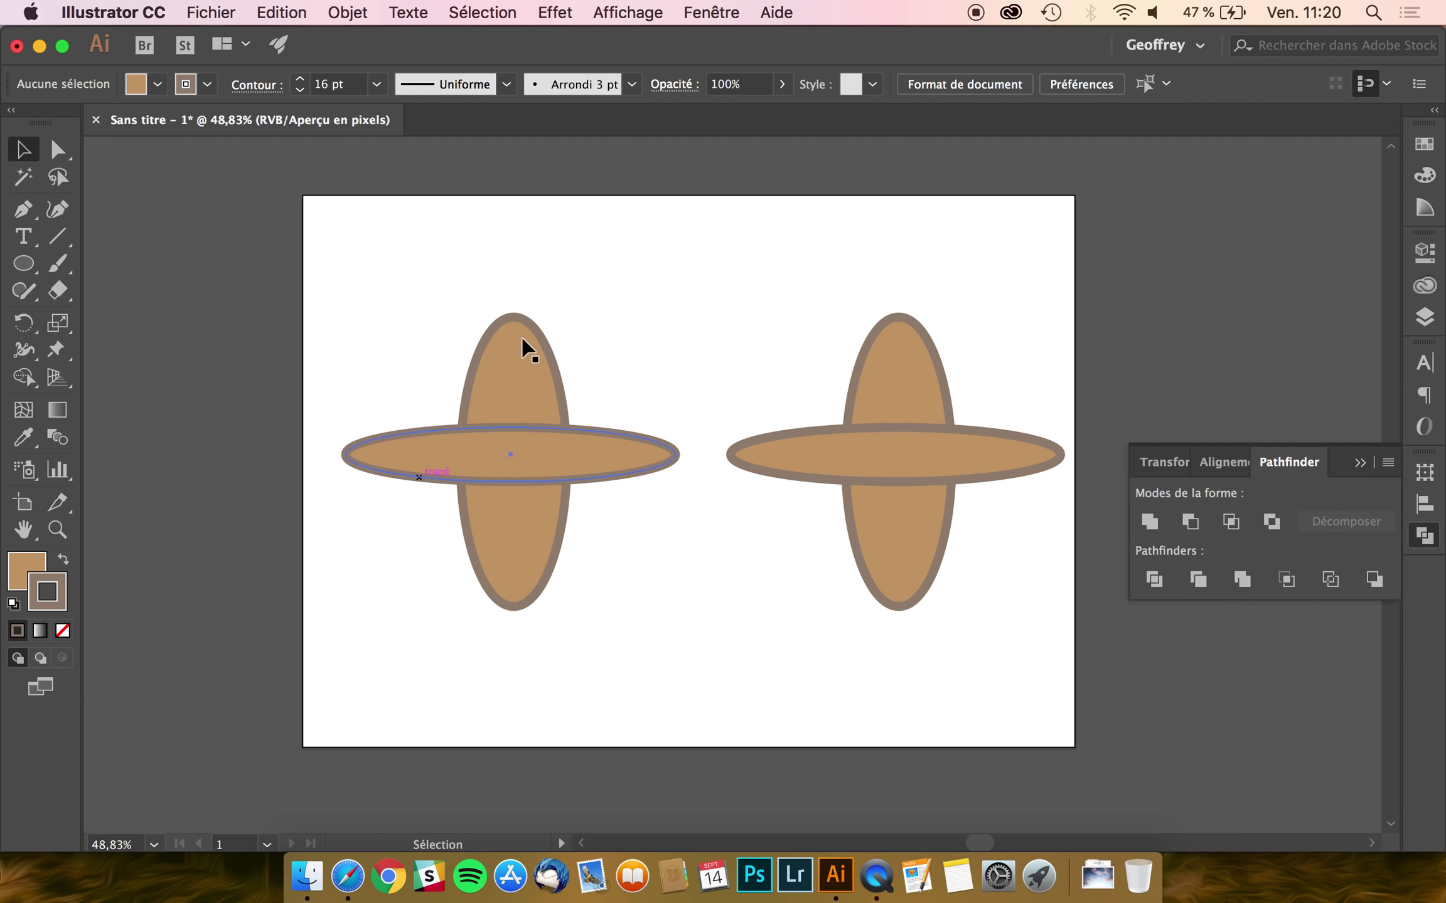
left_click_drag(608, 288, 411, 614)
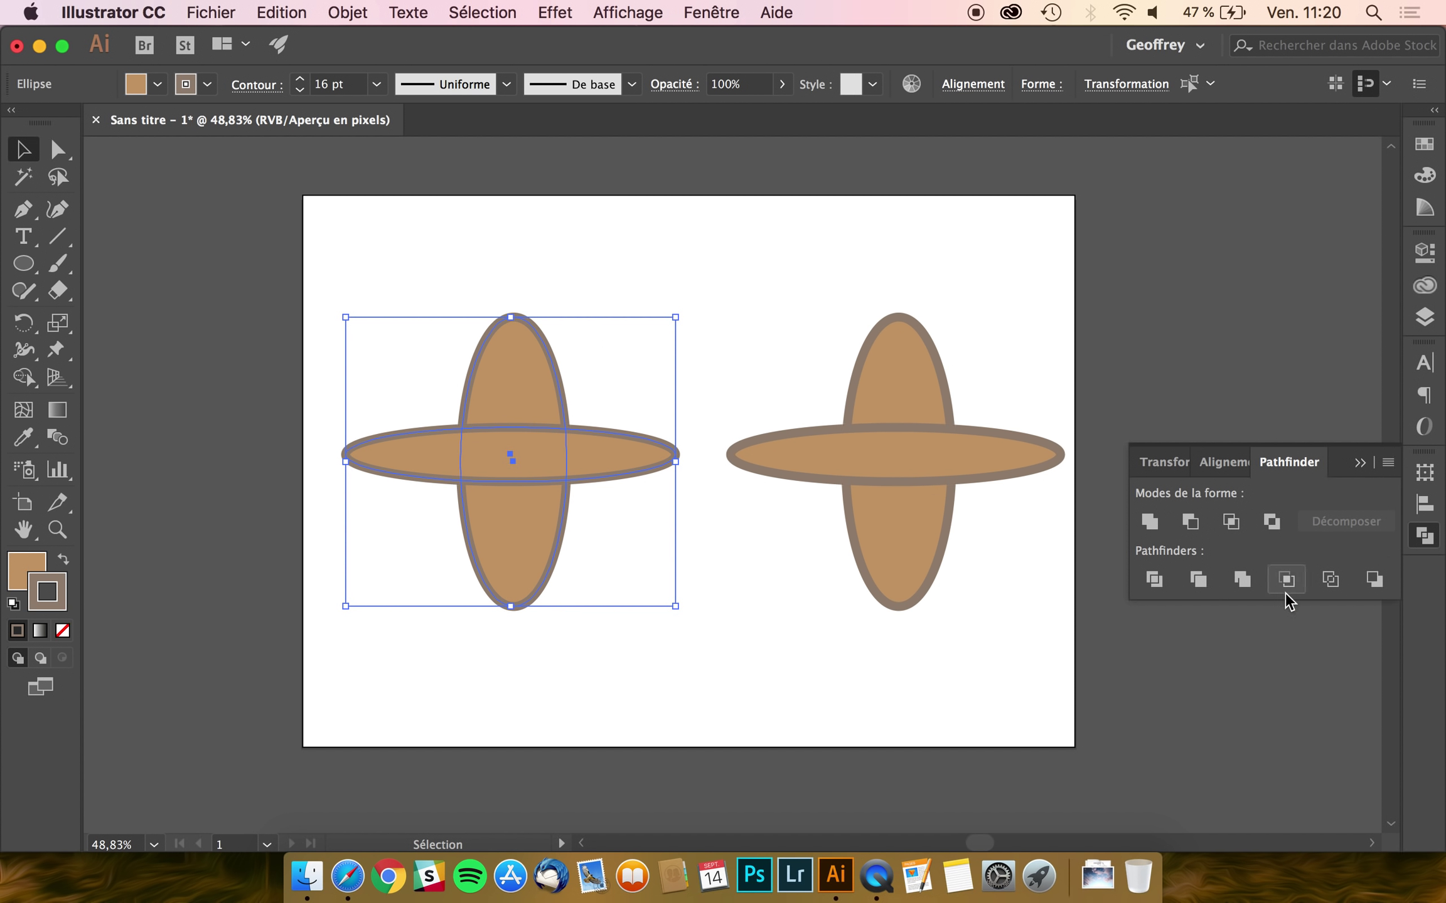
left_click(1375, 587)
left_click(546, 599)
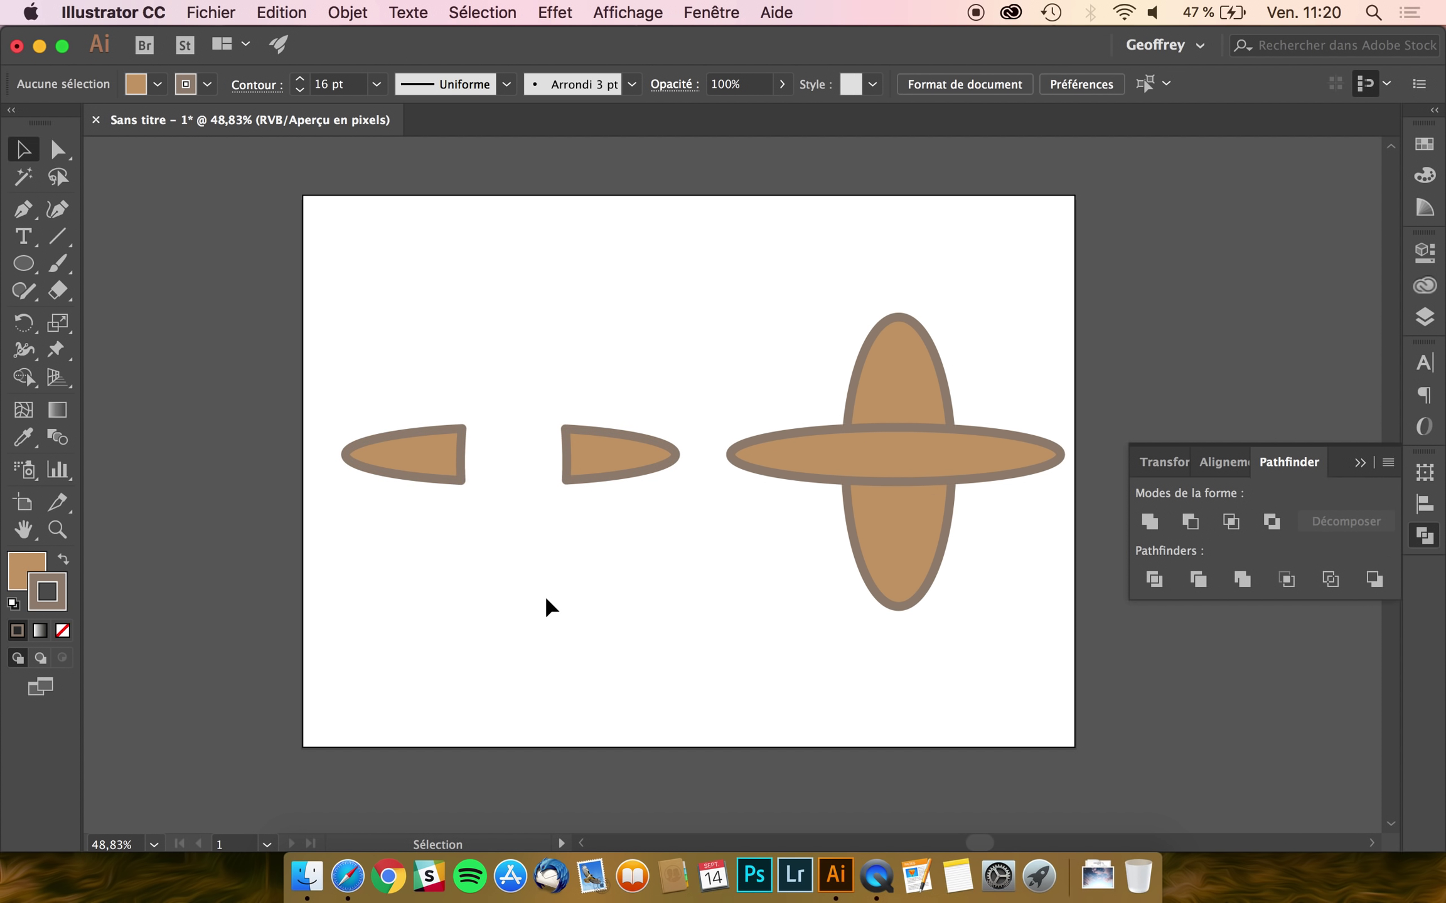
- Split the right cross into top and bottom pieces with Pathfinder subtraction
left_click_drag(1000, 302, 828, 582)
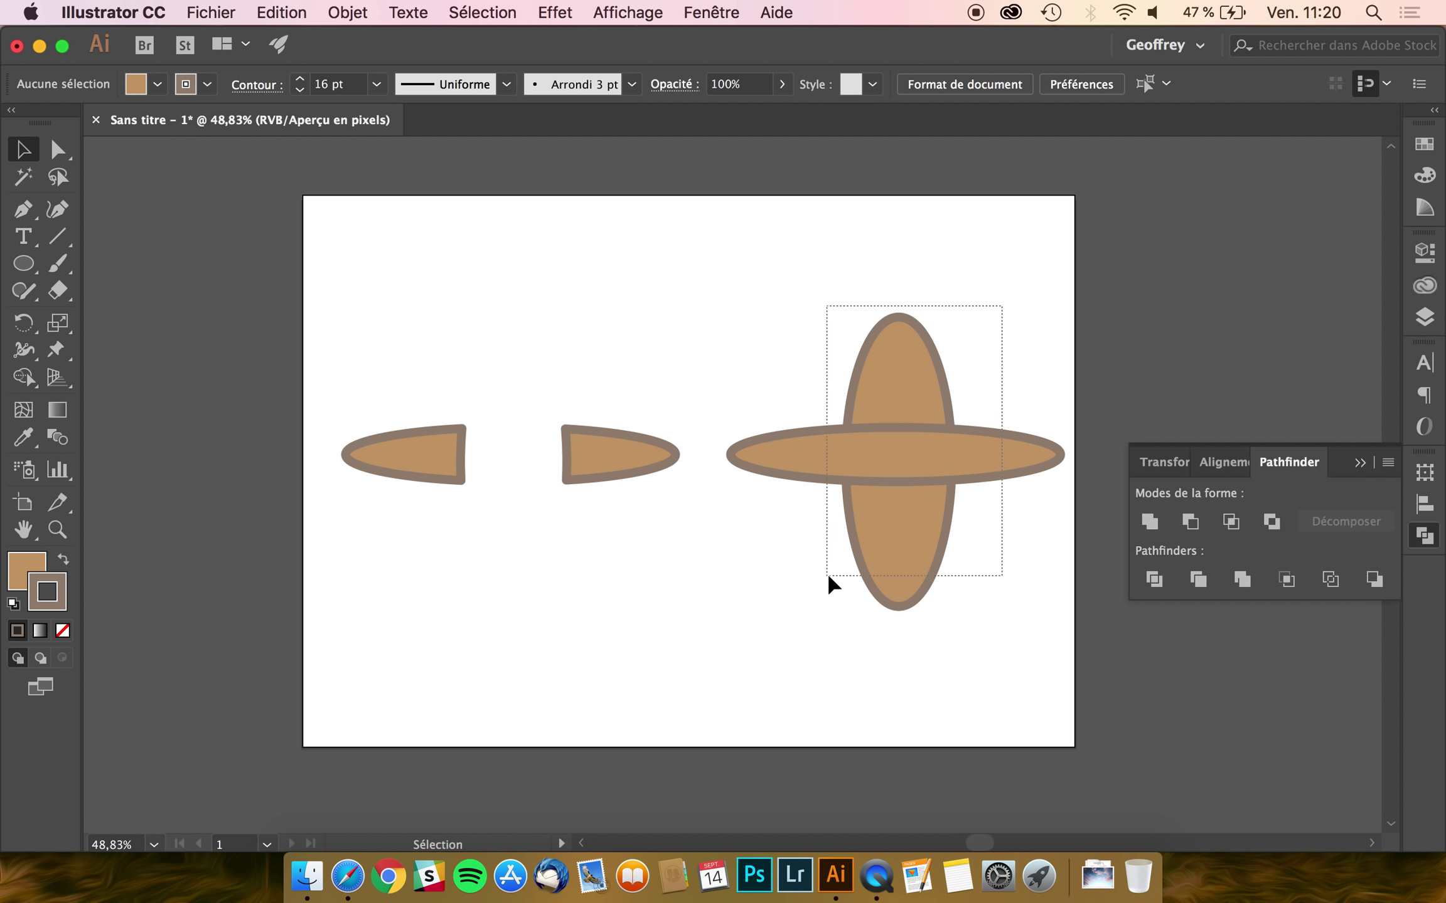
left_click(1190, 522)
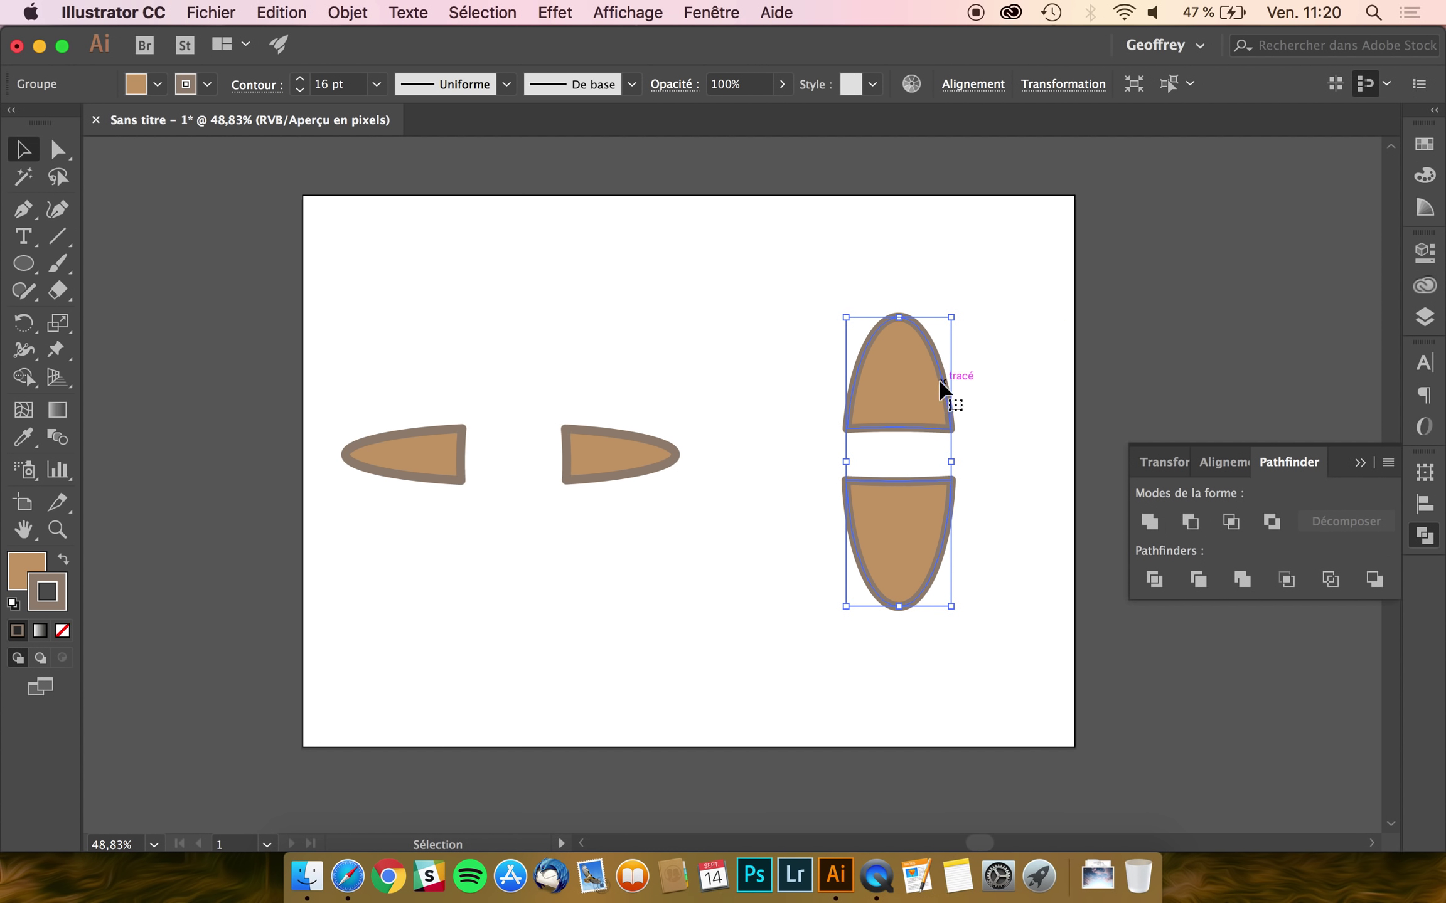
key("ctrl+z")
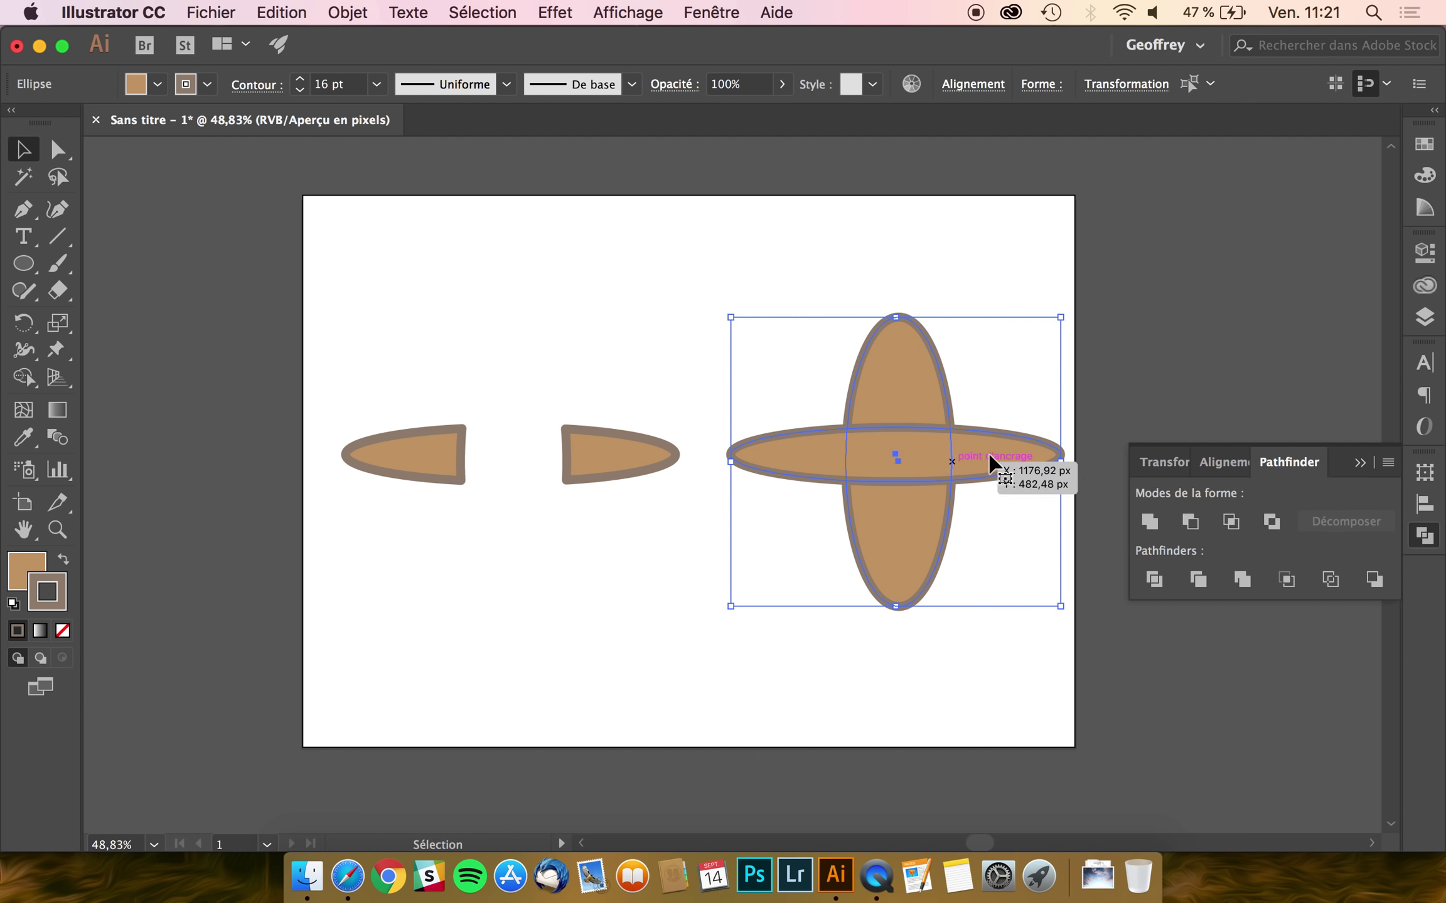
left_click(1190, 523)
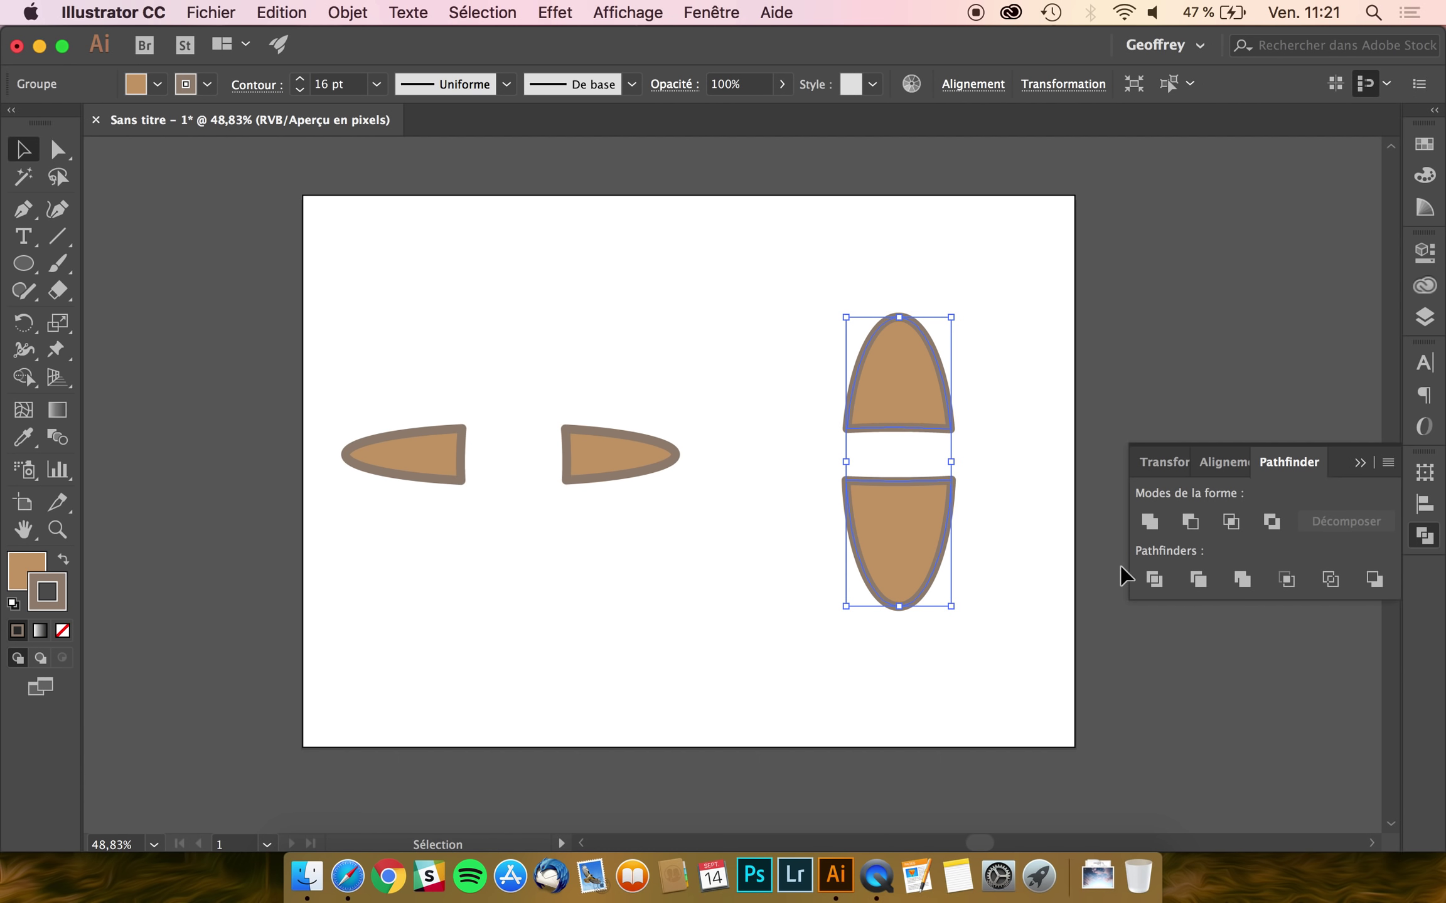
- Delete the remaining ellipse pieces, leaving the artboard empty
left_click(1286, 580)
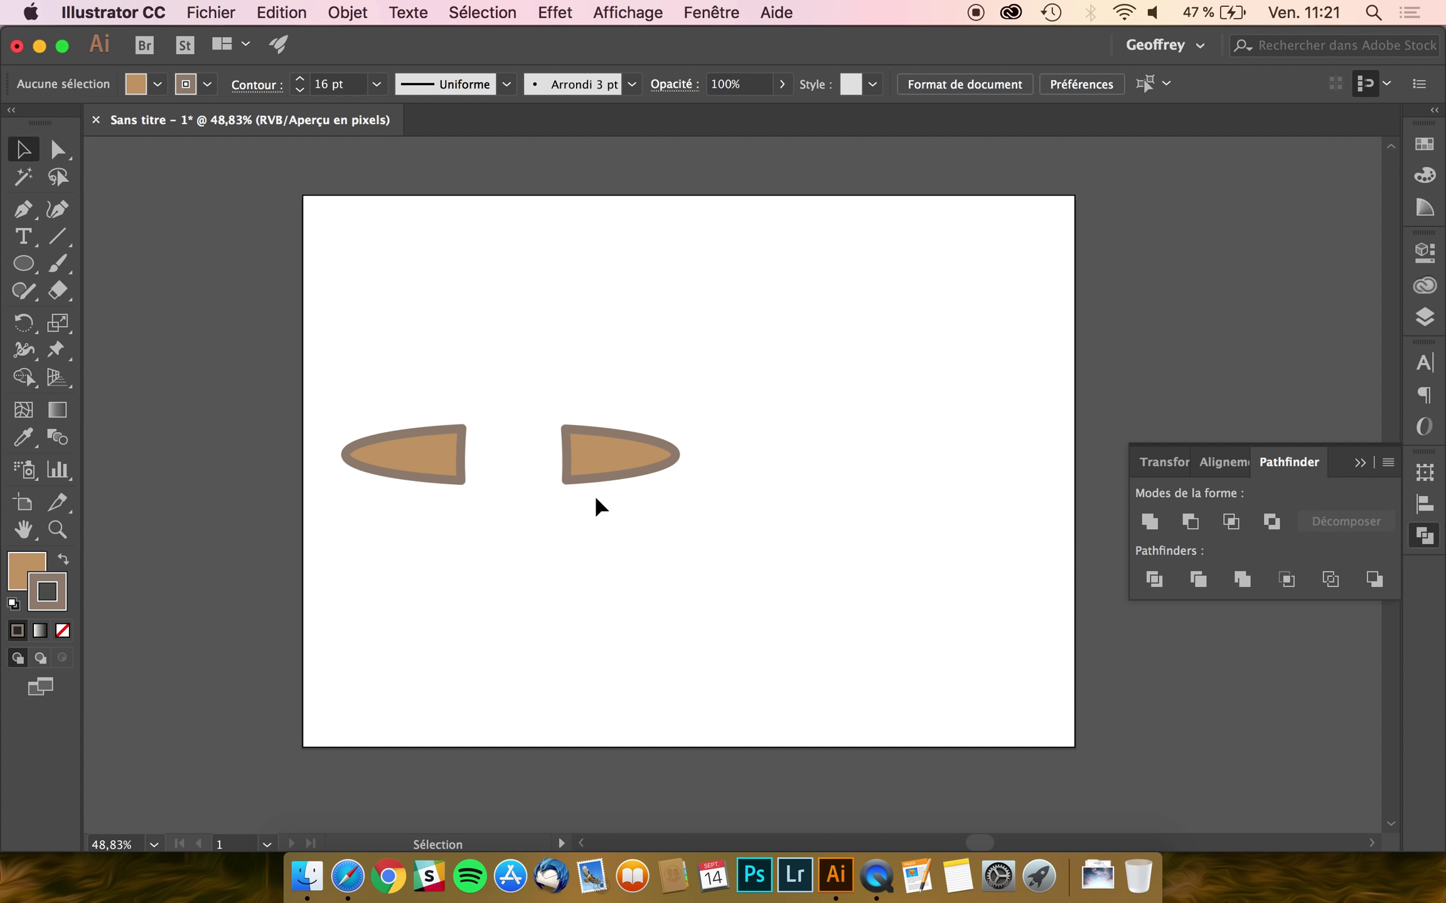
left_click(588, 469)
key("Delete")
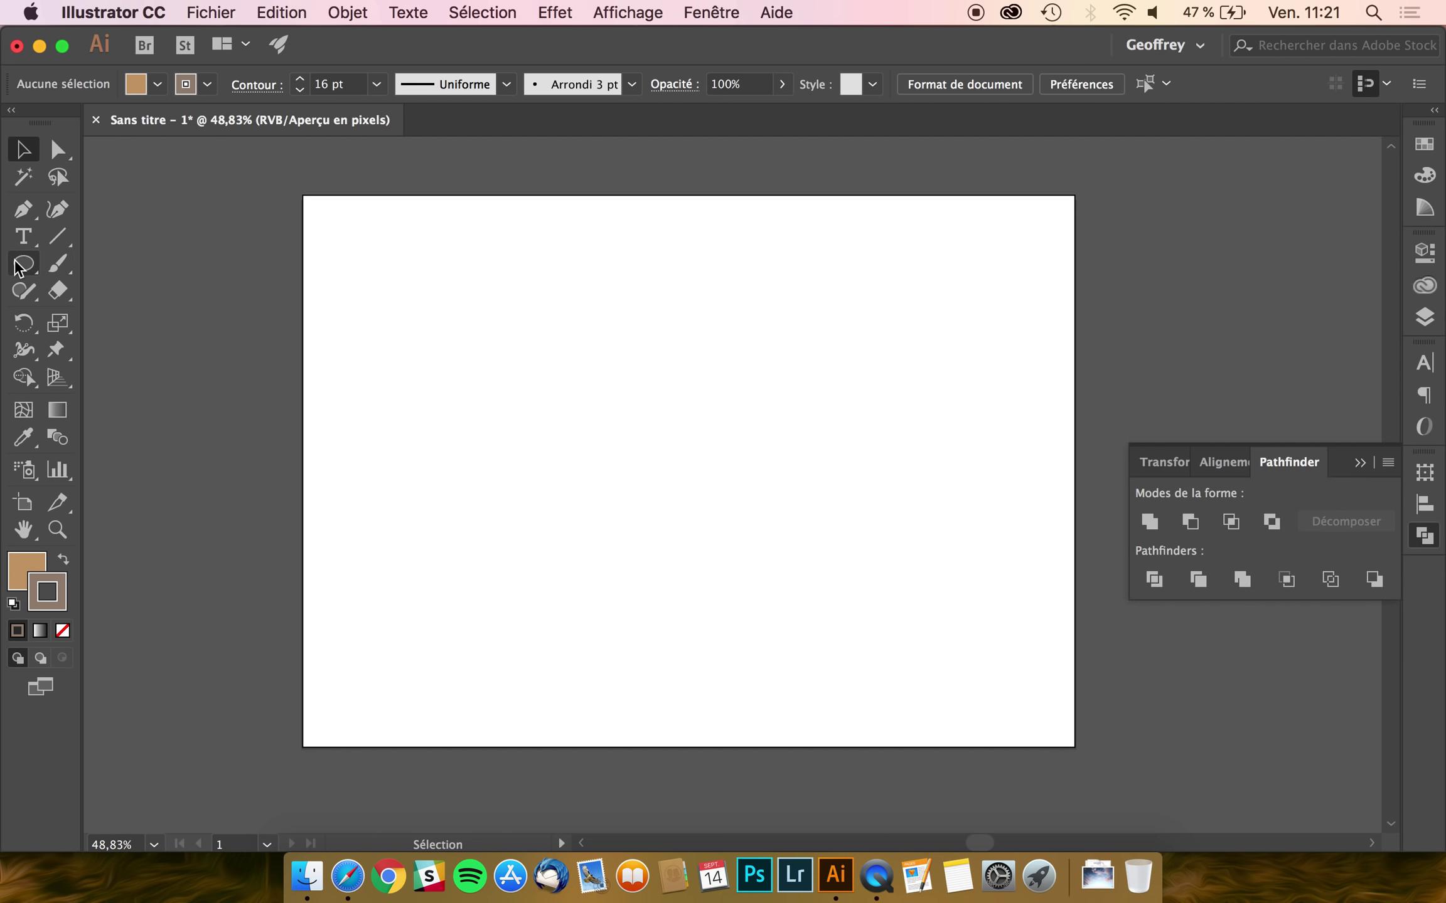
- Draw a long horizontal ellipse crossed by three vertical ellipses
left_click(23, 264)
left_click_drag(842, 350, 407, 421)
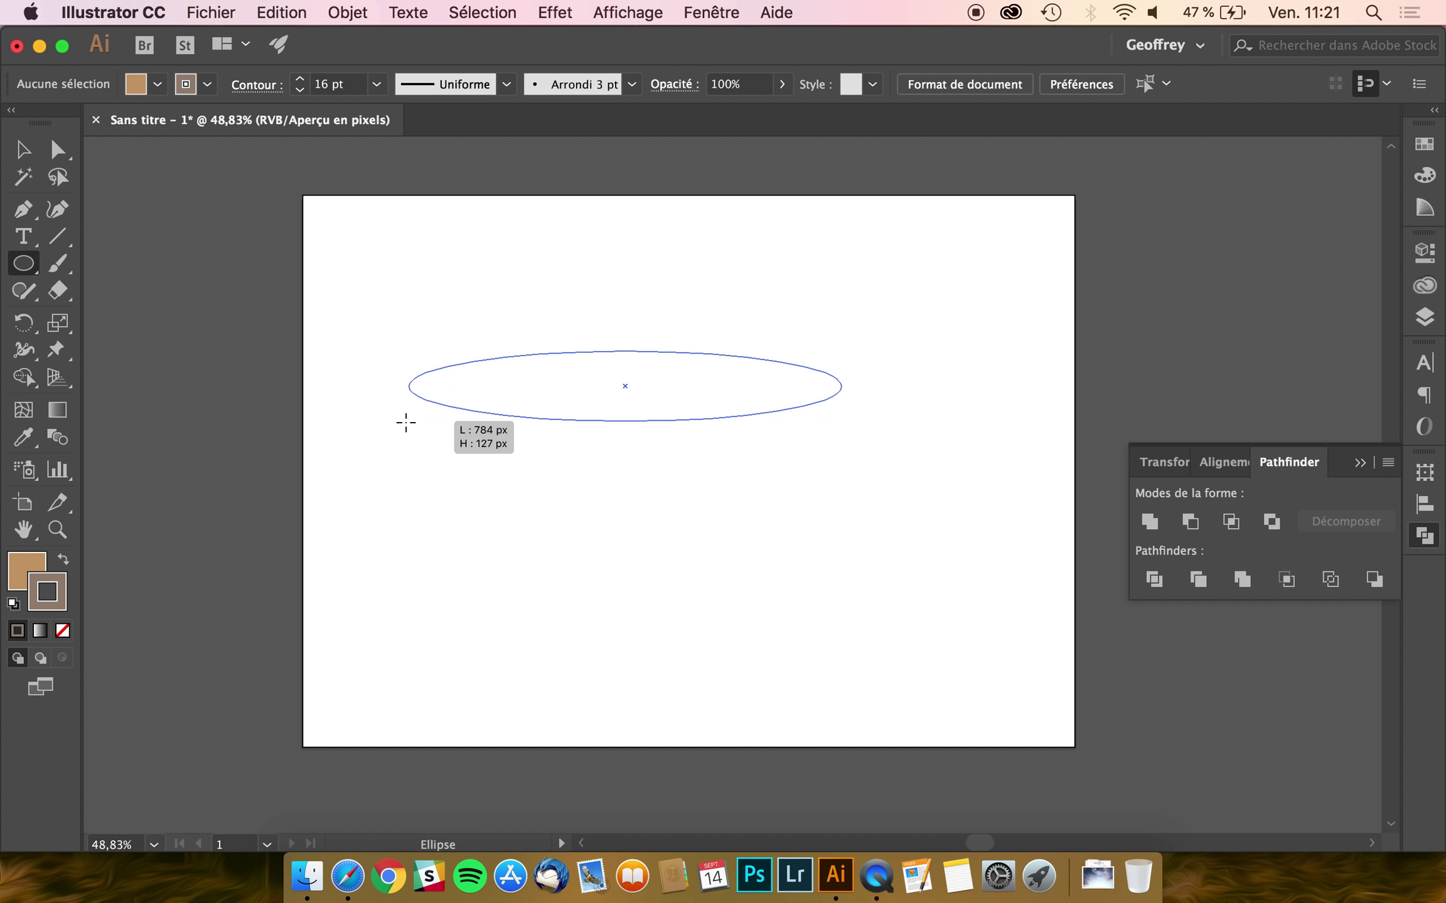
left_click_drag(462, 290, 561, 623)
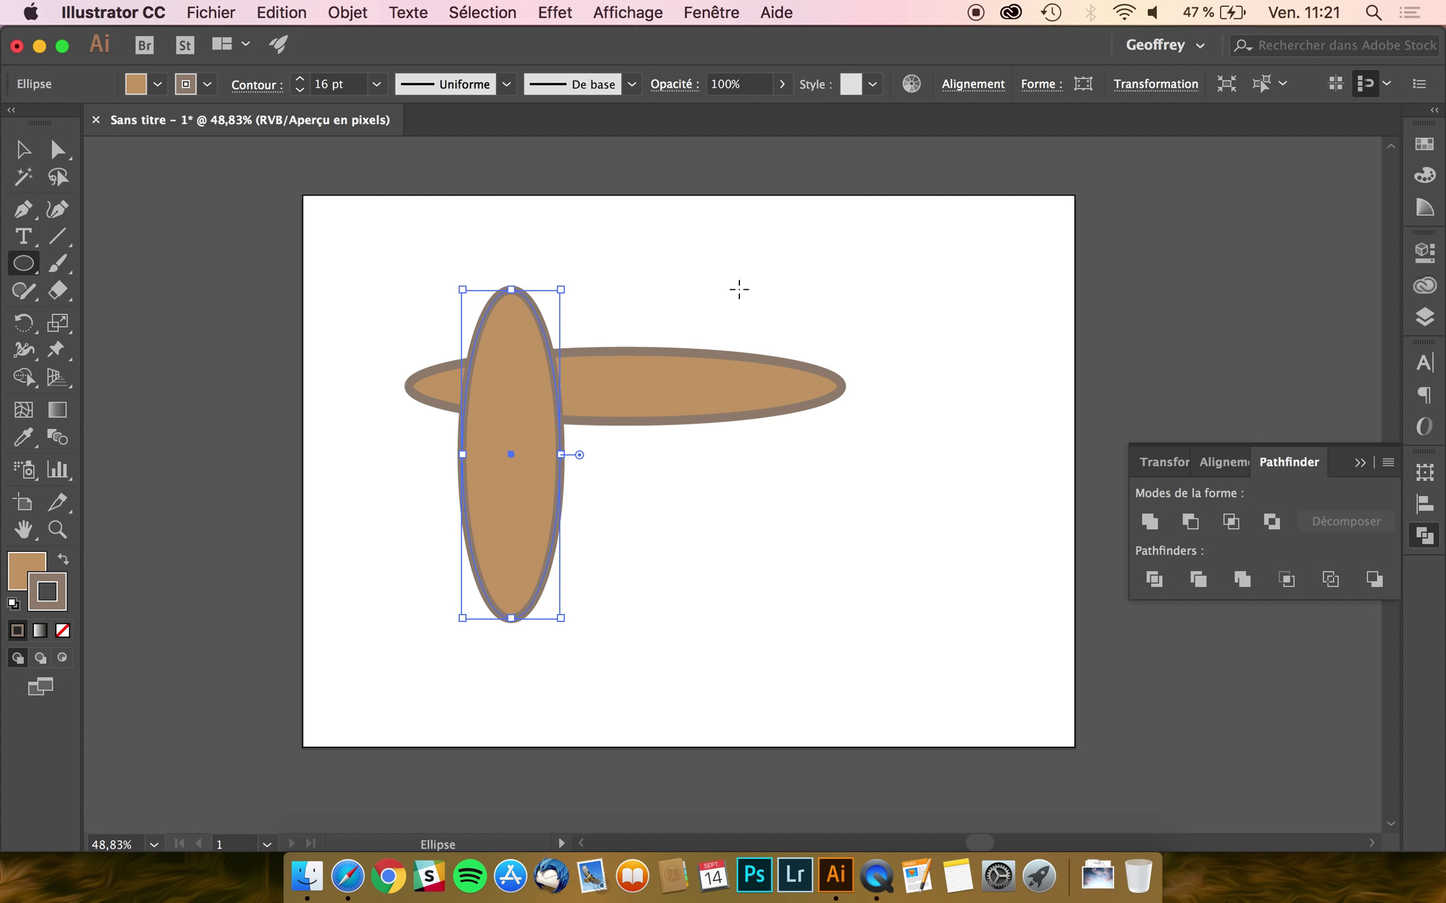
left_click_drag(739, 275, 625, 645)
left_click_drag(796, 281, 784, 607)
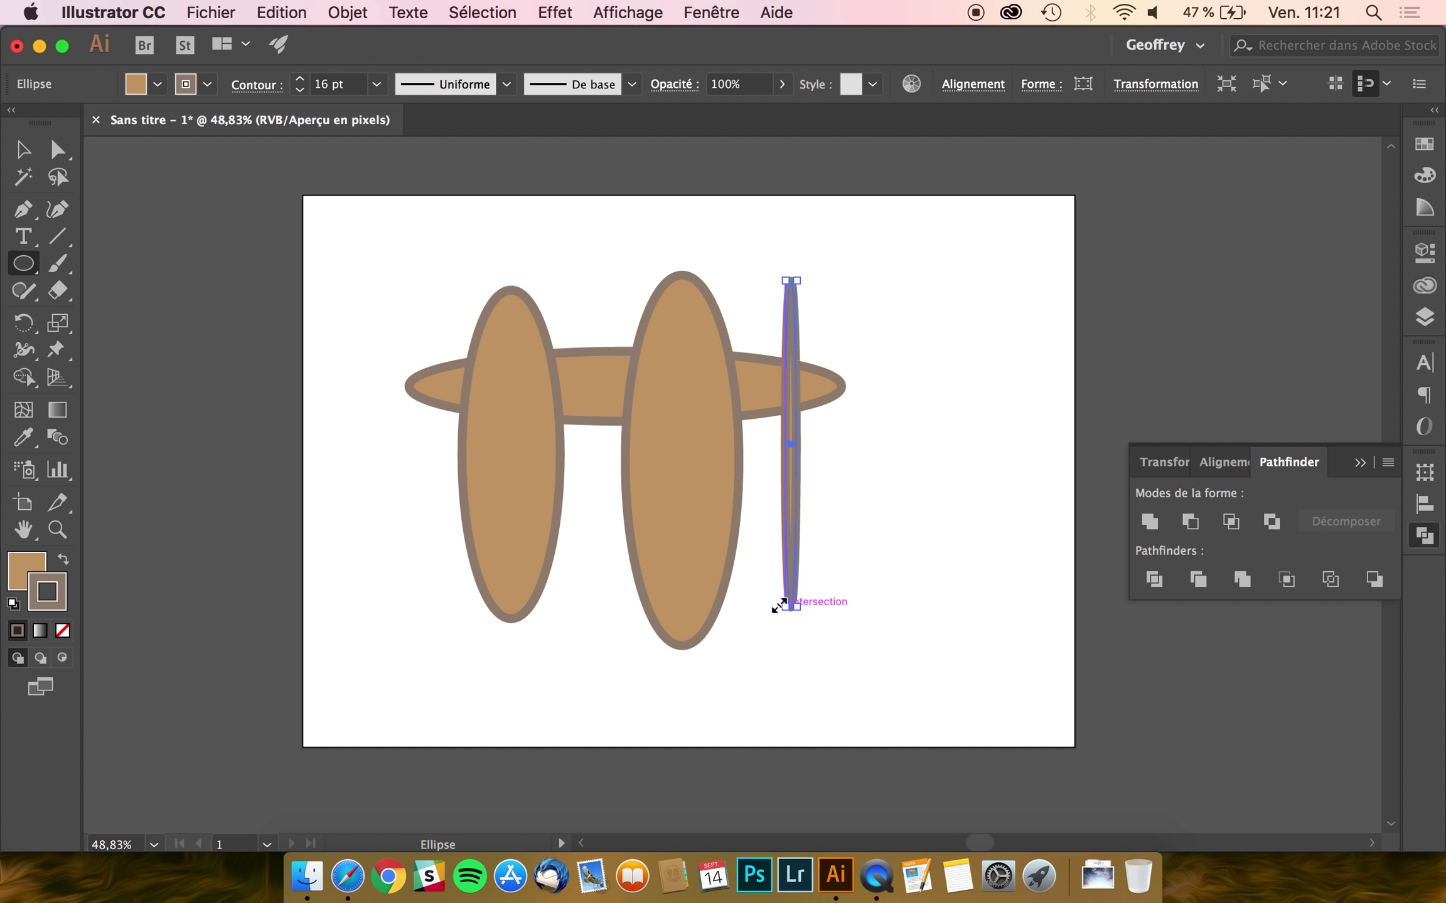
- Select all four ellipses and merge them into one shape with Pathfinder Unite
left_click(23, 154)
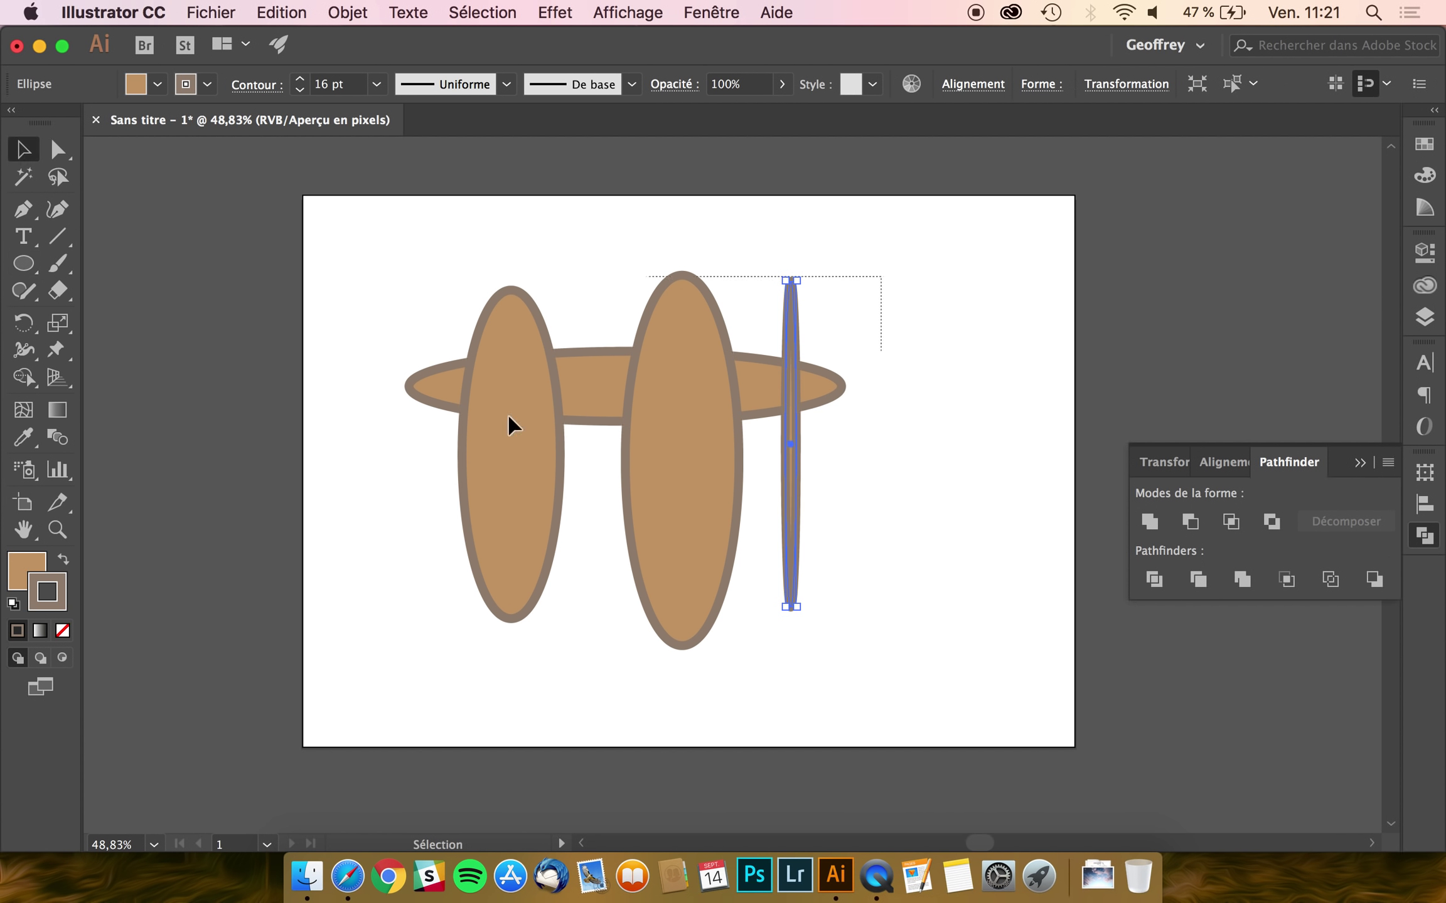
left_click_drag(881, 277, 351, 498)
left_click(1150, 522)
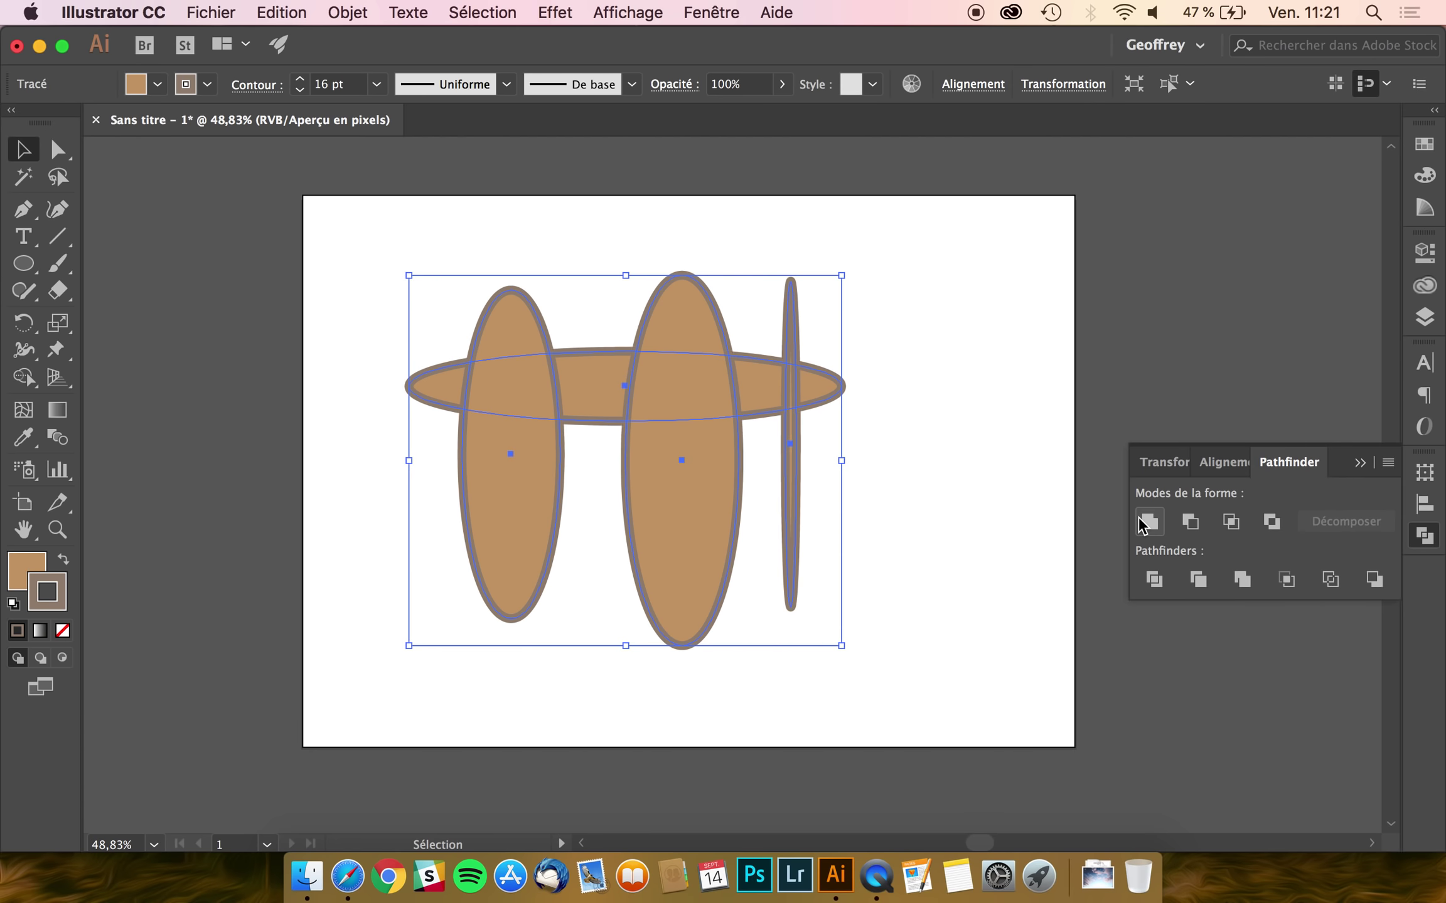
left_click(933, 536)
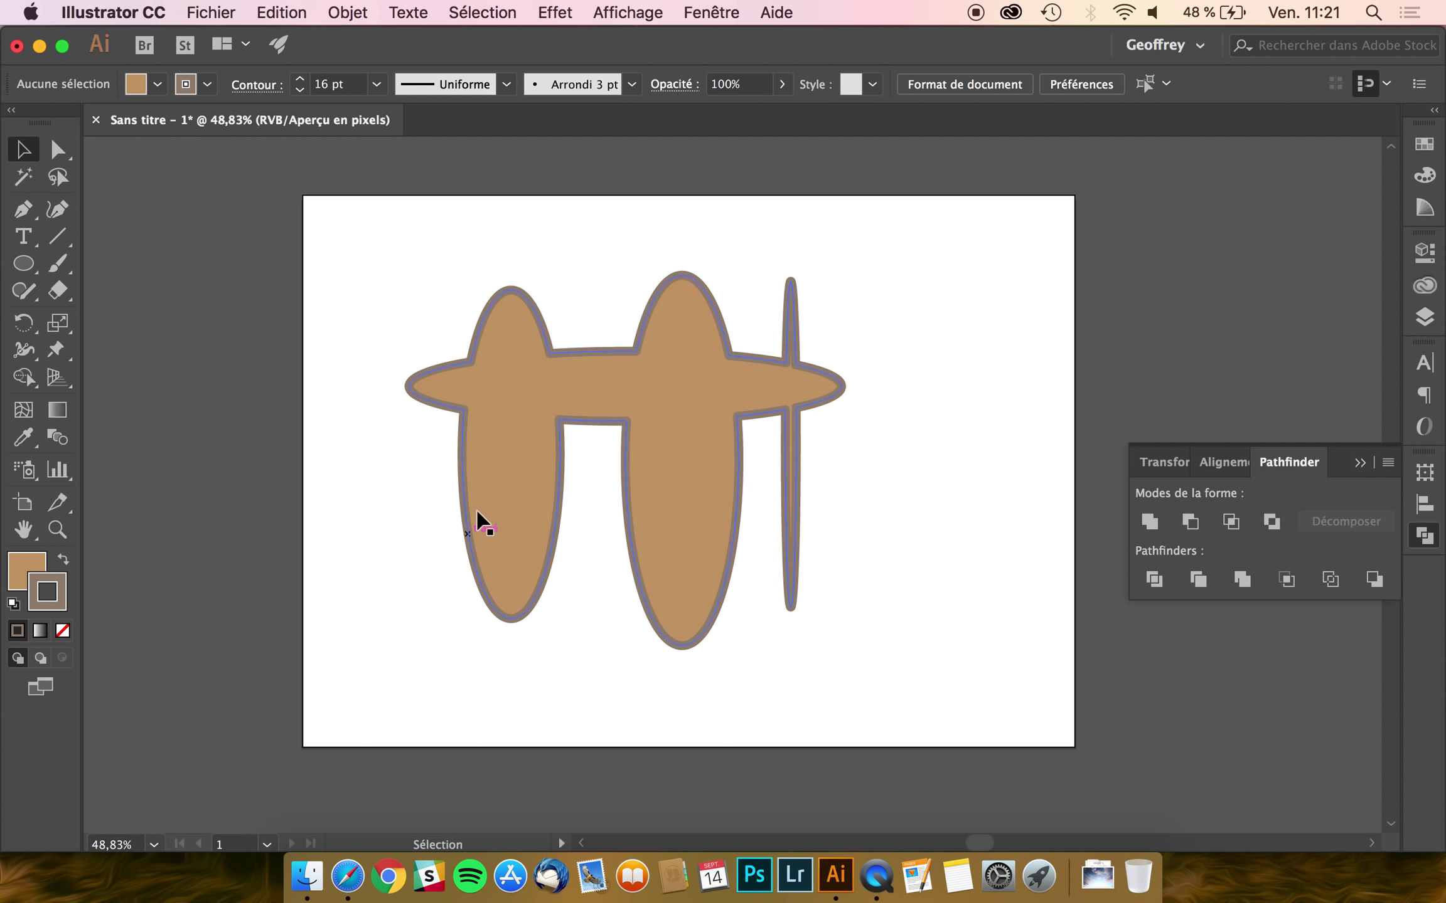
left_click(20, 273)
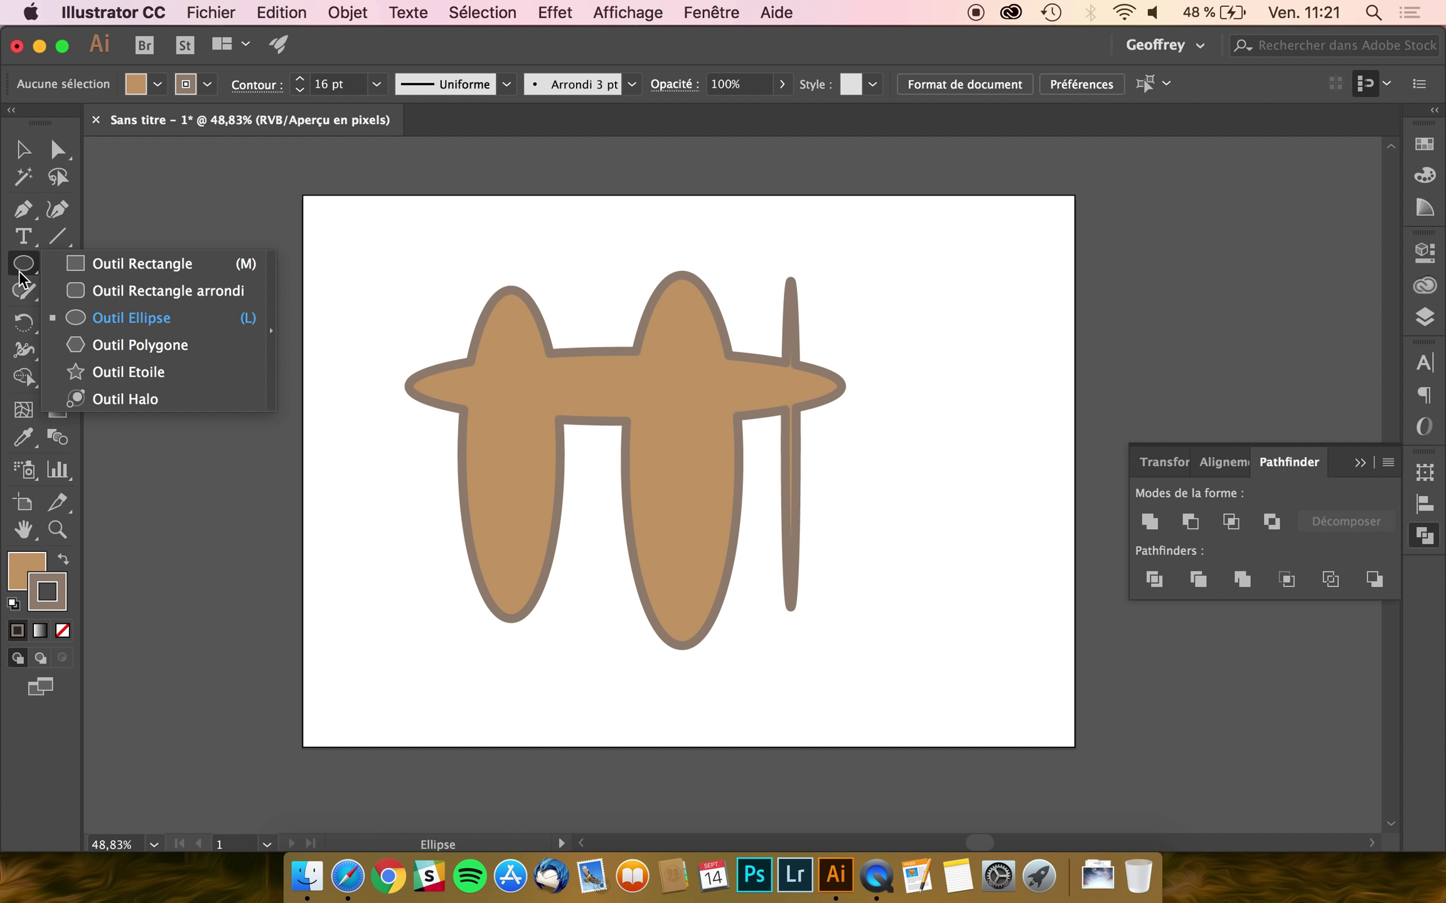
- Draw a closed freeform curved blob with the Pen tool
left_click(20, 274)
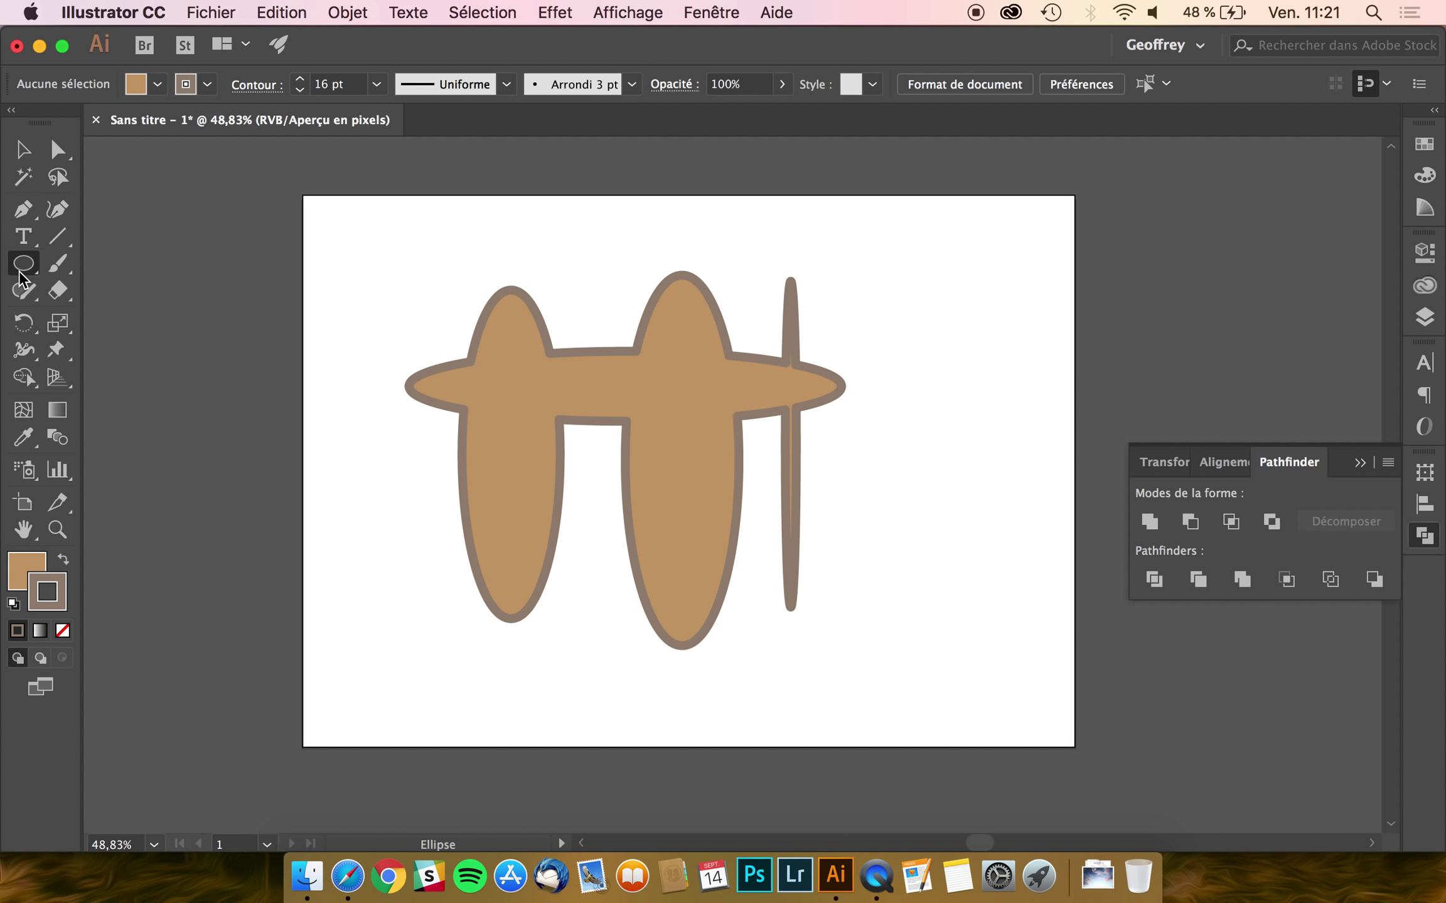
left_click(20, 276)
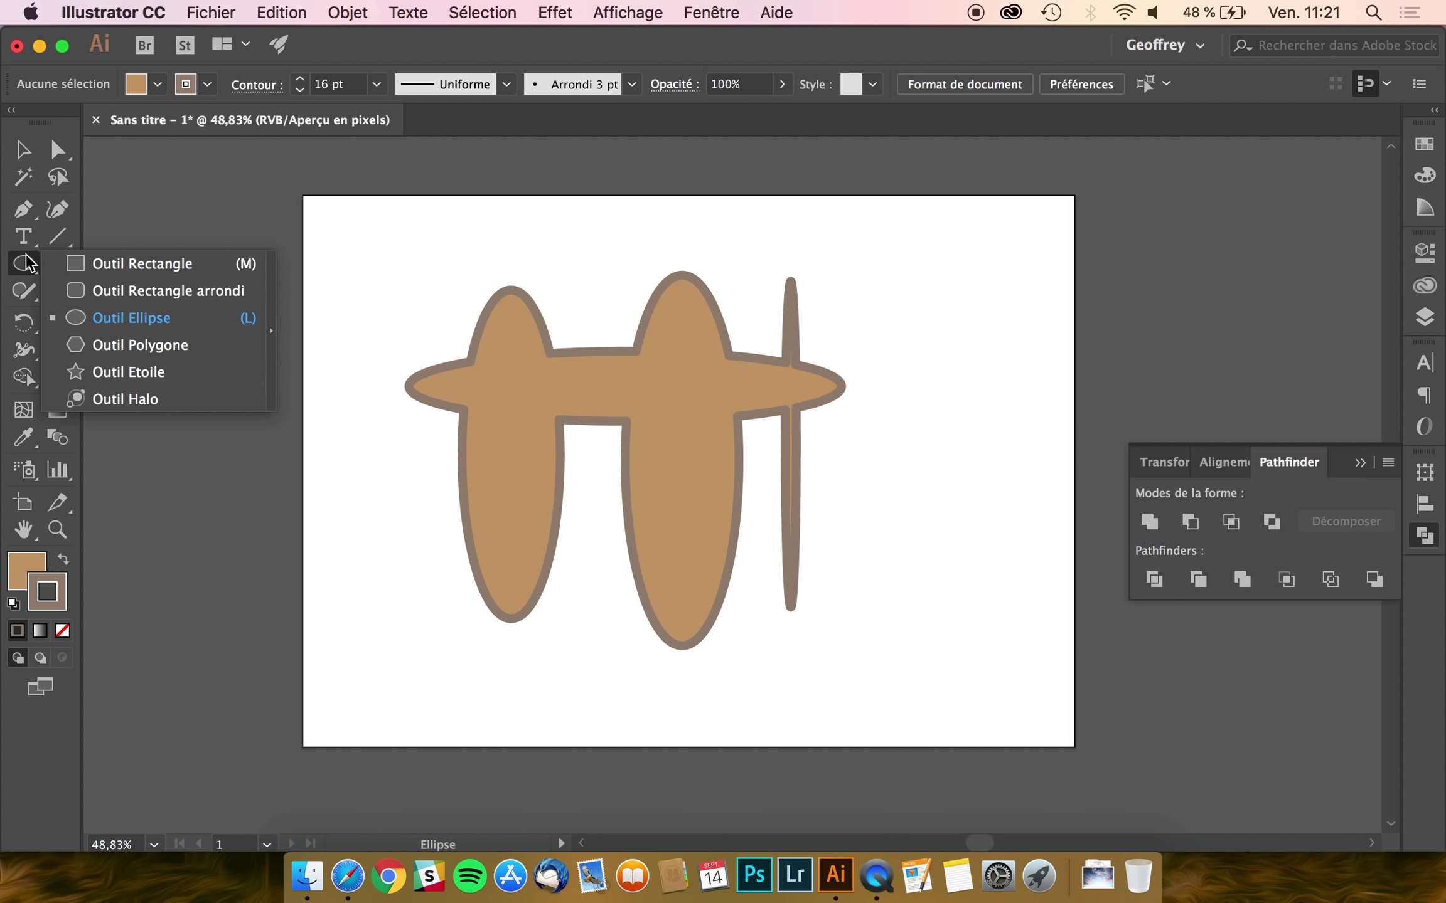
left_click(22, 212)
left_click(571, 230)
left_click_drag(344, 275, 409, 386)
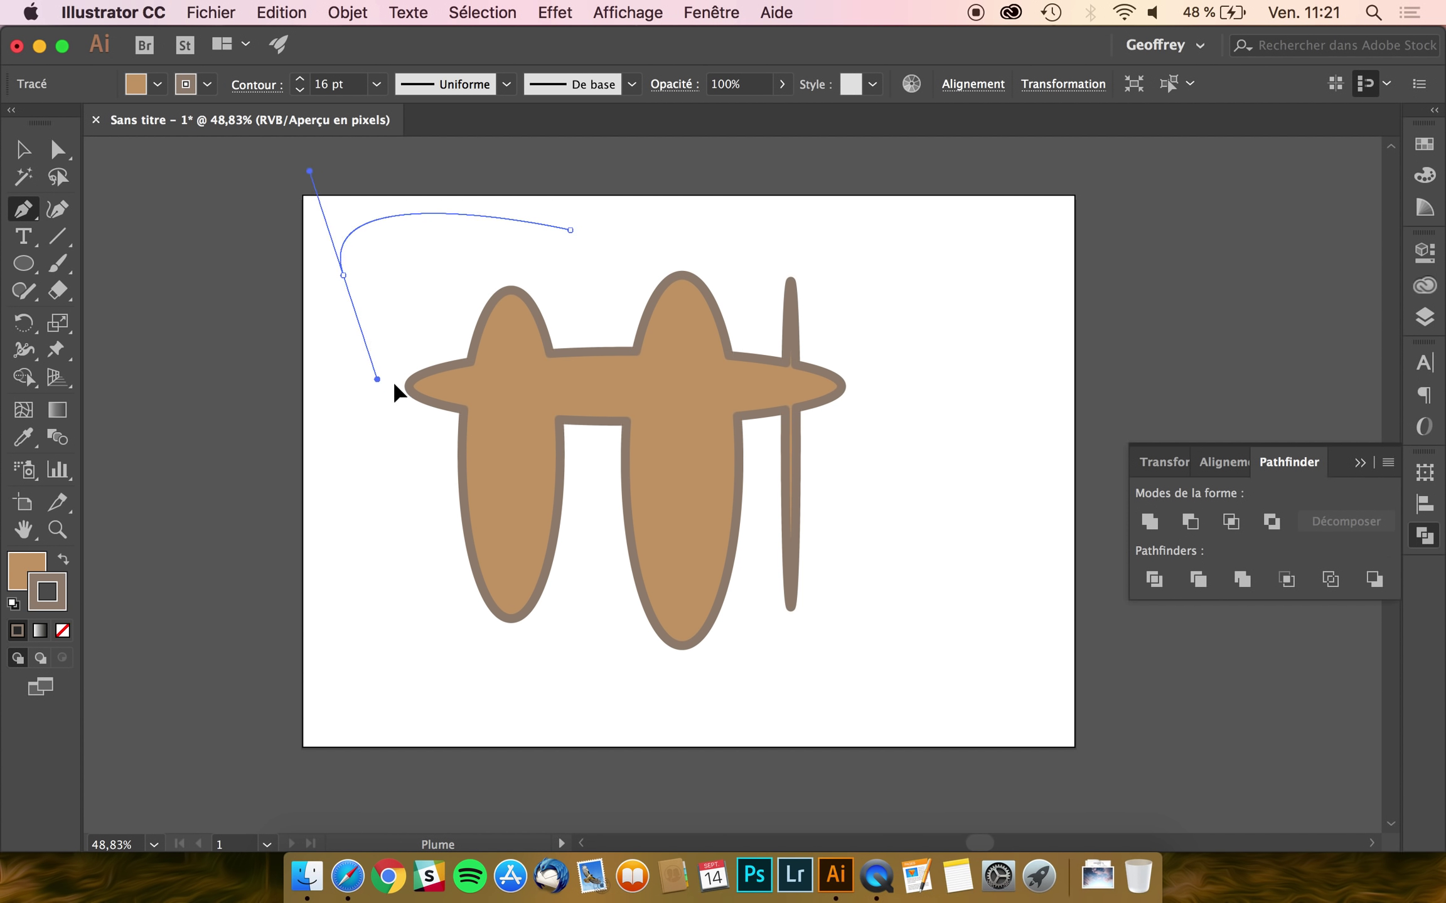
left_click_drag(492, 261, 566, 285)
left_click_drag(571, 229, 483, 214)
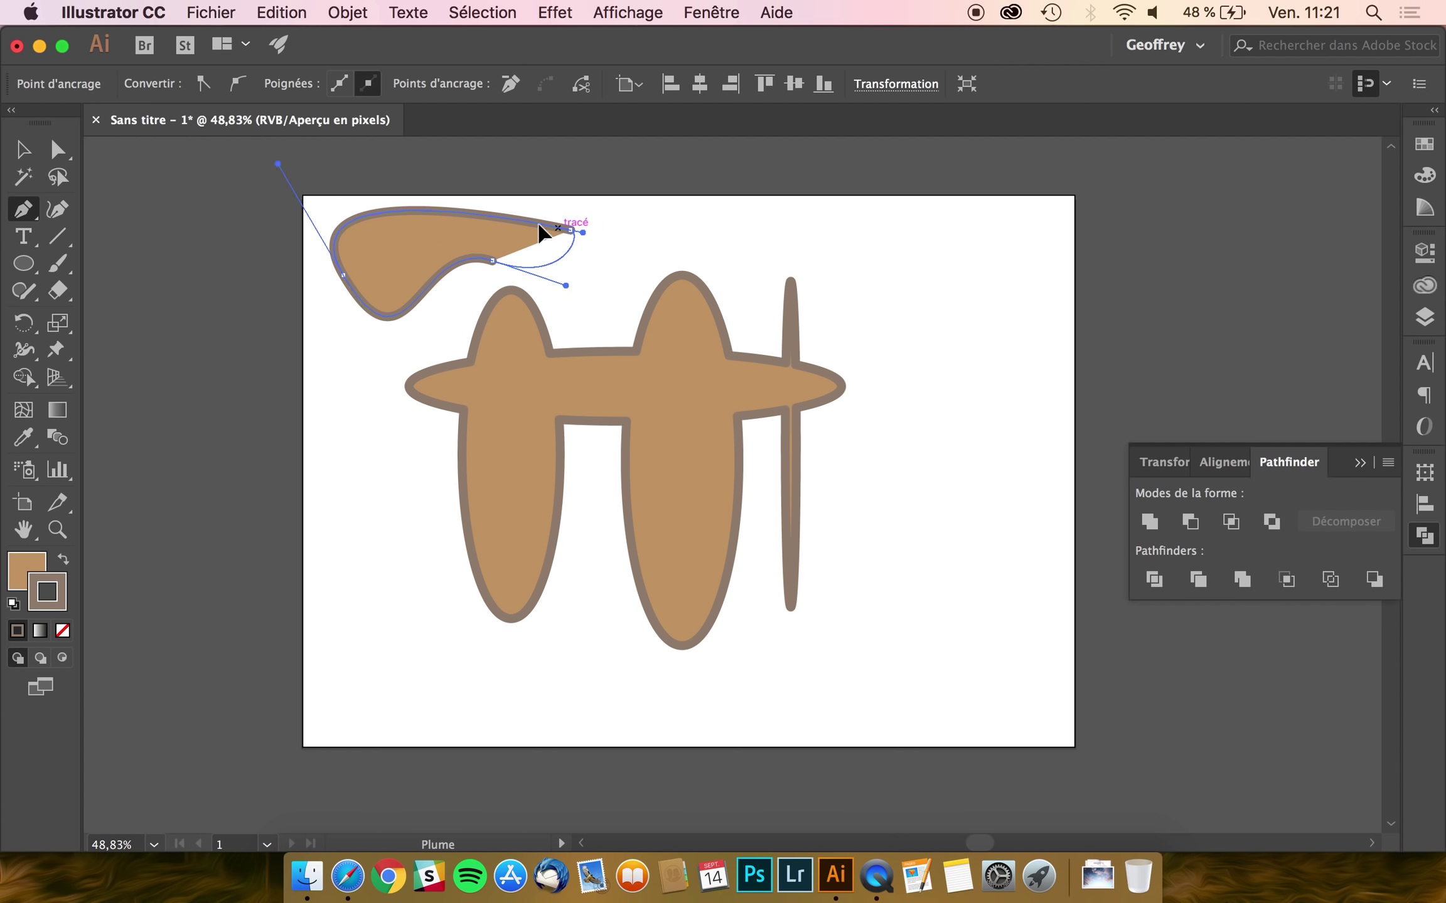
left_click(23, 149)
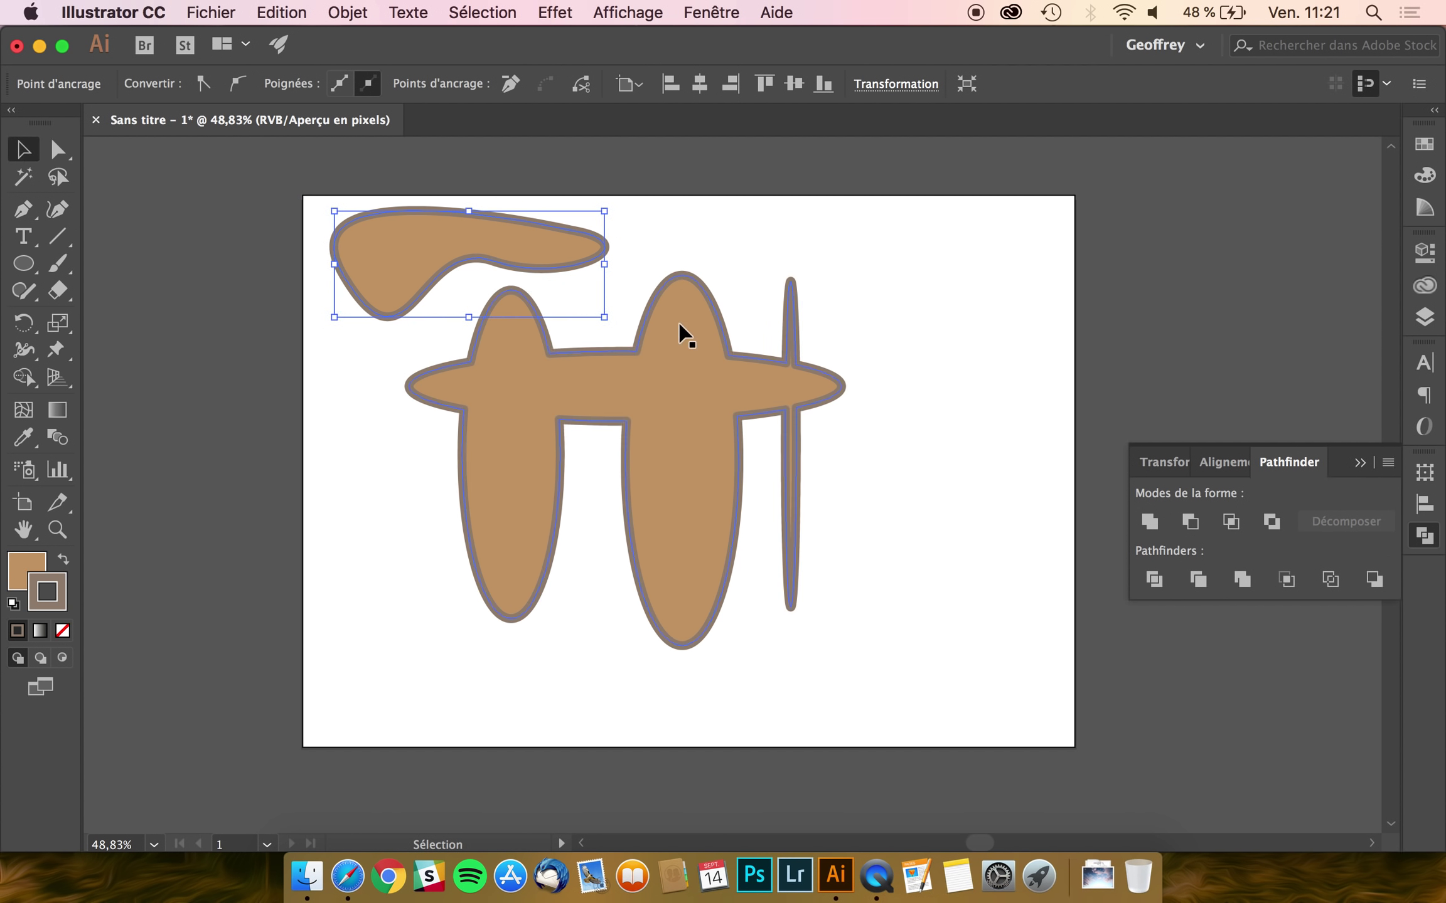
- Delete the blob and the merged tan shape, leaving the artboard blank
key("Delete")
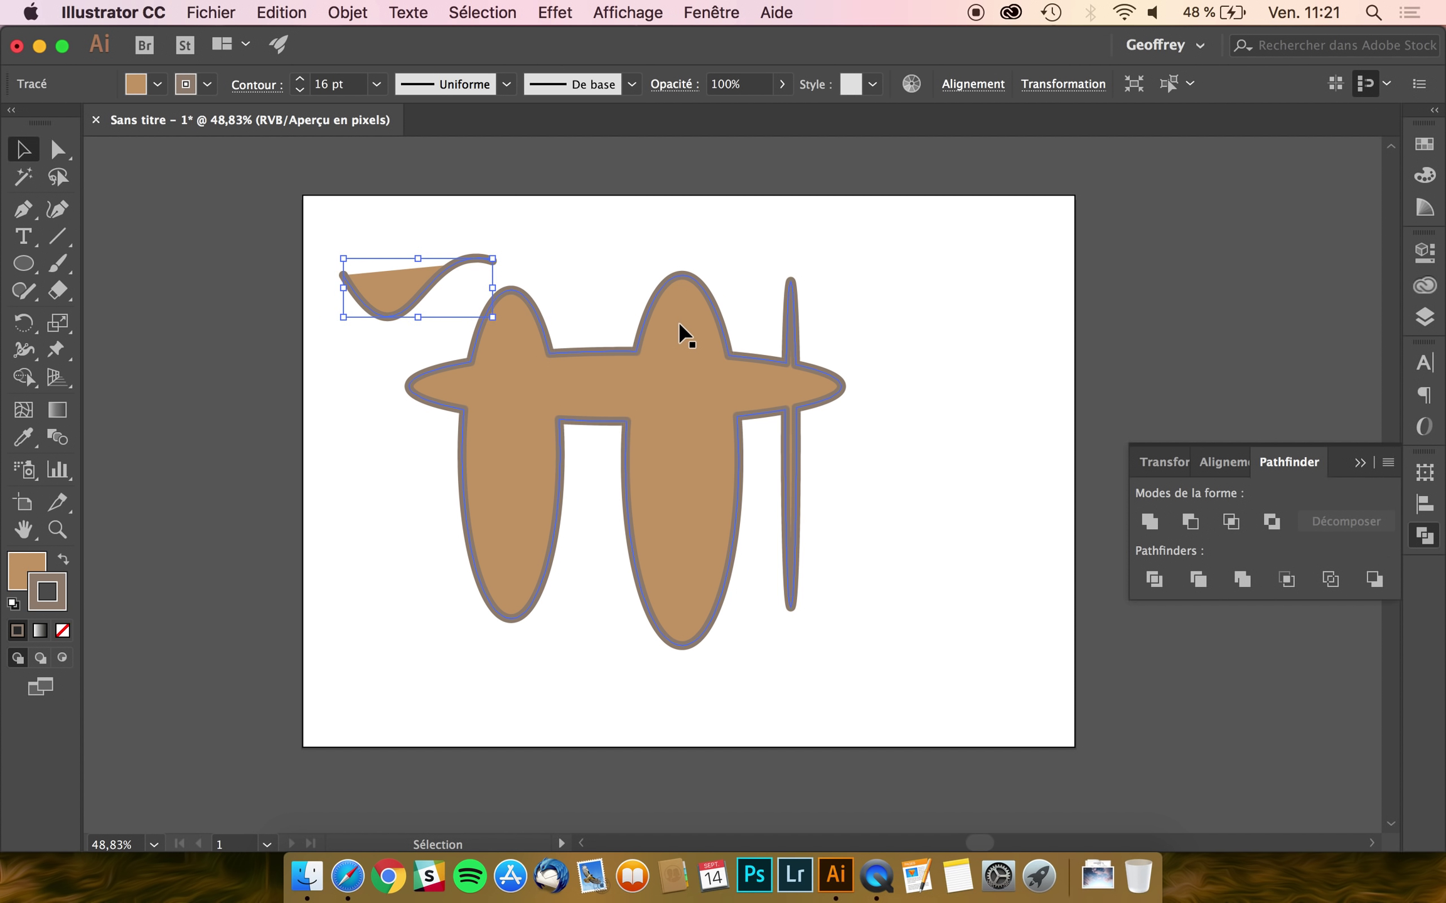
key("Delete")
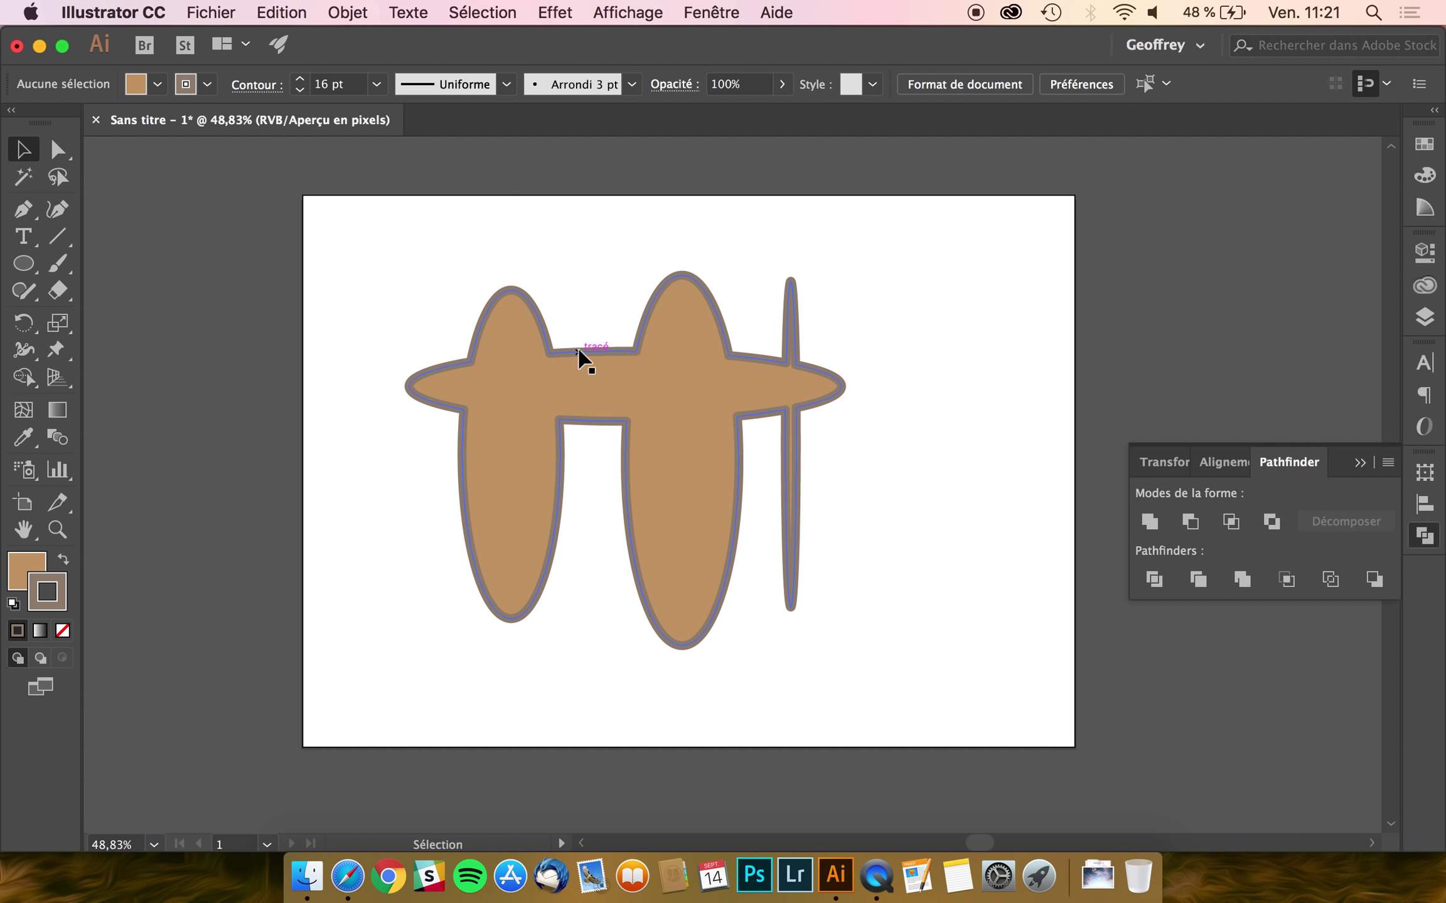
left_click(643, 367)
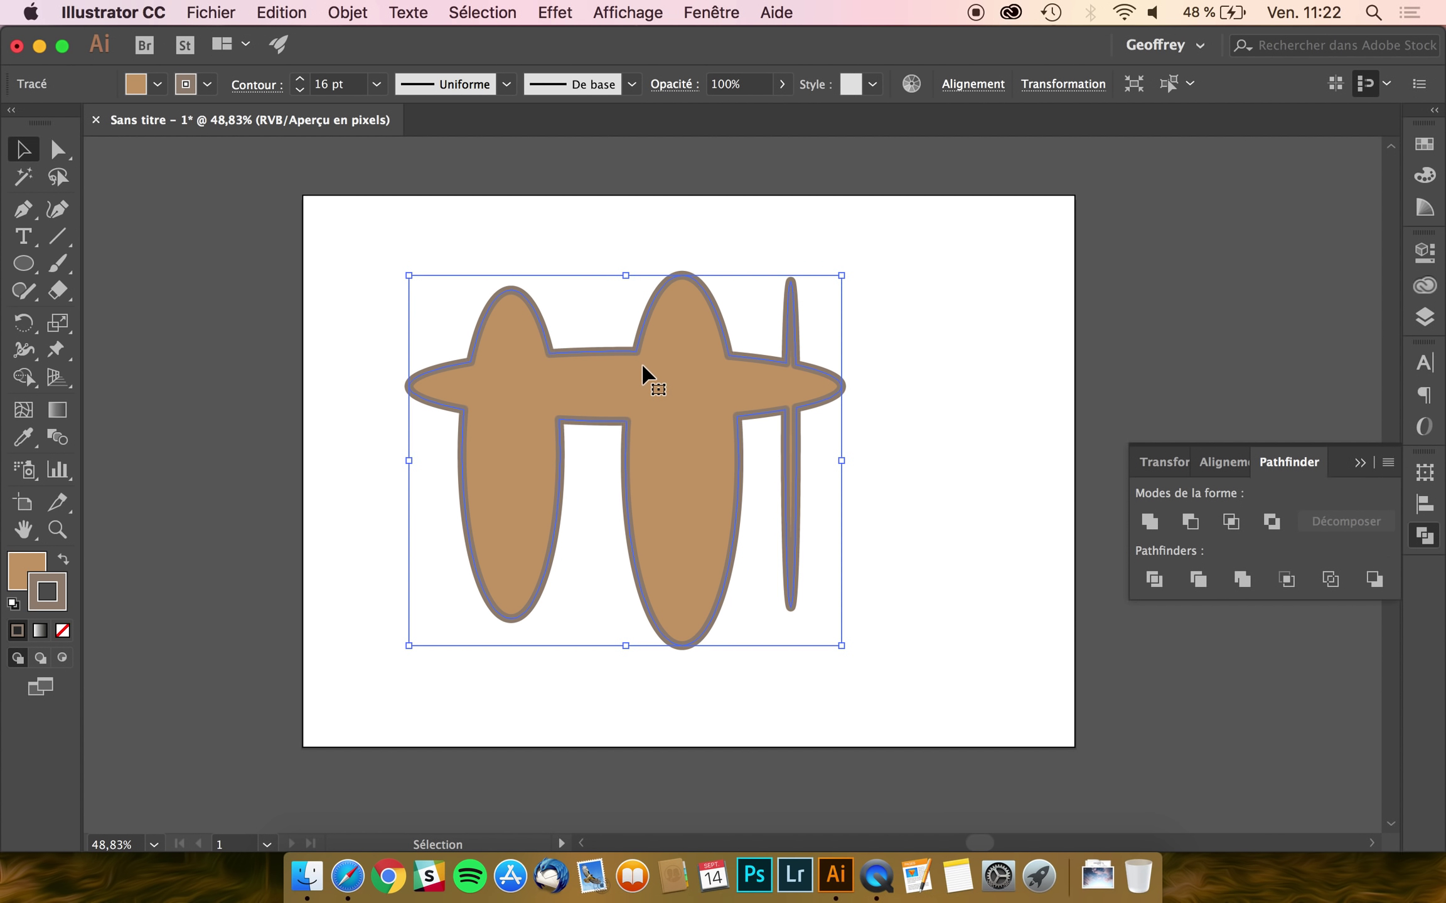
key("Delete")
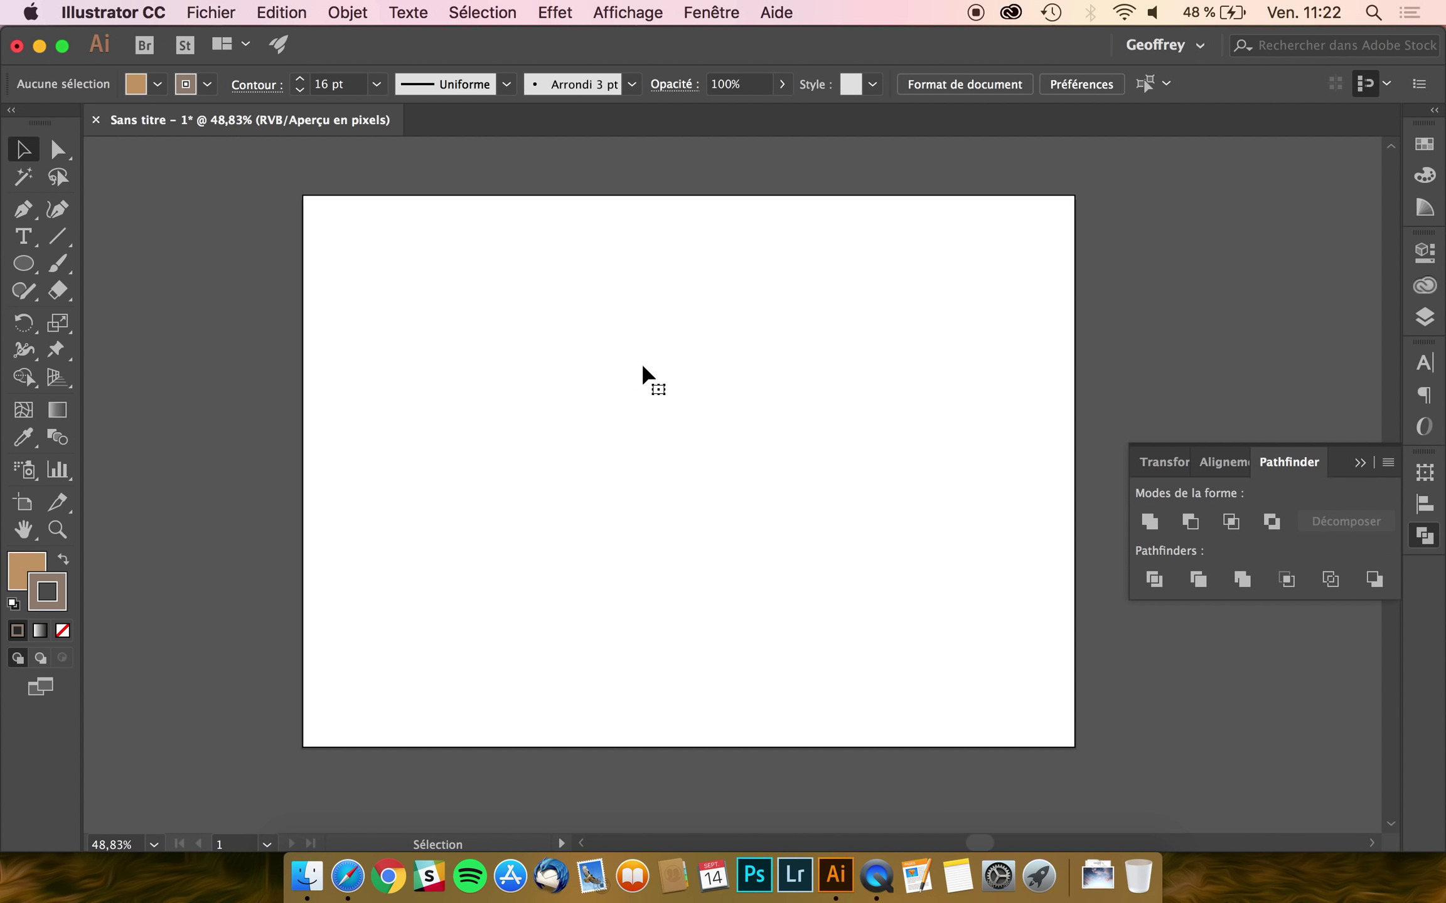